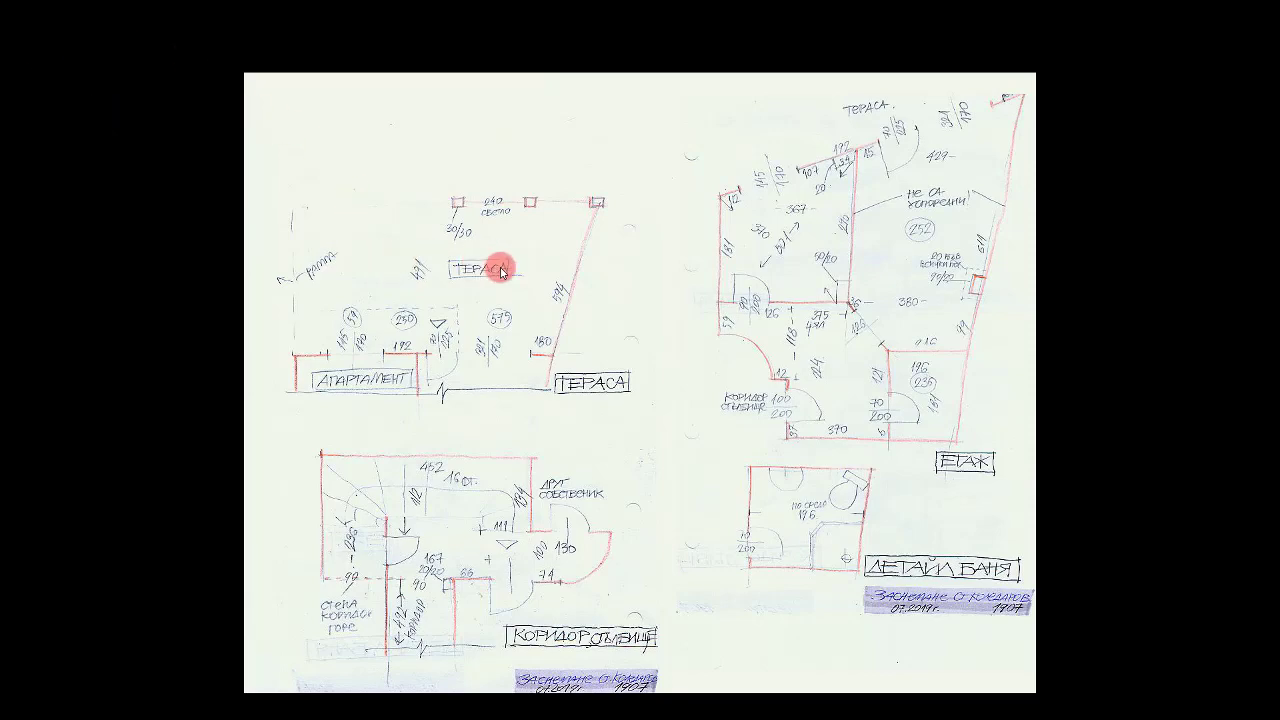
Step: Move the rectangular room's upper exterior wall to the old plan, snapping its right end to the slanted wall's upper corner
{"action": "scroll", "coordinate": [526, 296], "scroll_direction": "up", "scroll_amount": 2}
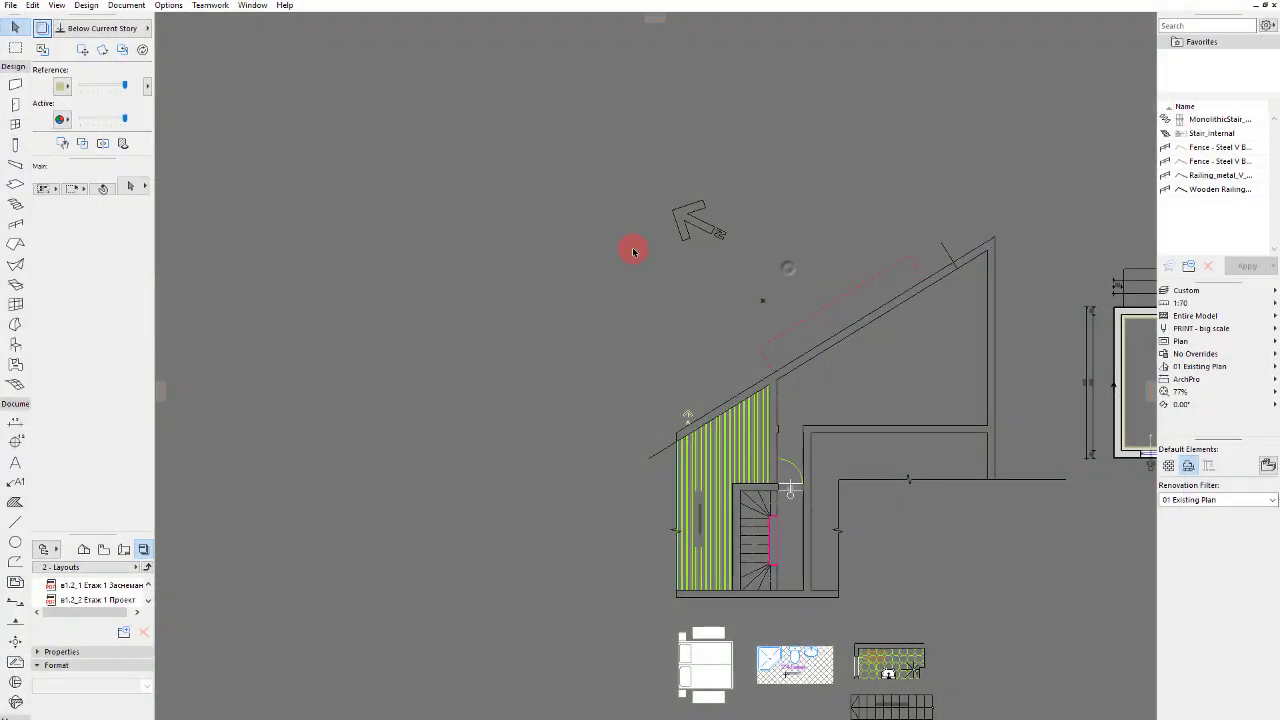
{"action": "scroll", "coordinate": [628, 267], "scroll_direction": "down", "scroll_amount": 5}
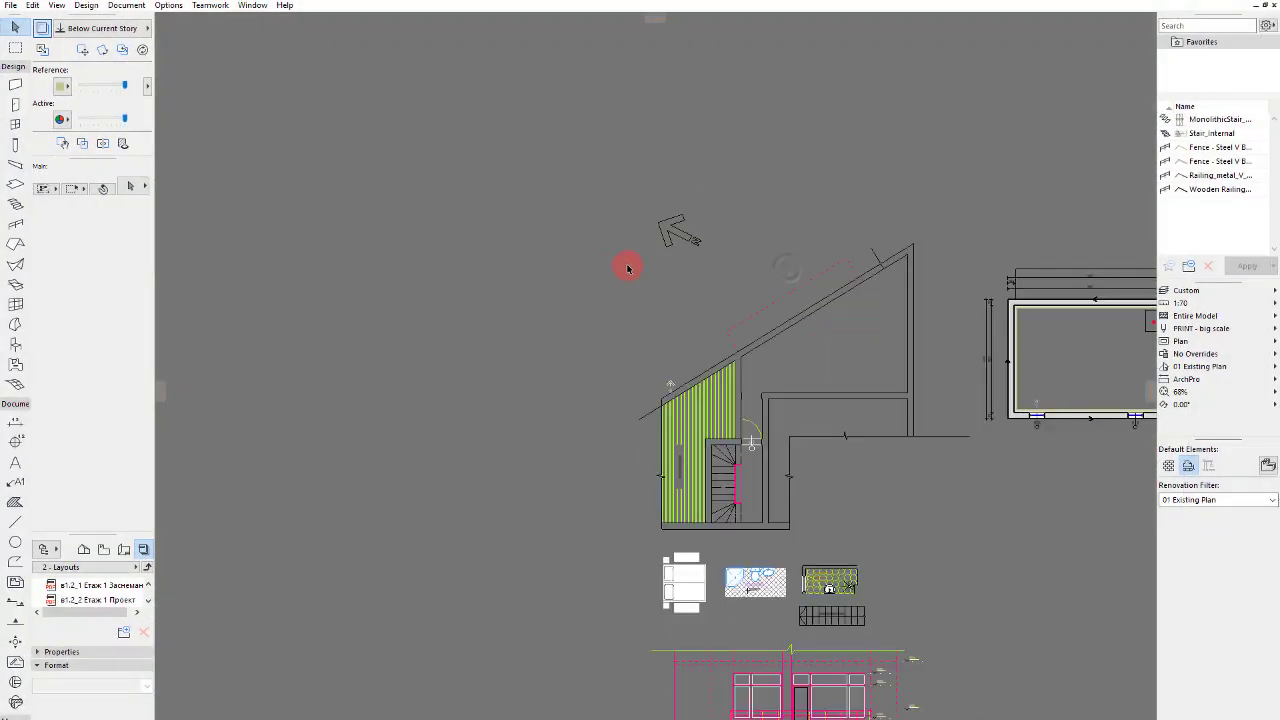
{"action": "scroll", "coordinate": [988, 278], "scroll_direction": "up", "scroll_amount": 4}
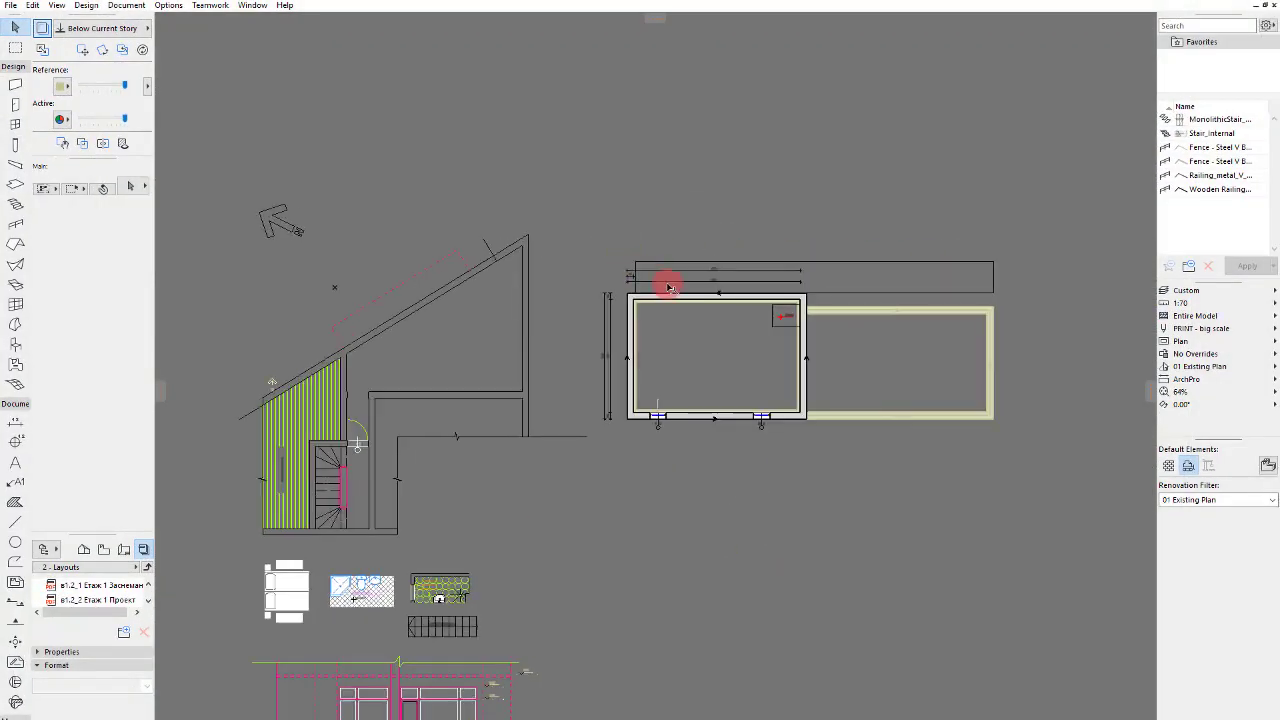
{"action": "scroll", "coordinate": [669, 288], "scroll_direction": "up", "scroll_amount": 3}
{"action": "scroll", "coordinate": [585, 285], "scroll_direction": "down", "scroll_amount": 3}
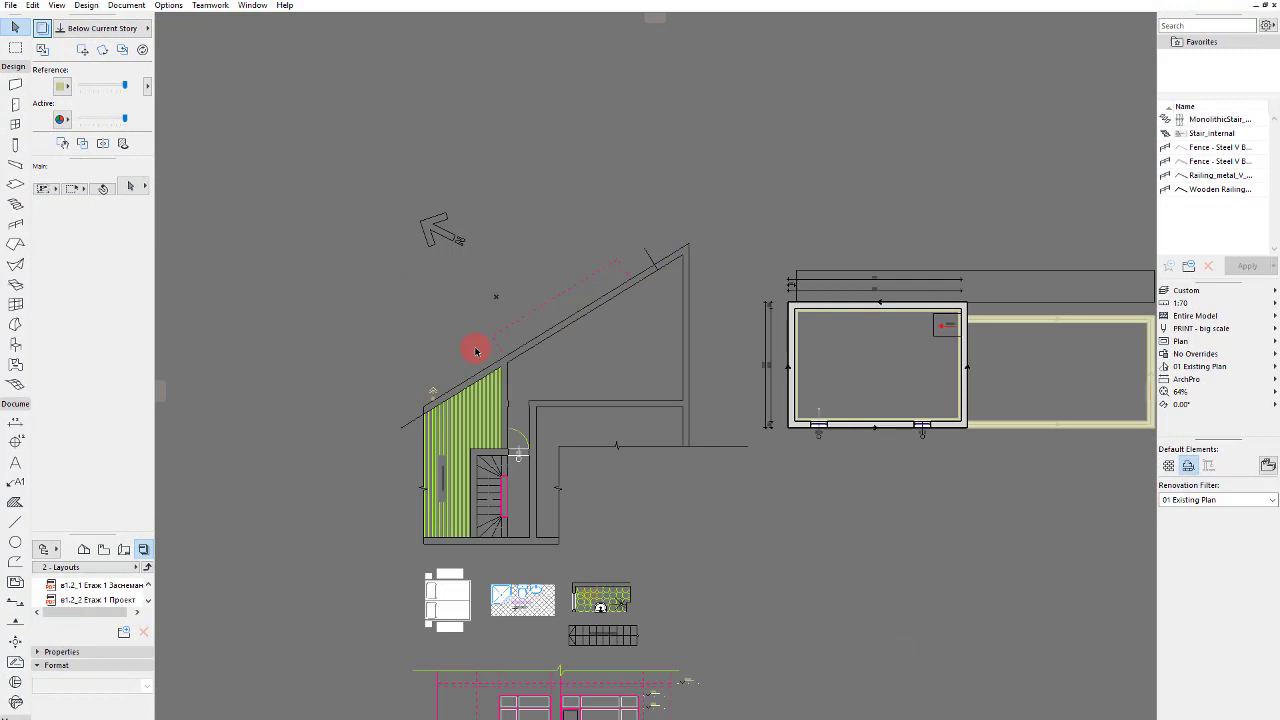
{"action": "scroll", "coordinate": [946, 292], "scroll_direction": "up", "scroll_amount": 3}
{"action": "left_click", "coordinate": [813, 317]}
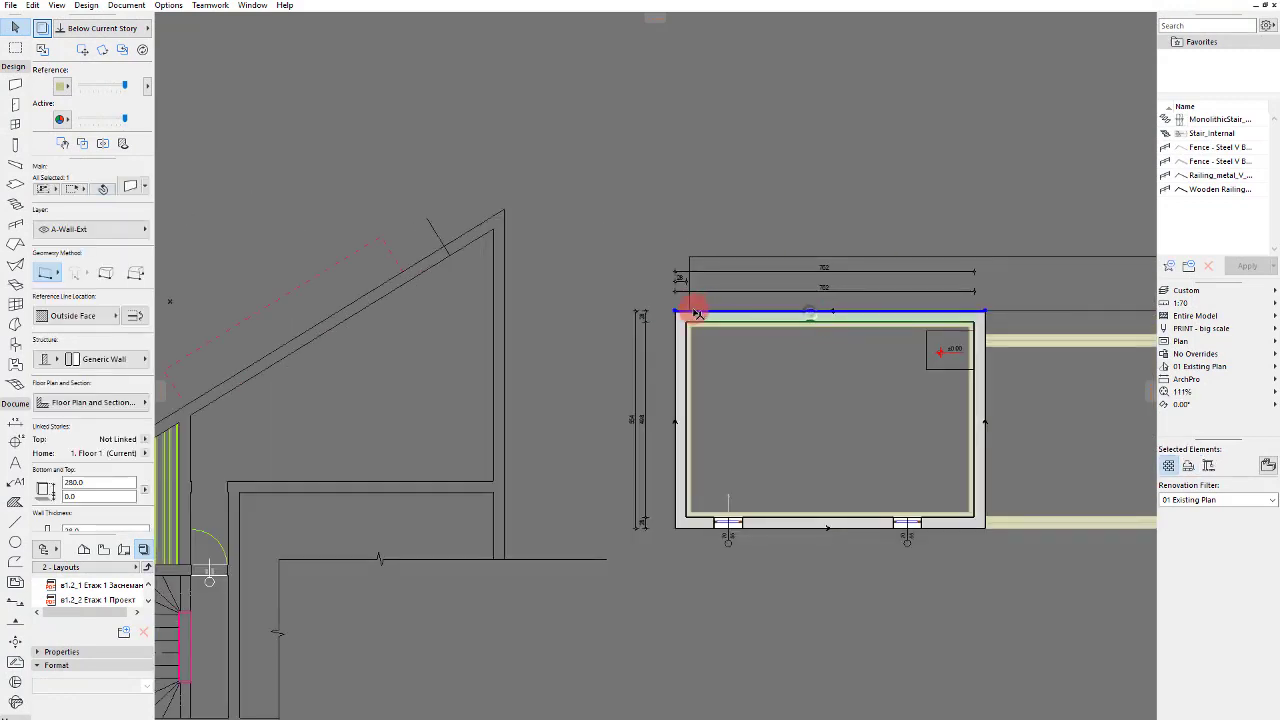
{"action": "left_click", "coordinate": [983, 313]}
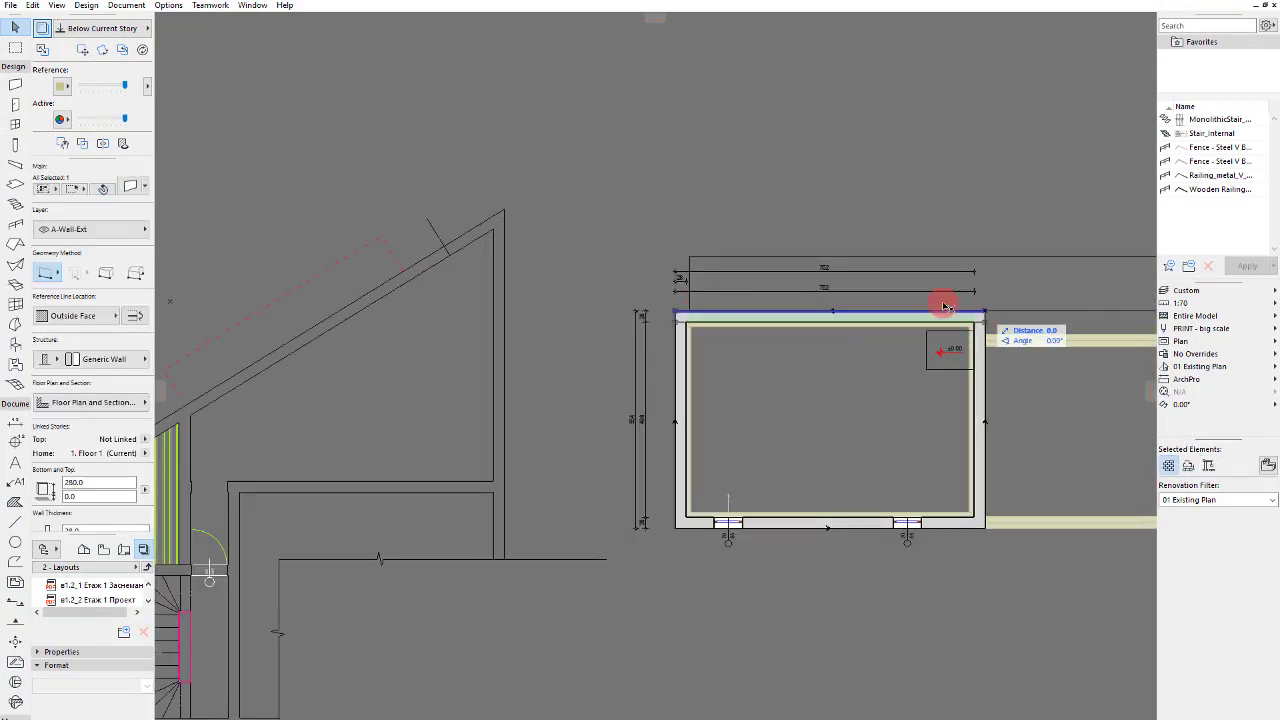
{"action": "left_click", "coordinate": [504, 212]}
Step: Rotate the moved wall about its right end to match the slanted wall of the old plan
{"action": "left_click", "coordinate": [194, 209]}
{"action": "scroll", "coordinate": [400, 294], "scroll_direction": "down", "scroll_amount": 3}
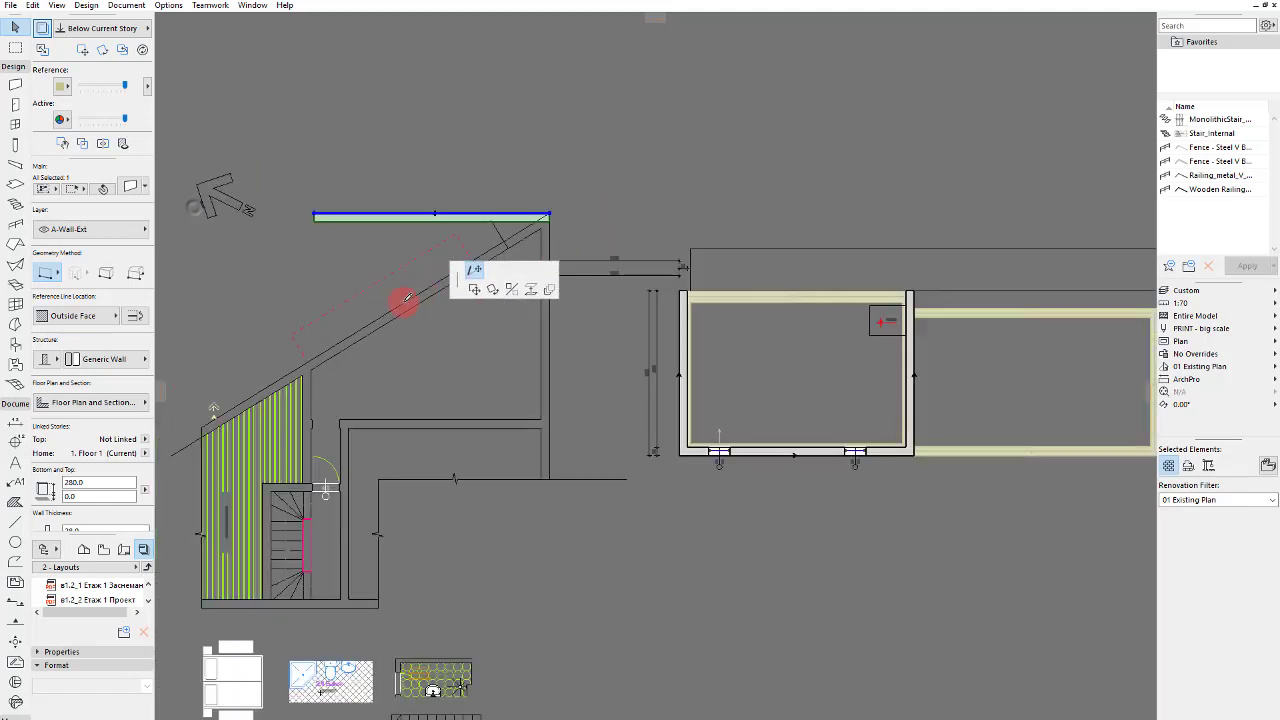
{"action": "left_click", "coordinate": [378, 346]}
Step: Move the rotated wall above the rectangular room, lining up its lower end with the room's left wall
{"action": "scroll", "coordinate": [582, 214], "scroll_direction": "up", "scroll_amount": 3}
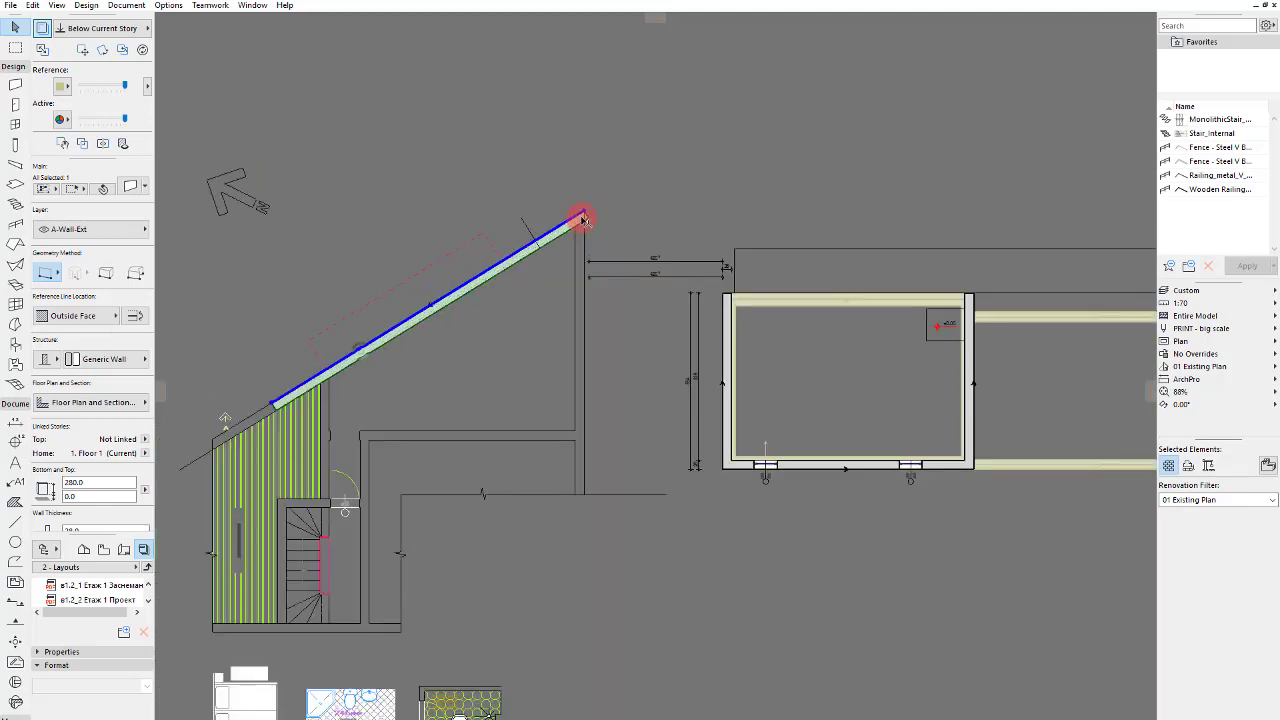
{"action": "left_click", "coordinate": [585, 205]}
{"action": "scroll", "coordinate": [449, 228], "scroll_direction": "down", "scroll_amount": 3}
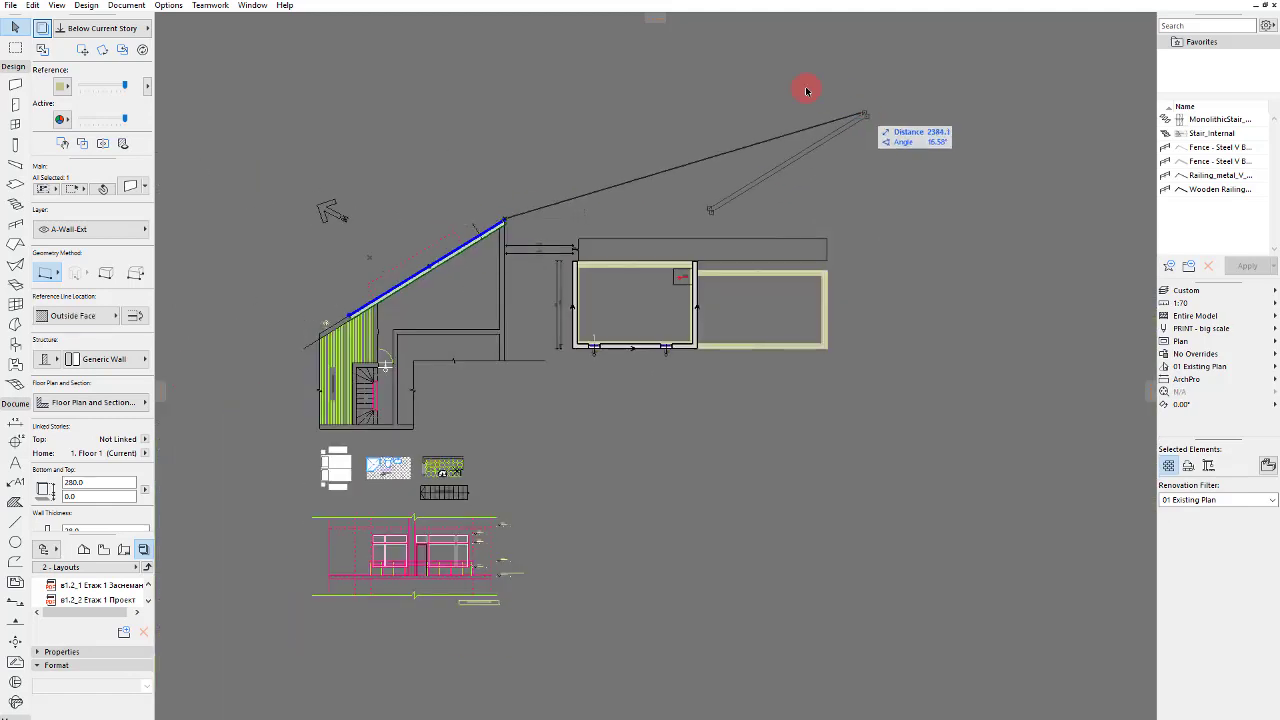
{"action": "left_click", "coordinate": [722, 118]}
Step: Delete the dimension chains around the rectangular room
{"action": "scroll", "coordinate": [700, 223], "scroll_direction": "up", "scroll_amount": 3}
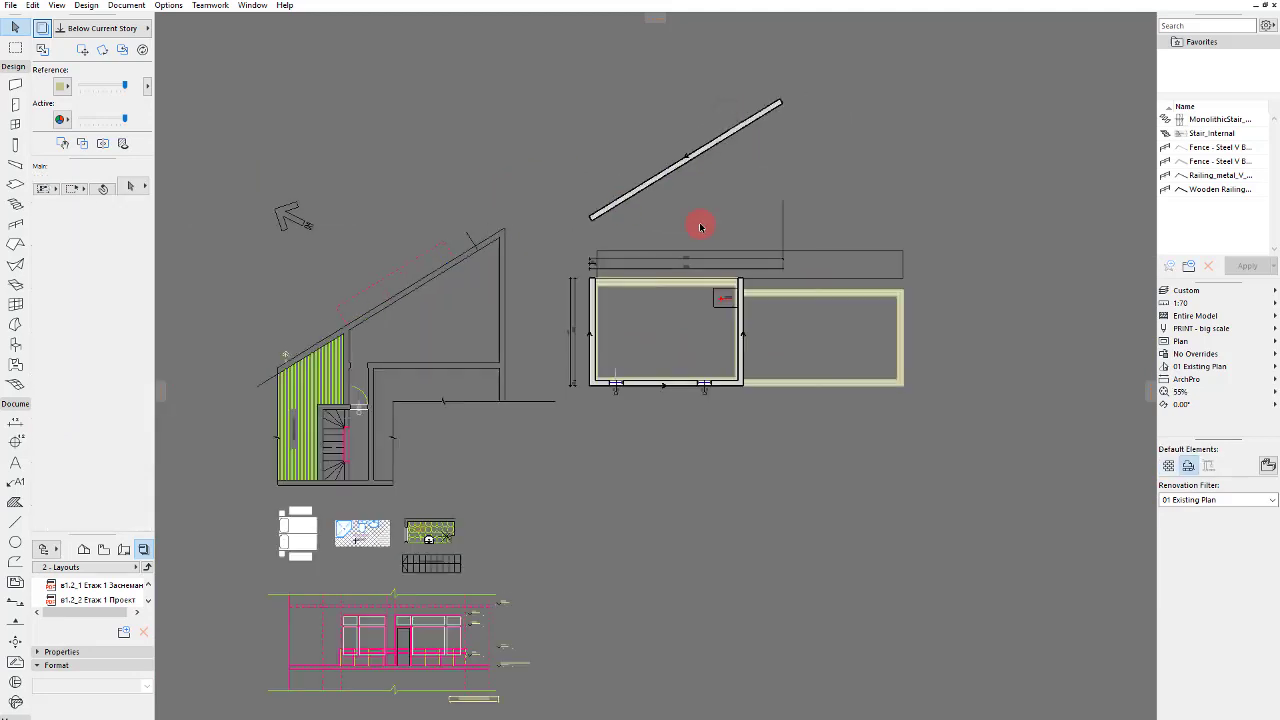
{"action": "left_click", "coordinate": [733, 299]}
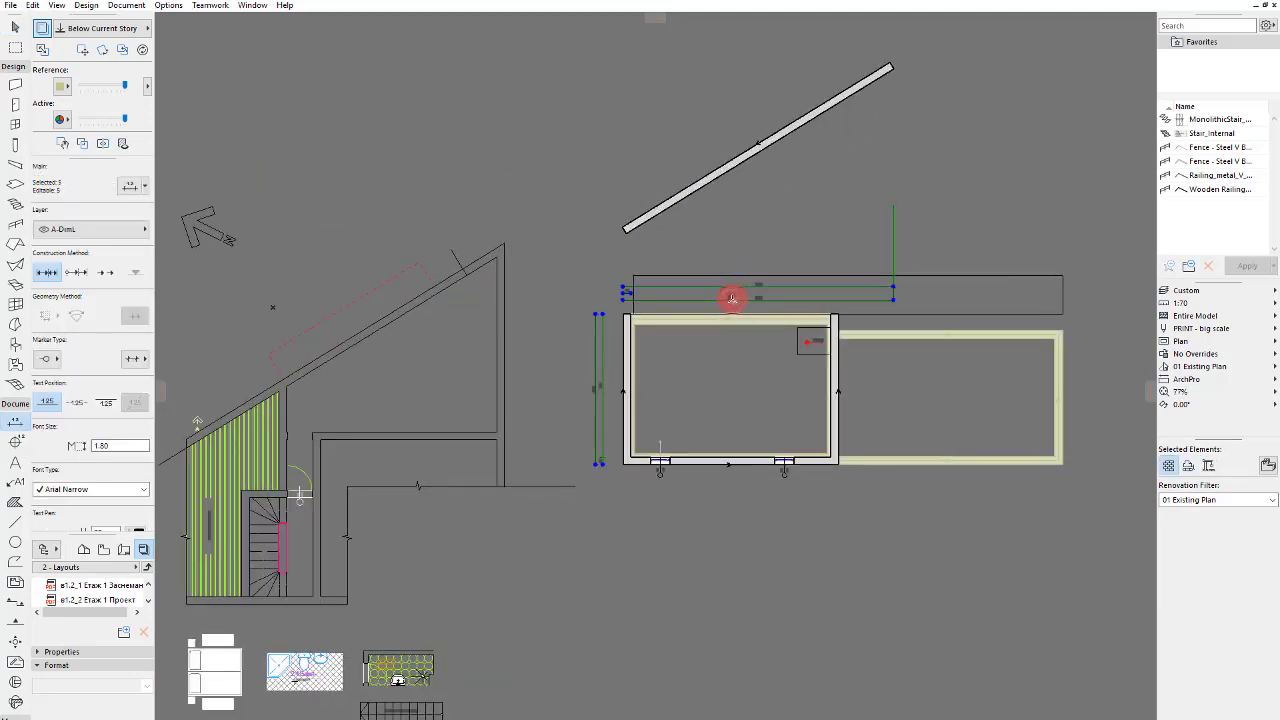
{"action": "key", "text": "Delete"}
Step: Extend the room's left wall up to meet the lower end of the slanted wall
{"action": "left_click", "coordinate": [624, 325]}
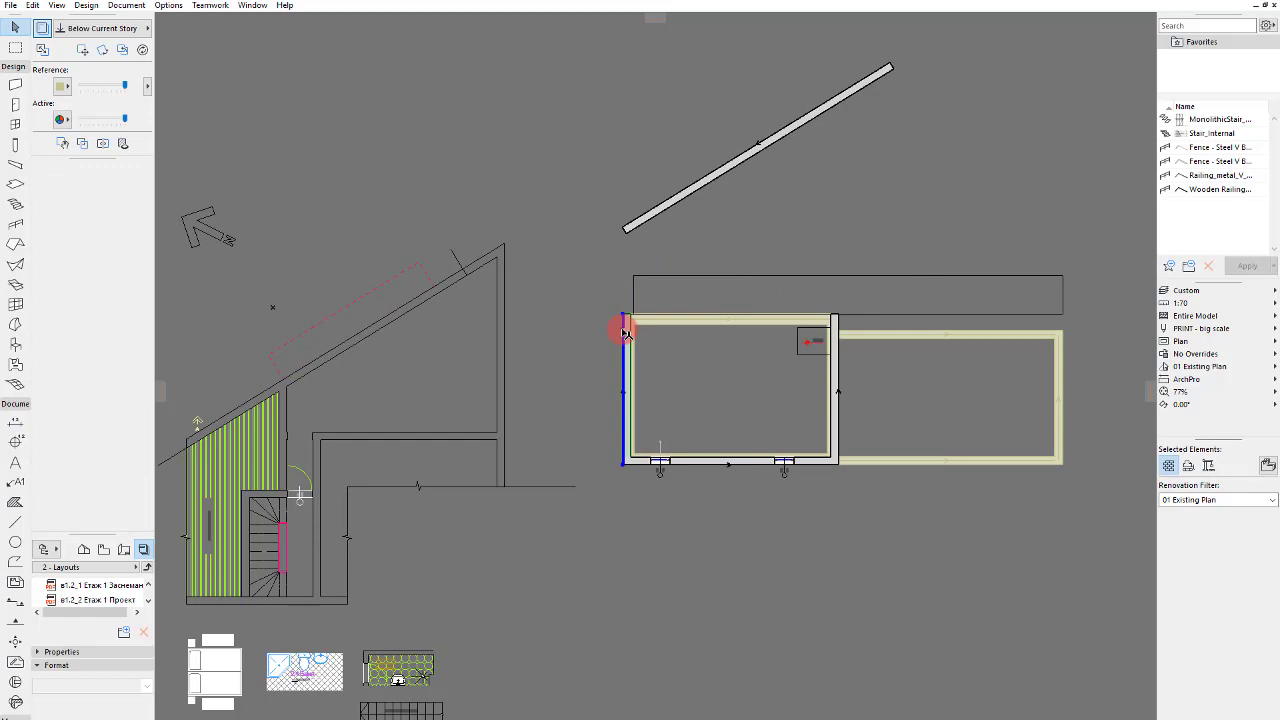
{"action": "left_click", "coordinate": [694, 189], "text": "ctrl"}
{"action": "left_click", "coordinate": [884, 220]}
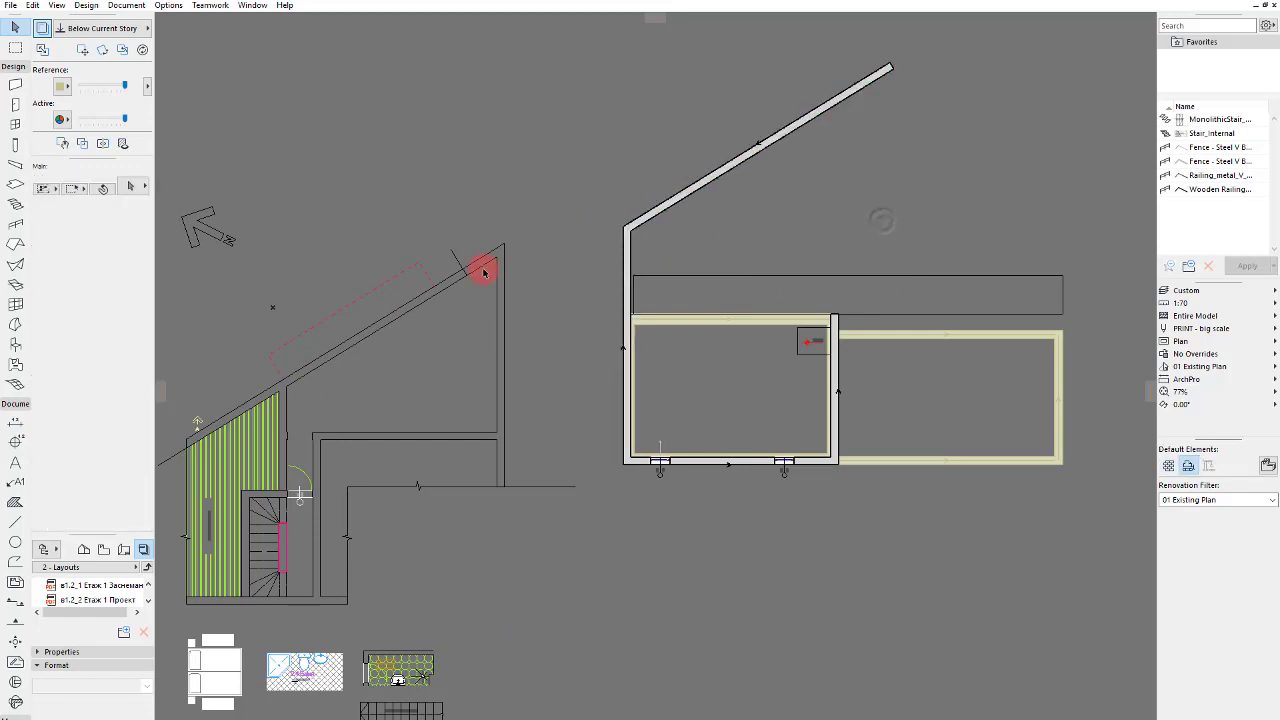
Step: Move the room's right wall to the upper end of the slanted wall and join the two walls at the corner
{"action": "scroll", "coordinate": [483, 272], "scroll_direction": "up", "scroll_amount": 2}
{"action": "scroll", "coordinate": [583, 260], "scroll_direction": "down", "scroll_amount": 3}
{"action": "scroll", "coordinate": [857, 137], "scroll_direction": "up", "scroll_amount": 3}
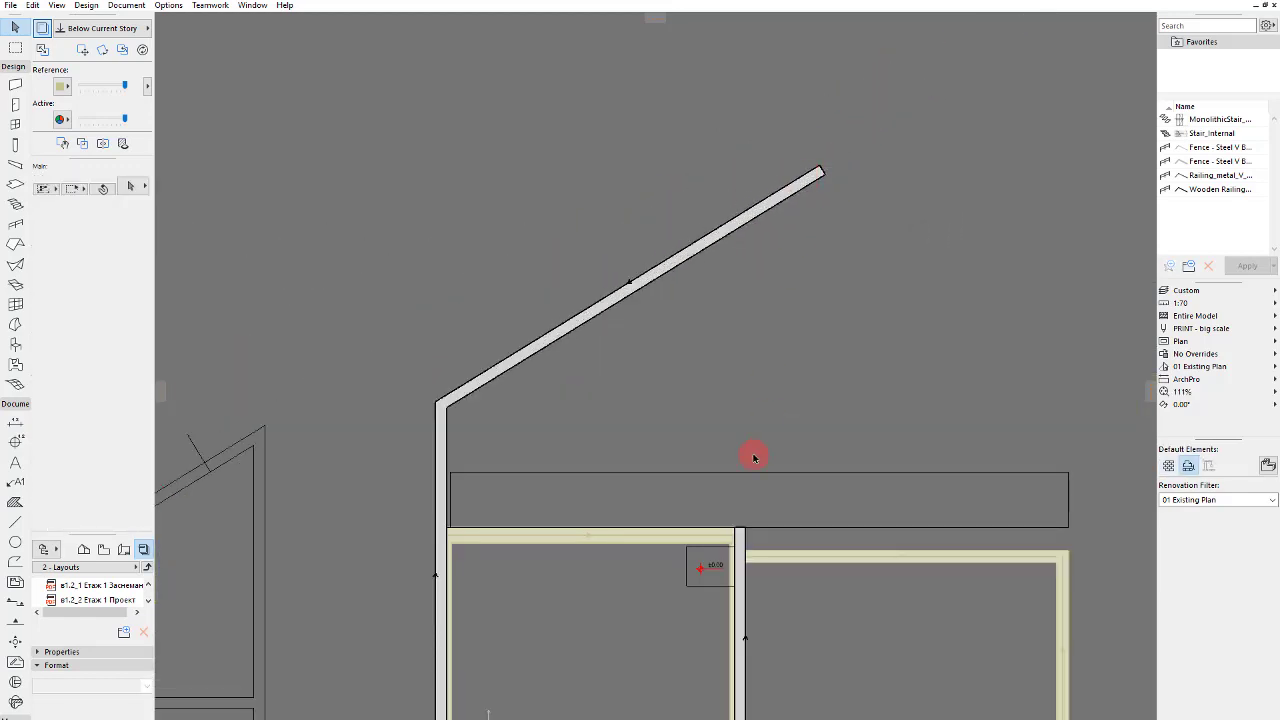
{"action": "left_click_drag", "start_coordinate": [748, 528], "coordinate": [816, 170]}
{"action": "left_click", "coordinate": [772, 197], "text": "shift"}
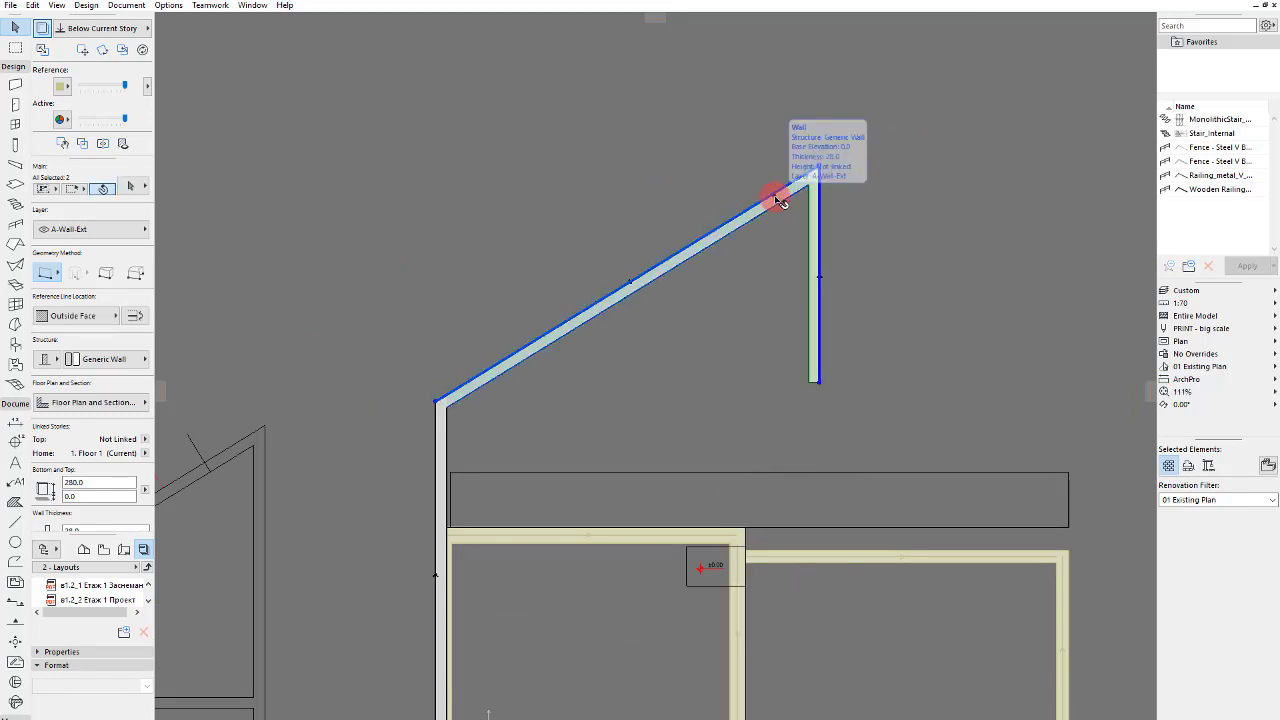
{"action": "left_click", "coordinate": [929, 196]}
Step: Place a Window 22 opening, 75 wide and 90 high, near the middle of the slanted wall
{"action": "scroll", "coordinate": [866, 157], "scroll_direction": "down", "scroll_amount": 3}
{"action": "scroll", "coordinate": [797, 266], "scroll_direction": "up", "scroll_amount": 5}
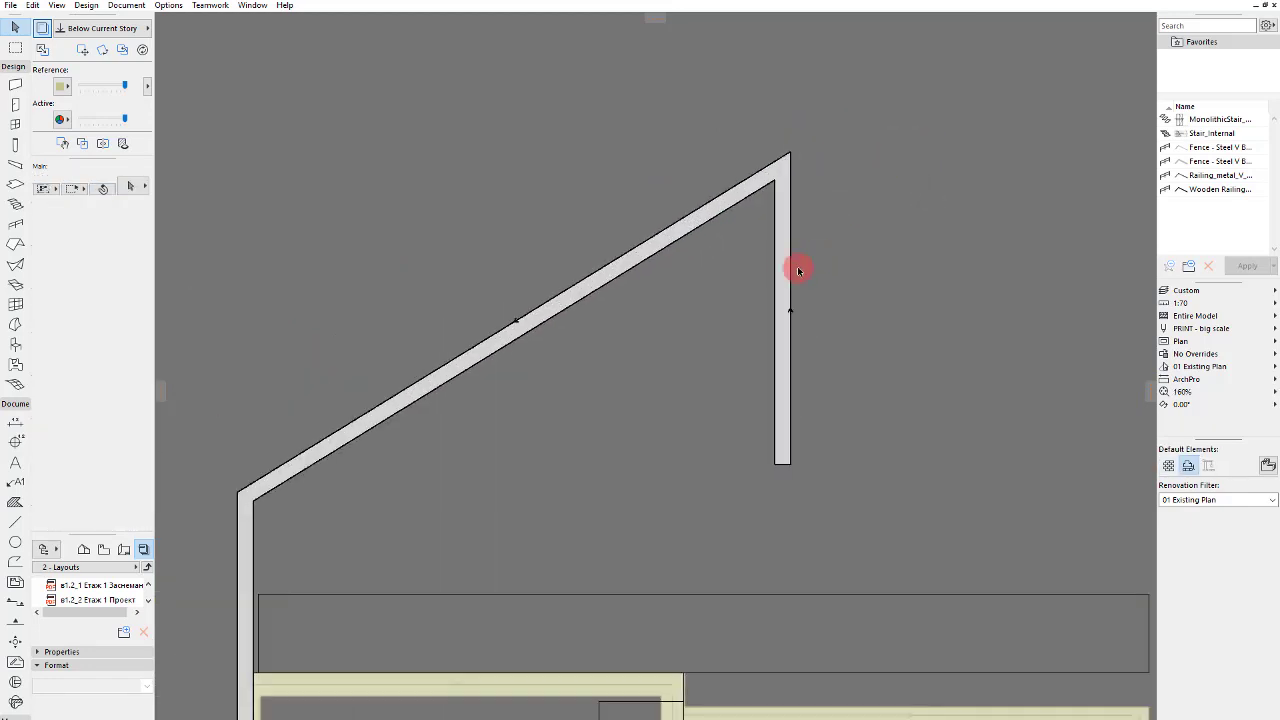
{"action": "left_click", "coordinate": [789, 270]}
{"action": "left_click", "coordinate": [816, 224]}
{"action": "scroll", "coordinate": [800, 161], "scroll_direction": "up", "scroll_amount": 2}
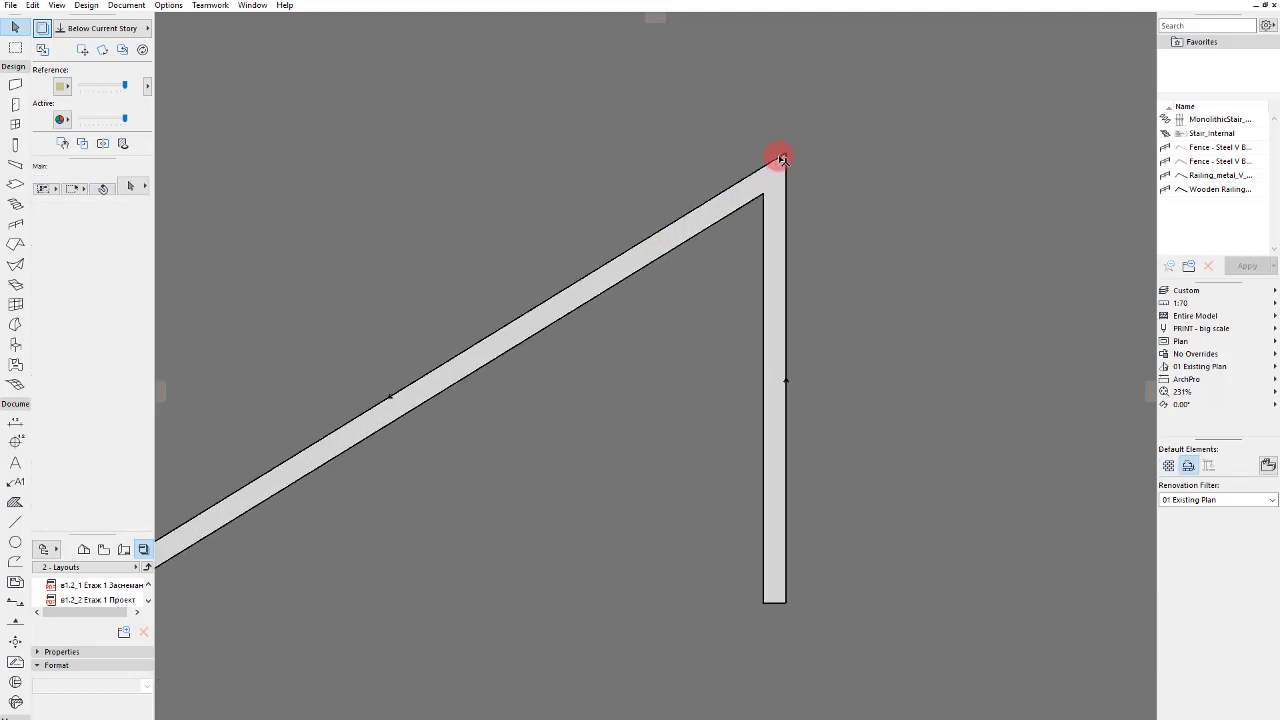
{"action": "left_click", "coordinate": [15, 123]}
{"action": "left_click", "coordinate": [534, 310]}
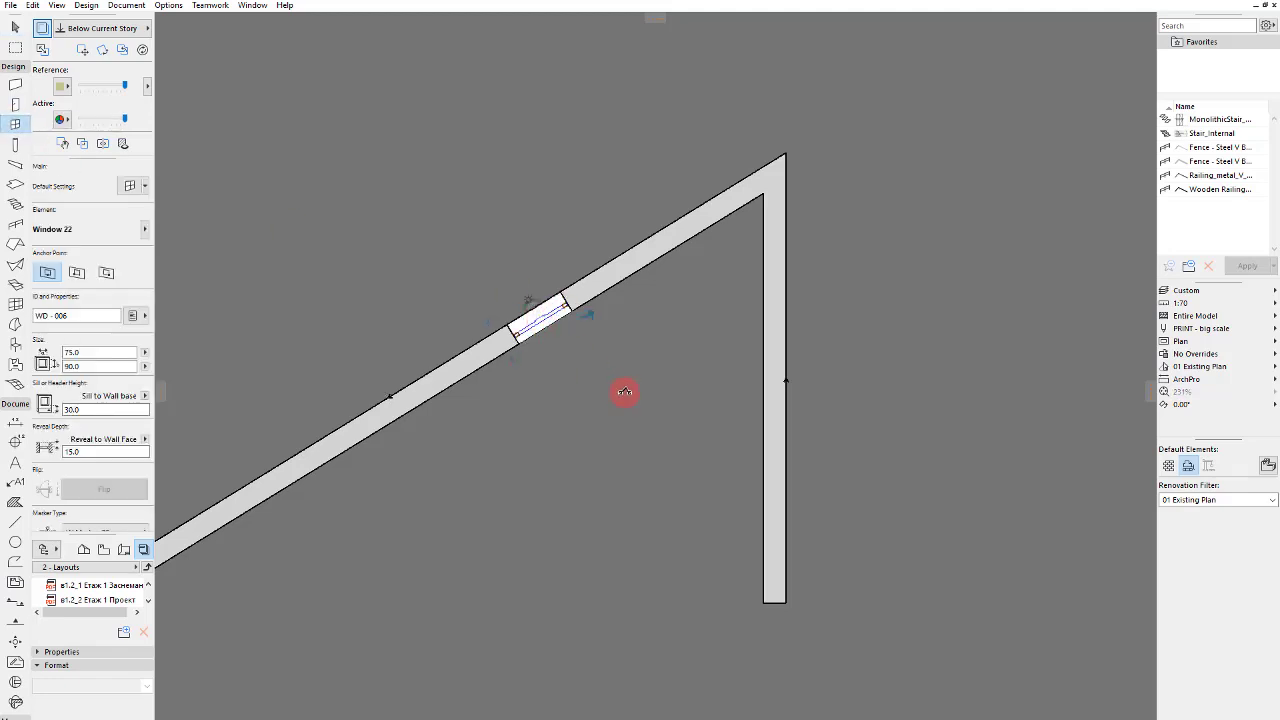
{"action": "left_click", "coordinate": [625, 392]}
{"action": "key", "text": "Escape"}
Step: Move the new window along the slanted wall so its nearer edge is 180 from the sharp outer corner
{"action": "left_click", "coordinate": [520, 287]}
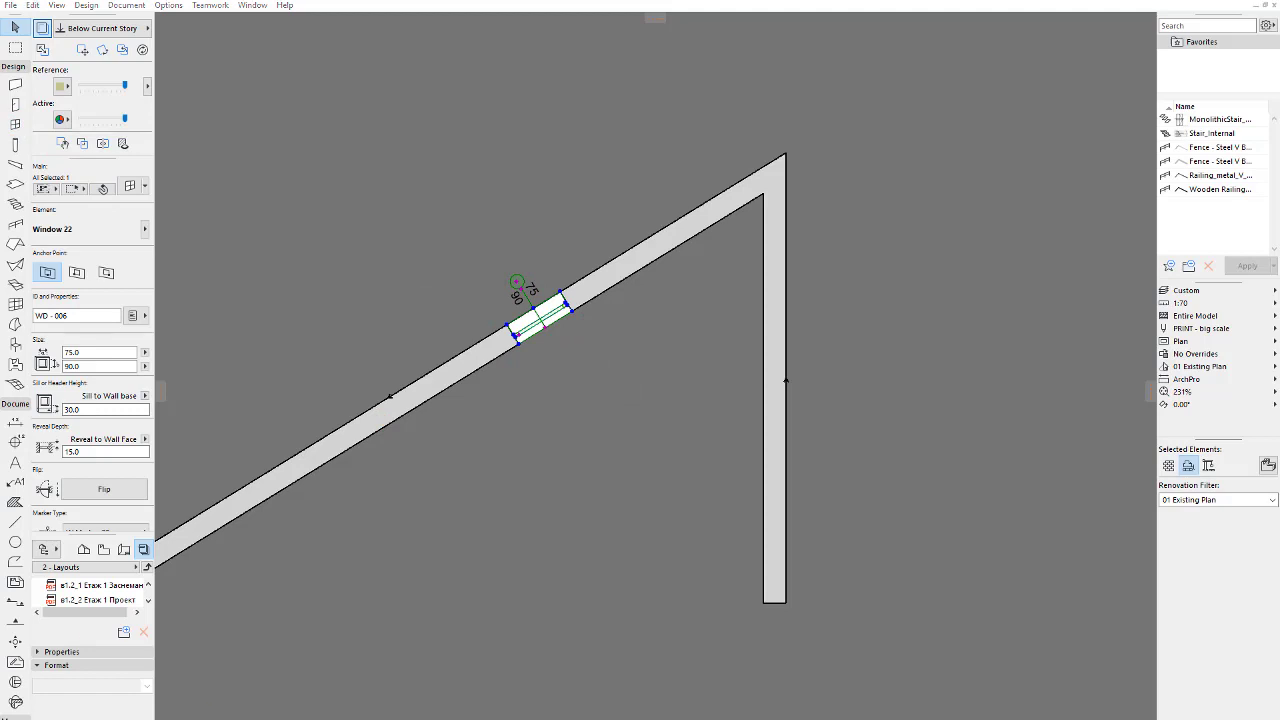
{"action": "key", "text": "ctrl+d"}
{"action": "left_click", "coordinate": [561, 291]}
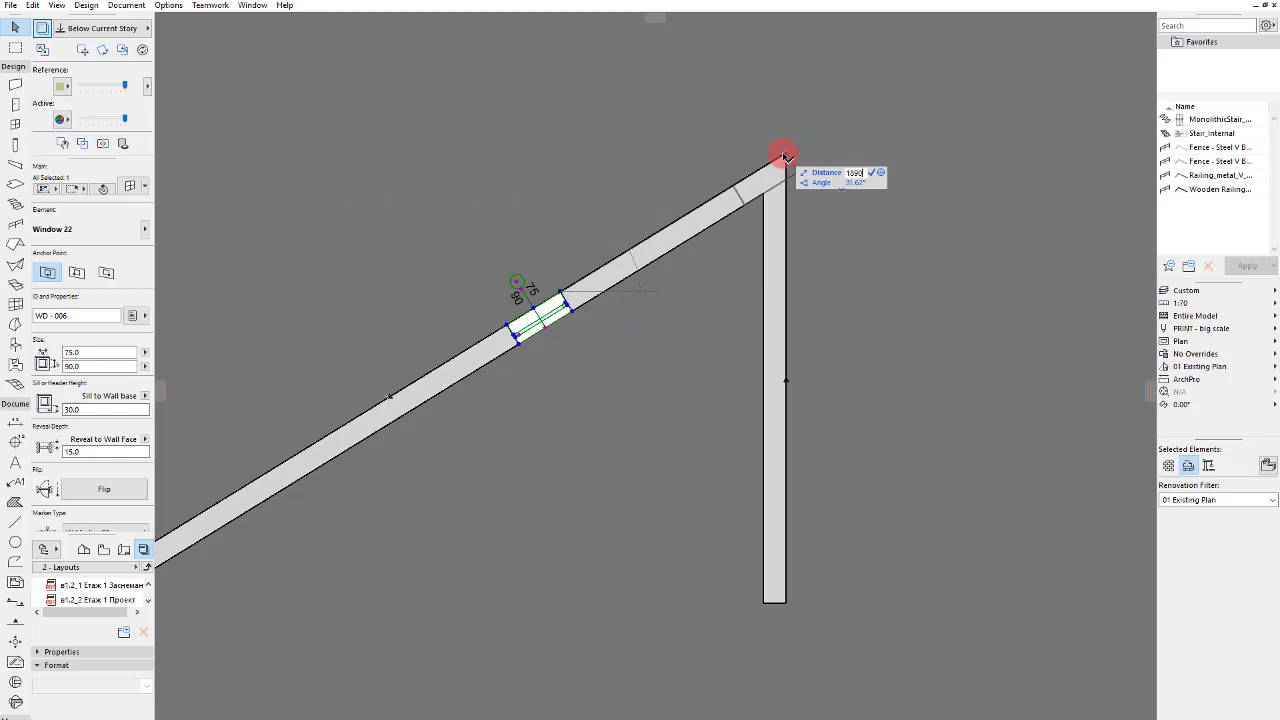
{"action": "type", "text": "180"}
{"action": "key", "text": "Return"}
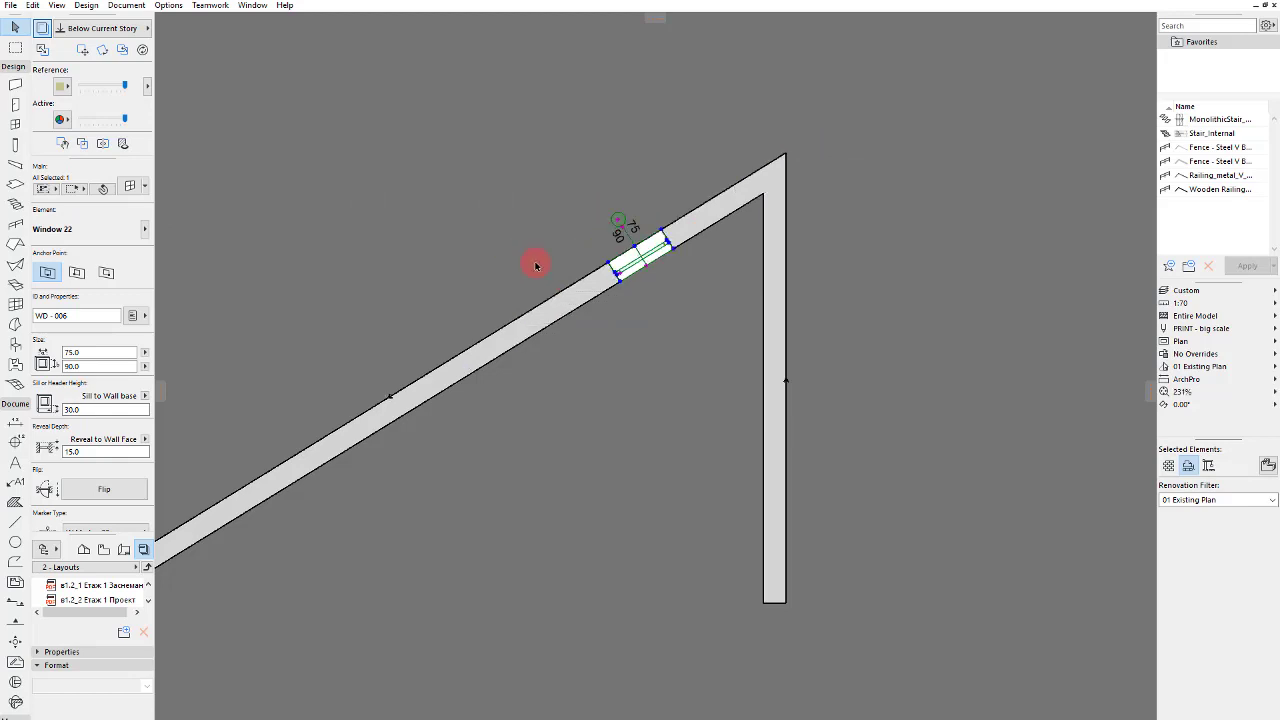
Step: Stretch the window away from the corner and set its width to 320
{"action": "left_click", "coordinate": [608, 266]}
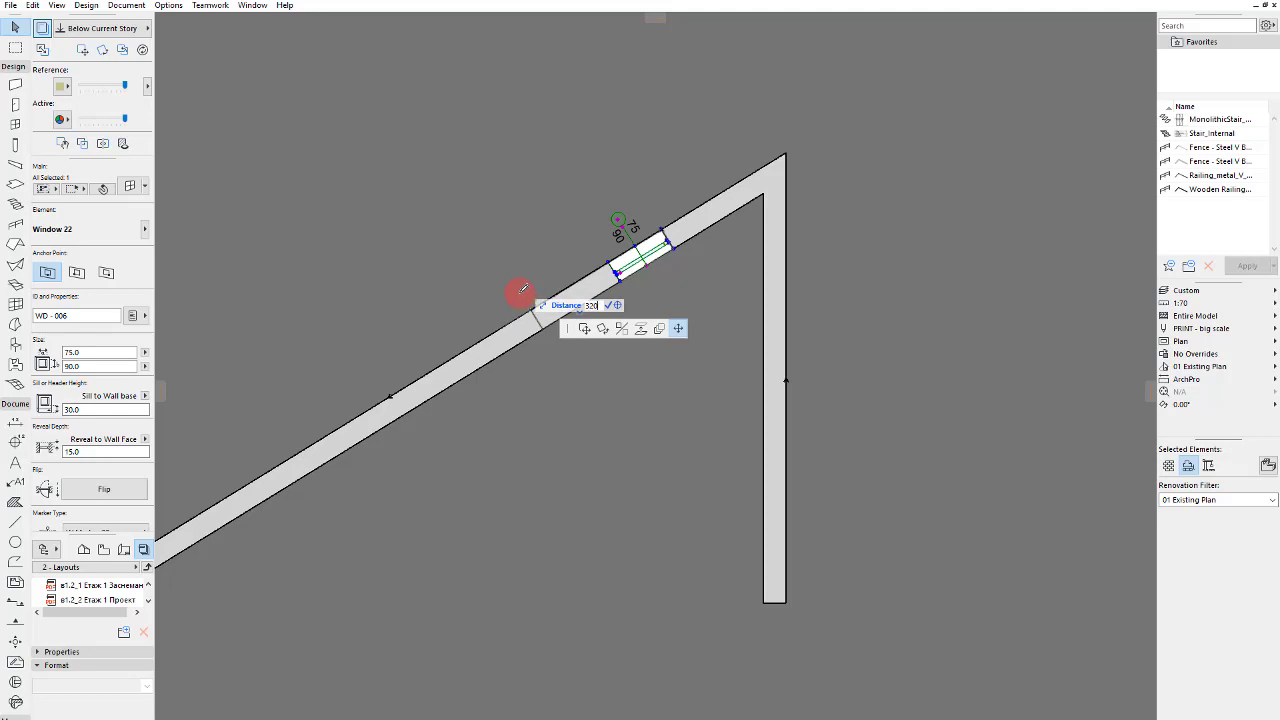
{"action": "type", "text": "320"}
{"action": "key", "text": "Return"}
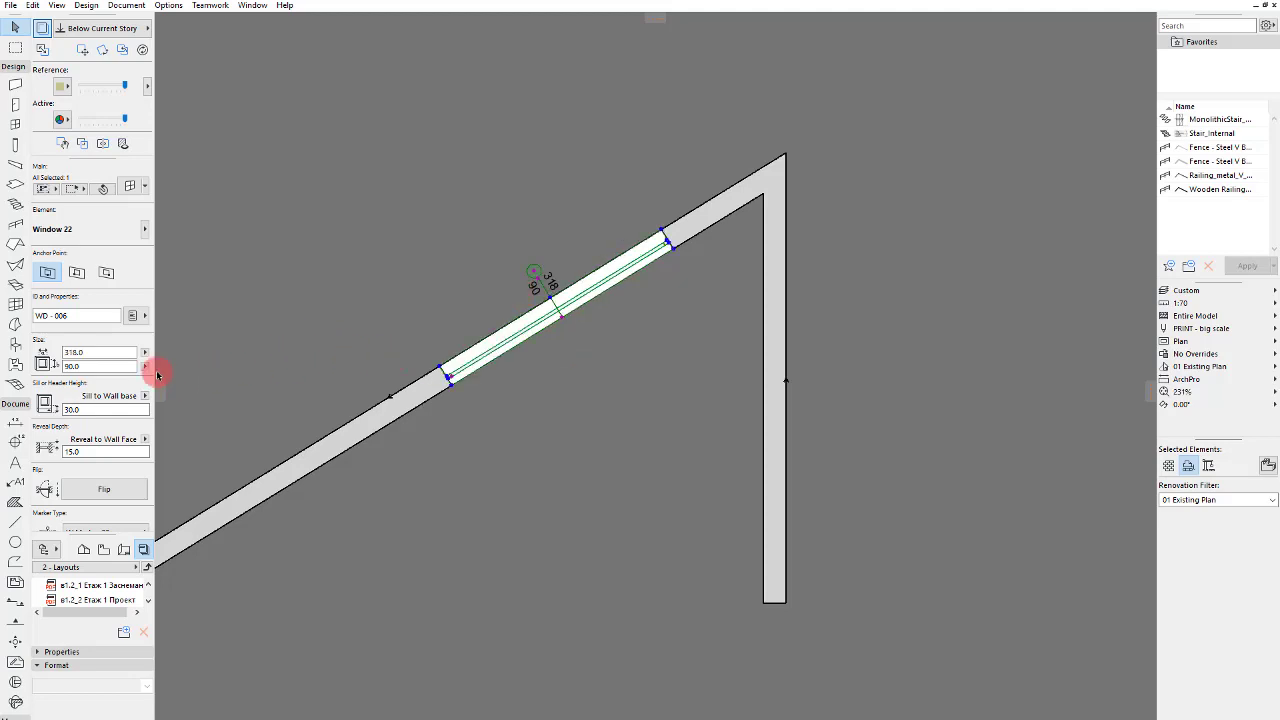
{"action": "left_click", "coordinate": [106, 352]}
{"action": "left_click", "coordinate": [450, 280]}
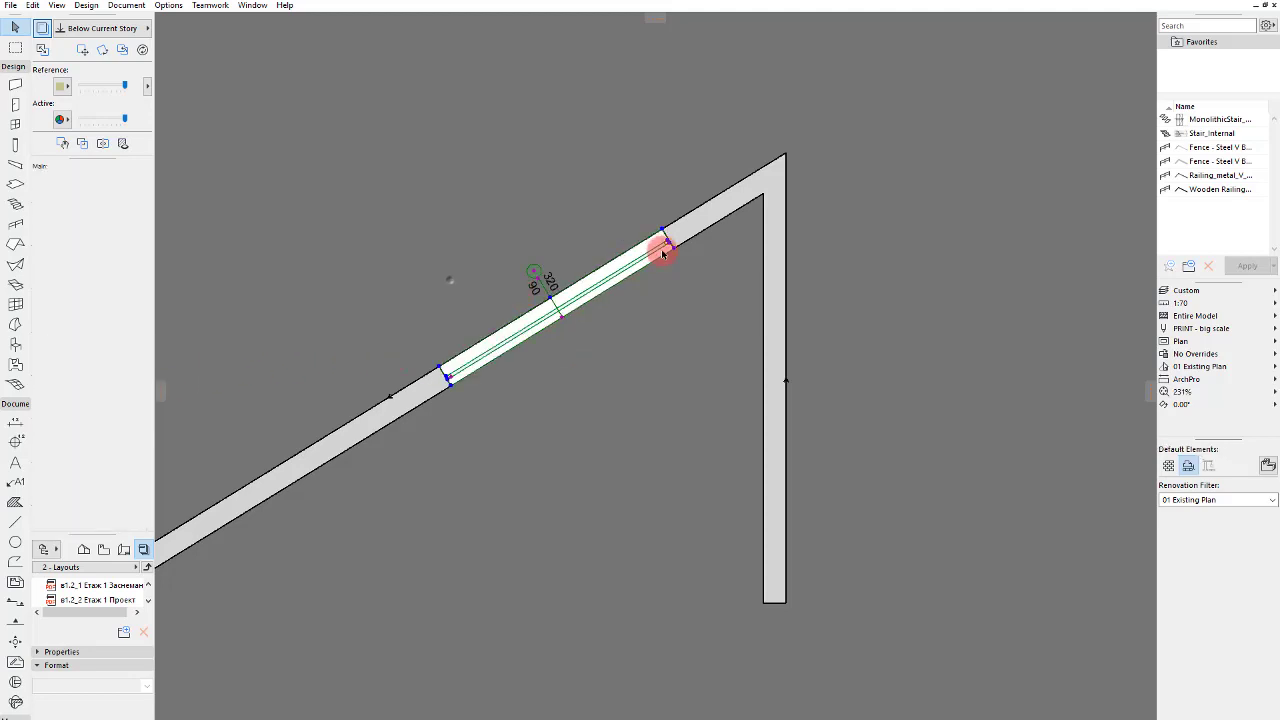
Step: Reposition the widened window so its upper edge is exactly 180 from the outer corner
{"action": "left_click", "coordinate": [662, 232]}
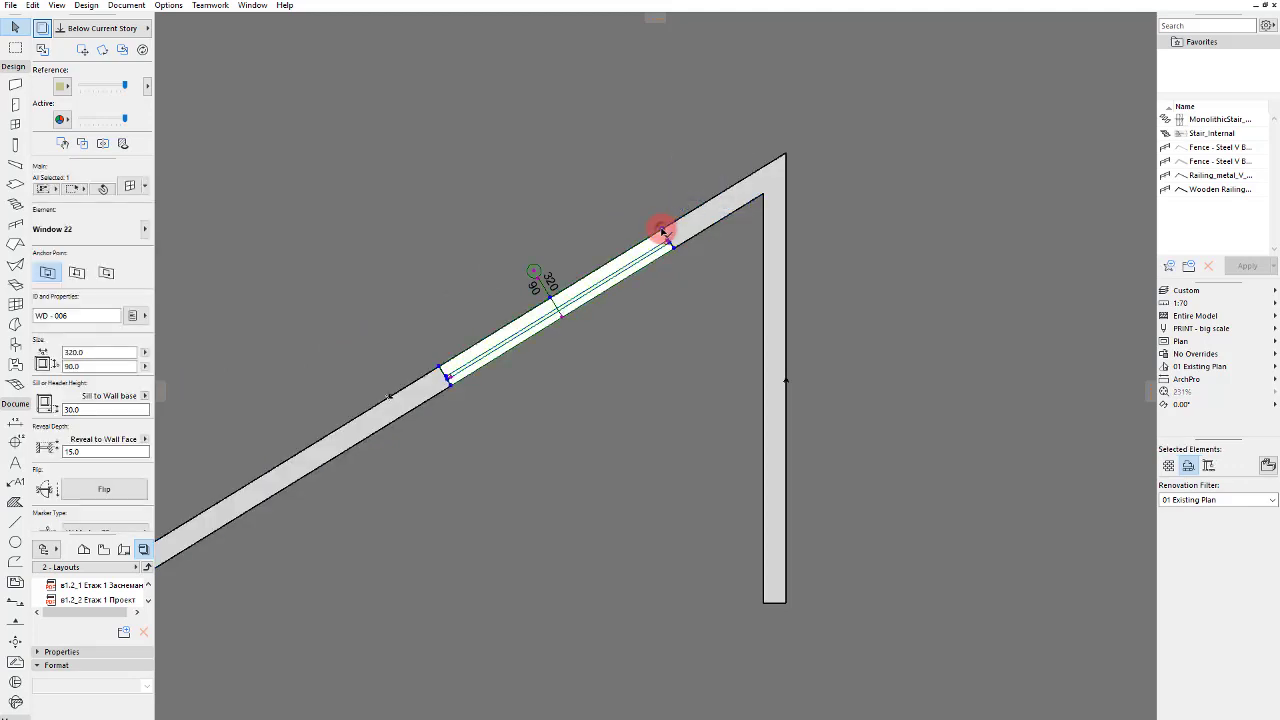
{"action": "left_click_drag", "start_coordinate": [763, 158], "coordinate": [787, 158]}
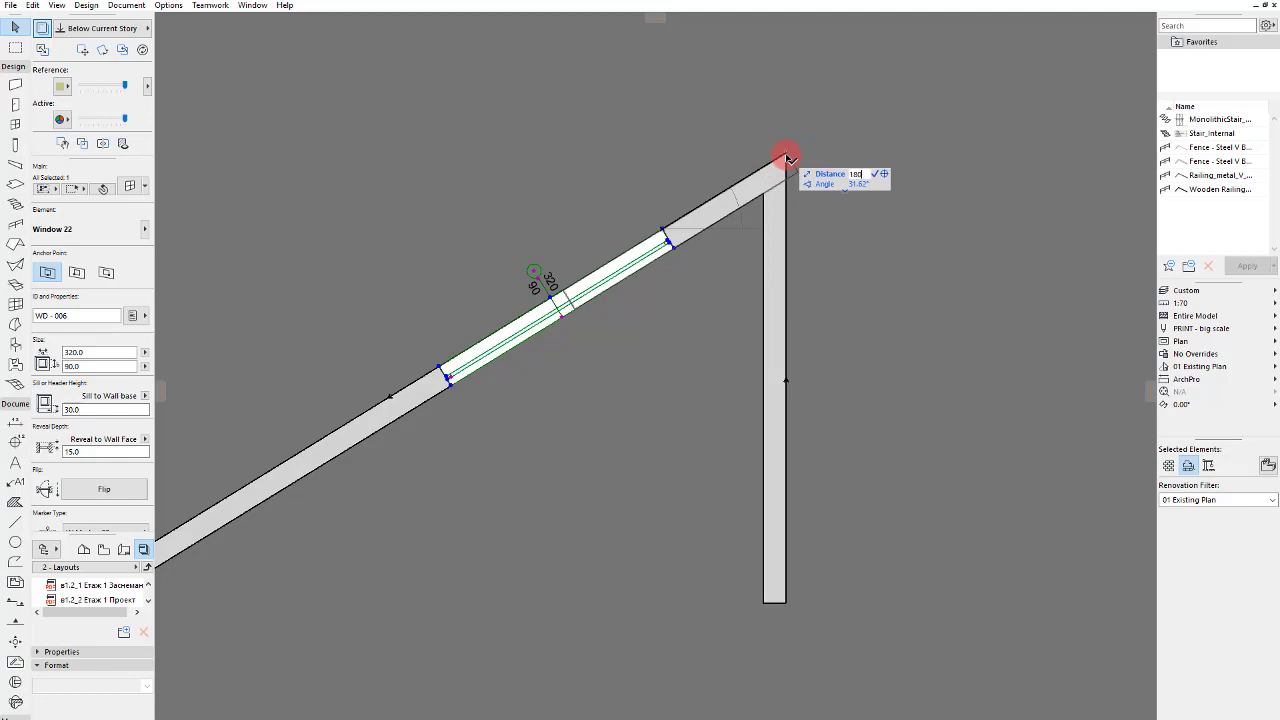
{"action": "key", "text": "Return"}
Step: Remove the side tolerance in the window's Nominal Sizes and Tolerance settings so the frame fills the wall opening
{"action": "left_click", "coordinate": [665, 225]}
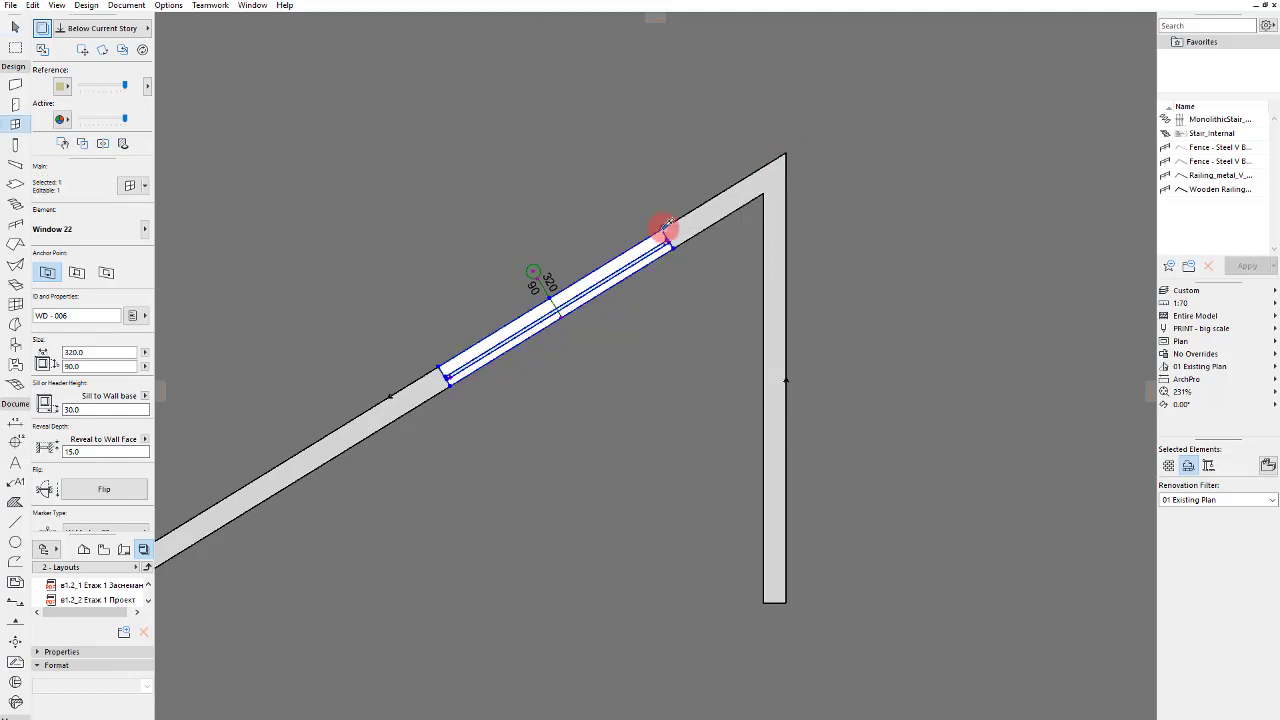
{"action": "key", "text": "ctrl+t"}
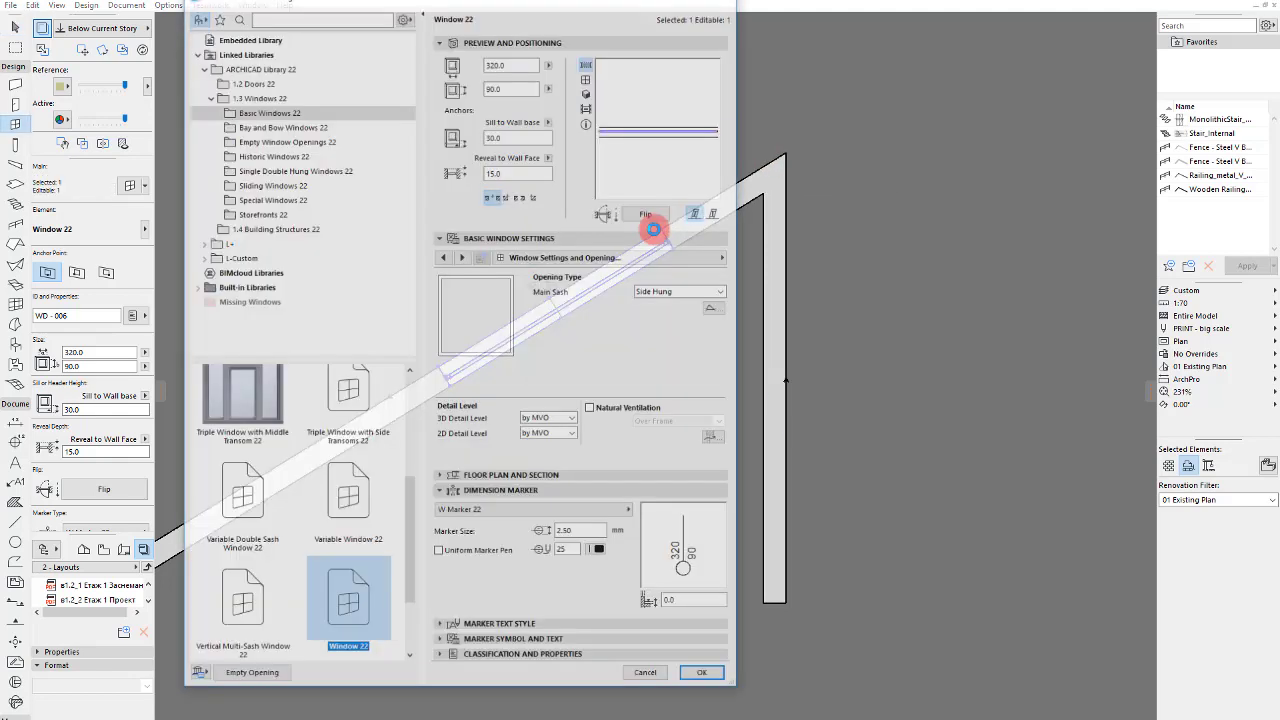
{"action": "left_click", "coordinate": [600, 257]}
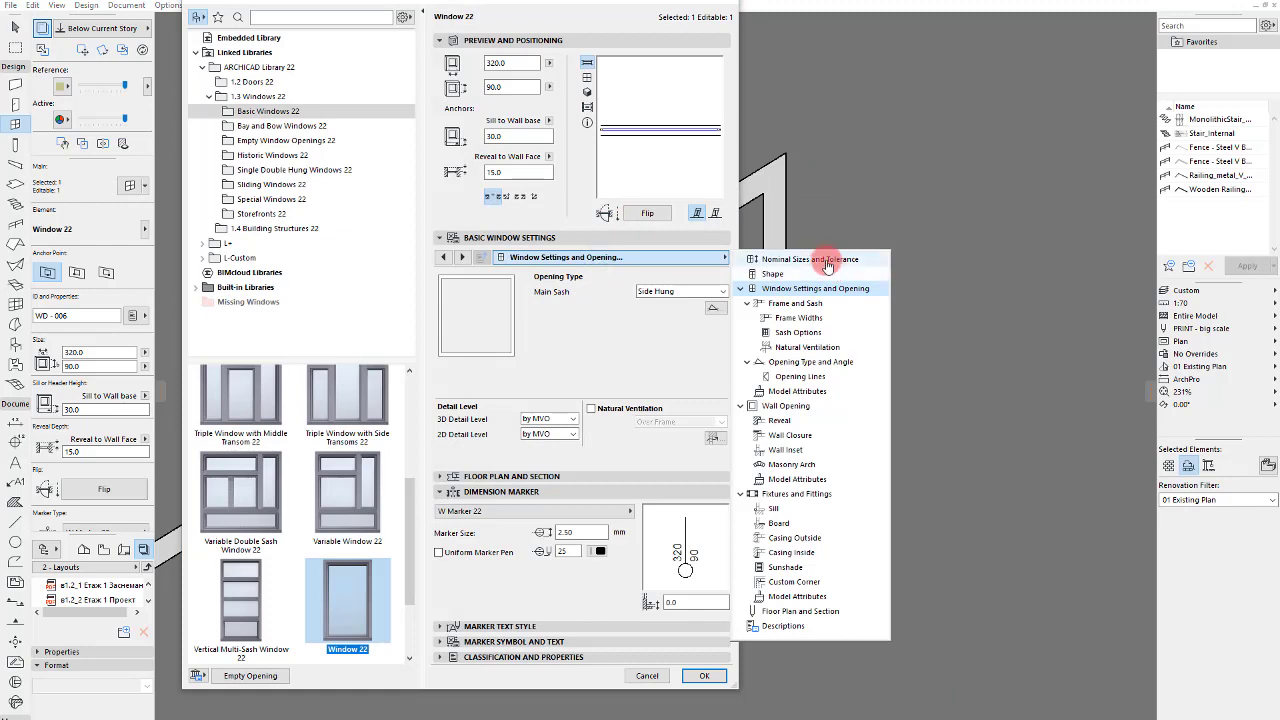
{"action": "left_click", "coordinate": [825, 260]}
{"action": "left_click", "coordinate": [452, 362]}
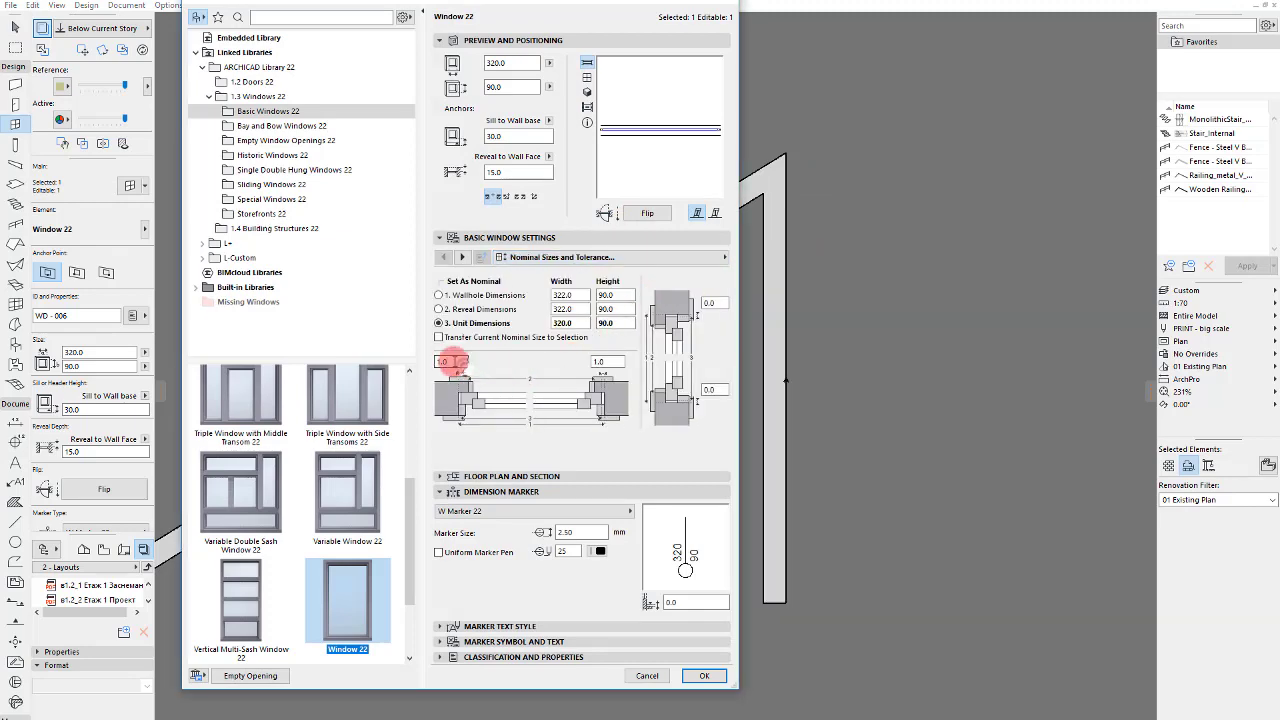
{"action": "key", "text": "Return"}
{"action": "scroll", "coordinate": [449, 363], "scroll_direction": "up", "scroll_amount": 10}
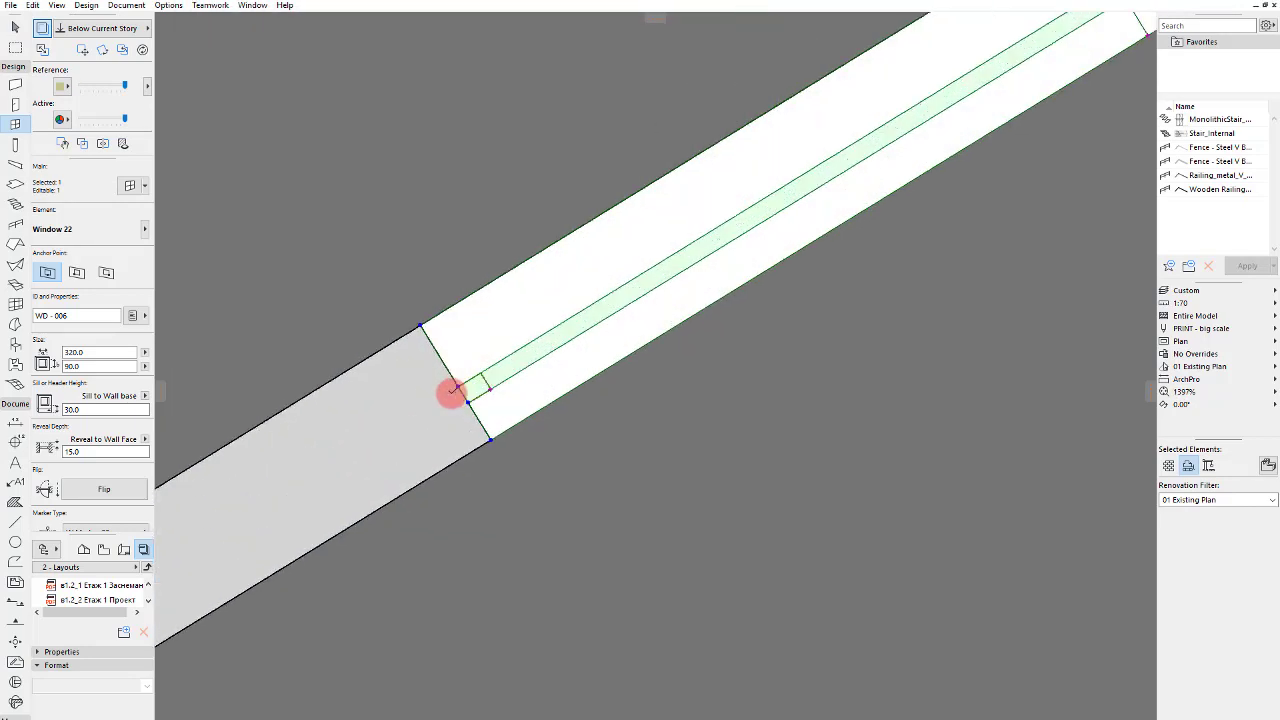
{"action": "scroll", "coordinate": [455, 395], "scroll_direction": "down", "scroll_amount": 7}
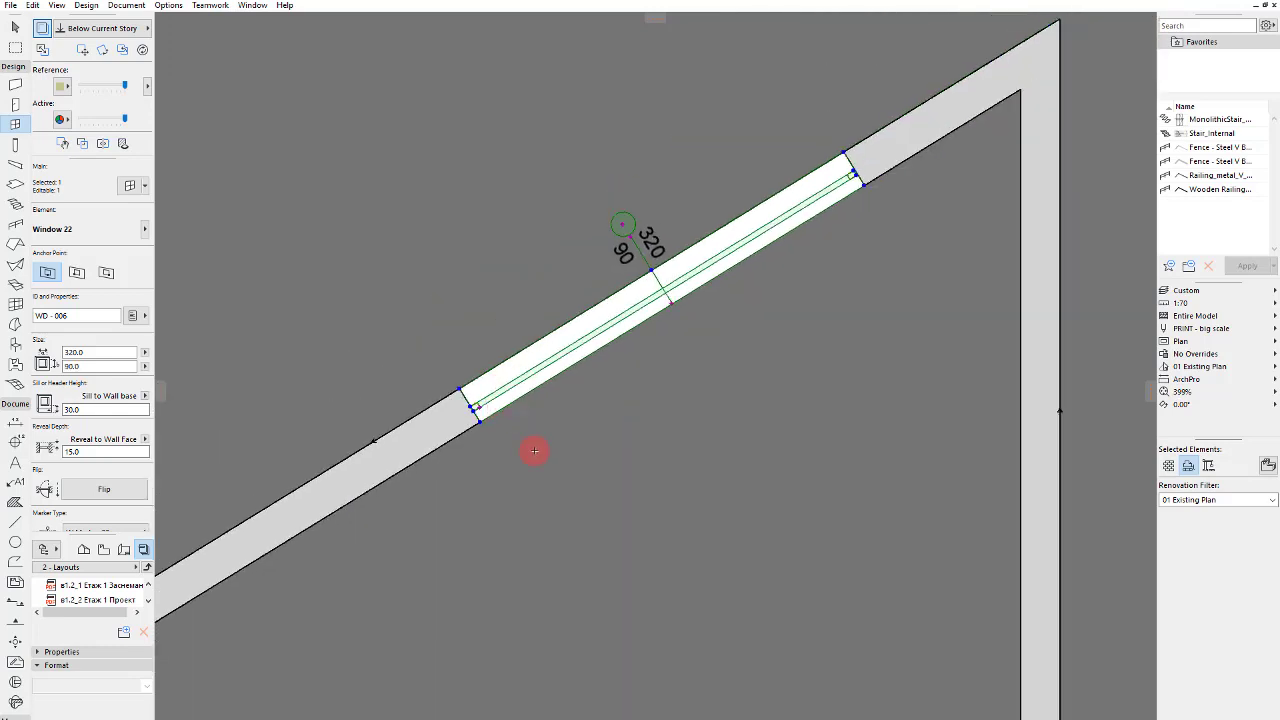
{"action": "left_click", "coordinate": [543, 484]}
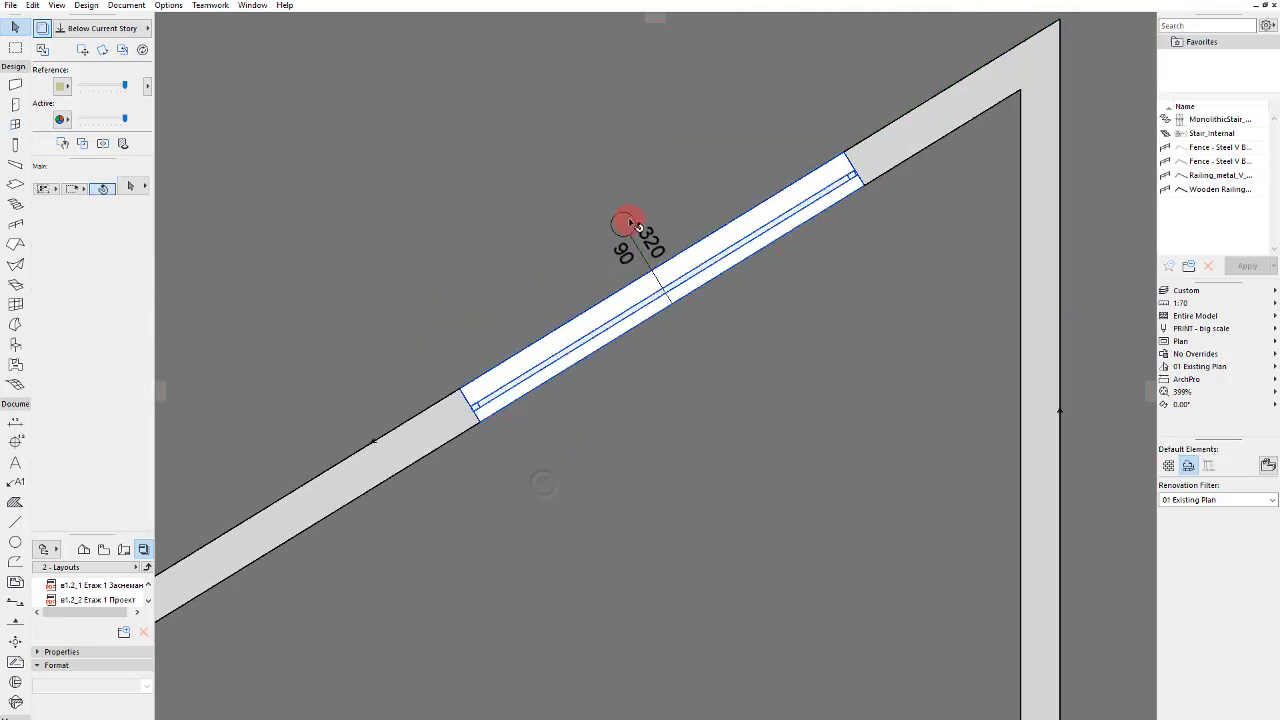
Step: Set the height of the window in the slanted wall to 170
{"action": "left_click", "coordinate": [628, 216]}
{"action": "left_click", "coordinate": [72, 367]}
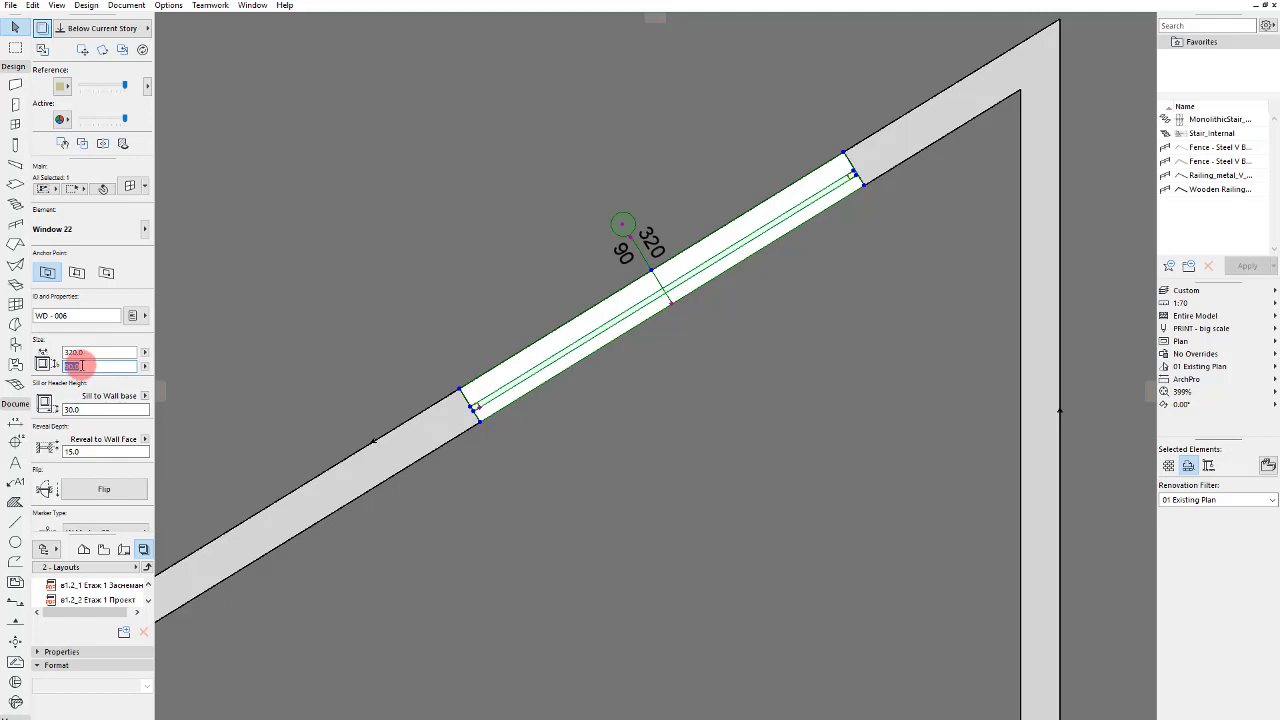
{"action": "left_click", "coordinate": [775, 367]}
{"action": "scroll", "coordinate": [771, 337], "scroll_direction": "down", "scroll_amount": 5}
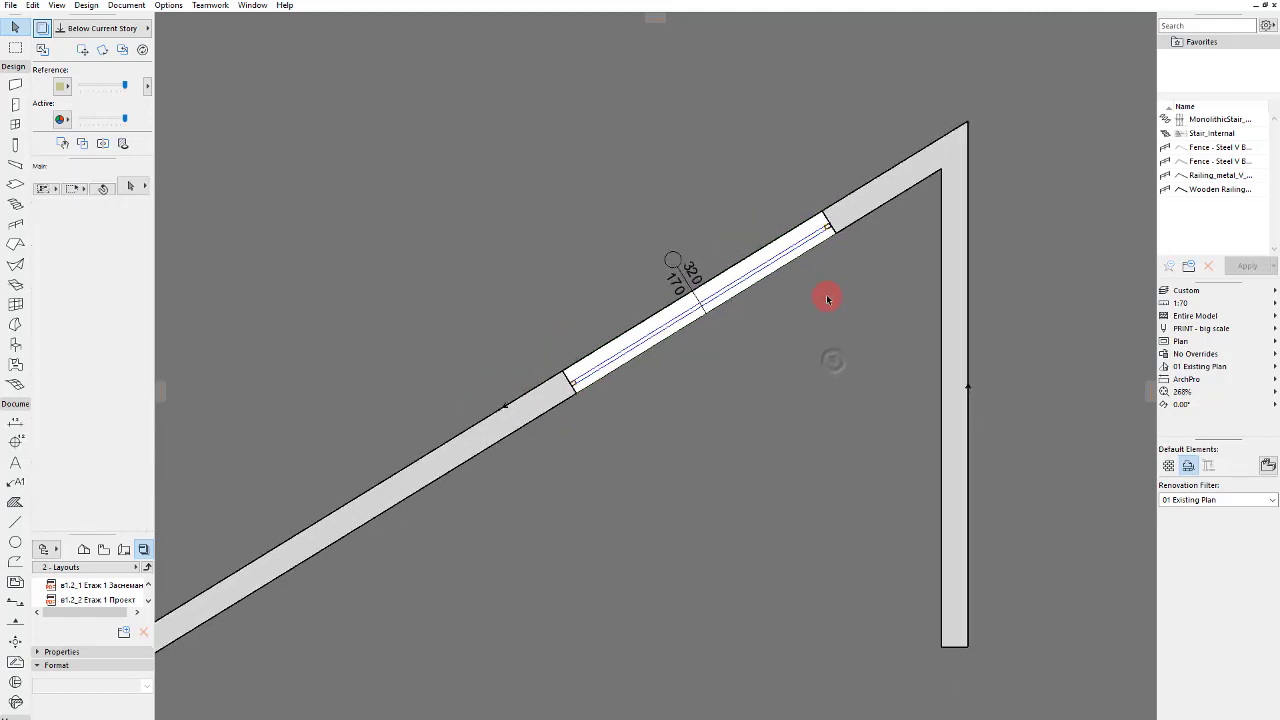
Step: Place a double door in the slanted exterior wall, just below the 320-wide window
{"action": "scroll", "coordinate": [712, 274], "scroll_direction": "up", "scroll_amount": 2}
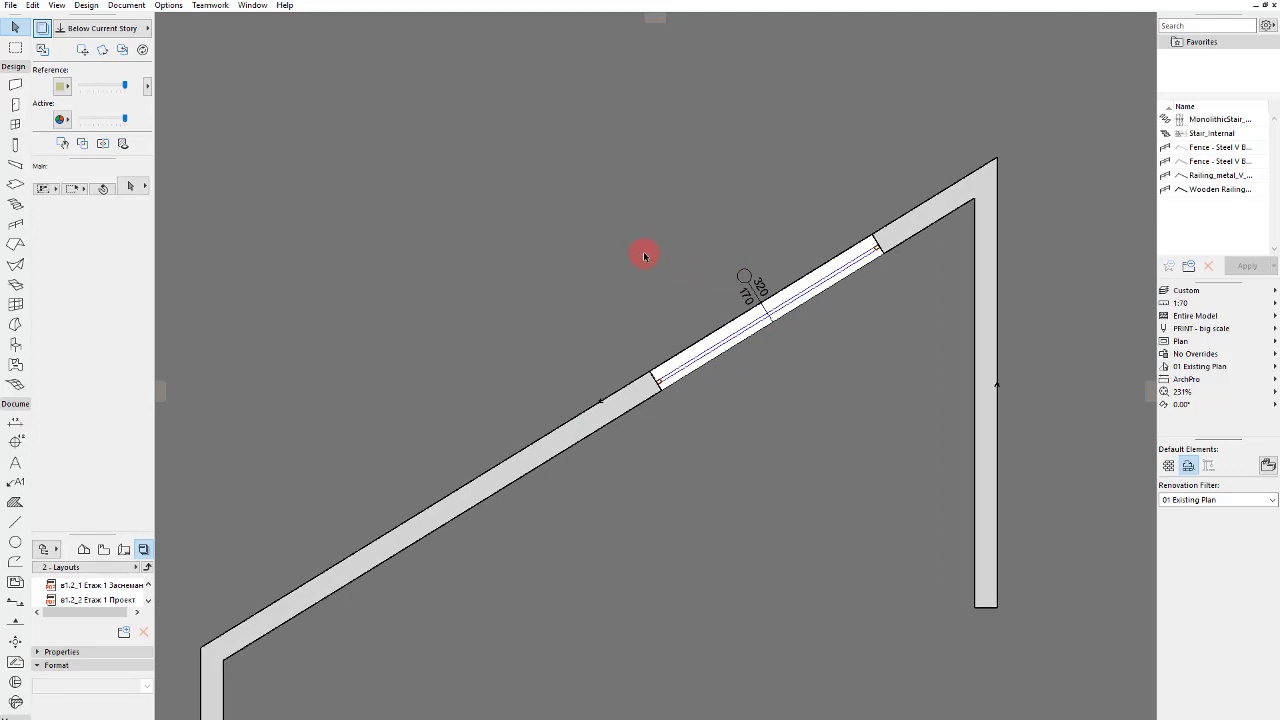
{"action": "scroll", "coordinate": [630, 265], "scroll_direction": "down", "scroll_amount": 2}
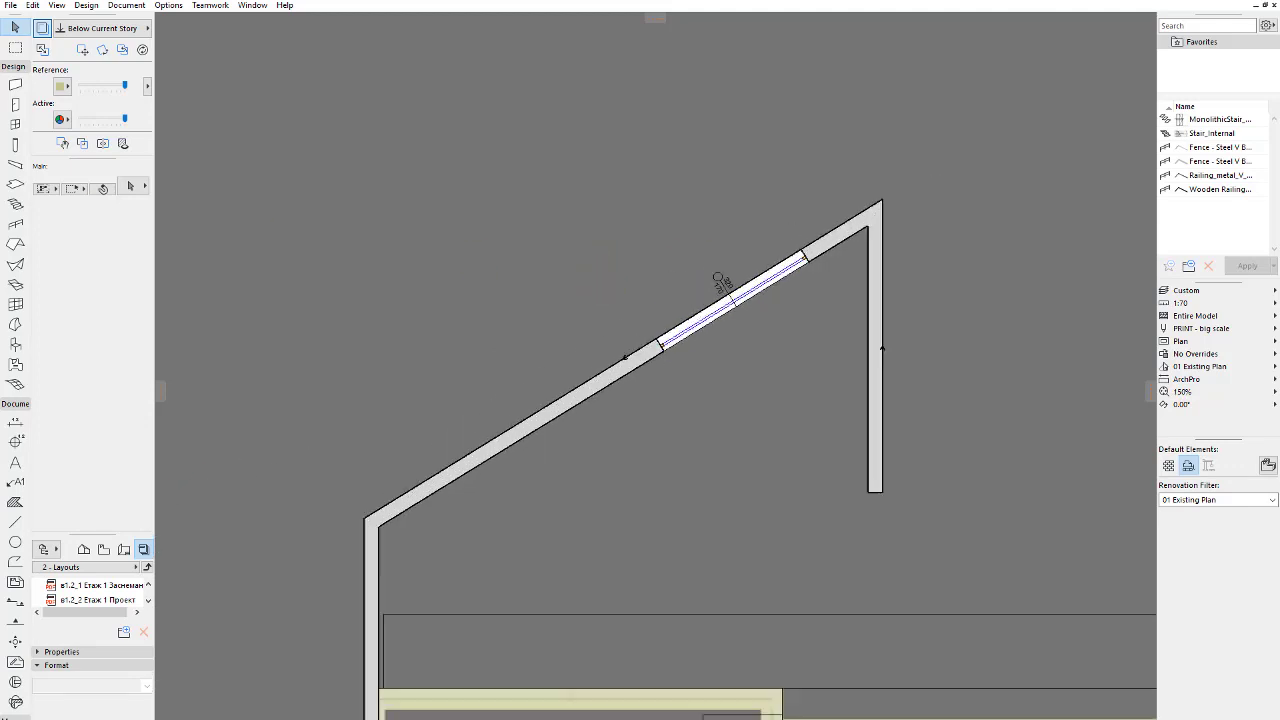
{"action": "left_click", "coordinate": [15, 104]}
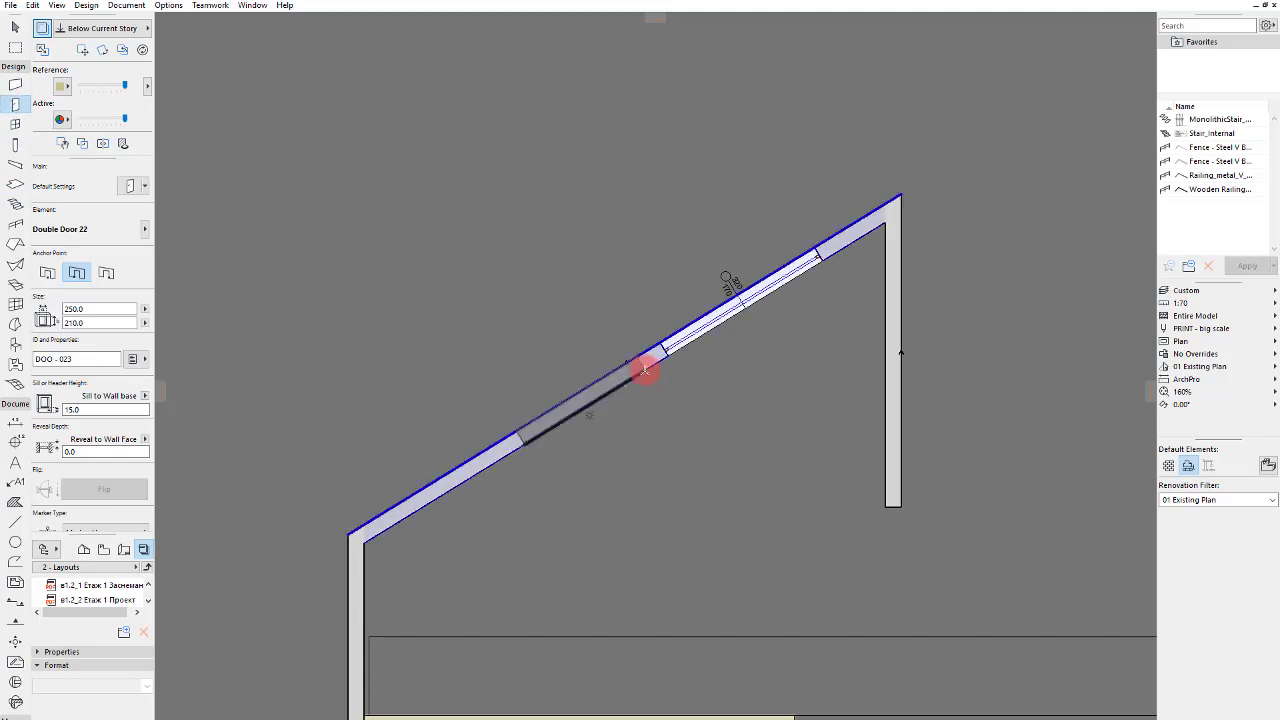
{"action": "left_click", "coordinate": [646, 362]}
{"action": "left_click", "coordinate": [601, 400]}
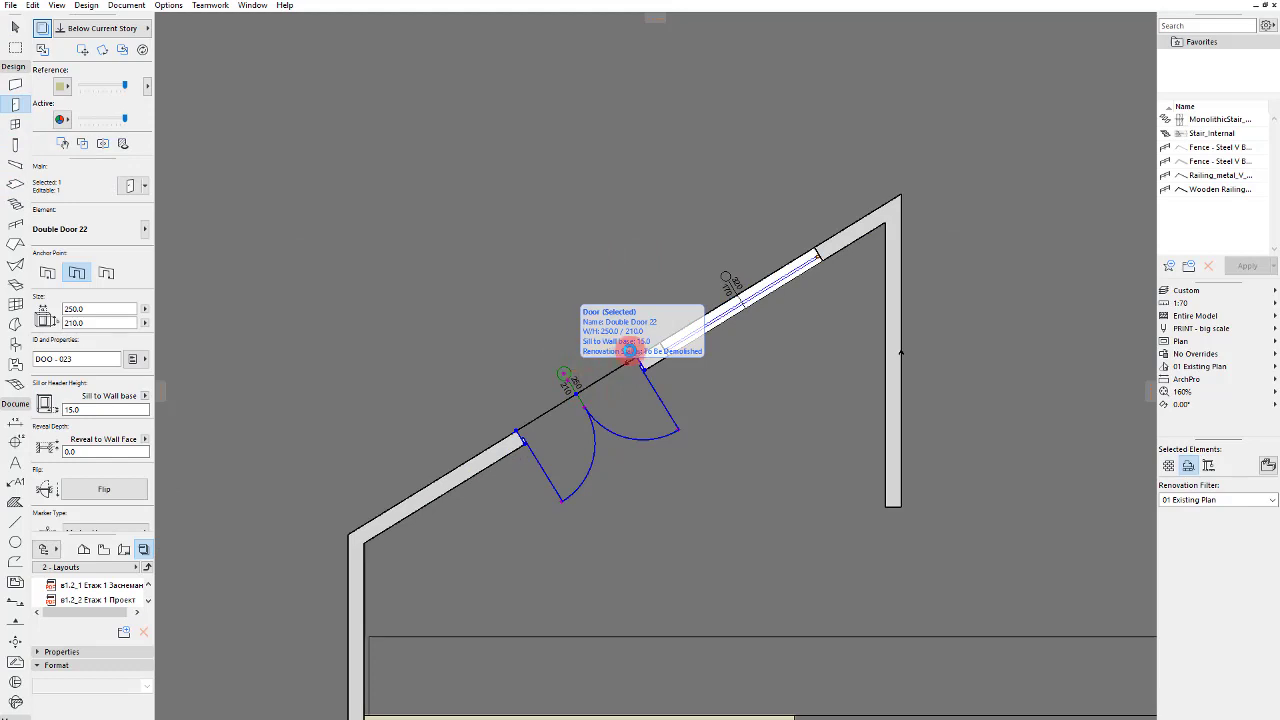
Step: Change the new door's type to Door with Transom 22 and set its size to 70 wide by 225 high
{"action": "double_click", "coordinate": [630, 352]}
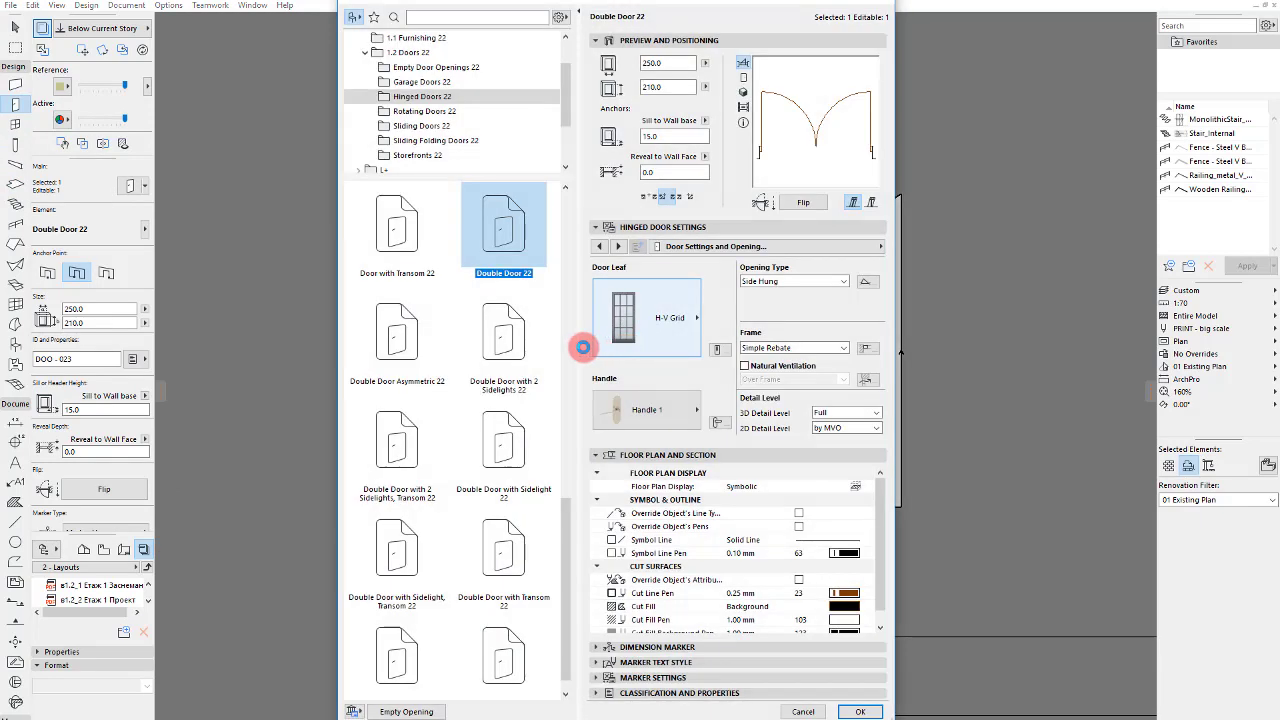
{"action": "left_click", "coordinate": [418, 236]}
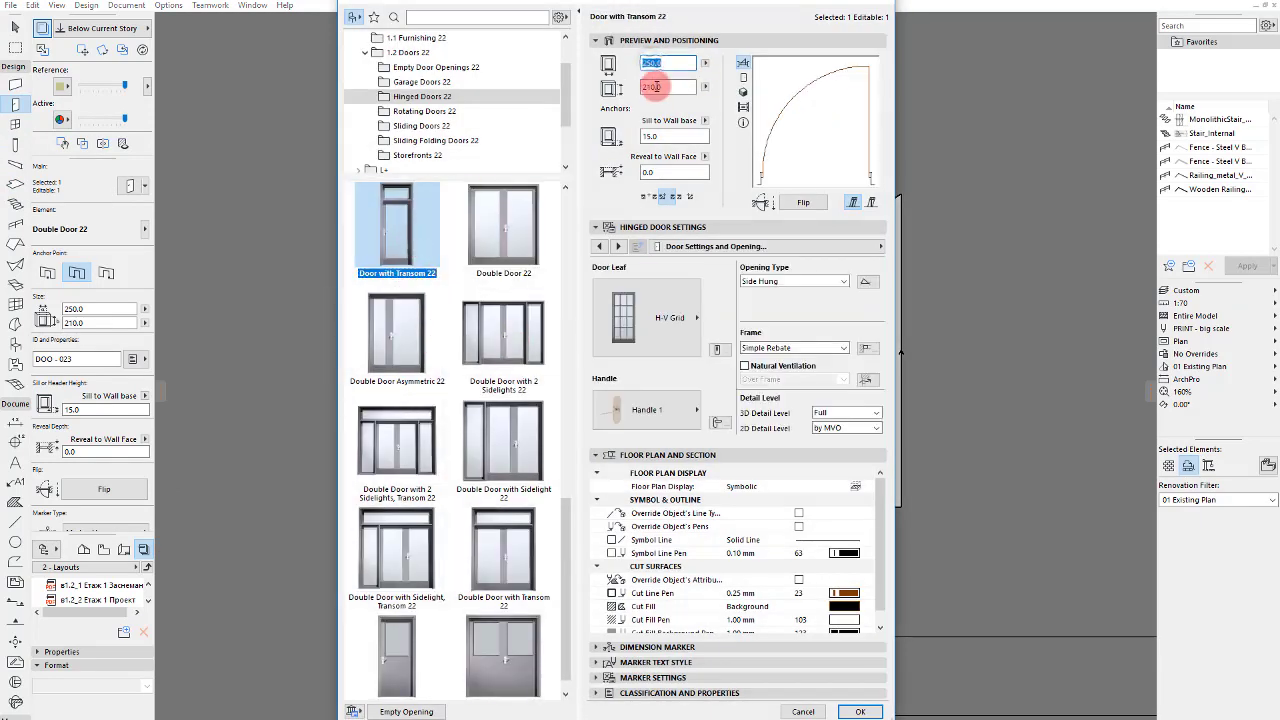
{"action": "type", "text": "70"}
{"action": "left_click", "coordinate": [660, 88]}
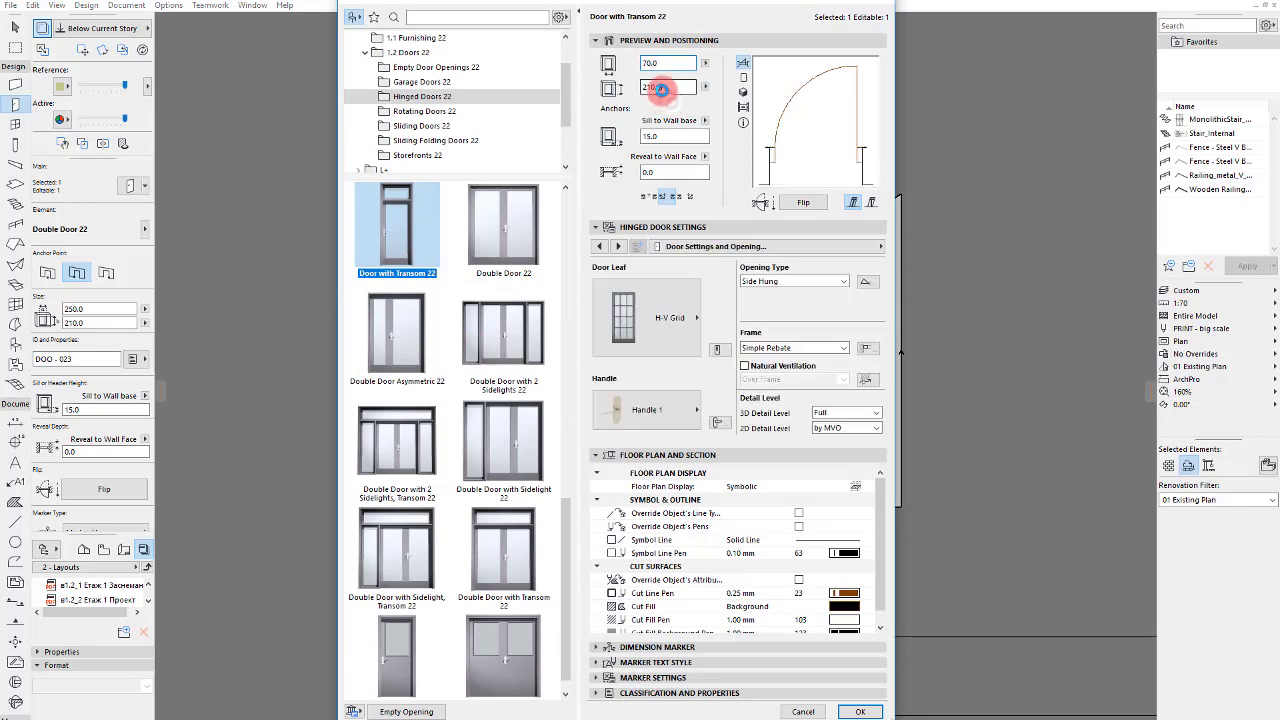
{"action": "type", "text": "225"}
Step: Set the transom height to 30 in the door's Shape settings and apply the changes
{"action": "left_click", "coordinate": [778, 248]}
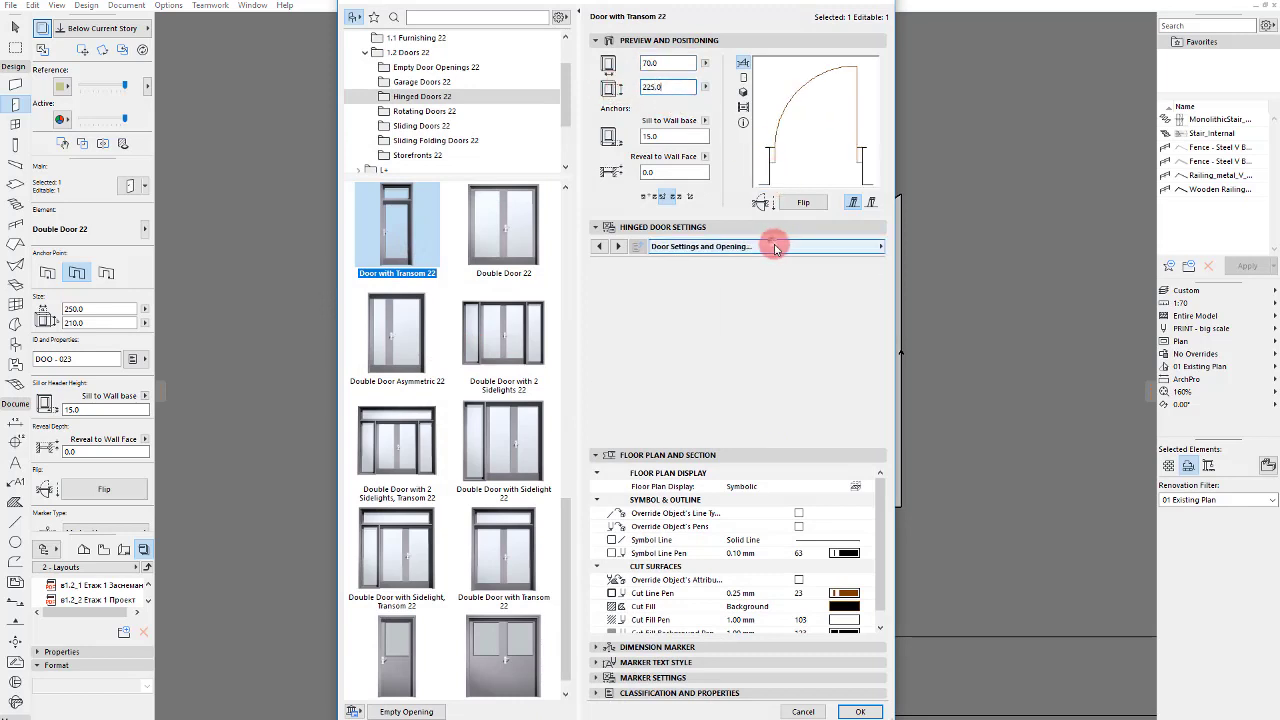
{"action": "left_click", "coordinate": [912, 270]}
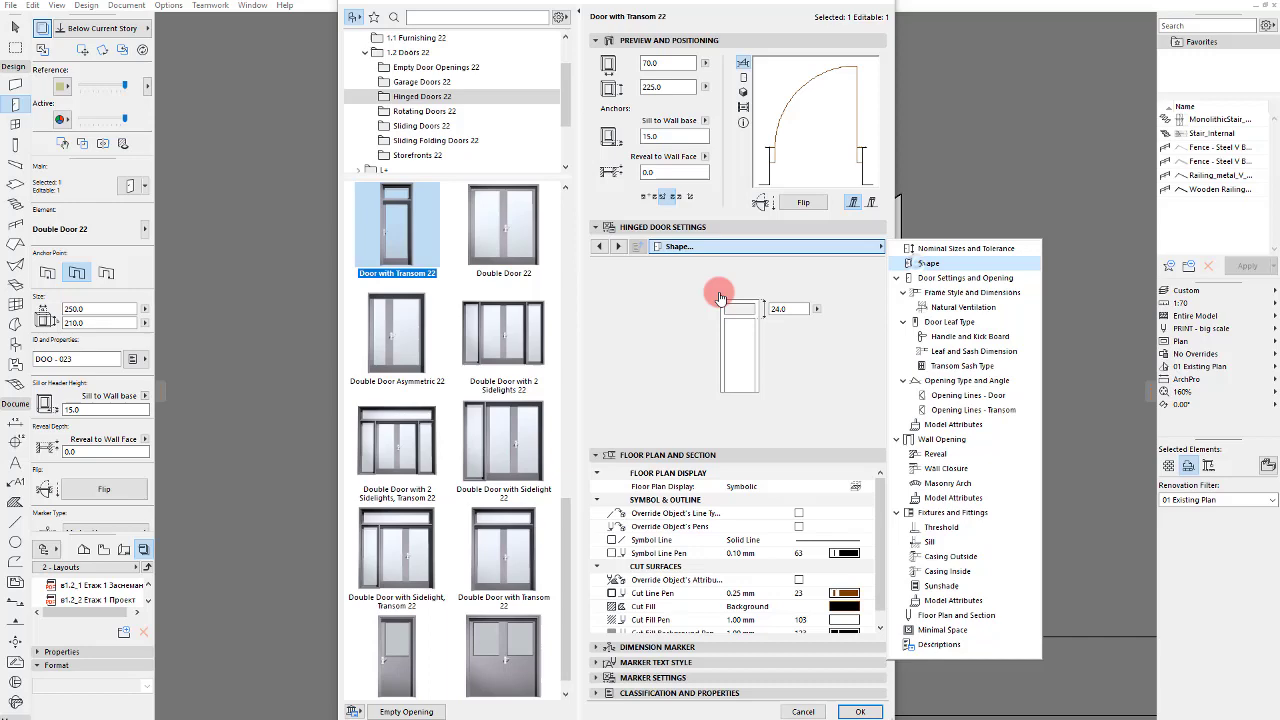
{"action": "left_click", "coordinate": [790, 308]}
{"action": "type", "text": "30"}
{"action": "key", "text": "Return"}
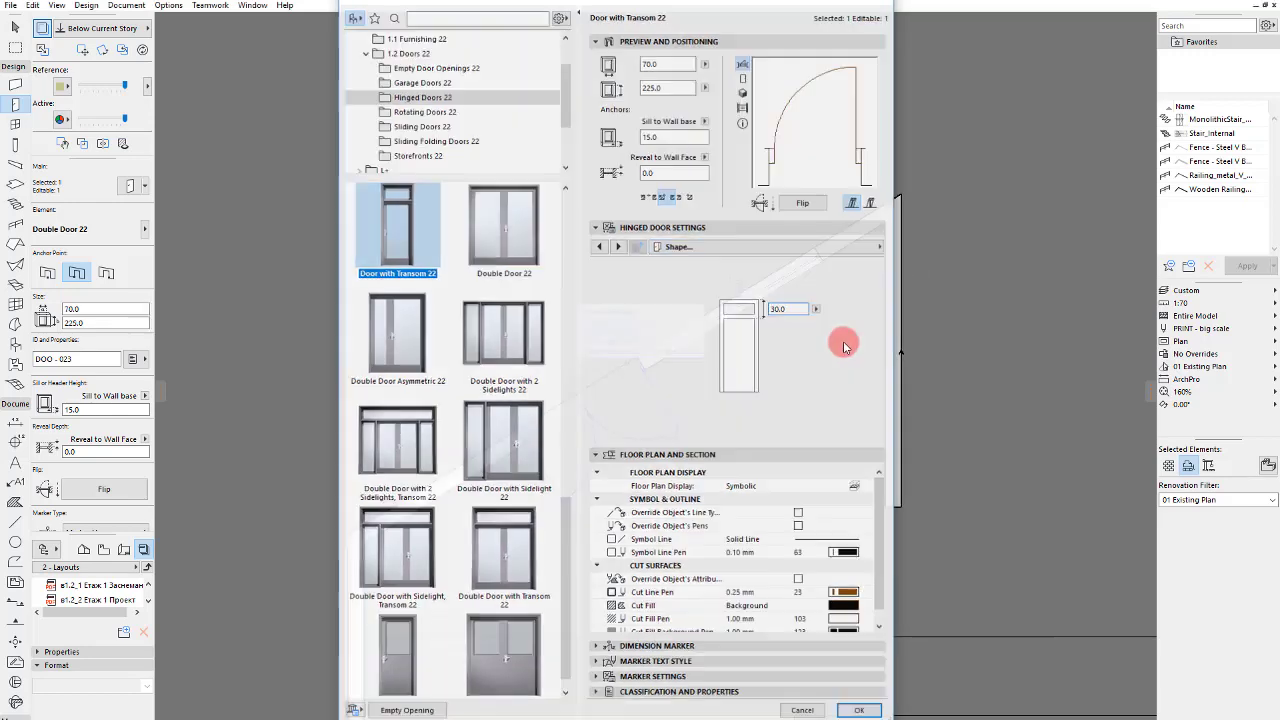
{"action": "key", "text": "Escape"}
{"action": "key", "text": "Escape"}
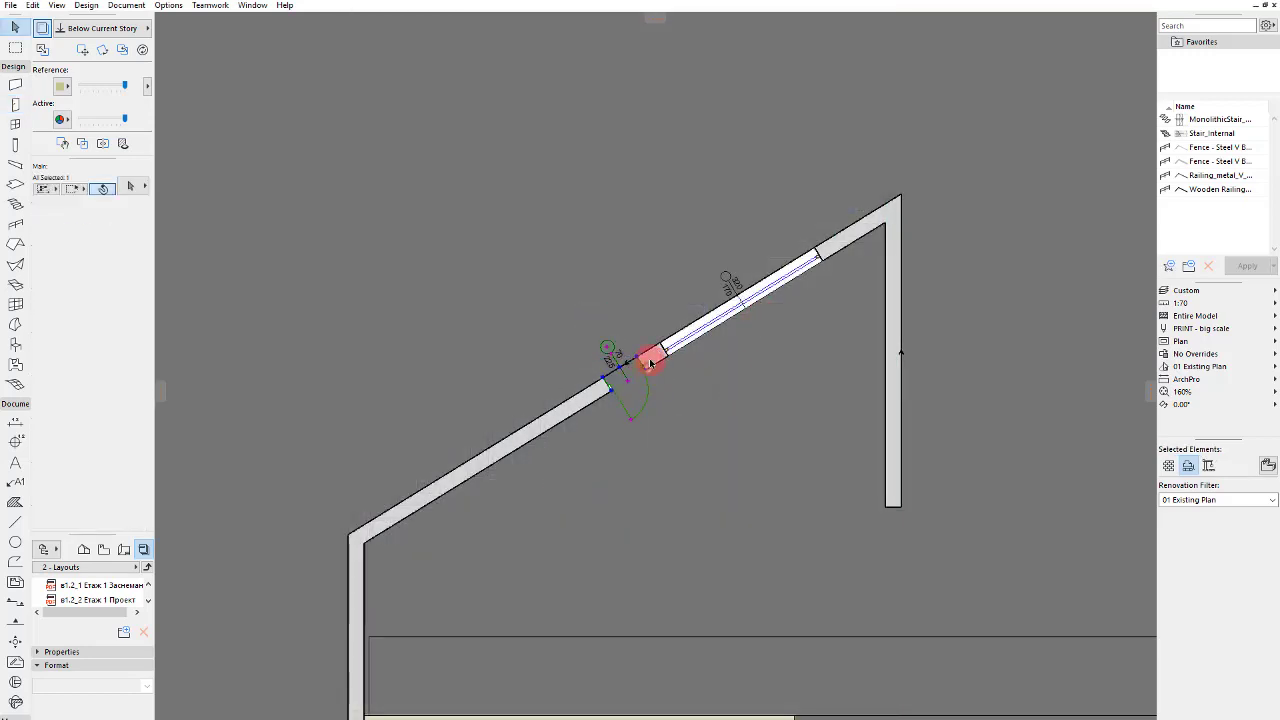
Step: Move the door along the slanted wall so that its opening meets the edge of the 320-wide window
{"action": "scroll", "coordinate": [650, 362], "scroll_direction": "up", "scroll_amount": 10}
{"action": "left_click", "coordinate": [605, 395]}
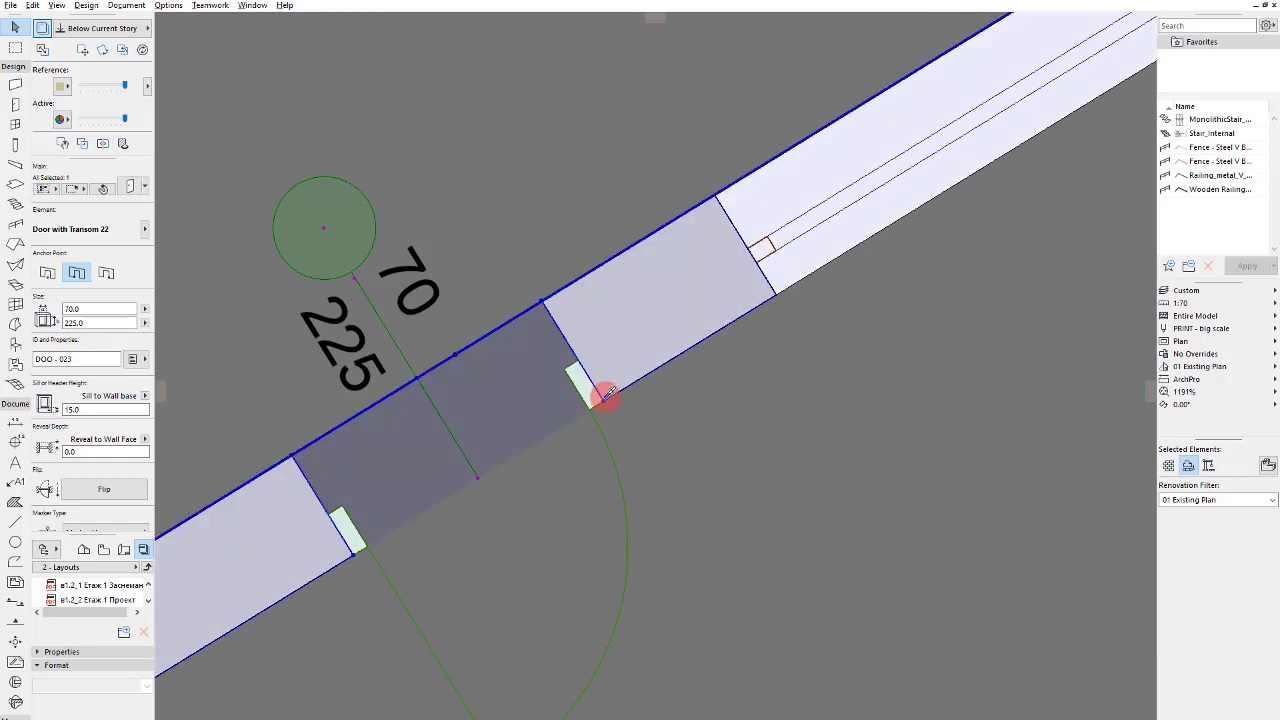
{"action": "scroll", "coordinate": [700, 449], "scroll_direction": "down", "scroll_amount": 7}
Step: Draw a horizontal wall with the vertical partition's settings, from the outer vertical wall across to that partition
{"action": "left_click", "coordinate": [733, 450]}
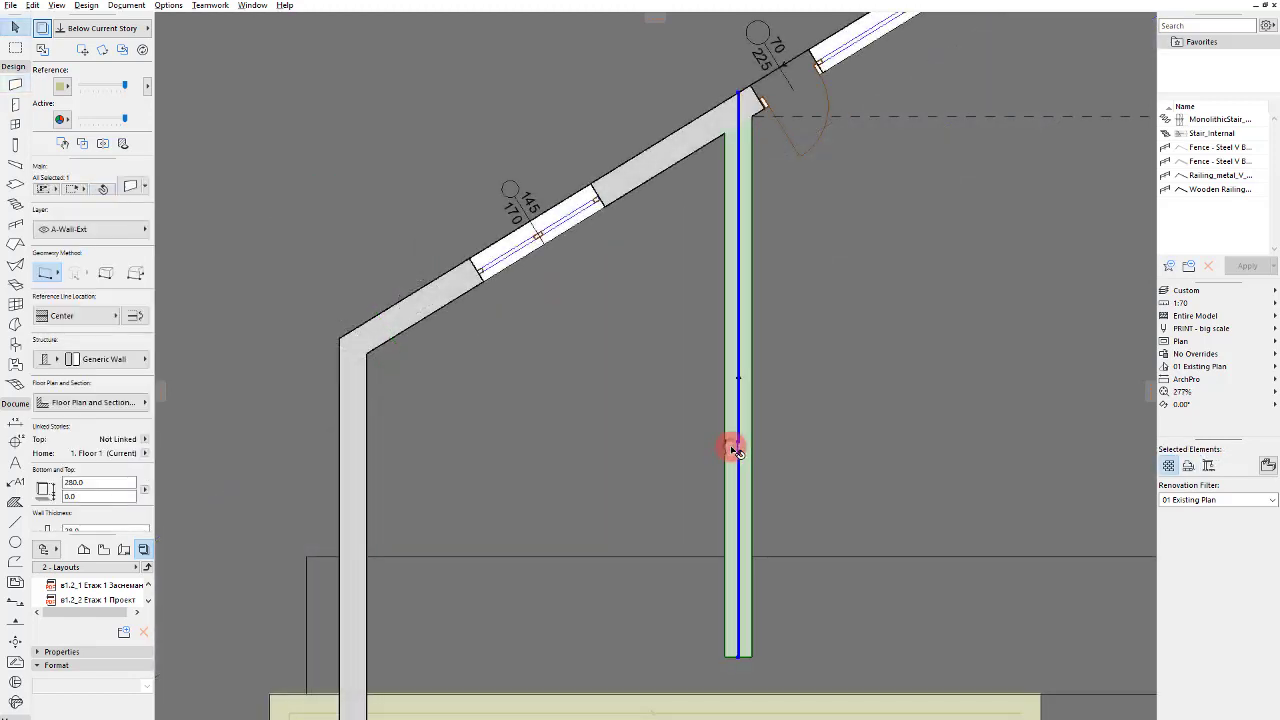
{"action": "left_click", "coordinate": [391, 468]}
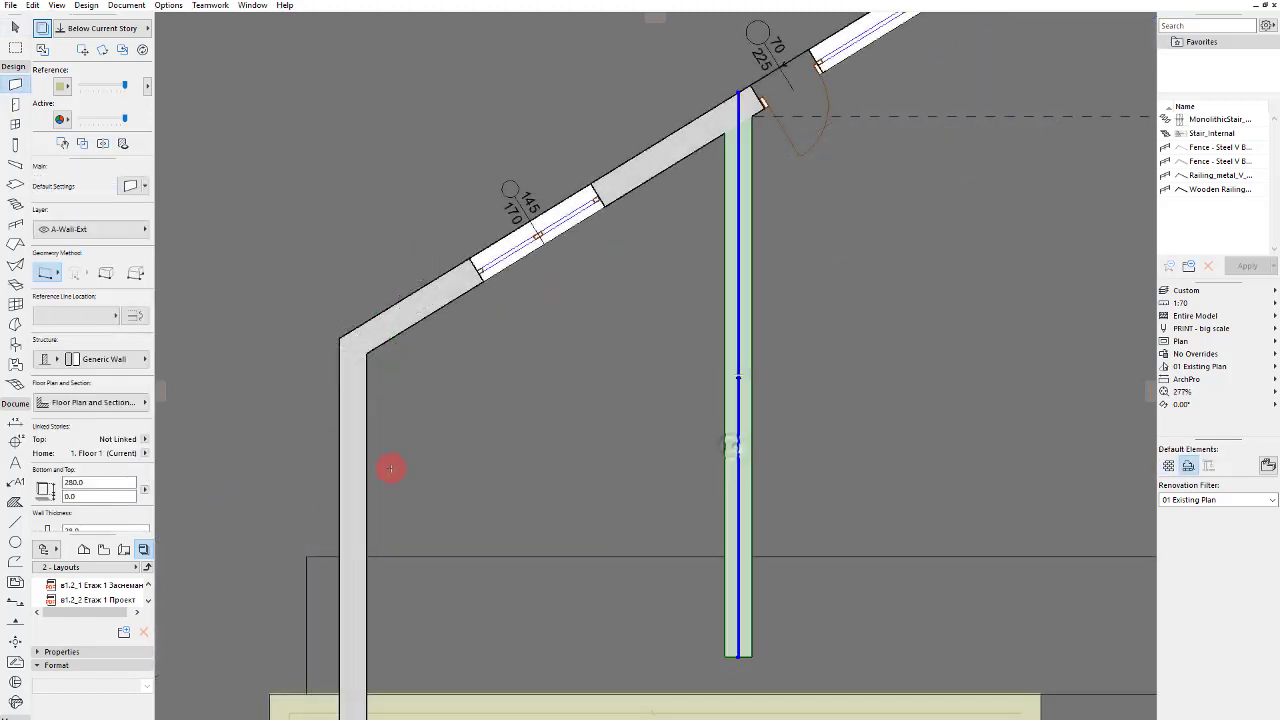
{"action": "left_click", "coordinate": [339, 497]}
{"action": "left_click", "coordinate": [738, 497]}
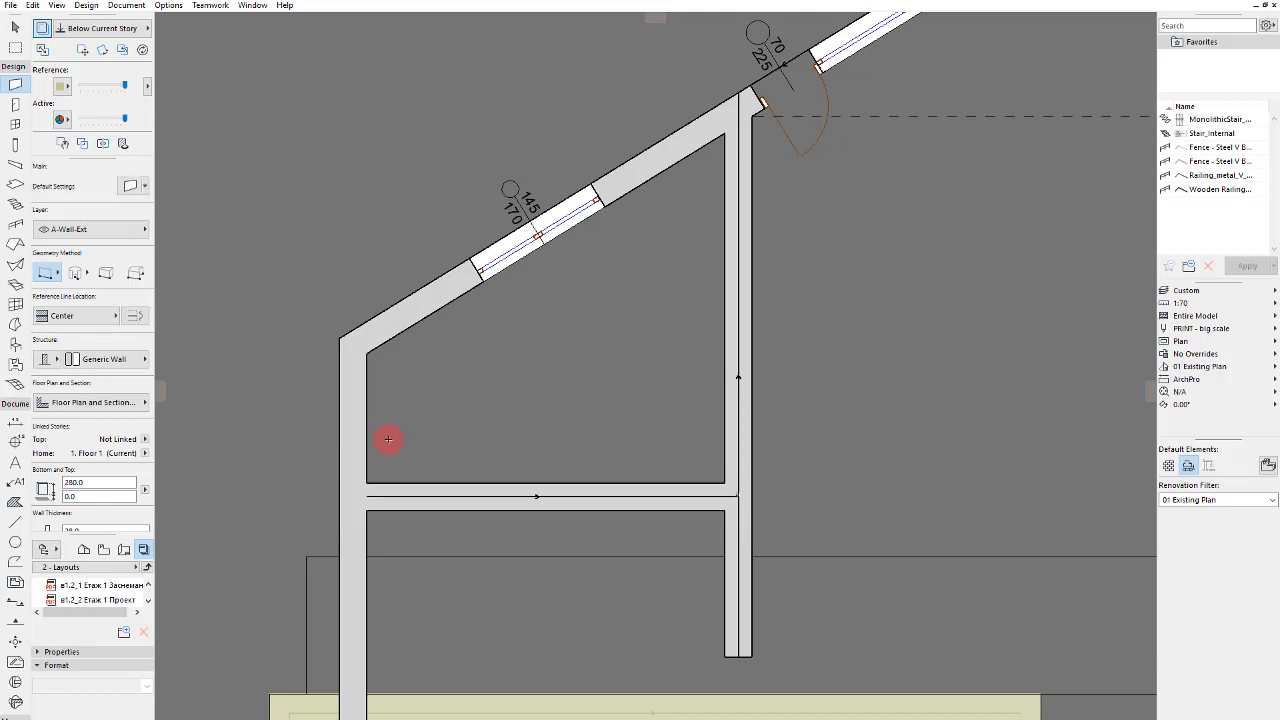
Step: Align the horizontal wall's upper face with the exterior walls' inner corner, and shift it 181 downward from there
{"action": "left_click", "coordinate": [369, 484]}
{"action": "left_click_drag", "start_coordinate": [370, 481], "coordinate": [366, 355]}
{"action": "left_click_drag", "start_coordinate": [479, 351], "coordinate": [481, 432]}
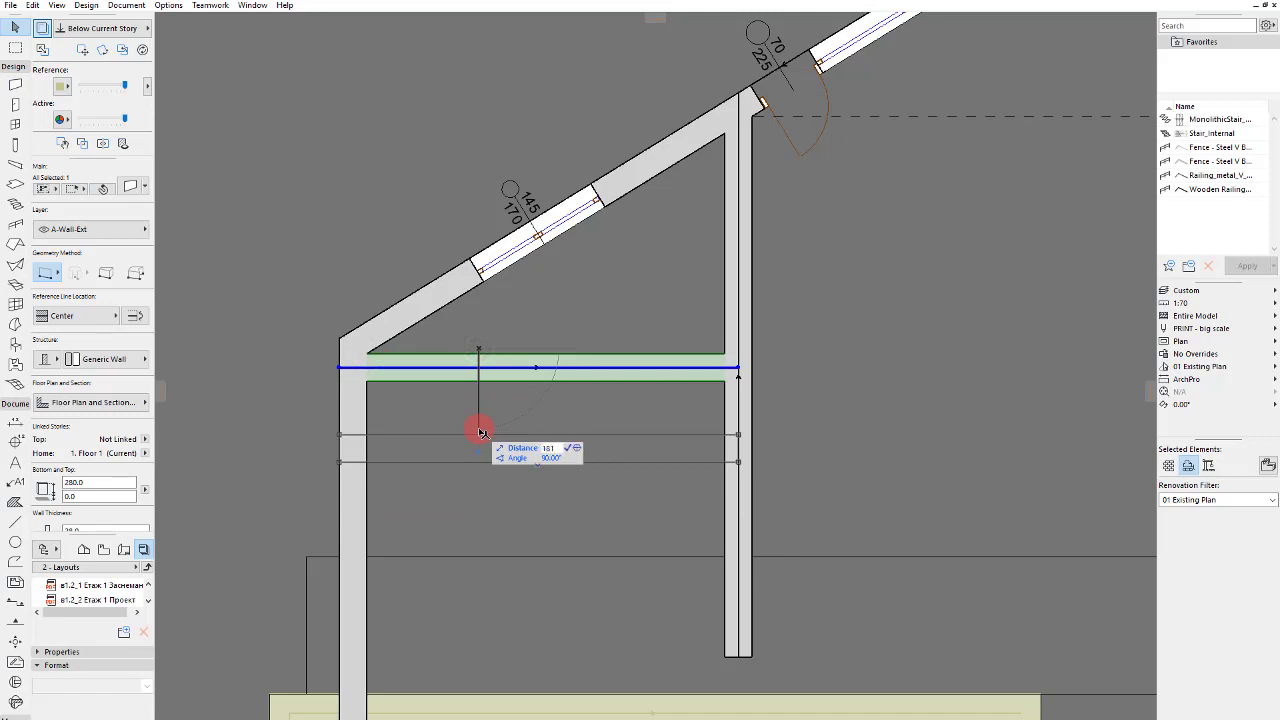
{"action": "type", "text": "181"}
{"action": "key", "text": "Return"}
{"action": "left_click", "coordinate": [534, 357]}
Step: Join the horizontal wall and the vertical partition into a clean corner
{"action": "scroll", "coordinate": [534, 357], "scroll_direction": "down", "scroll_amount": 4}
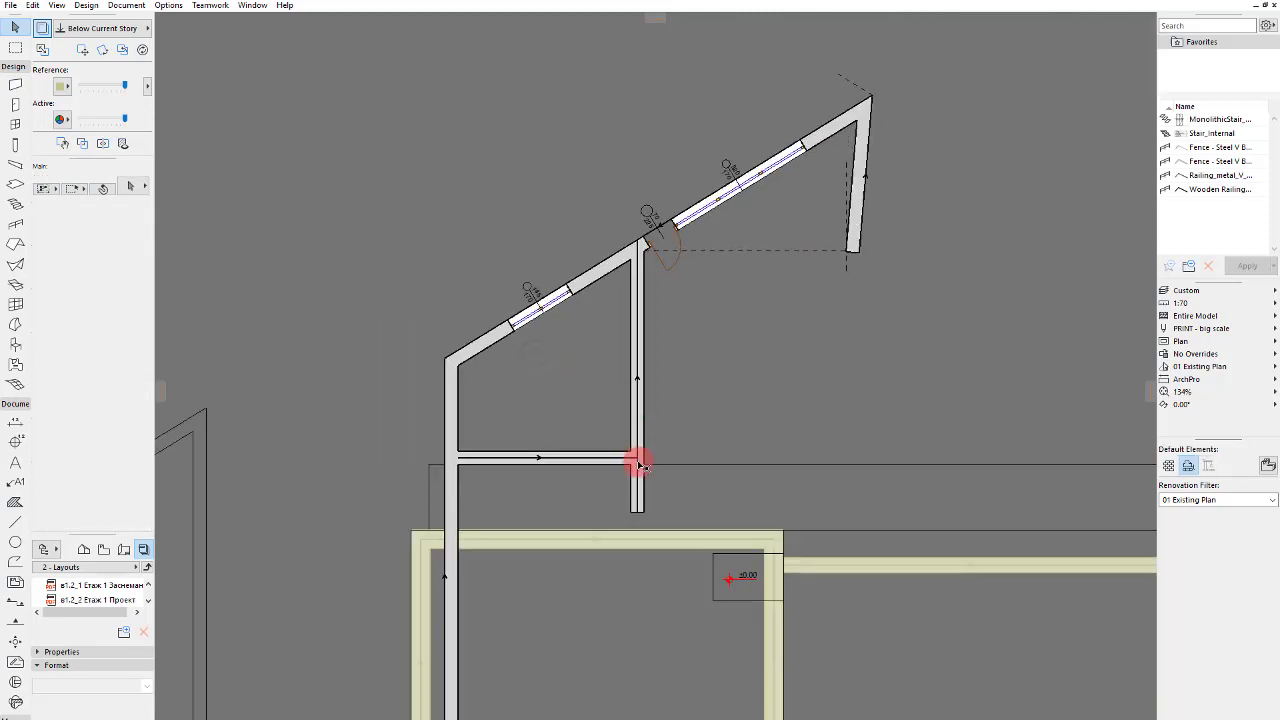
{"action": "scroll", "coordinate": [640, 460], "scroll_direction": "up", "scroll_amount": 4}
{"action": "left_click", "coordinate": [638, 410]}
{"action": "left_click", "coordinate": [580, 457], "text": "shift"}
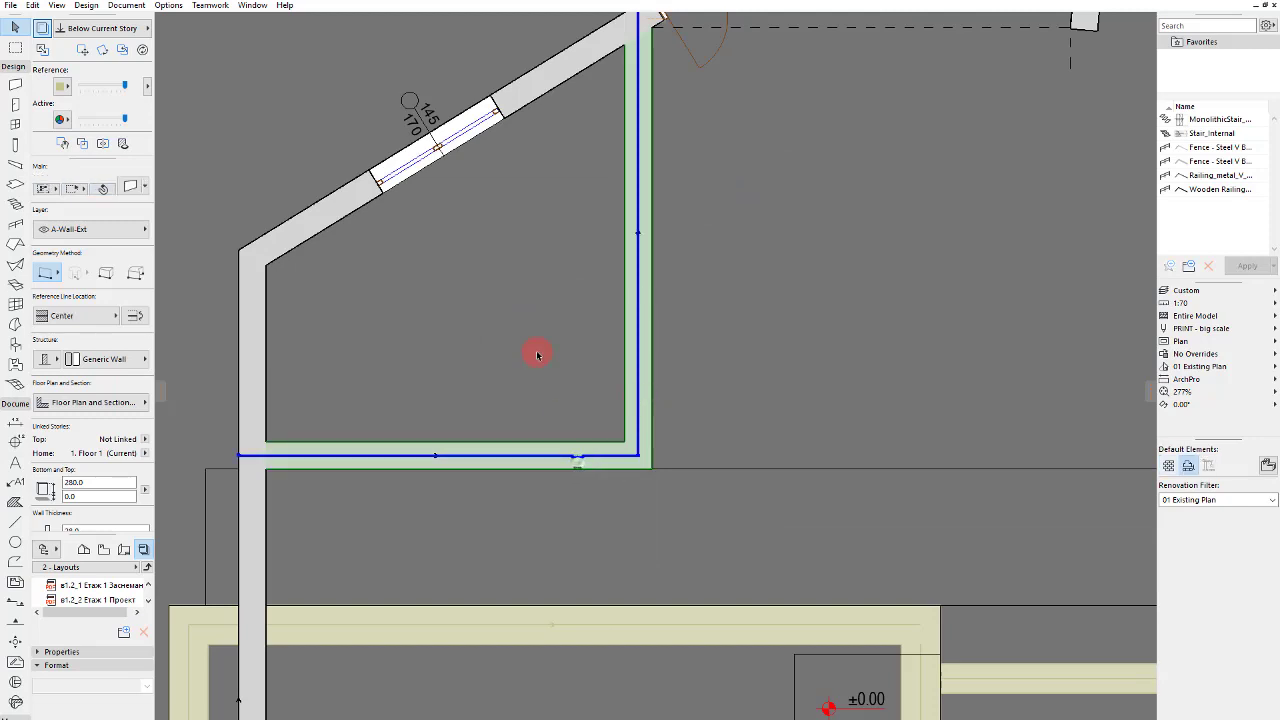
Step: Set the horizontal wall's thickness to 12
{"action": "left_click", "coordinate": [543, 457]}
{"action": "scroll", "coordinate": [100, 457], "scroll_direction": "down", "scroll_amount": 2}
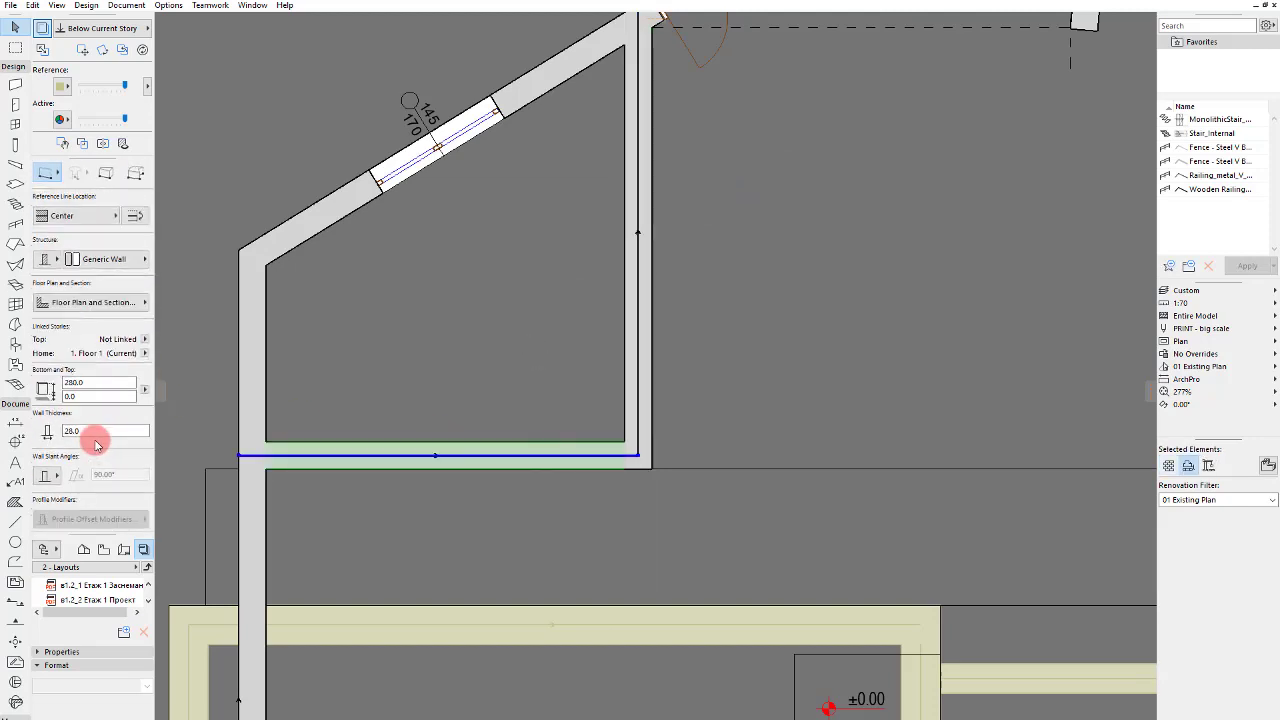
{"action": "left_click", "coordinate": [322, 406]}
{"action": "left_click", "coordinate": [369, 427]}
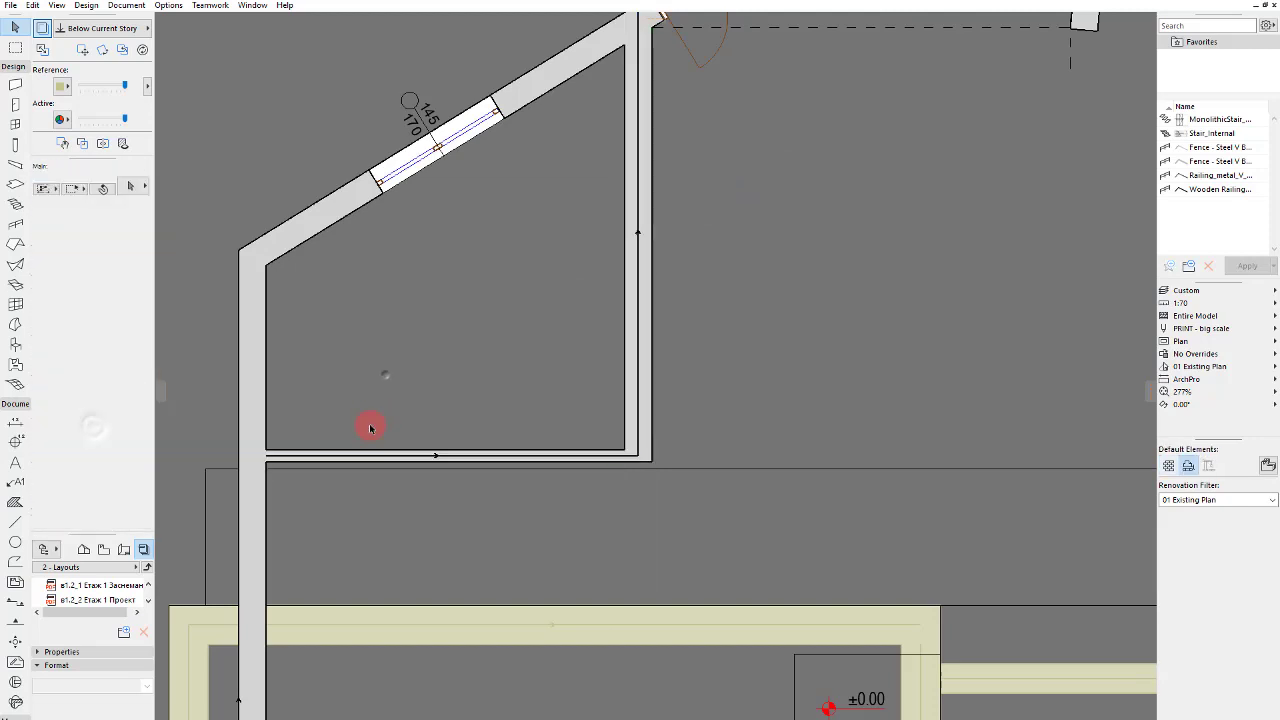
Step: Move the horizontal wall back up to the exterior walls' inner corner and undo the extra upward move
{"action": "left_click", "coordinate": [286, 451]}
{"action": "left_click_drag", "start_coordinate": [286, 451], "coordinate": [265, 267]}
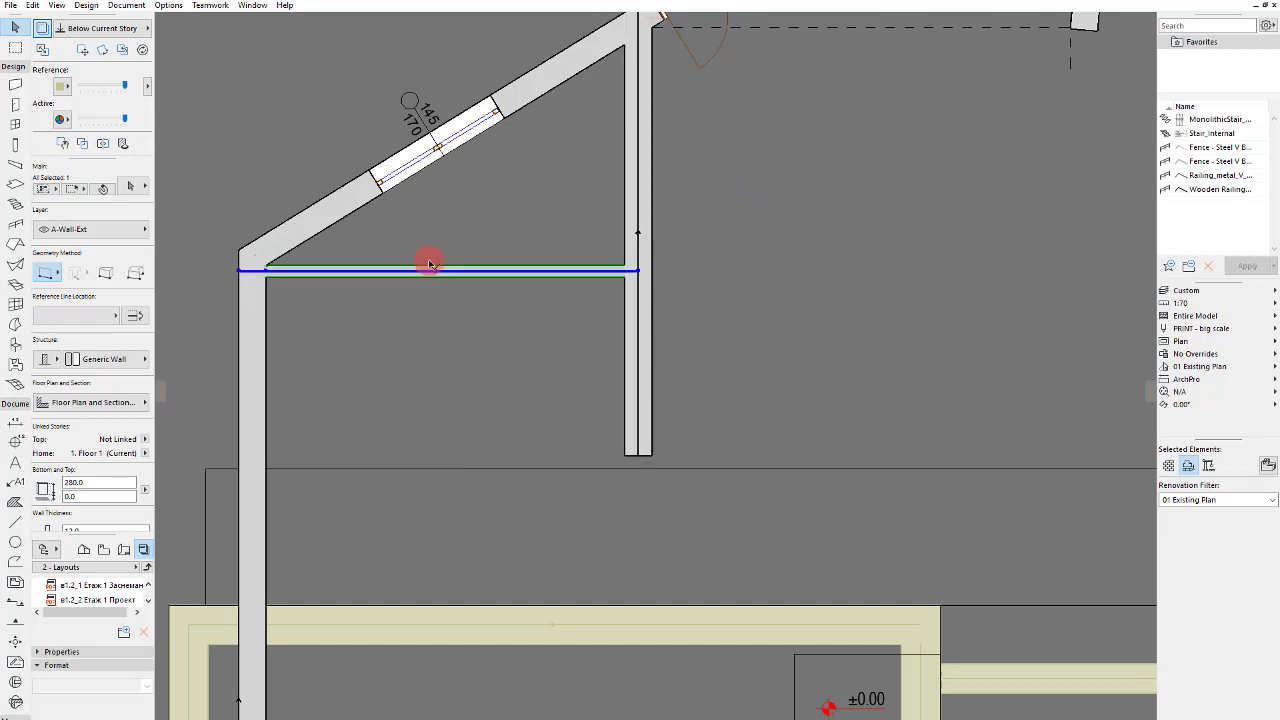
{"action": "left_click_drag", "start_coordinate": [429, 264], "coordinate": [452, 91]}
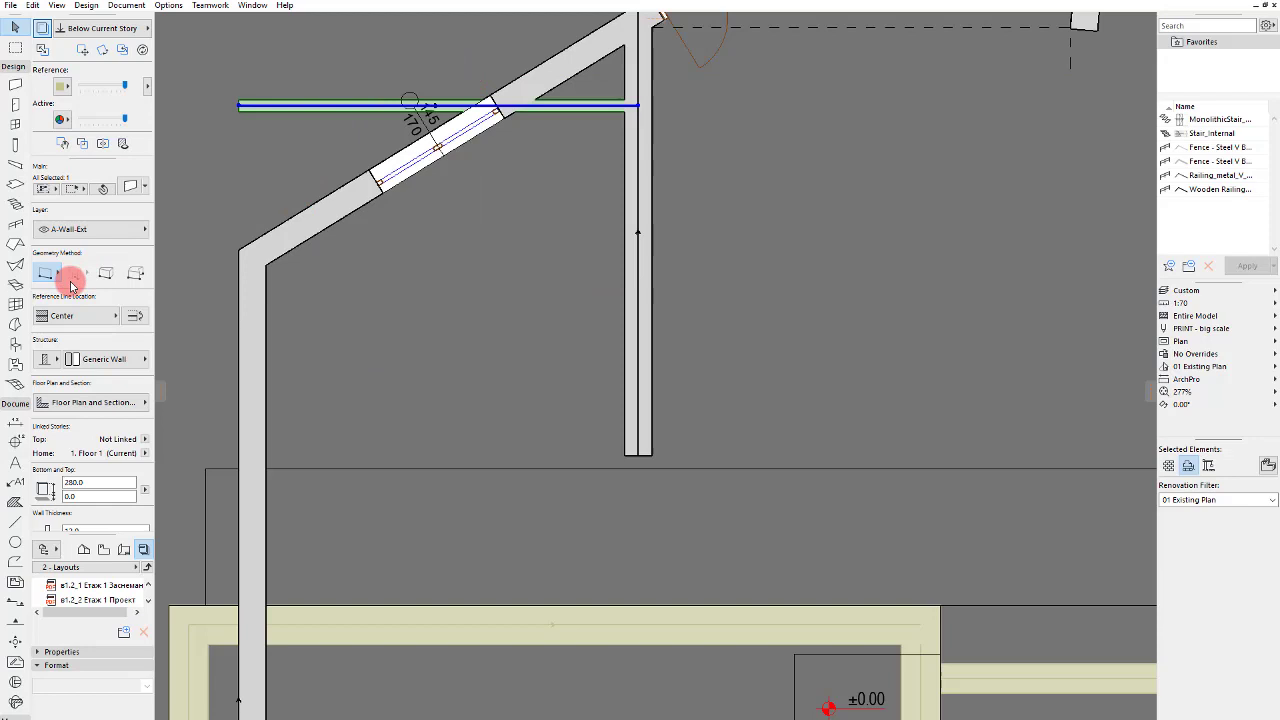
{"action": "key", "text": "ctrl+z"}
Step: Set the horizontal wall's thickness to 15
{"action": "scroll", "coordinate": [90, 425], "scroll_direction": "down", "scroll_amount": 2}
{"action": "left_click", "coordinate": [84, 433]}
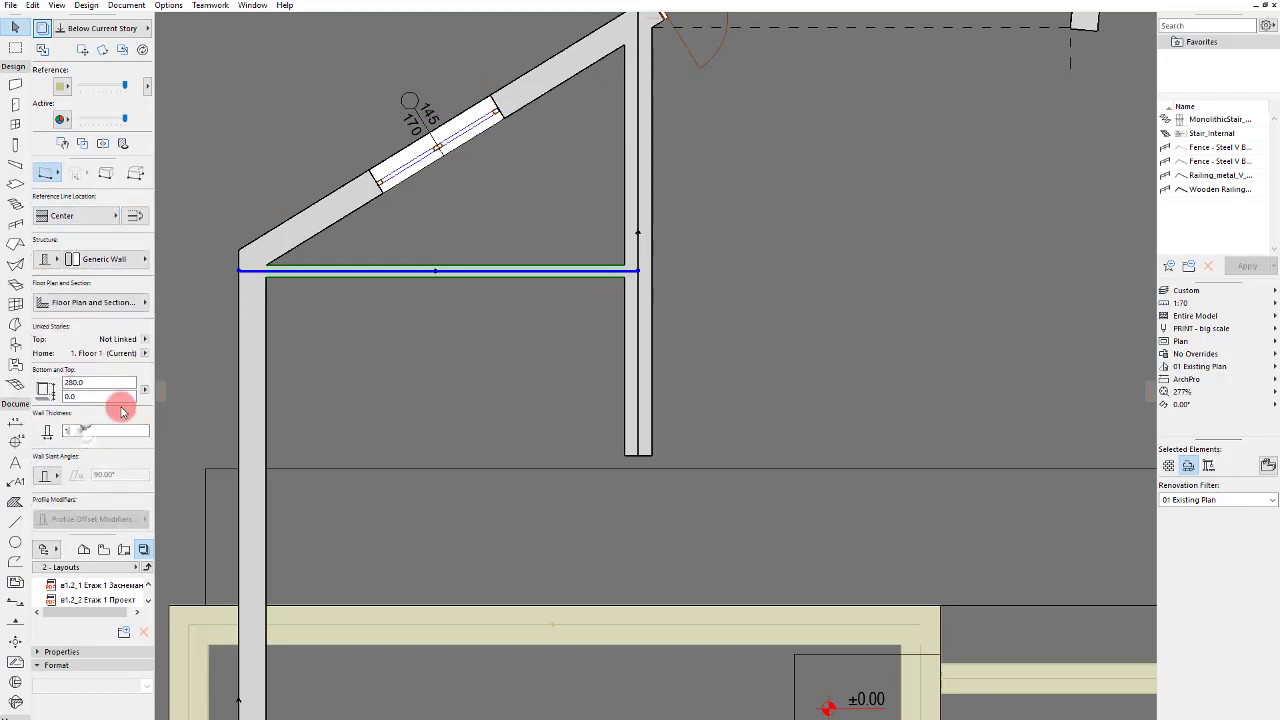
{"action": "left_click", "coordinate": [356, 320]}
{"action": "left_click", "coordinate": [270, 268]}
{"action": "left_click", "coordinate": [270, 268]}
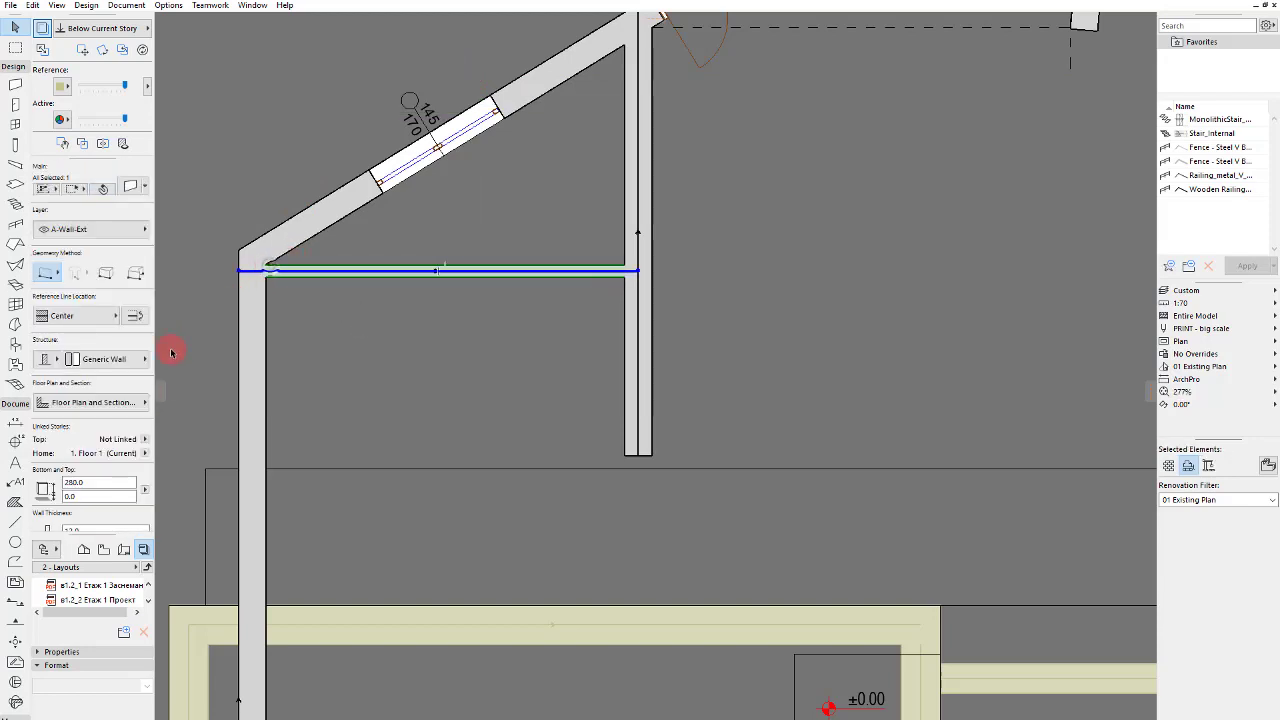
{"action": "left_click", "coordinate": [343, 250]}
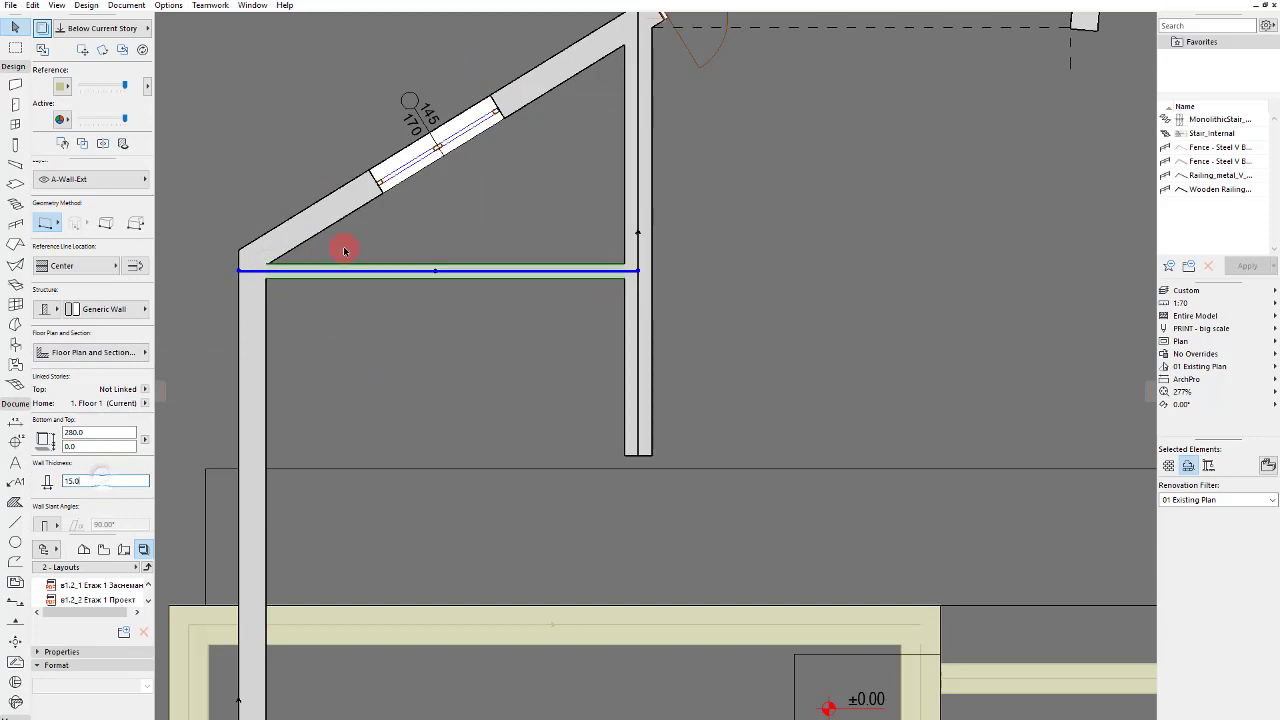
Step: Reposition the horizontal wall so its upper face lies 181 below the exterior walls' inner corner
{"action": "left_click_drag", "start_coordinate": [283, 266], "coordinate": [276, 297]}
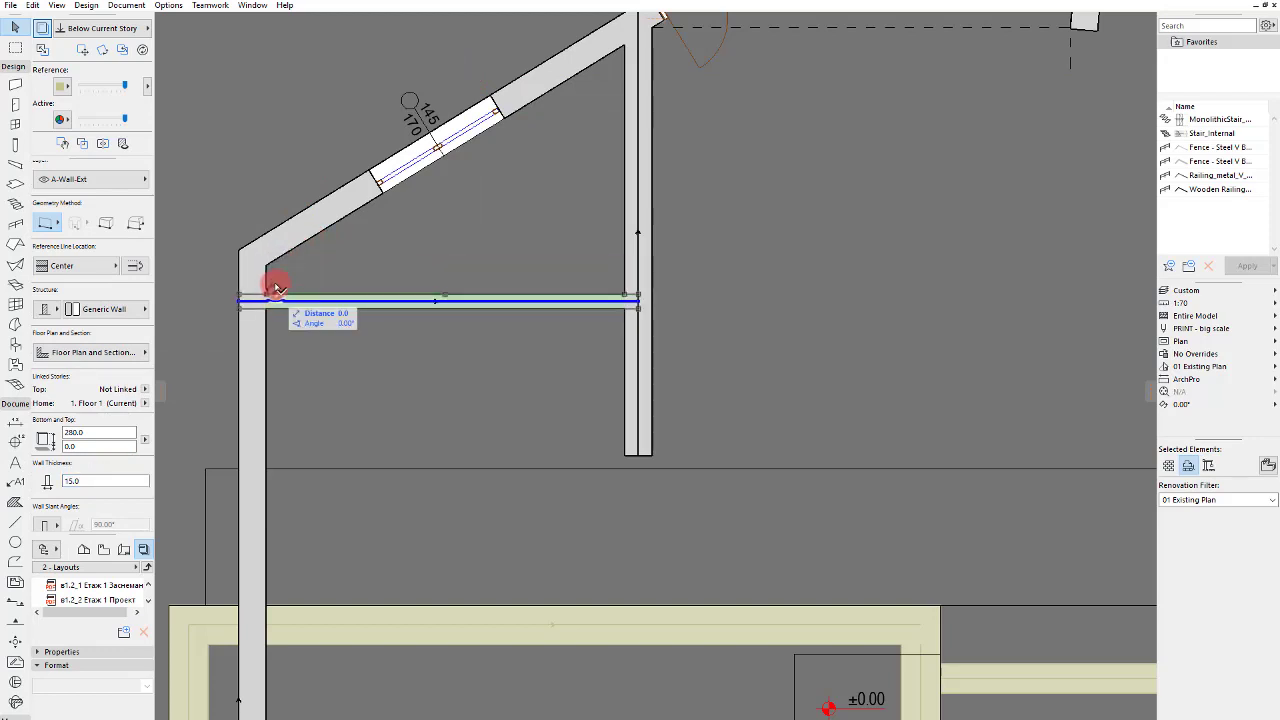
{"action": "left_click_drag", "start_coordinate": [277, 289], "coordinate": [335, 357]}
{"action": "type", "text": "181"}
{"action": "key", "text": "Return"}
{"action": "key", "text": "Escape"}
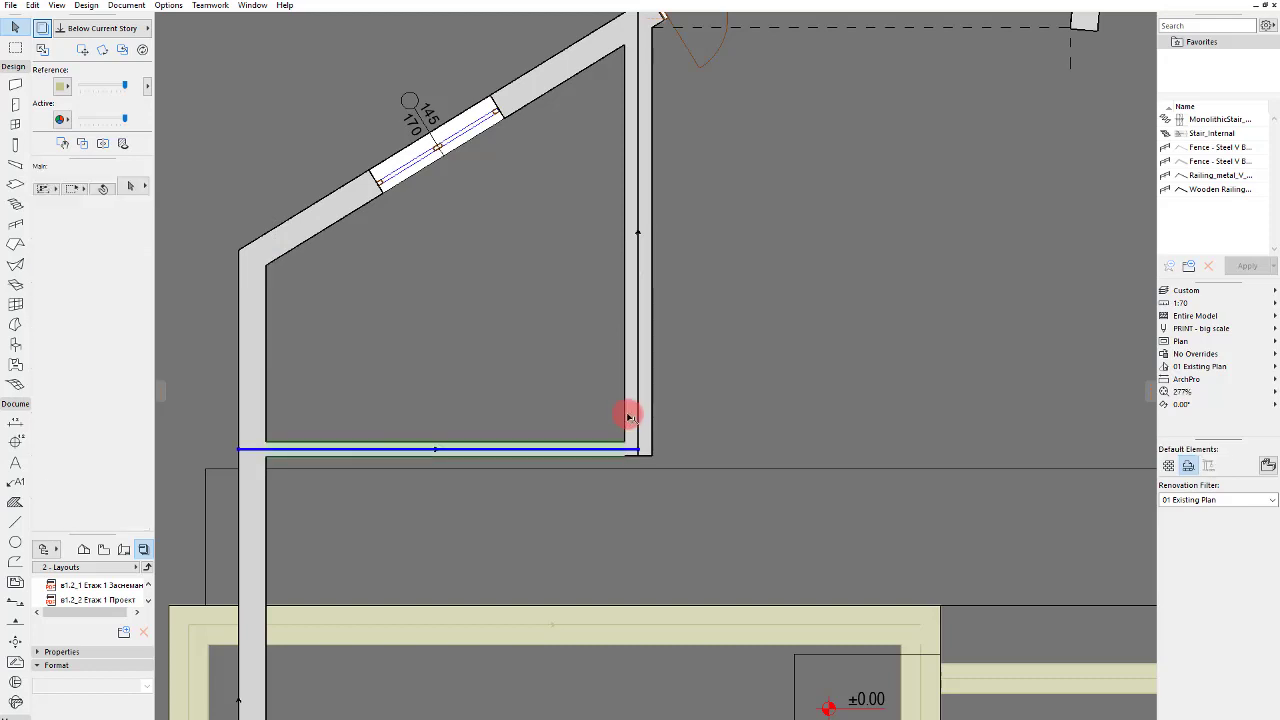
Step: Duplicate the 15-thick horizontal wall and place the copy a short distance below the original
{"action": "scroll", "coordinate": [527, 360], "scroll_direction": "down", "scroll_amount": 3}
{"action": "scroll", "coordinate": [423, 430], "scroll_direction": "up", "scroll_amount": 3}
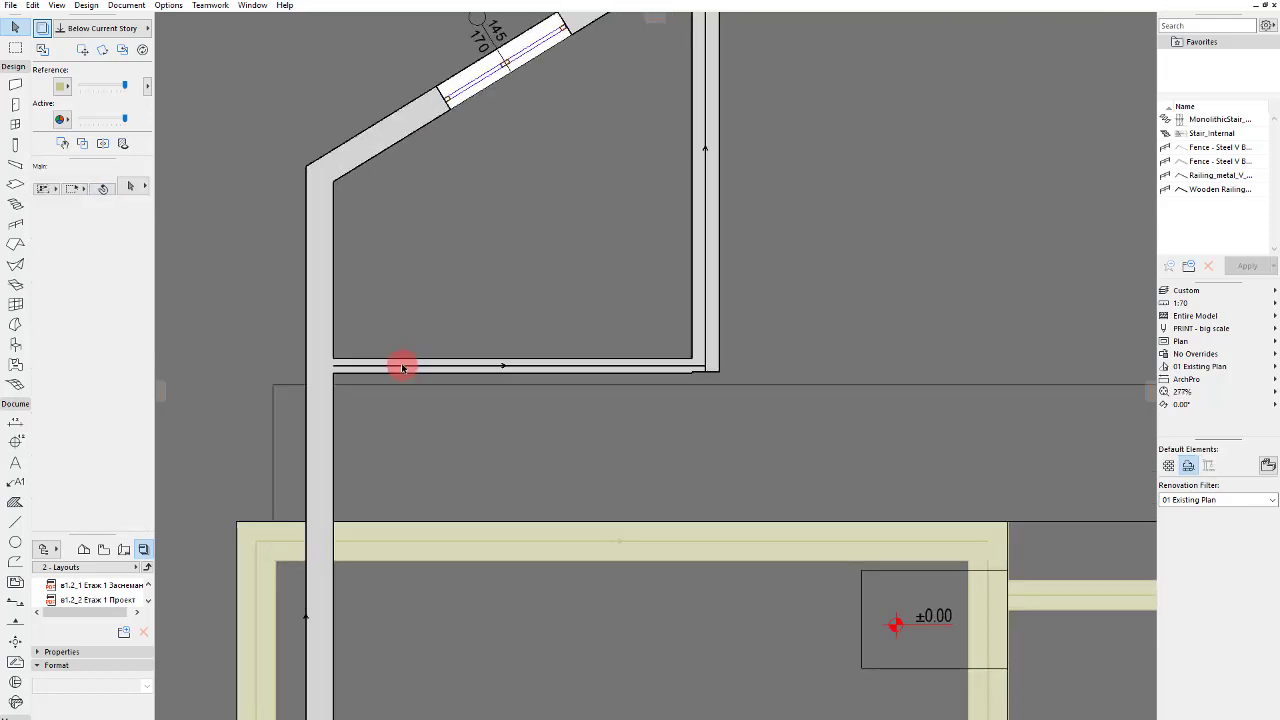
{"action": "left_click", "coordinate": [357, 360]}
{"action": "key", "text": "ctrl+d"}
{"action": "left_click", "coordinate": [356, 359]}
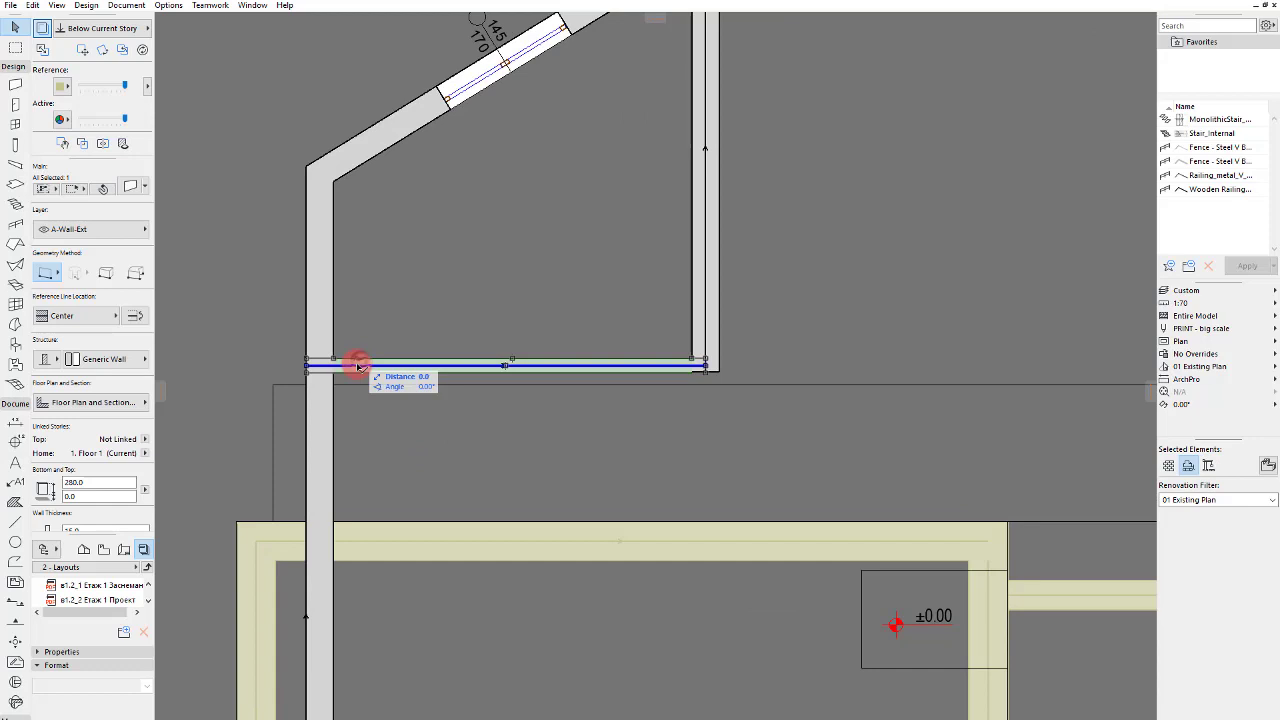
{"action": "left_click_drag", "start_coordinate": [358, 378], "coordinate": [363, 458]}
Step: Set the copied wall's thickness to 28 and assign it to the A-Wall-Ext layer
{"action": "scroll", "coordinate": [95, 455], "scroll_direction": "down", "scroll_amount": 2}
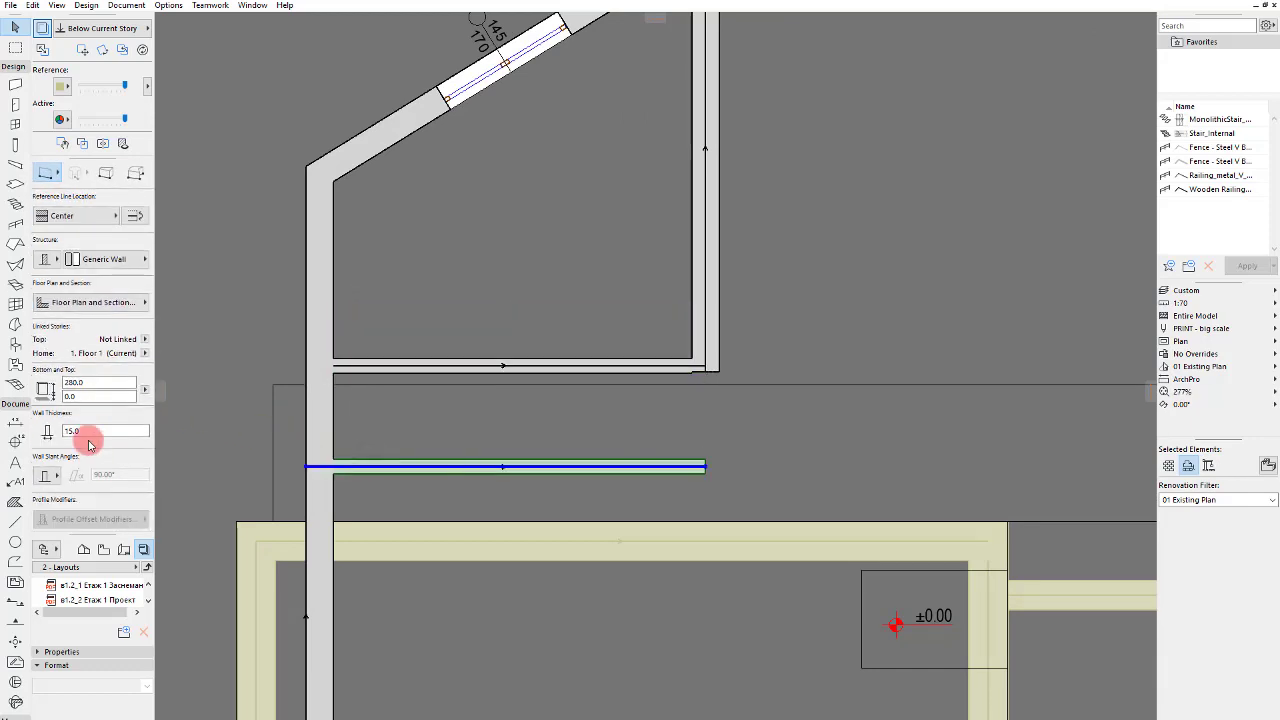
{"action": "left_click", "coordinate": [87, 434]}
{"action": "type", "text": "28"}
{"action": "left_click", "coordinate": [400, 446]}
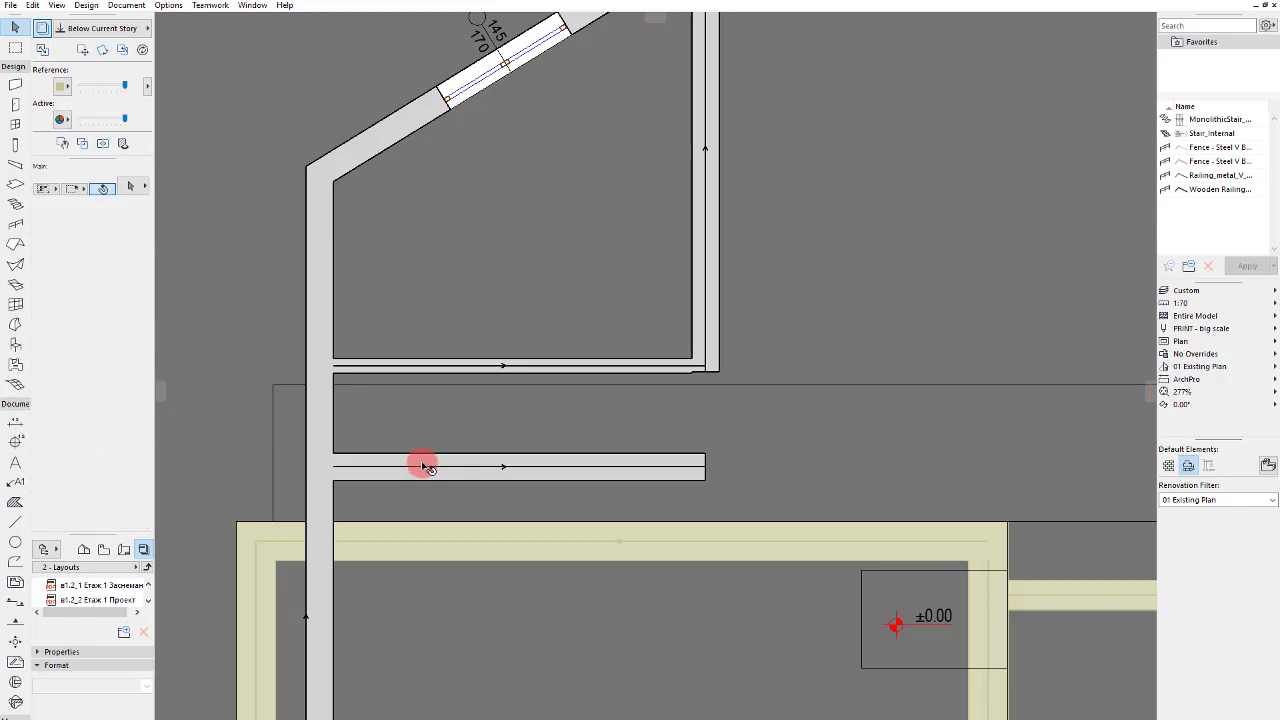
{"action": "left_click", "coordinate": [423, 466]}
{"action": "left_click", "coordinate": [109, 232]}
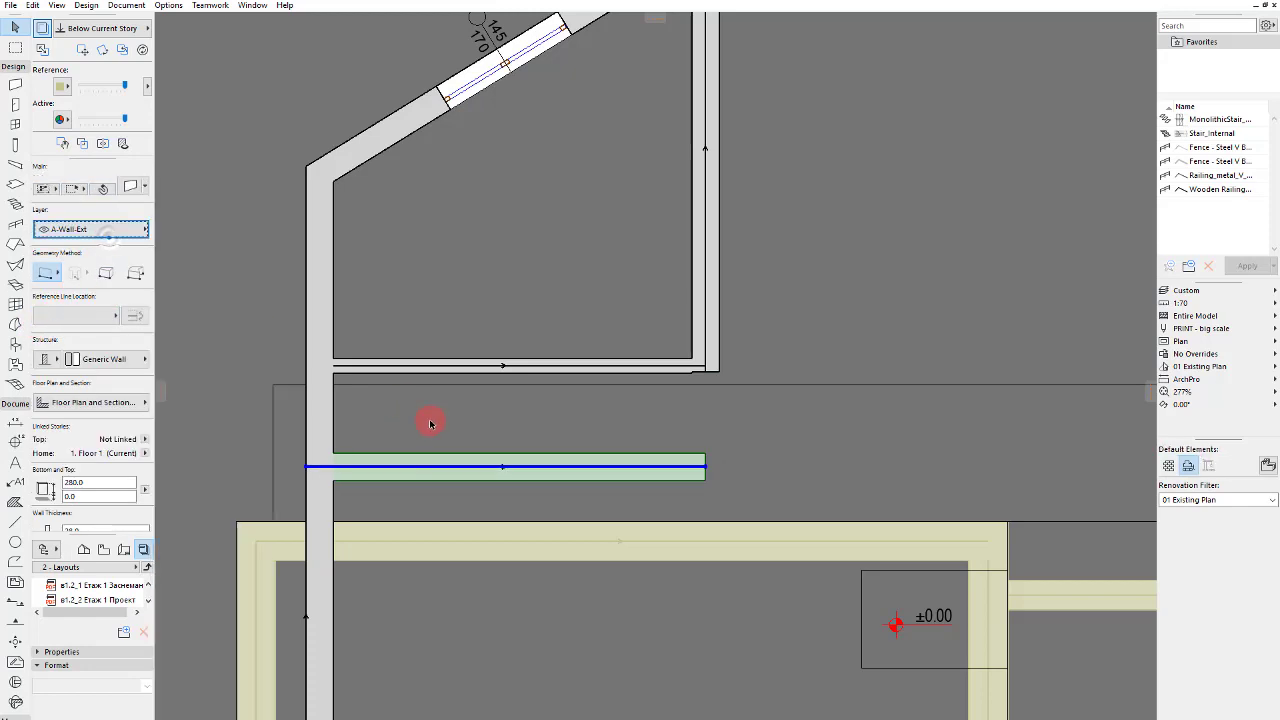
Step: Select the 15-thick horizontal wall together with the adjoining vertical partition and open their layer choice
{"action": "left_click", "coordinate": [443, 366]}
{"action": "left_click", "coordinate": [705, 280], "text": "shift"}
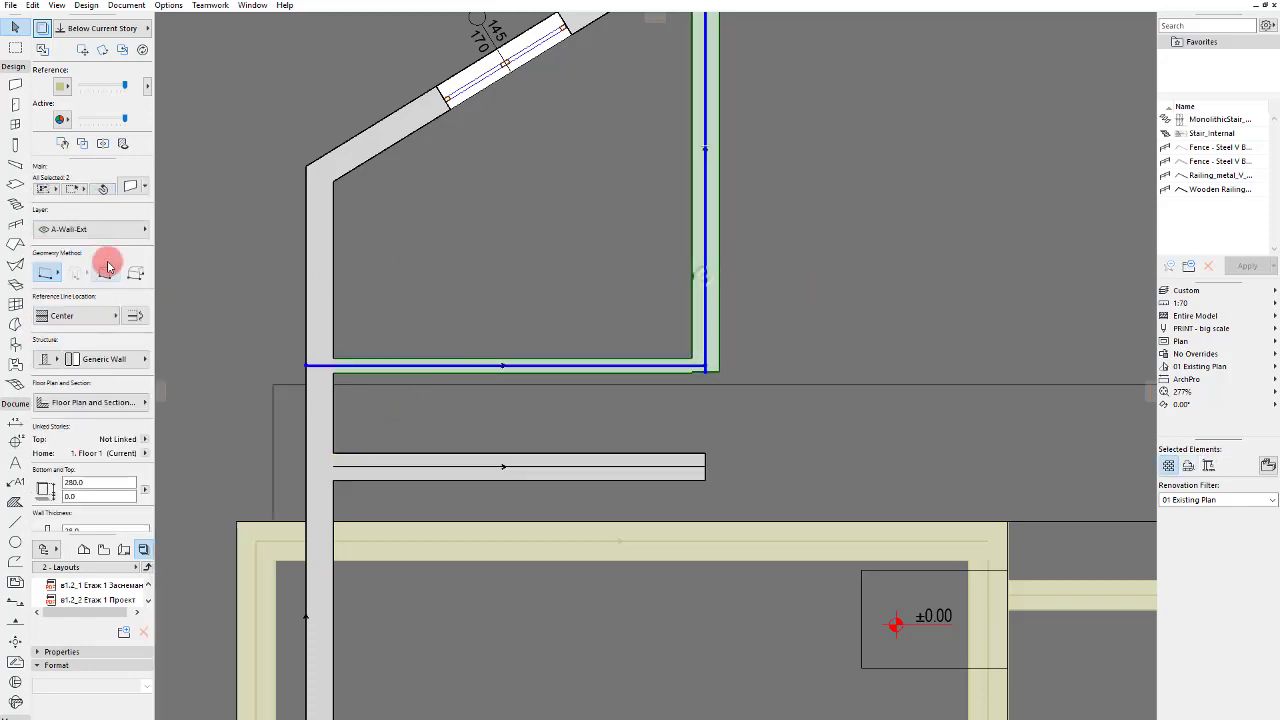
{"action": "left_click", "coordinate": [105, 229]}
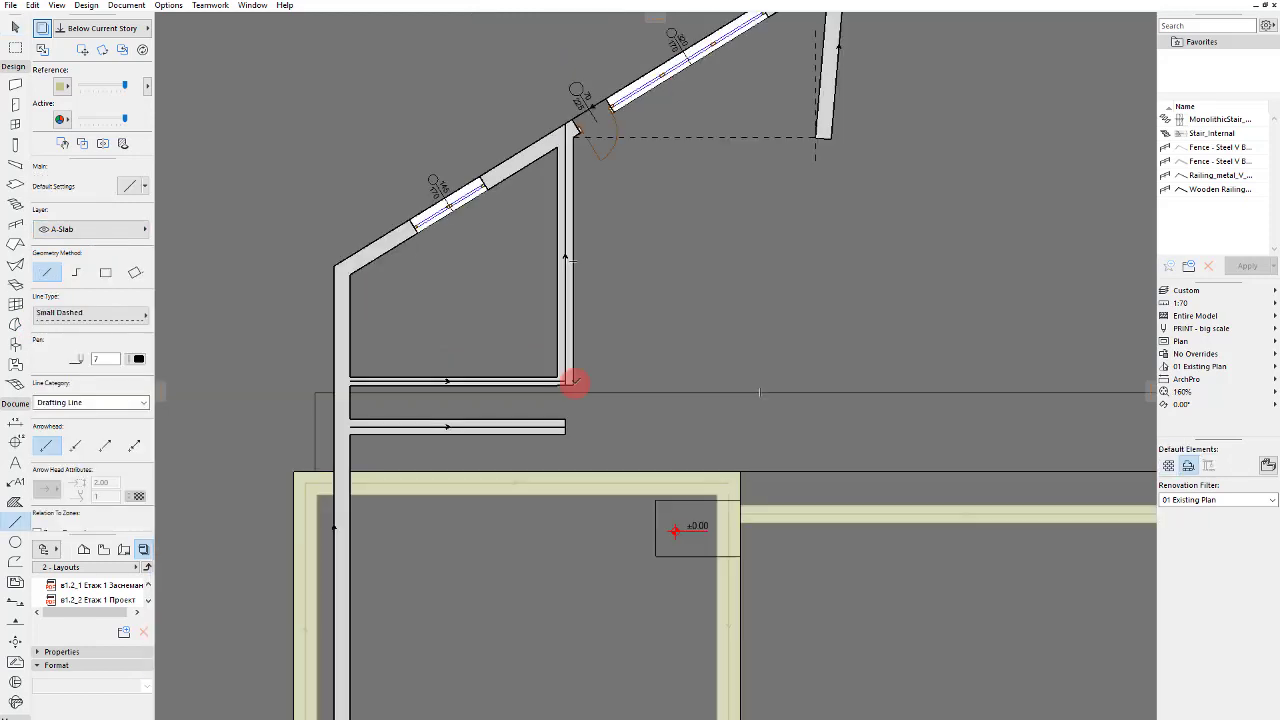
{"action": "key", "text": "Escape"}
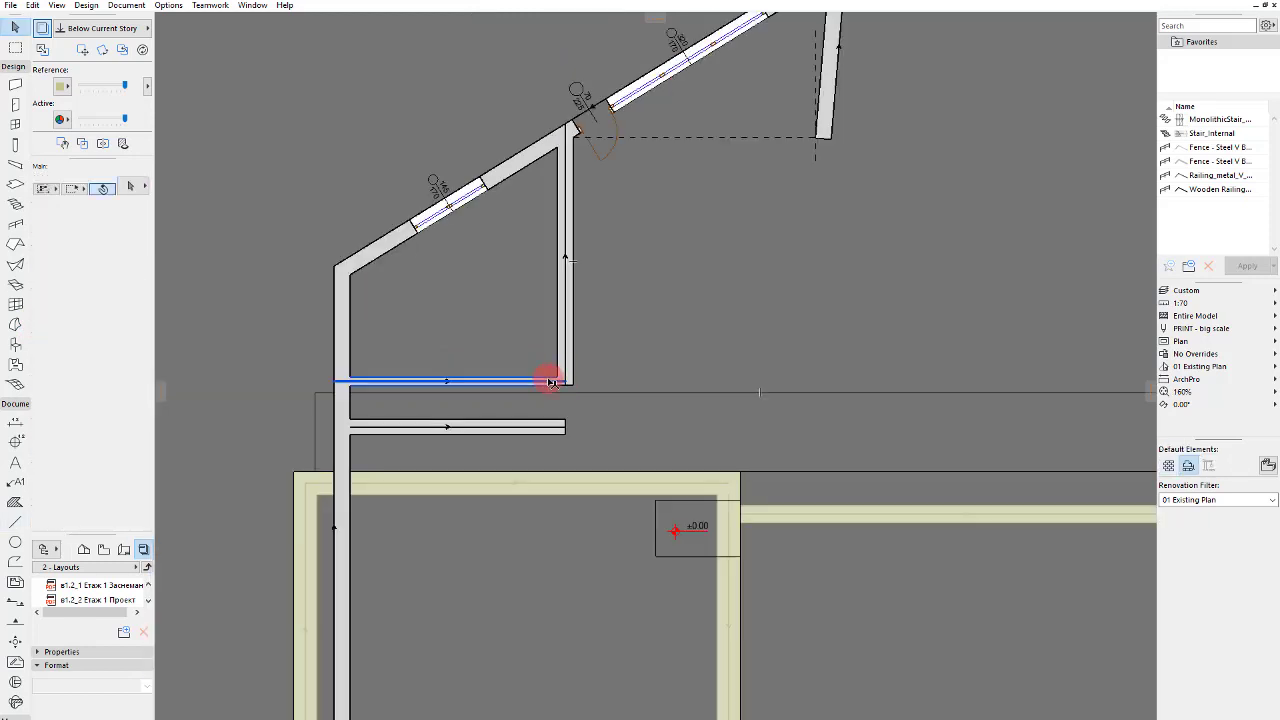
{"action": "left_click", "coordinate": [550, 381]}
{"action": "left_click", "coordinate": [560, 357], "text": "shift"}
{"action": "left_click", "coordinate": [630, 324]}
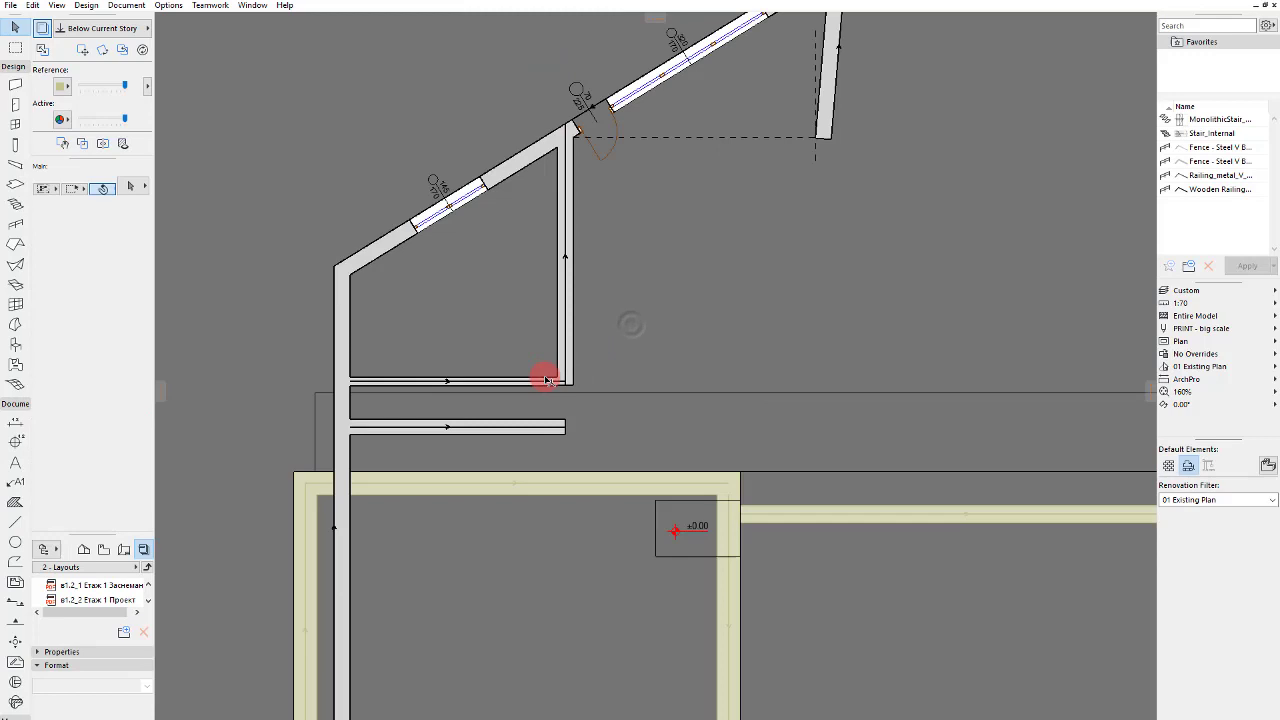
{"action": "left_click", "coordinate": [563, 374]}
{"action": "left_click", "coordinate": [533, 380]}
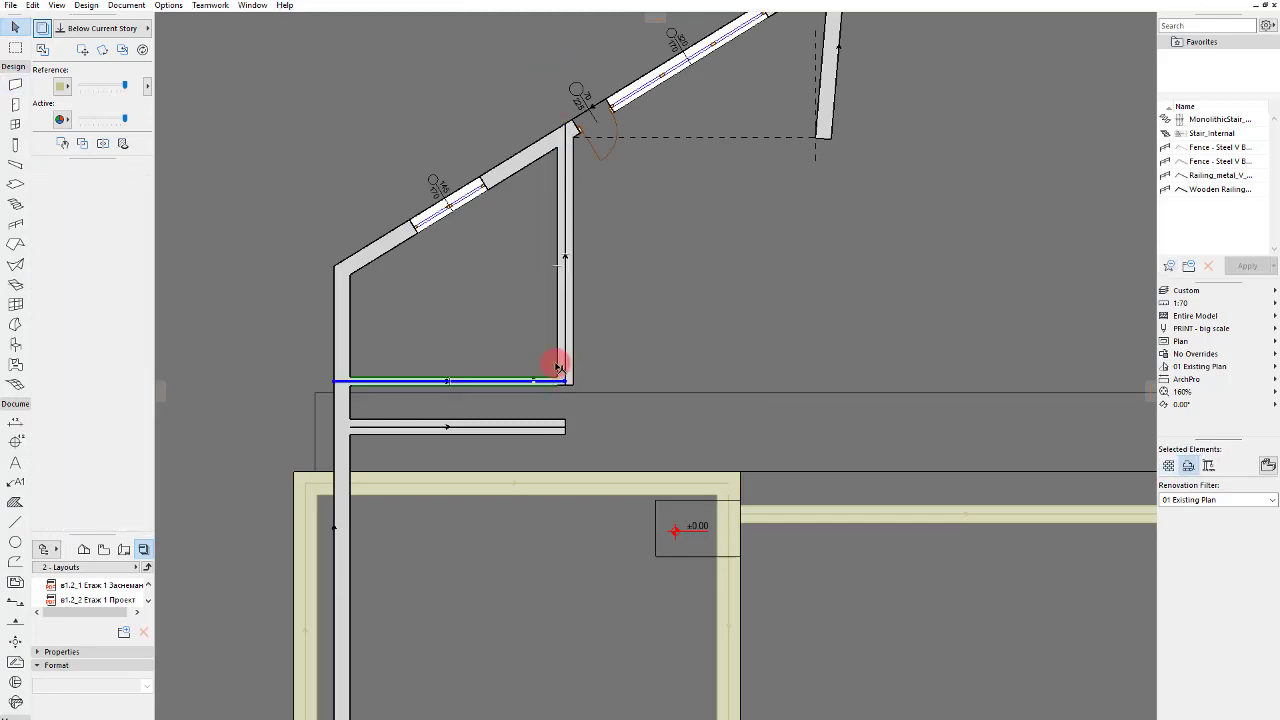
{"action": "left_click", "coordinate": [566, 352], "text": "shift"}
{"action": "key", "text": "Escape"}
Step: Draw a diagonal wall with the vertical partition's settings from the partition's lower end down to the right
{"action": "left_click", "coordinate": [566, 355]}
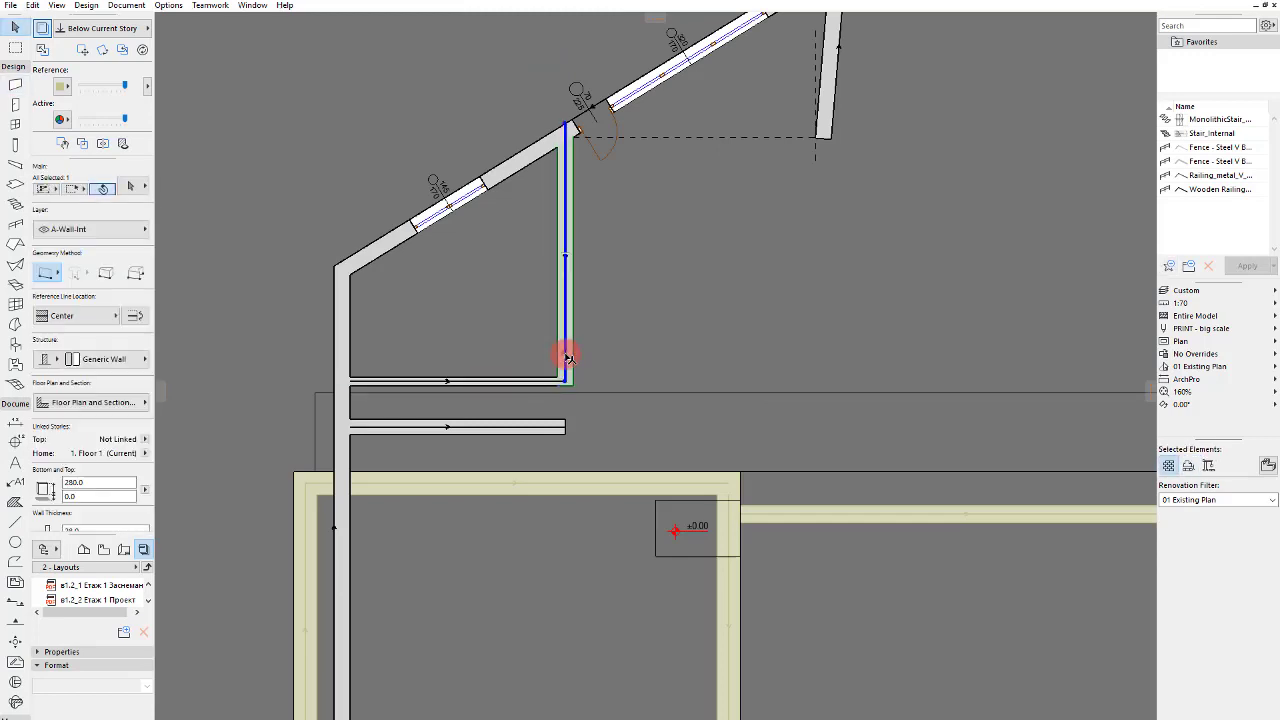
{"action": "left_click", "coordinate": [566, 355], "text": "alt"}
{"action": "left_click", "coordinate": [565, 381]}
{"action": "left_click", "coordinate": [702, 511]}
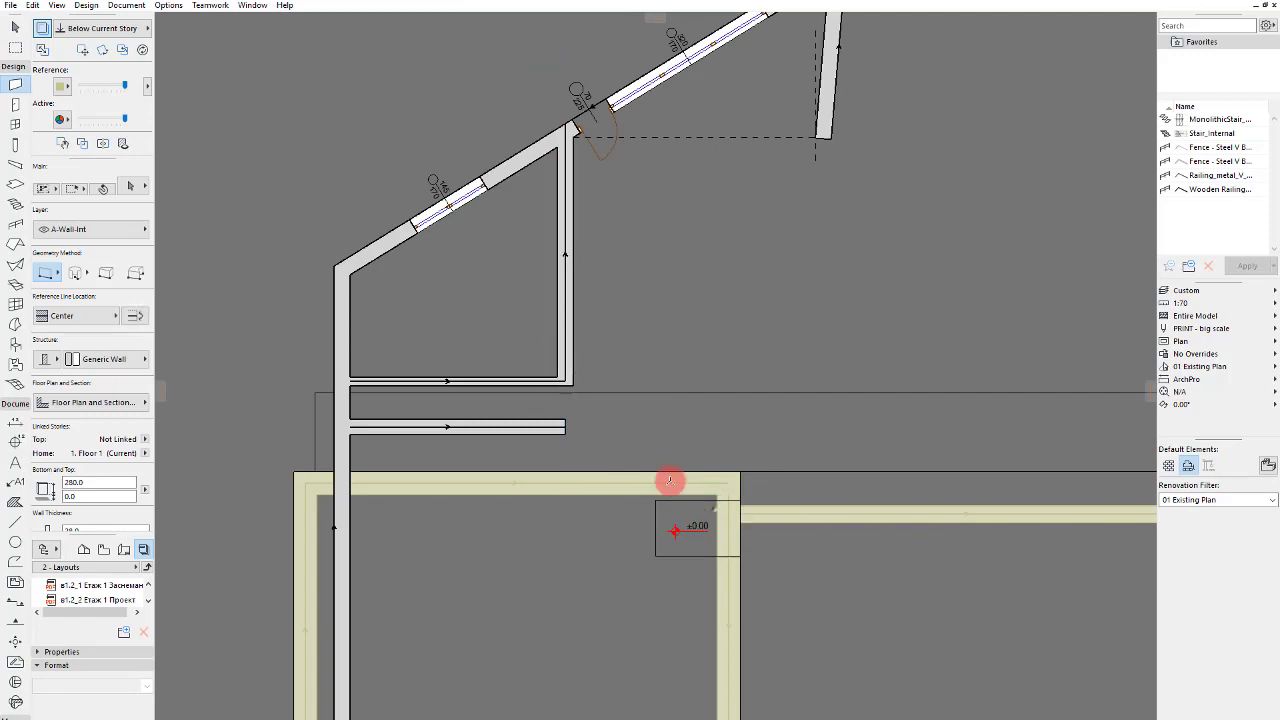
{"action": "scroll", "coordinate": [662, 476], "scroll_direction": "up", "scroll_amount": 2}
{"action": "key", "text": "Escape"}
Step: Delete the elevation marker with its rectangle, and draw a horizontal wall about 470 long to the right from the diagonal wall
{"action": "left_click_drag", "start_coordinate": [636, 533], "coordinate": [845, 649]}
{"action": "key", "text": "Delete"}
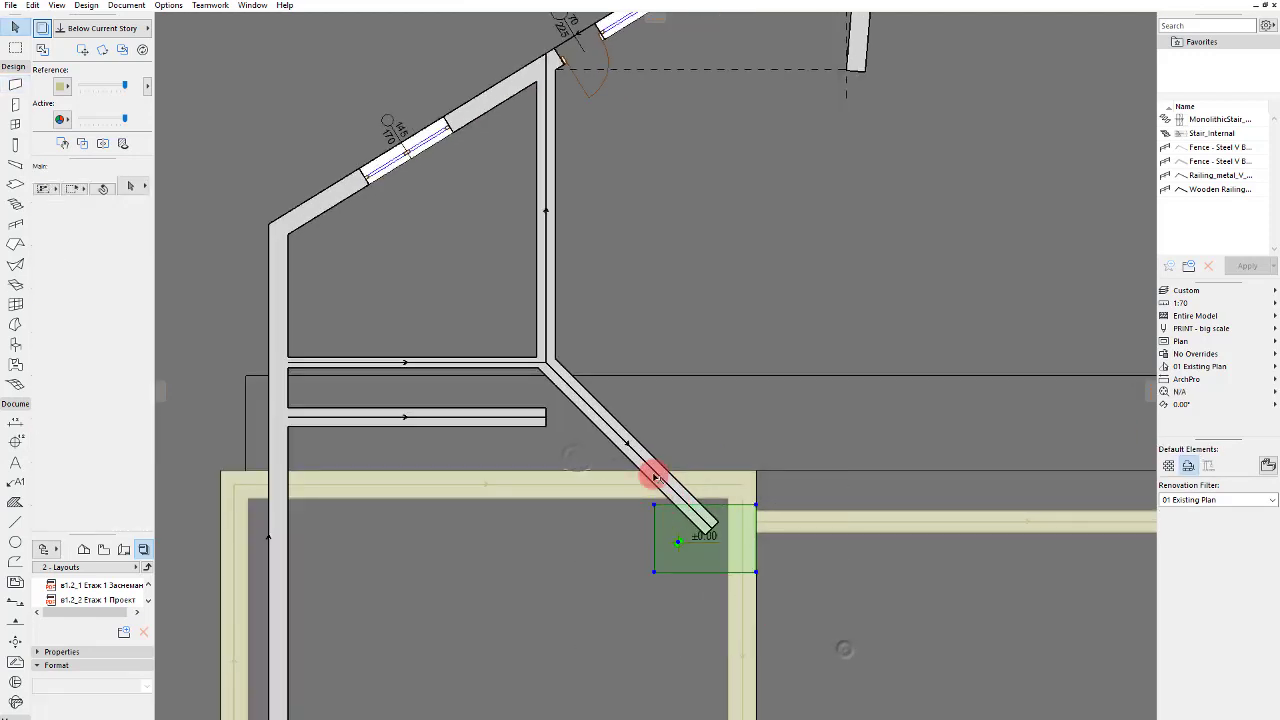
{"action": "key", "text": "w"}
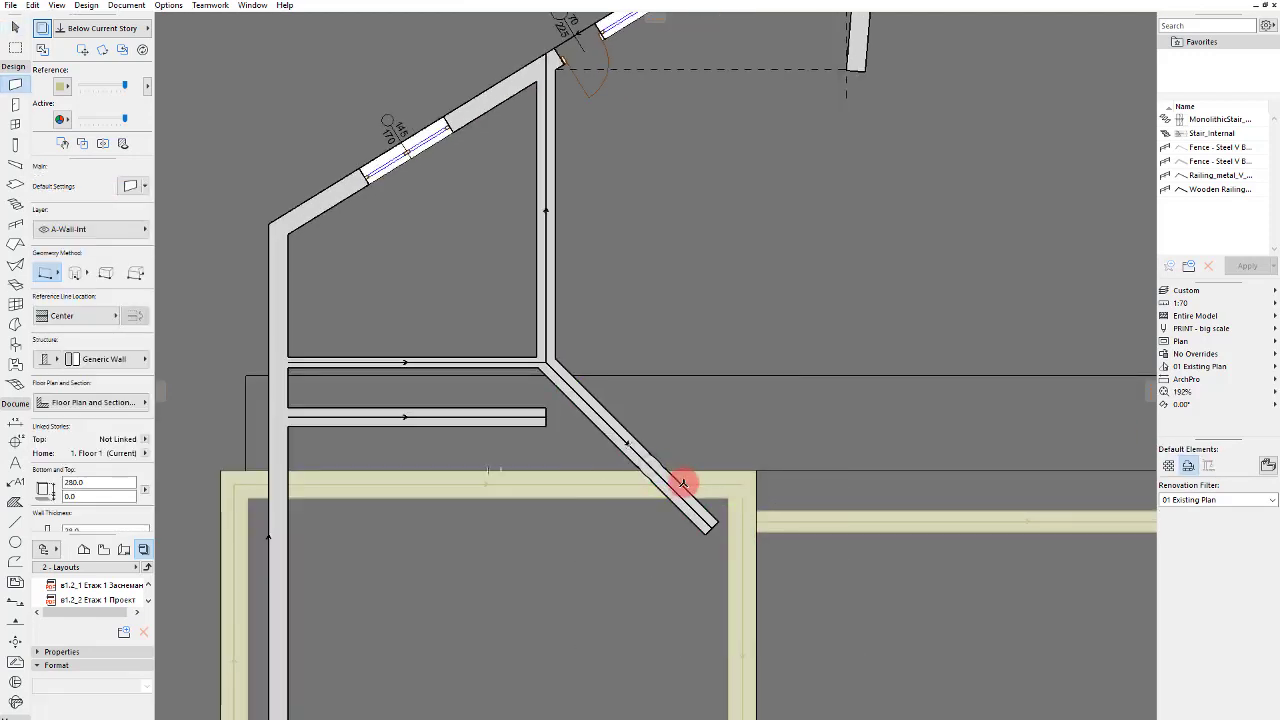
{"action": "left_click", "coordinate": [684, 487]}
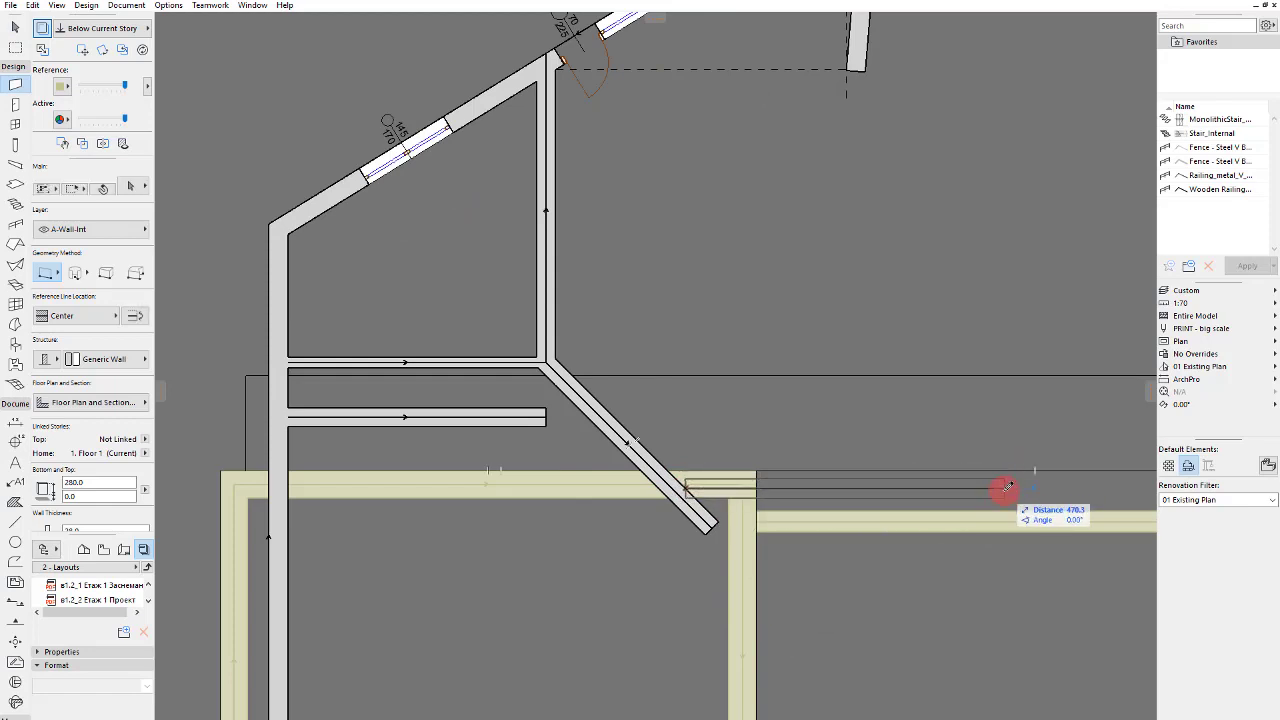
{"action": "left_click", "coordinate": [1003, 488]}
{"action": "key", "text": "Escape"}
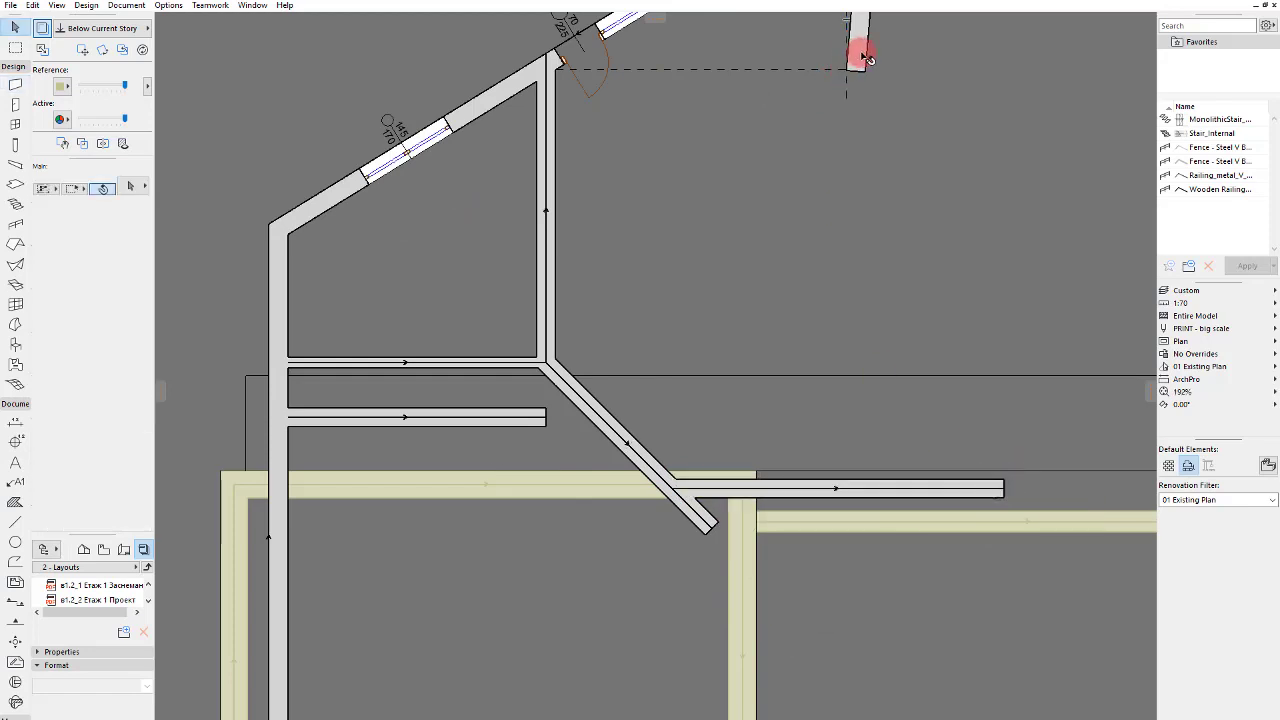
Step: Try to intersect the slanted right exterior wall with the new horizontal wall, and undo the attempt
{"action": "left_click", "coordinate": [866, 58]}
{"action": "left_click", "coordinate": [757, 491], "text": "shift"}
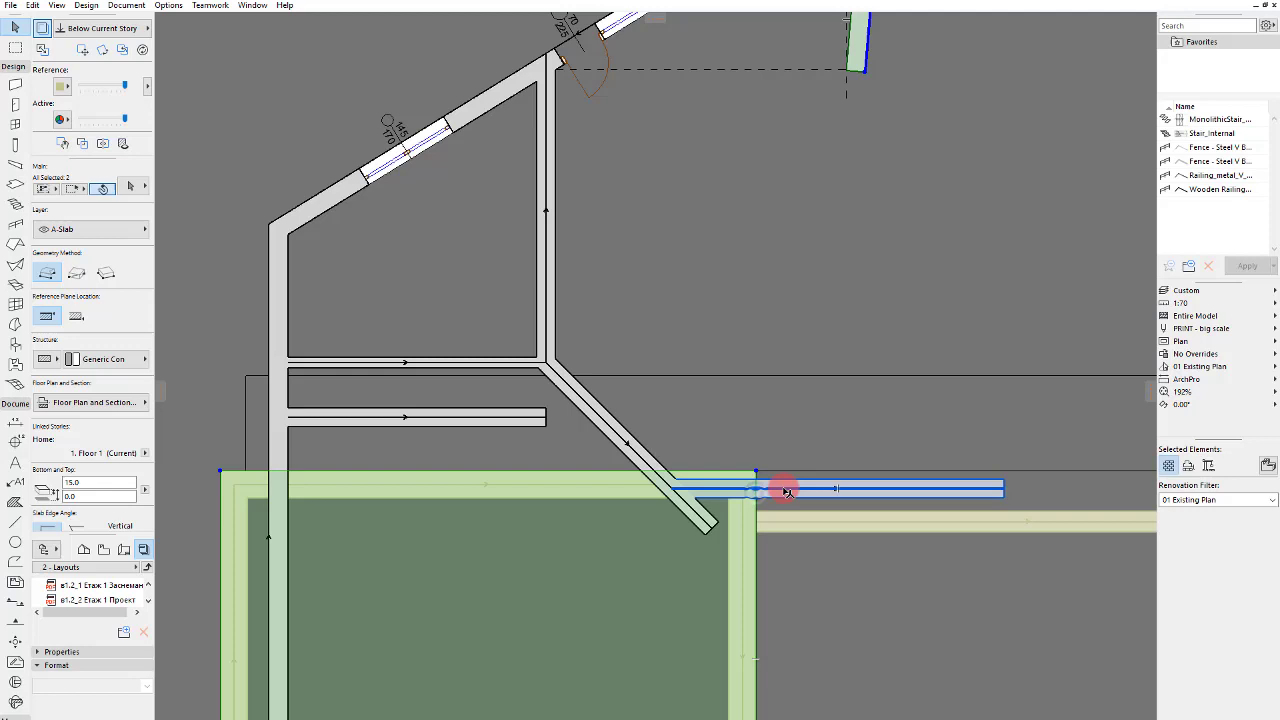
{"action": "left_click", "coordinate": [786, 491], "text": "shift"}
{"action": "key", "text": "i"}
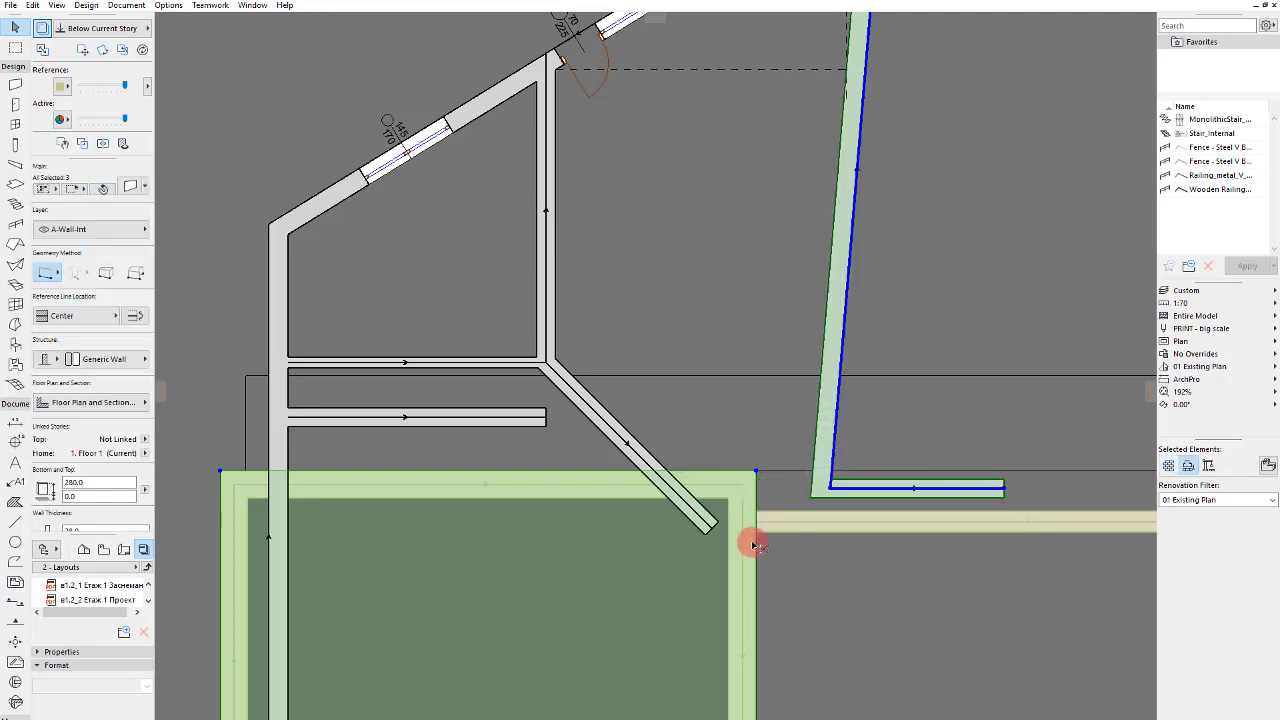
{"action": "key", "text": "ctrl+z"}
Step: Stretch the new horizontal wall's left end past the diagonal wall and intersect its right end with the slanted exterior wall
{"action": "left_click", "coordinate": [871, 489]}
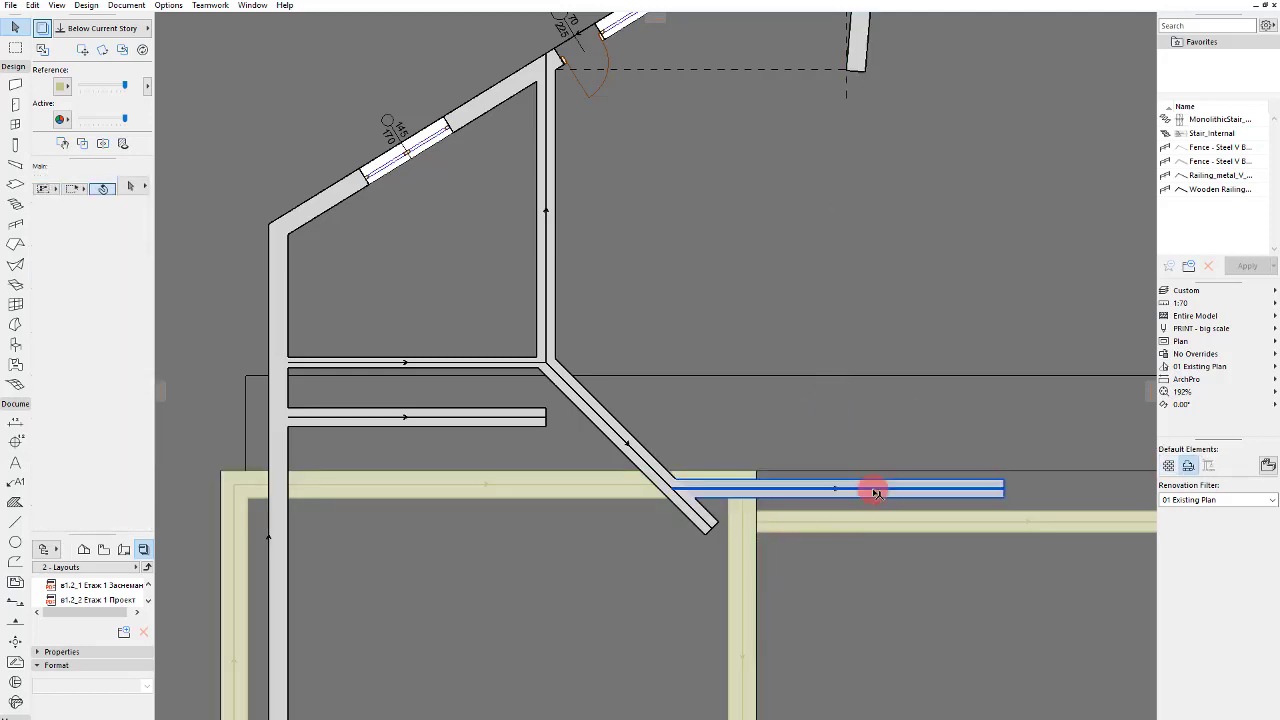
{"action": "left_click", "coordinate": [674, 490]}
{"action": "left_click", "coordinate": [513, 488]}
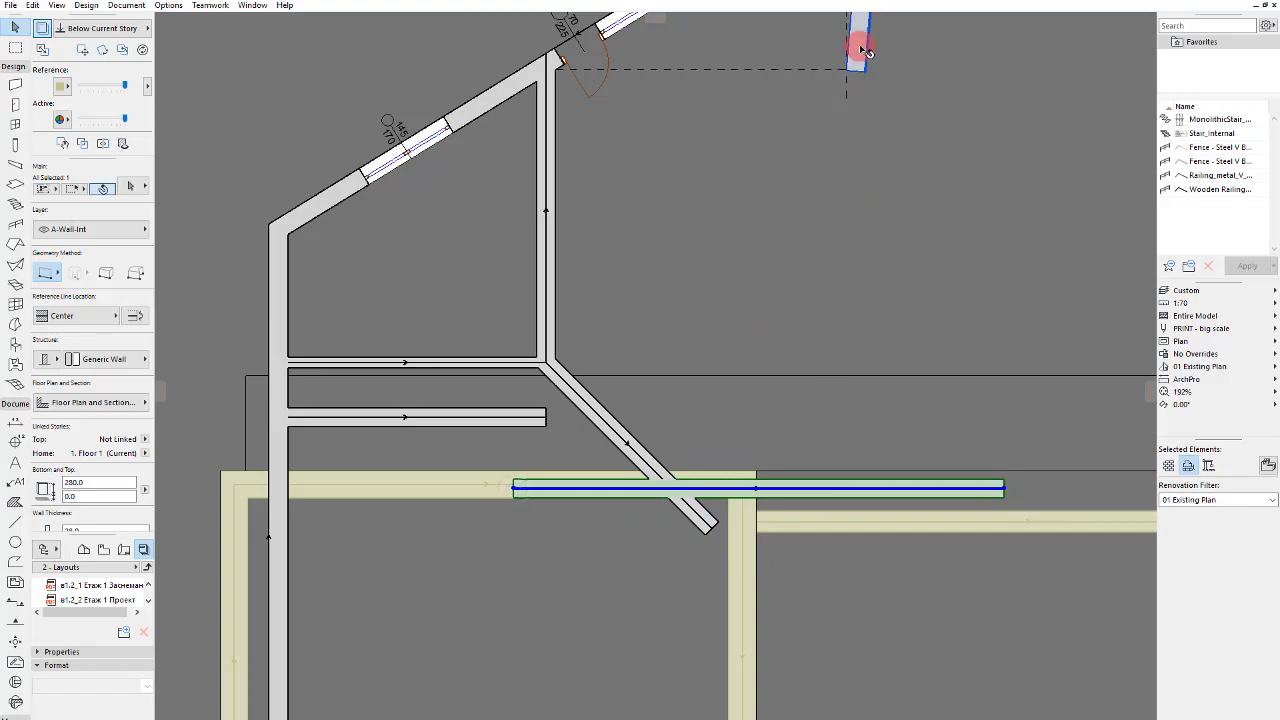
{"action": "key", "text": "i"}
{"action": "left_click", "coordinate": [872, 572]}
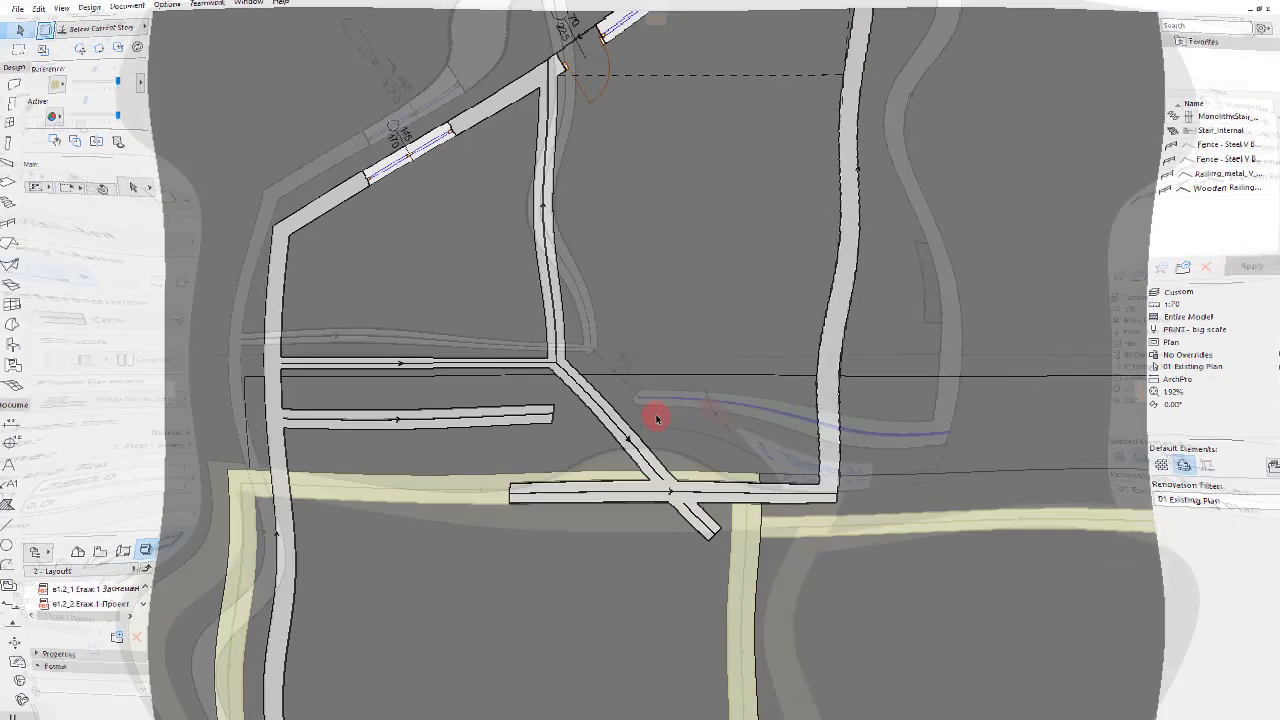
Step: Copy the horizontal wall beside the diagonal door opening 209 downward and intersect the copy with the slanted exterior wall
{"action": "type", "text": "181+"}
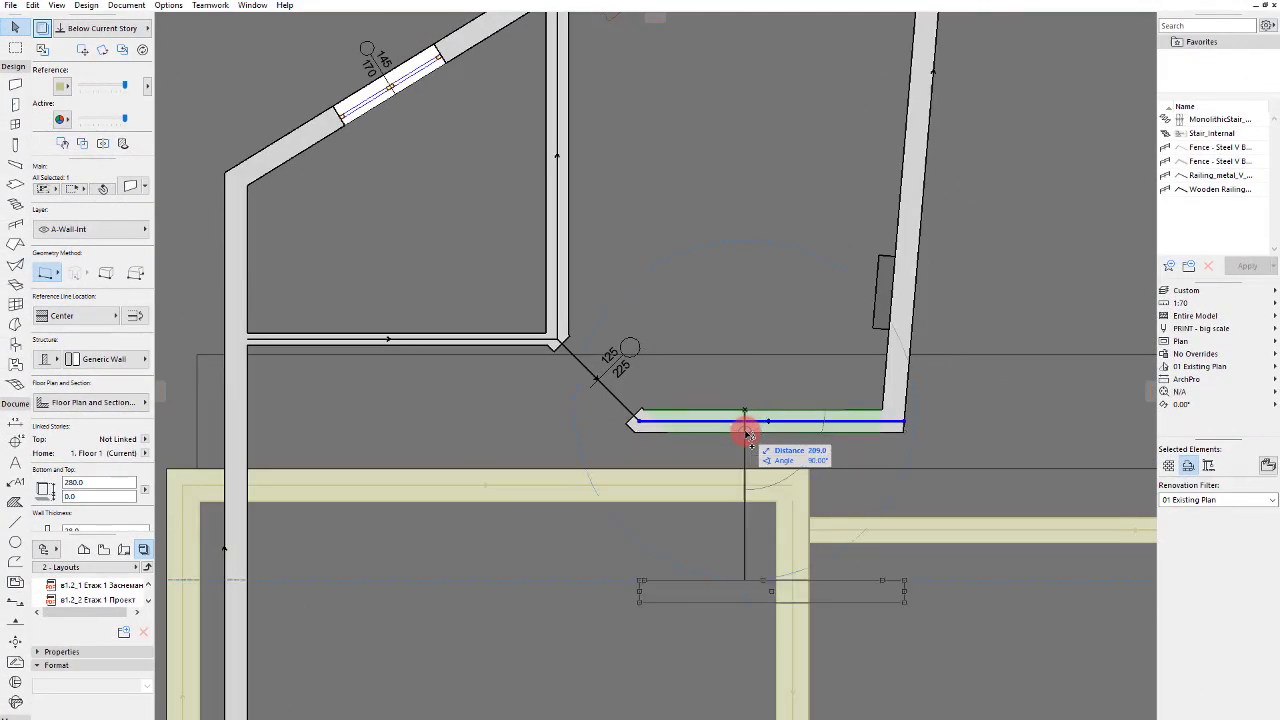
{"action": "key", "text": "Return"}
{"action": "left_click", "coordinate": [909, 377], "text": "shift"}
{"action": "key", "text": "i"}
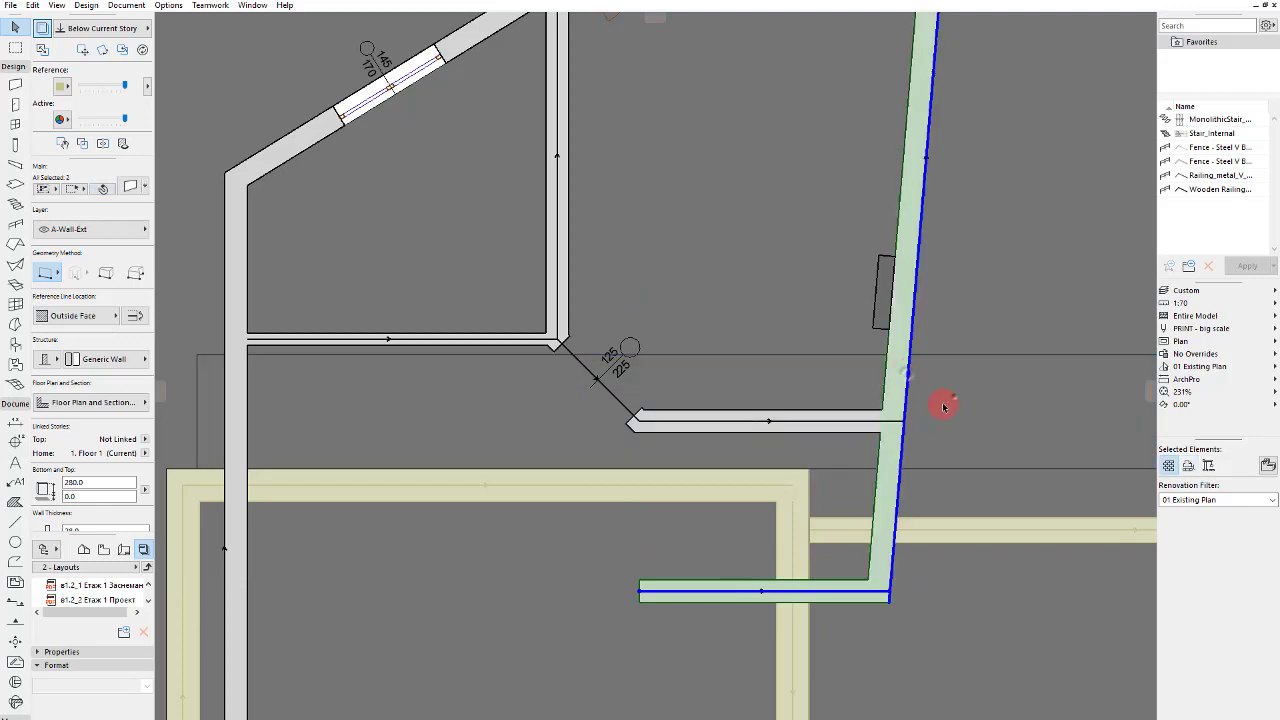
{"action": "left_click", "coordinate": [953, 398]}
Step: Draw a vertical wall from the copied wall up to the horizontal wall above, near their left ends
{"action": "scroll", "coordinate": [930, 406], "scroll_direction": "down", "scroll_amount": 2}
{"action": "scroll", "coordinate": [754, 450], "scroll_direction": "up", "scroll_amount": 4}
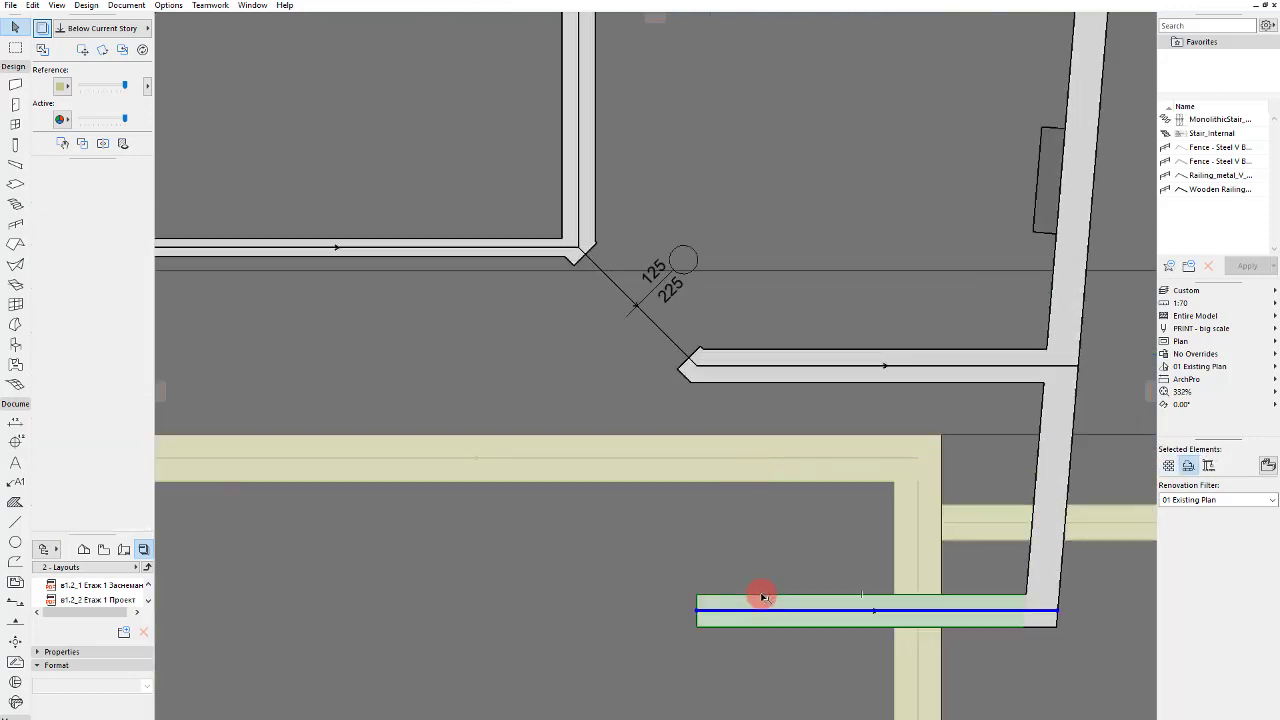
{"action": "left_click", "coordinate": [761, 595]}
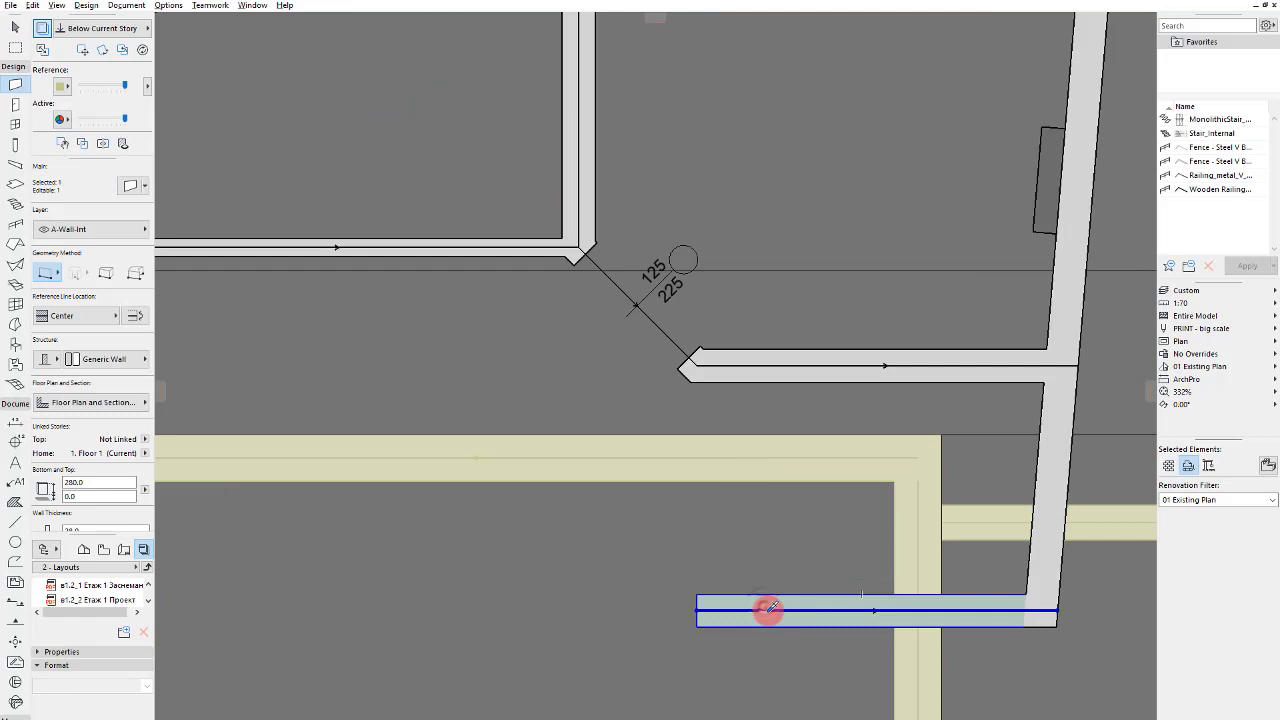
{"action": "left_click", "coordinate": [760, 606]}
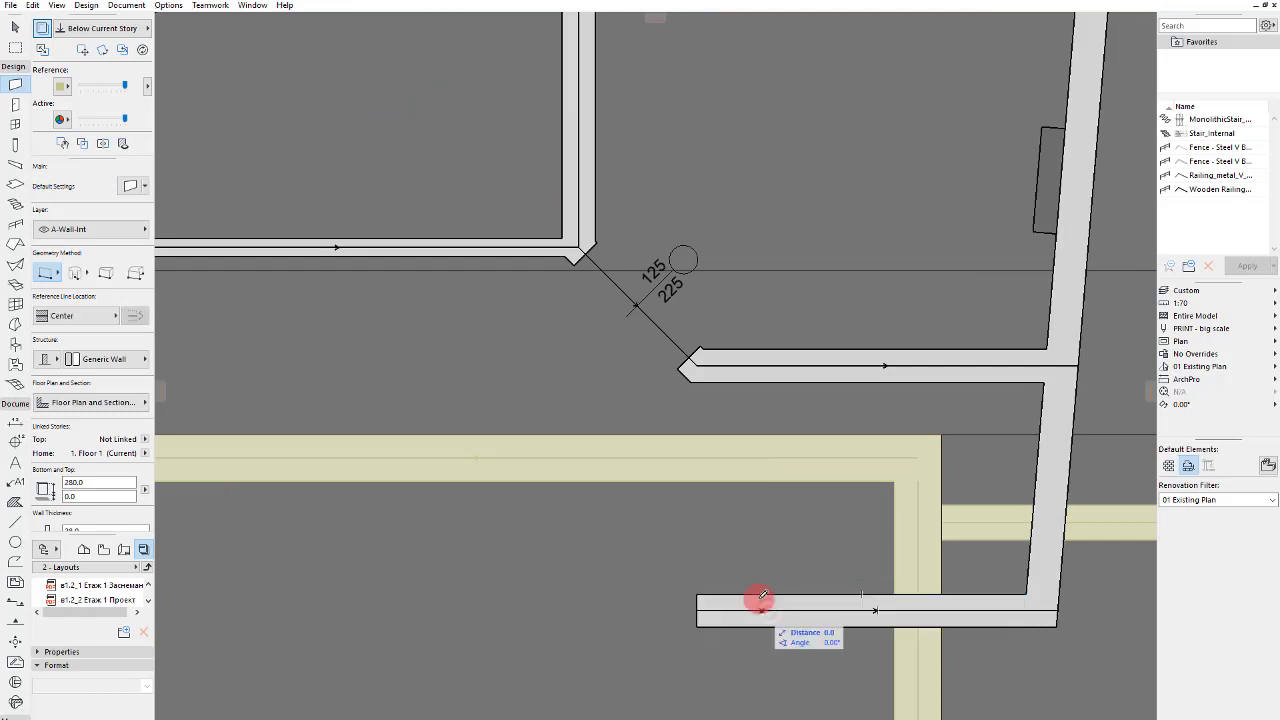
{"action": "left_click", "coordinate": [765, 363]}
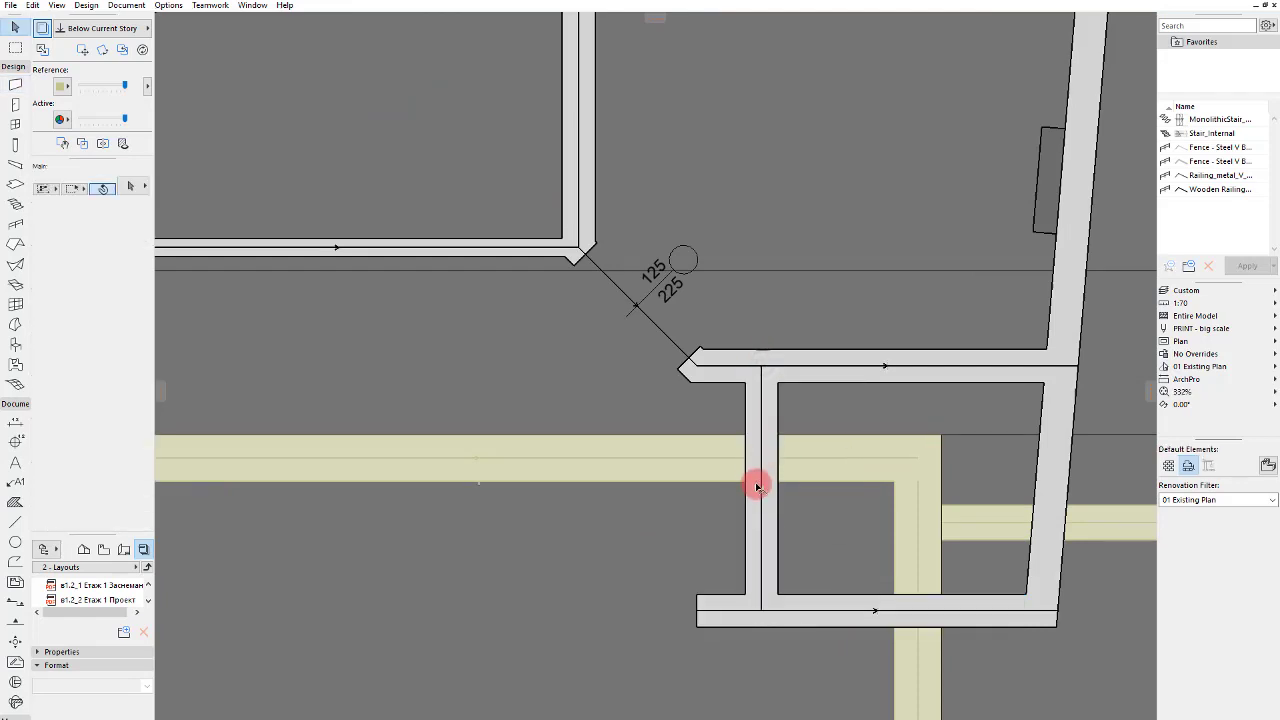
Step: Reduce the thickness of the new vertical partition between the two horizontal walls
{"action": "left_click", "coordinate": [758, 487]}
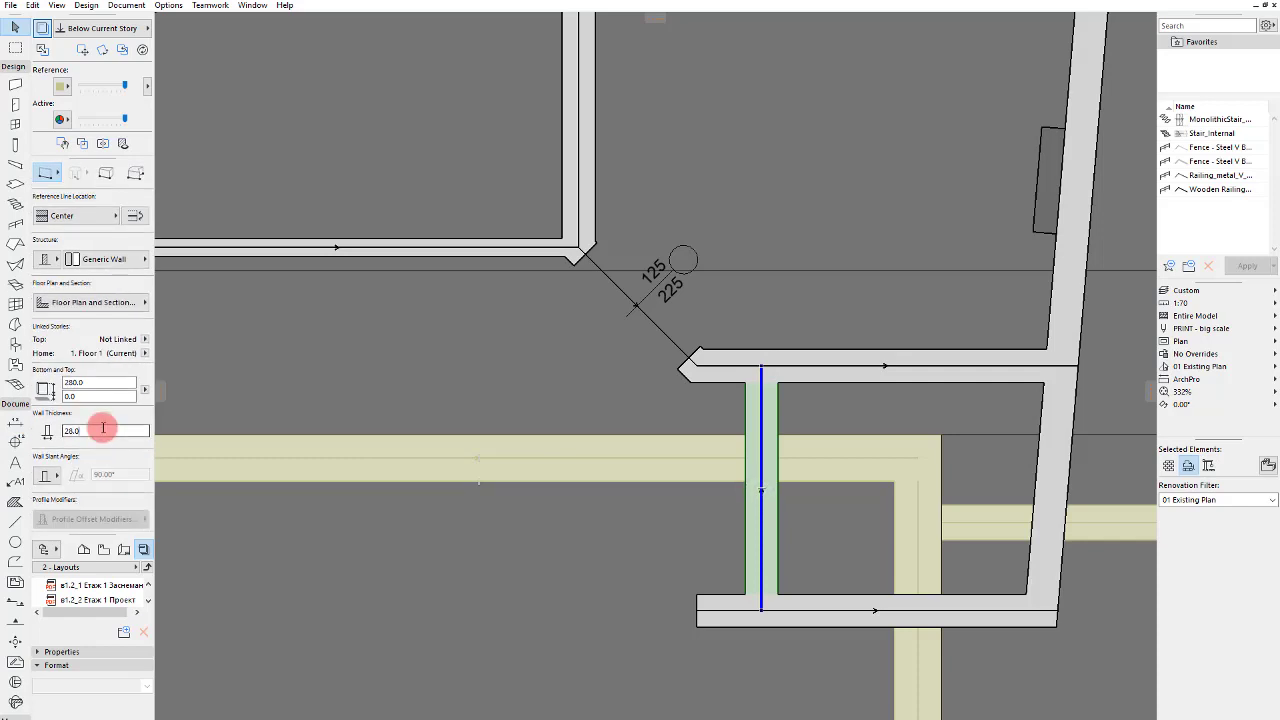
{"action": "key", "text": "Return"}
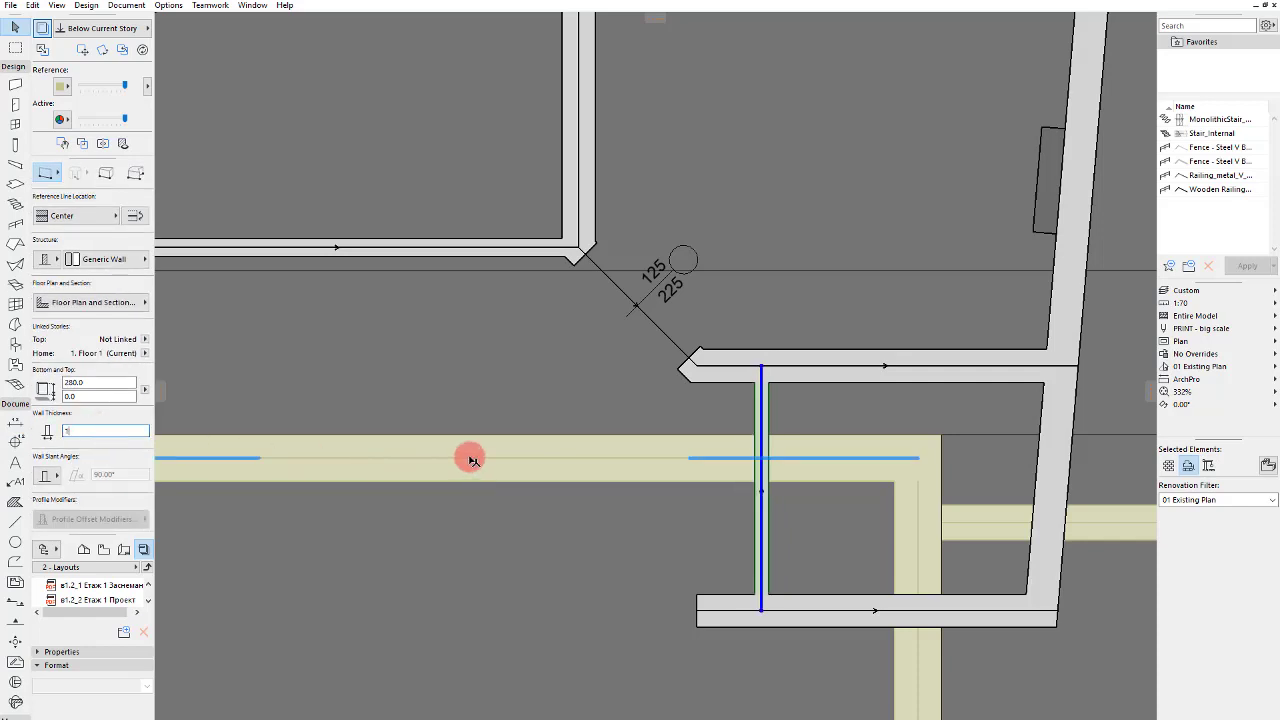
{"action": "left_click", "coordinate": [787, 518]}
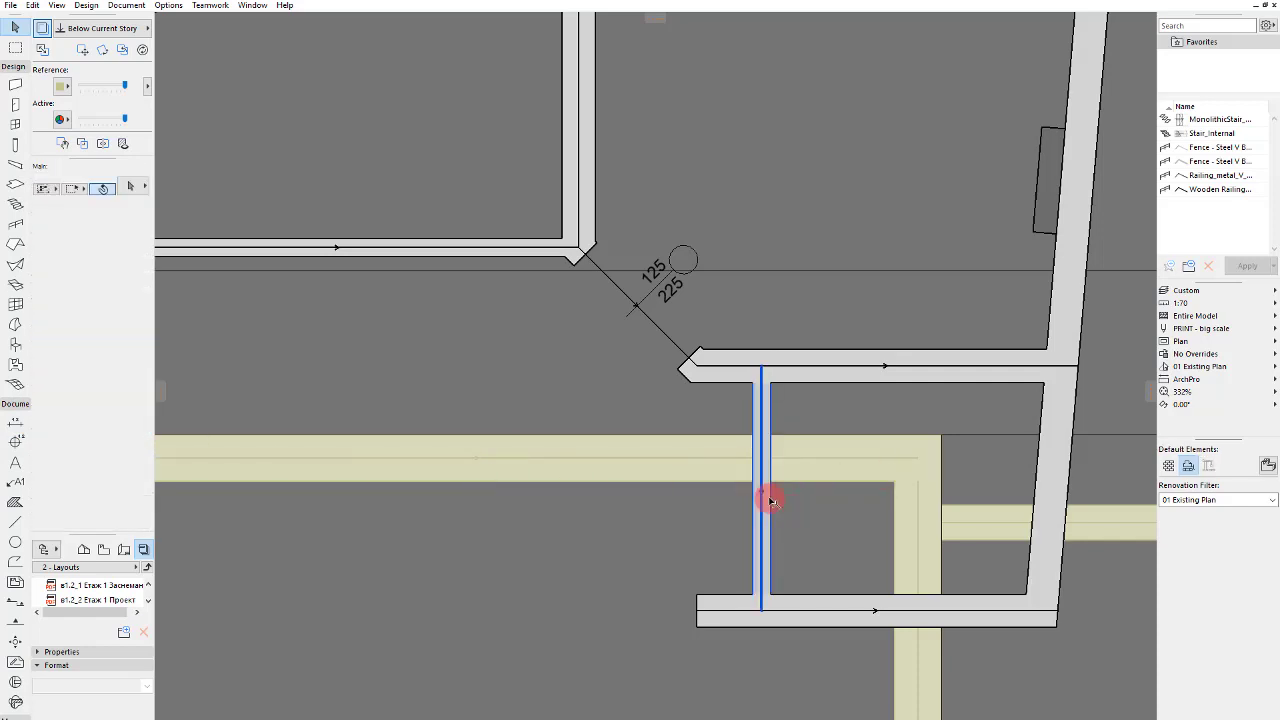
Step: Reposition the vertical partition 195 left of the slanted exterior wall's inner face and intersect it with the lower horizontal wall
{"action": "left_click", "coordinate": [770, 500]}
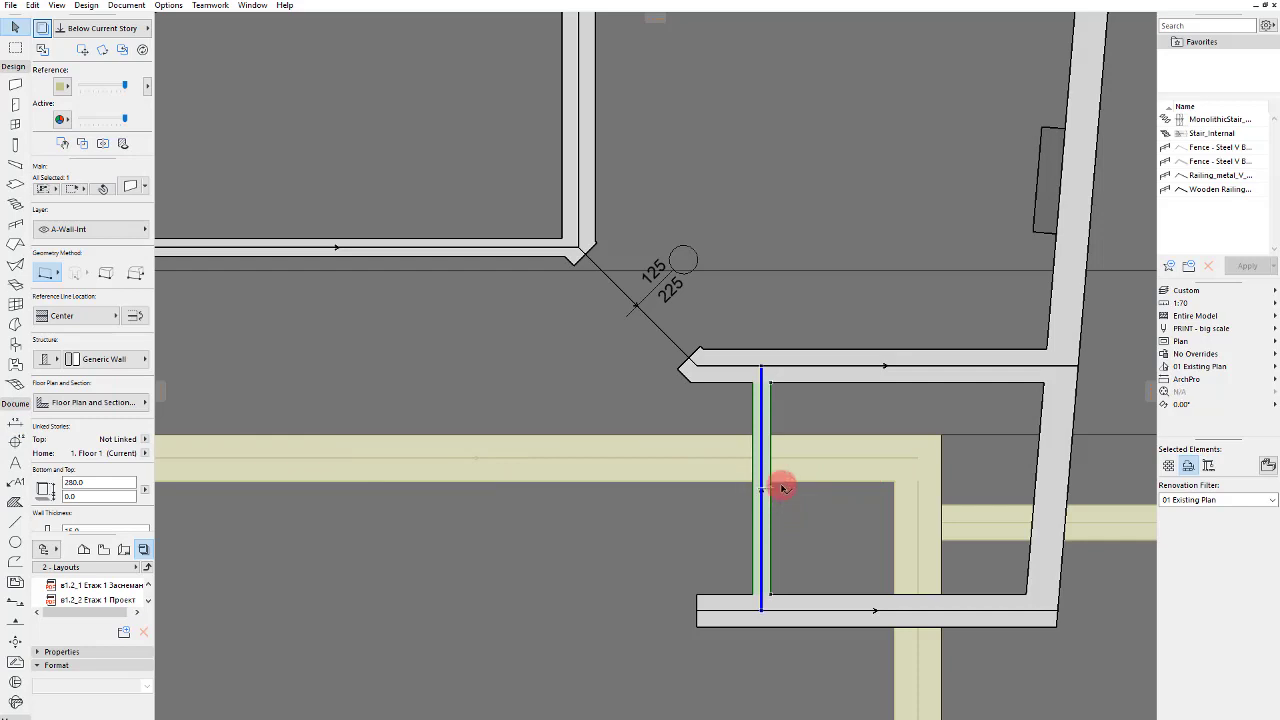
{"action": "left_click_drag", "start_coordinate": [784, 487], "coordinate": [1037, 494]}
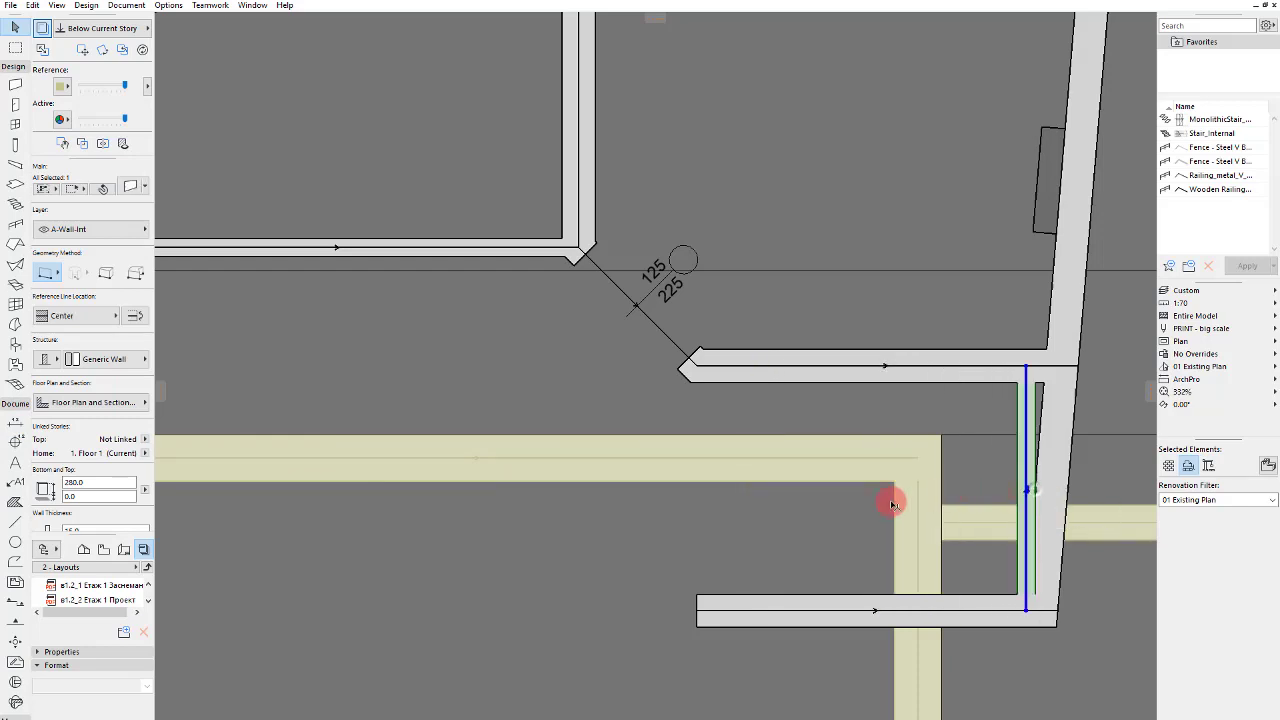
{"action": "left_click_drag", "start_coordinate": [891, 503], "coordinate": [856, 507]}
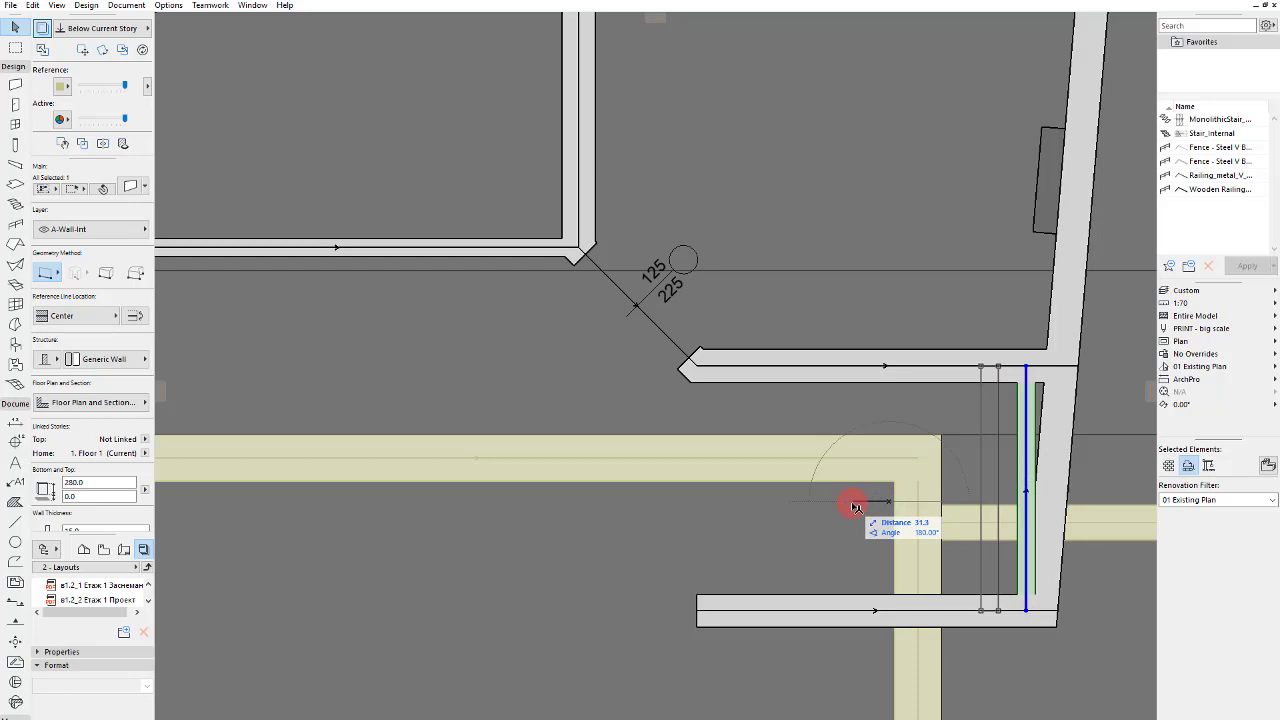
{"action": "type", "text": "195"}
{"action": "key", "text": "Return"}
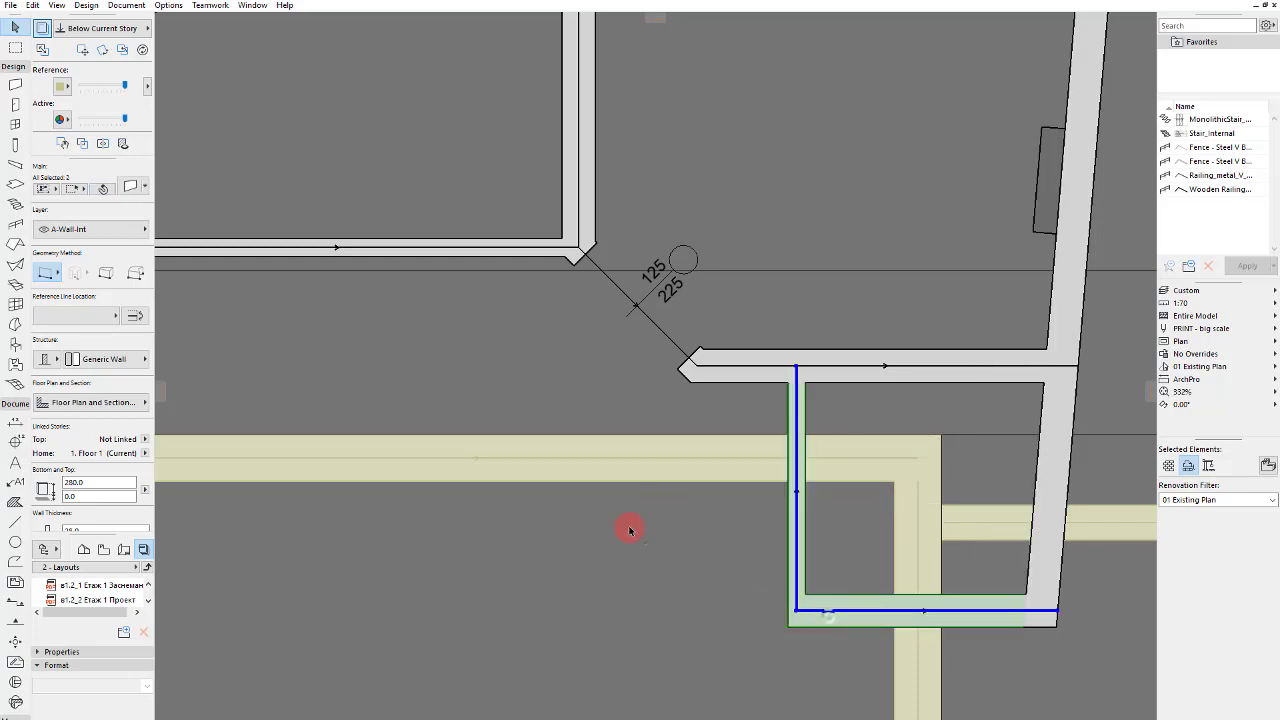
{"action": "left_click", "coordinate": [629, 529]}
Step: Intersect the lower horizontal wall with the left exterior wall and apply that exterior wall's settings to it
{"action": "scroll", "coordinate": [806, 437], "scroll_direction": "down", "scroll_amount": 6}
{"action": "scroll", "coordinate": [749, 480], "scroll_direction": "up", "scroll_amount": 2}
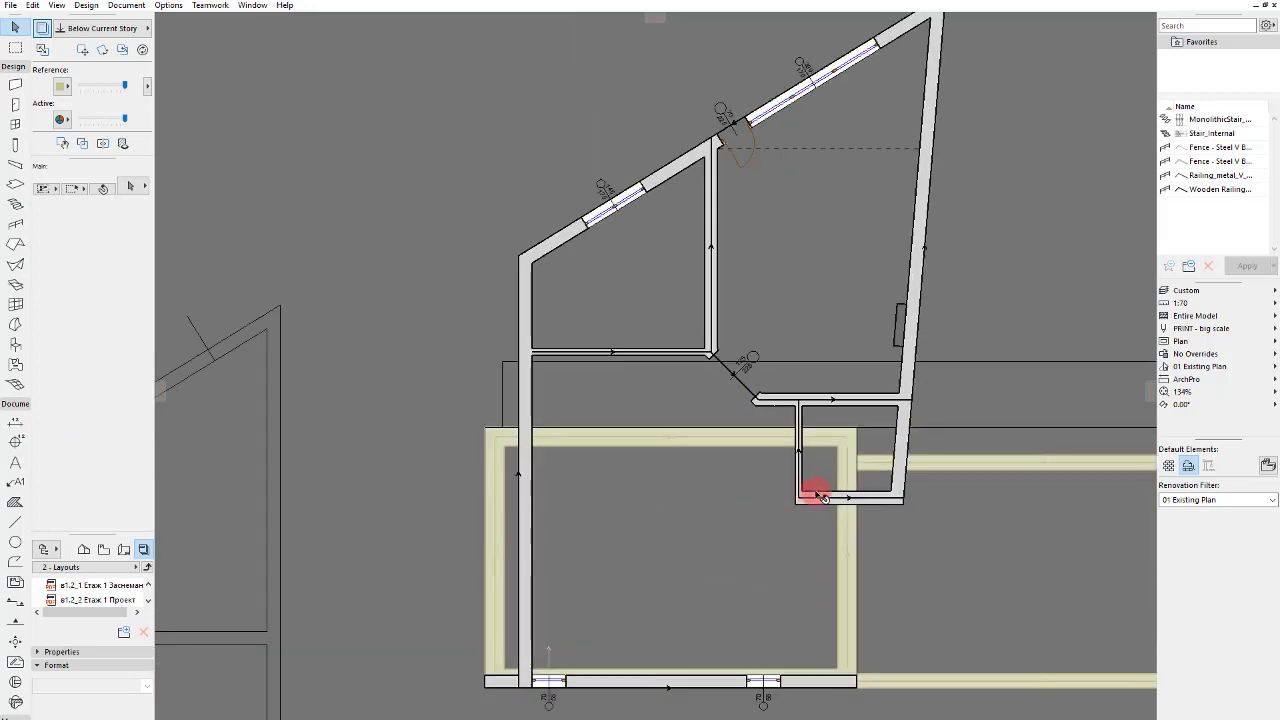
{"action": "left_click", "coordinate": [519, 470], "text": "shift"}
{"action": "key", "text": "ctrl+i"}
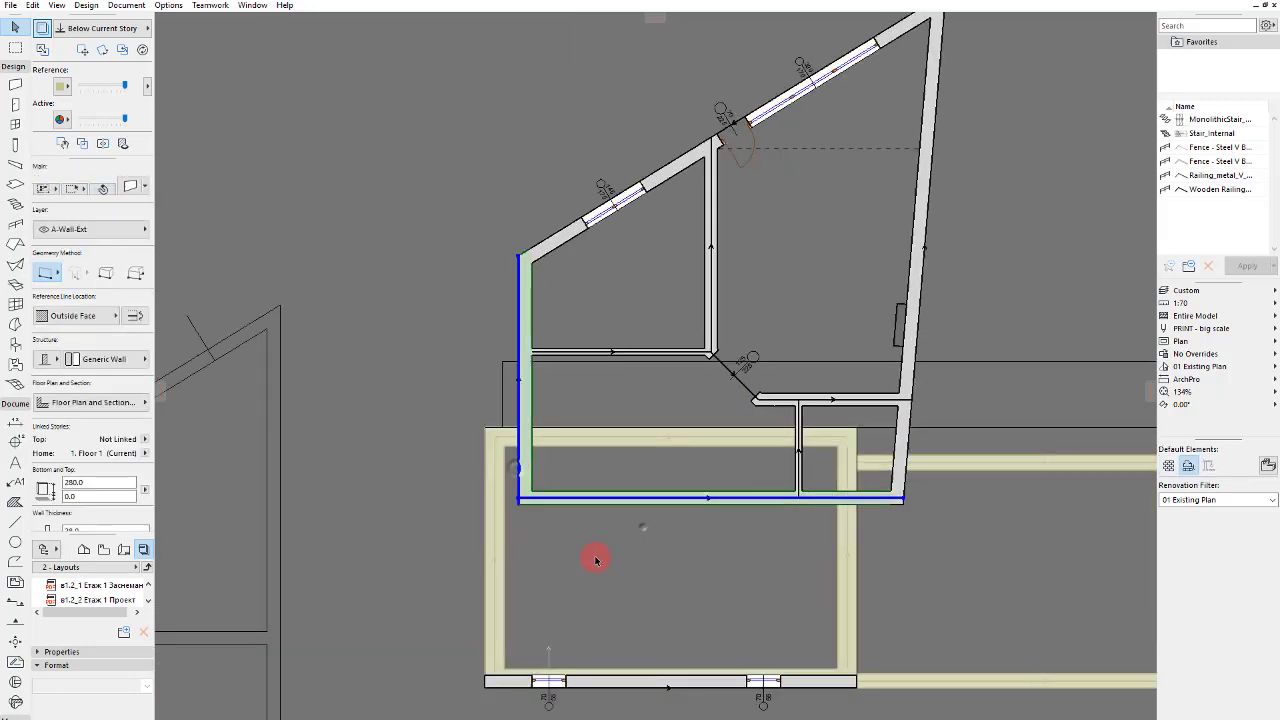
{"action": "left_click", "coordinate": [595, 560]}
{"action": "left_click", "coordinate": [521, 478]}
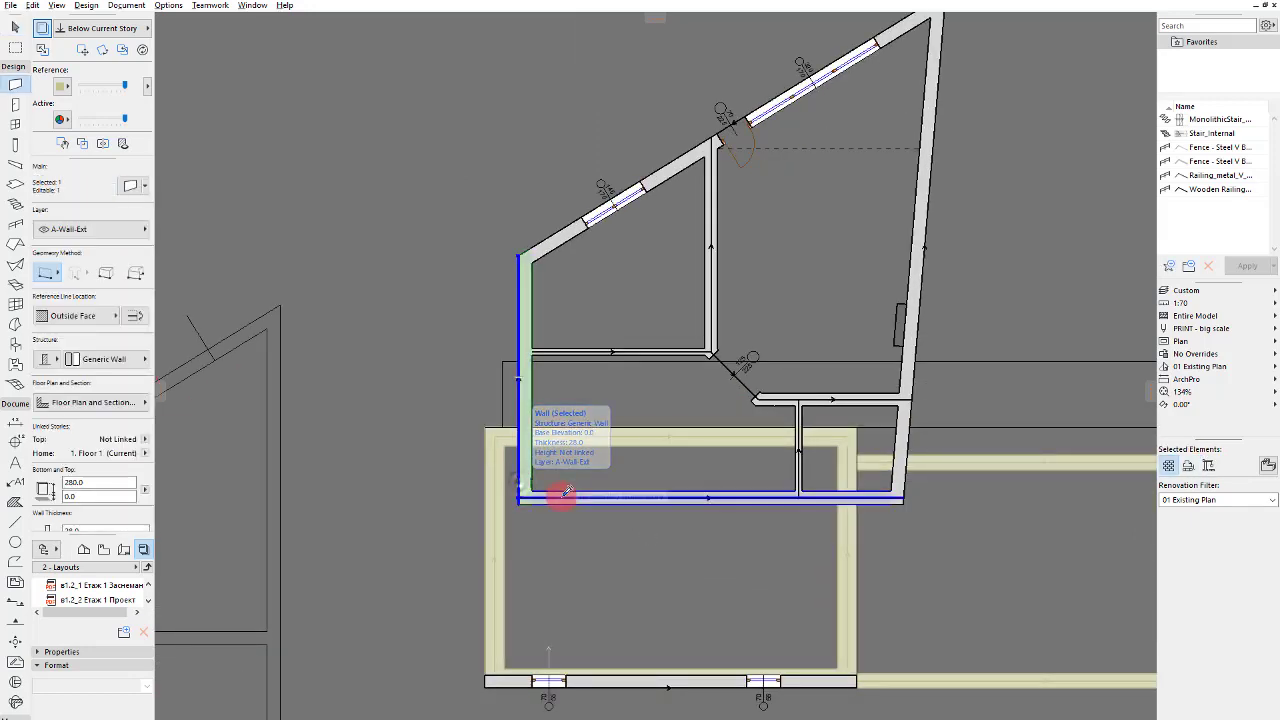
{"action": "left_click", "coordinate": [568, 498]}
Step: Move the lower exterior wall so its inner face lies 181 below the horizontal interior wall above it
{"action": "scroll", "coordinate": [997, 480], "scroll_direction": "up", "scroll_amount": 3}
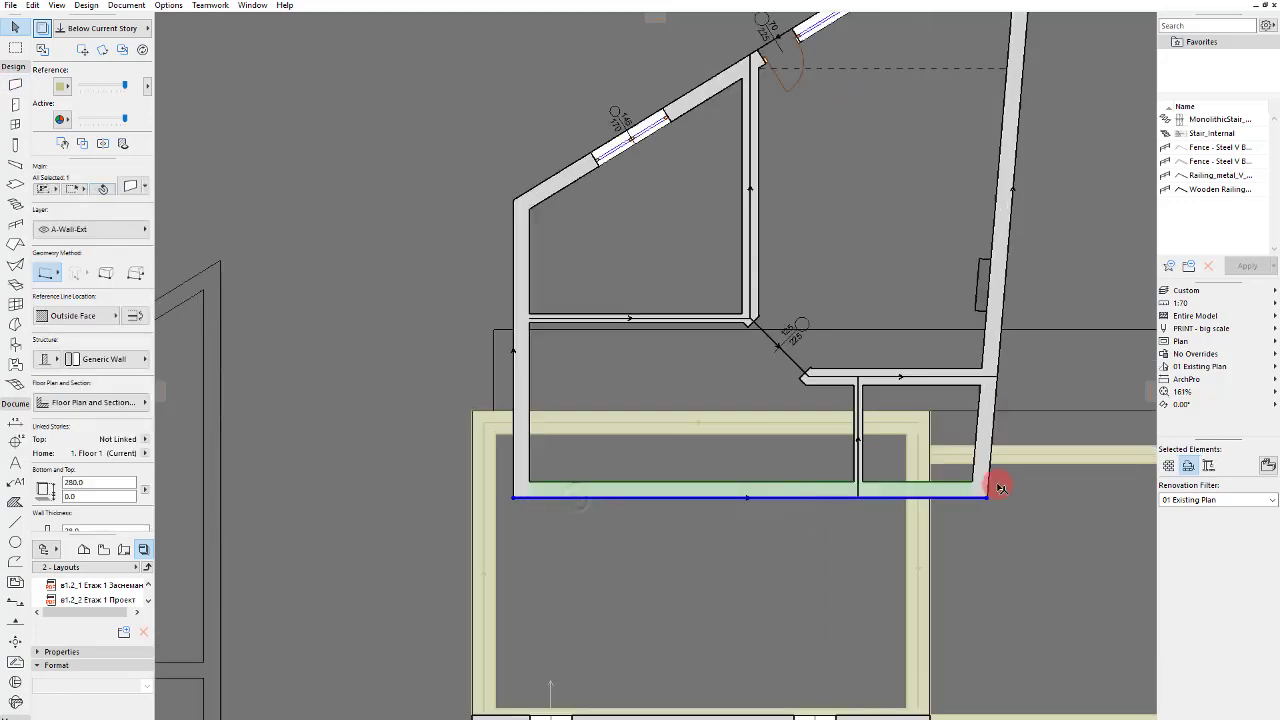
{"action": "left_click_drag", "start_coordinate": [999, 478], "coordinate": [995, 342]}
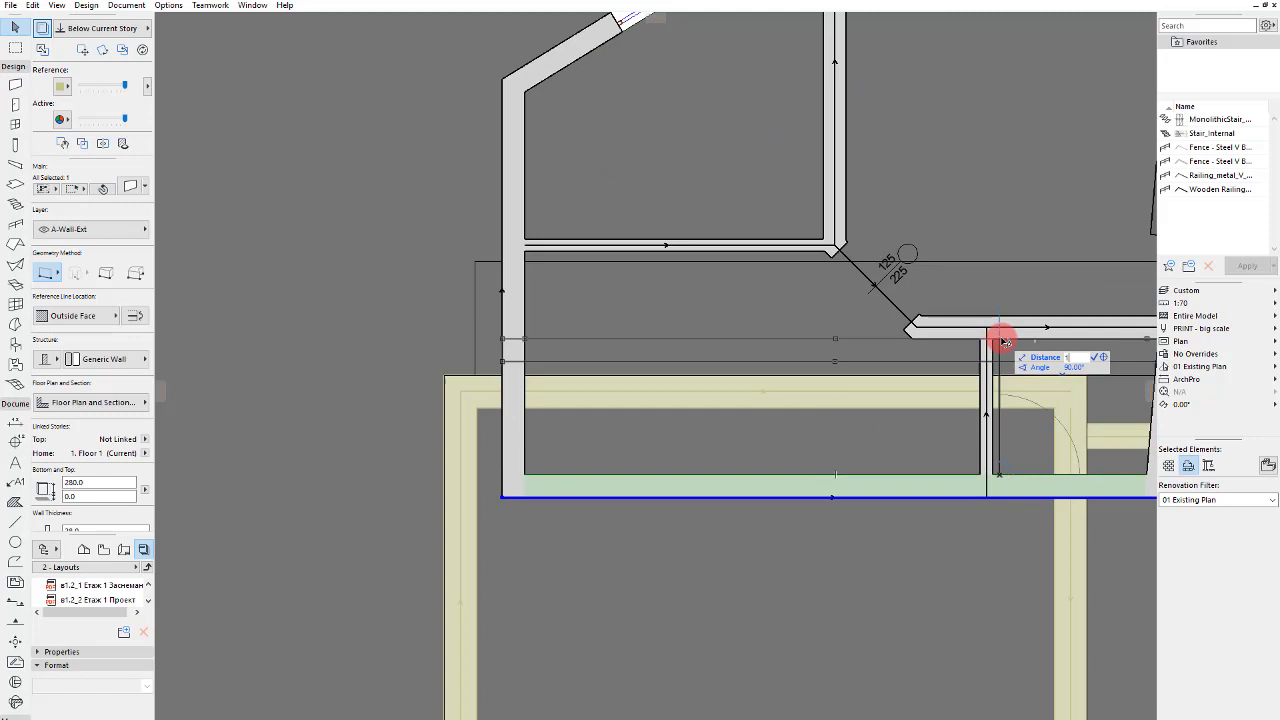
{"action": "type", "text": "181-"}
{"action": "key", "text": "Return"}
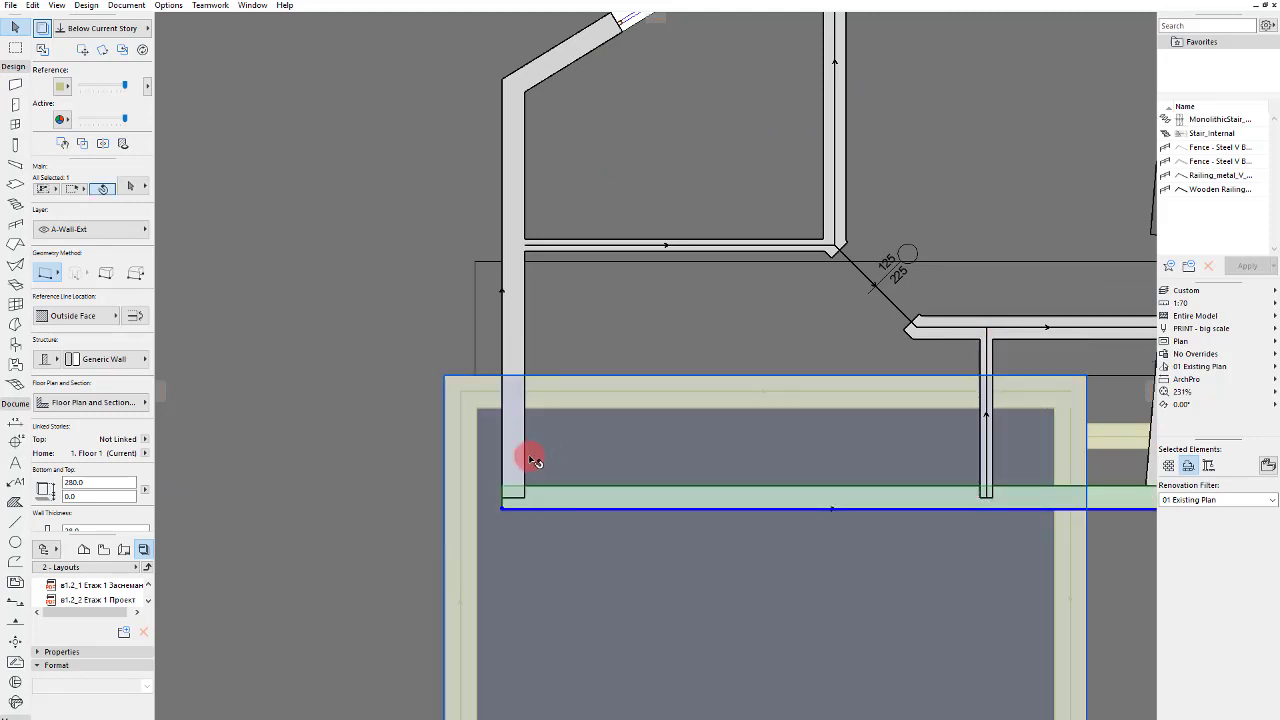
Step: Join the left exterior wall, the slanted exterior wall and the vertical partition to the moved lower exterior wall
{"action": "left_click", "coordinate": [526, 456], "text": "shift"}
{"action": "key", "text": "Escape"}
{"action": "scroll", "coordinate": [443, 602], "scroll_direction": "down", "scroll_amount": 4}
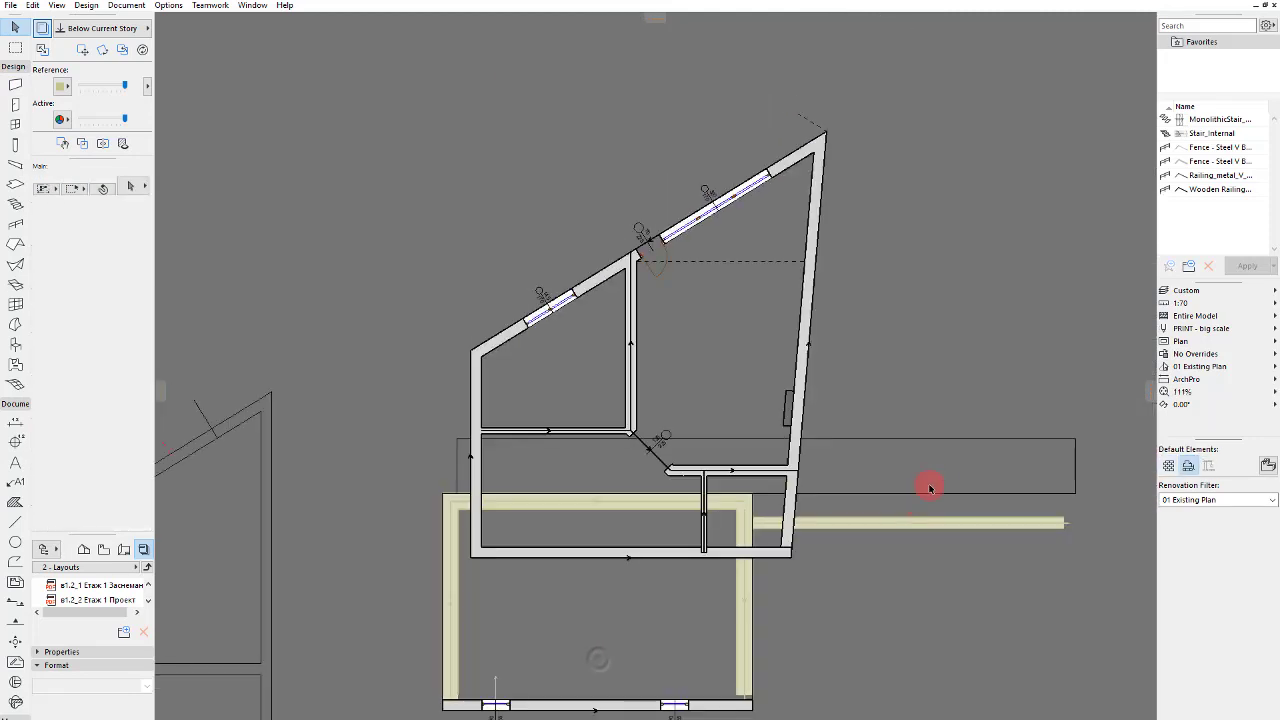
{"action": "left_click", "coordinate": [796, 525]}
{"action": "left_click", "coordinate": [750, 555], "text": "shift"}
{"action": "left_click", "coordinate": [810, 601]}
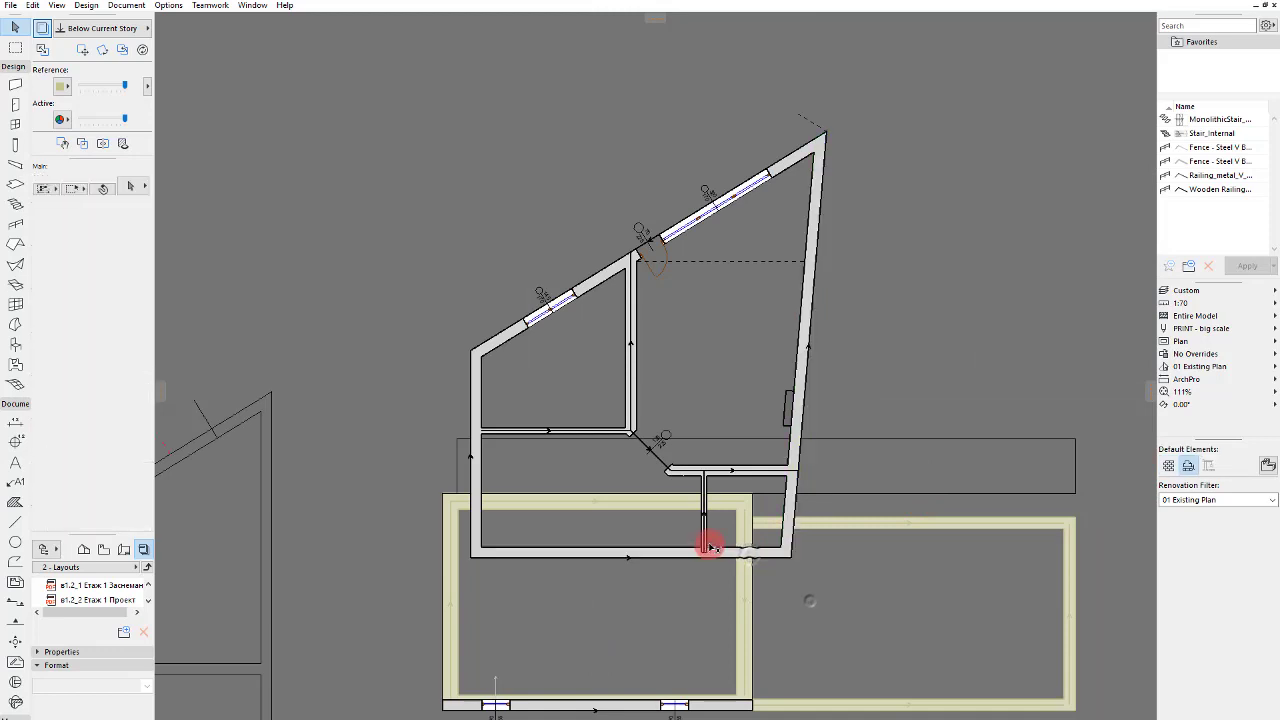
{"action": "left_click", "coordinate": [714, 551]}
{"action": "left_click", "coordinate": [556, 584]}
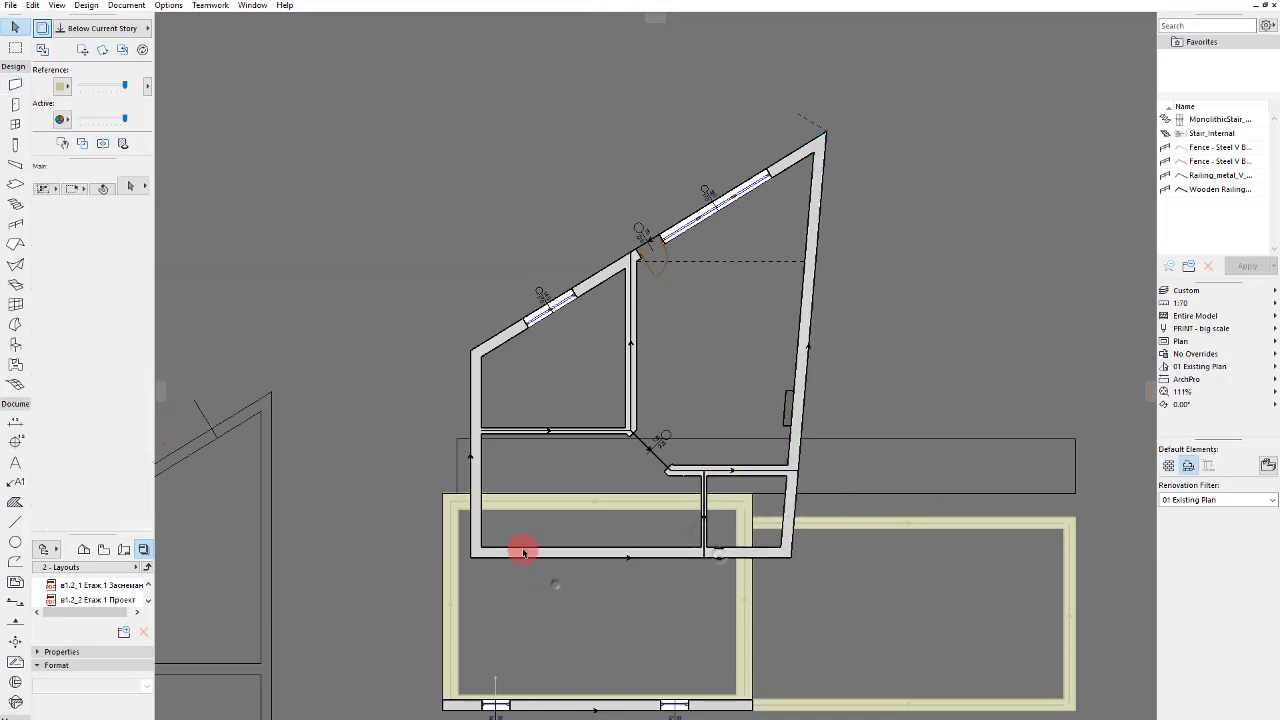
Step: Split the left exterior wall into two segments just below its junction with the horizontal interior wall
{"action": "scroll", "coordinate": [492, 505], "scroll_direction": "up", "scroll_amount": 3}
{"action": "left_click", "coordinate": [458, 435]}
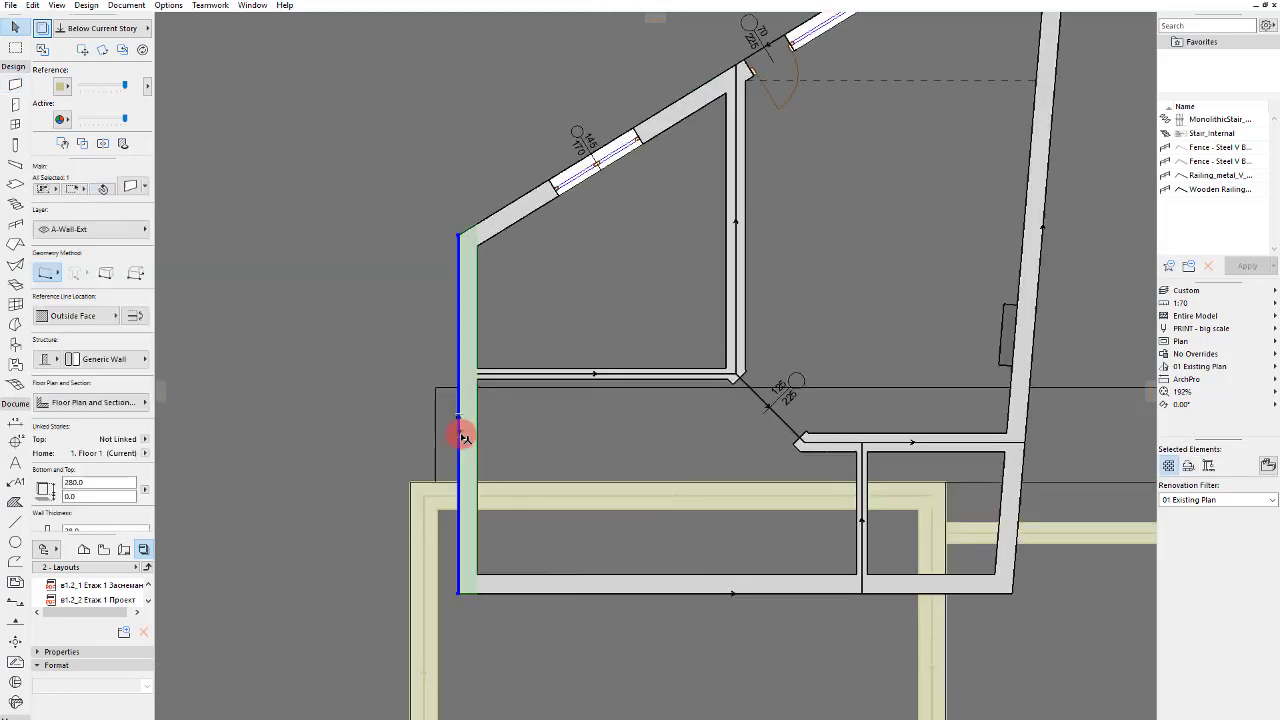
{"action": "left_click", "coordinate": [460, 423]}
{"action": "left_click", "coordinate": [459, 424]}
{"action": "key", "text": "Escape"}
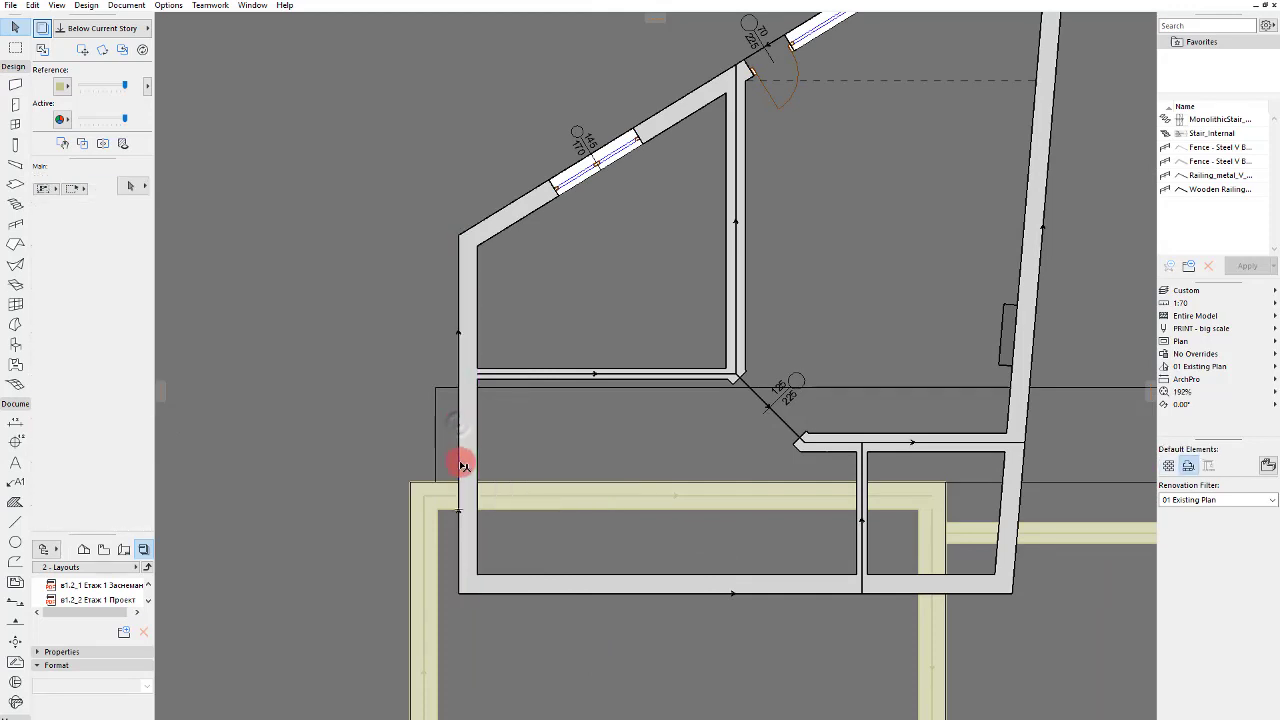
Step: Move the lower segment of the split exterior wall horizontally inward, away from the upper segment
{"action": "left_click", "coordinate": [461, 462]}
{"action": "key", "text": "ctrl+d"}
{"action": "left_click", "coordinate": [460, 462]}
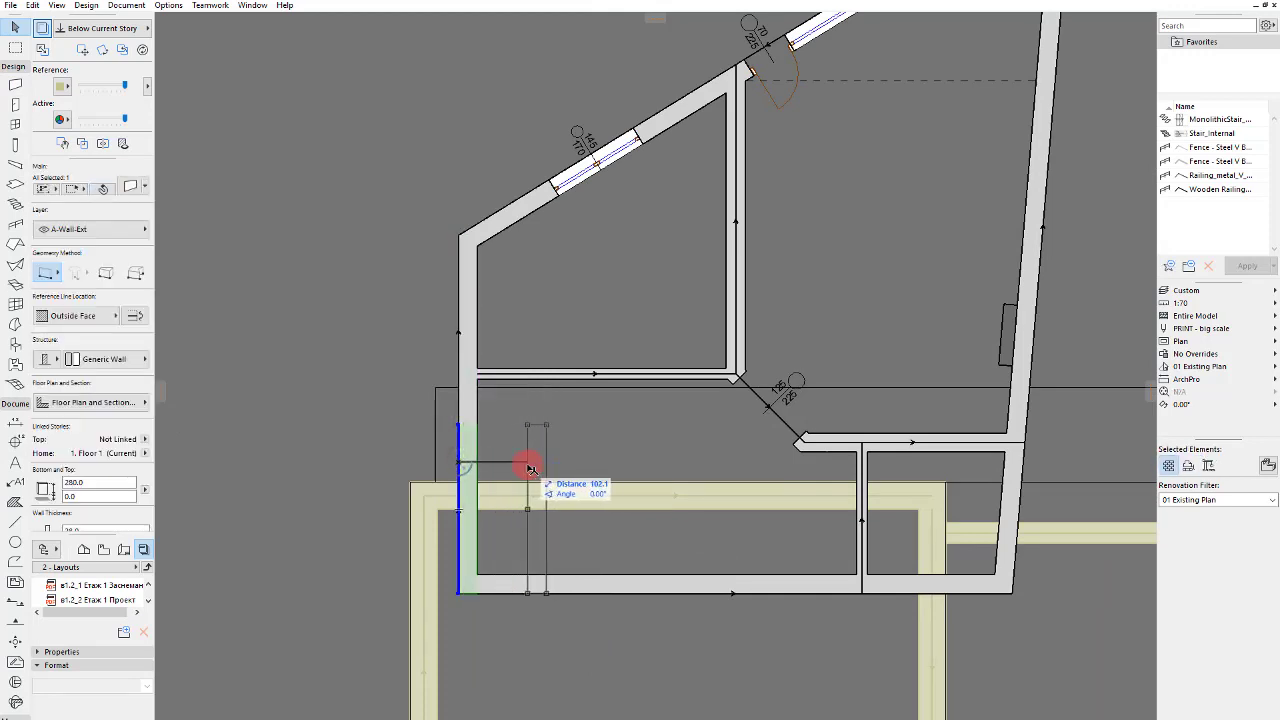
{"action": "left_click", "coordinate": [531, 469]}
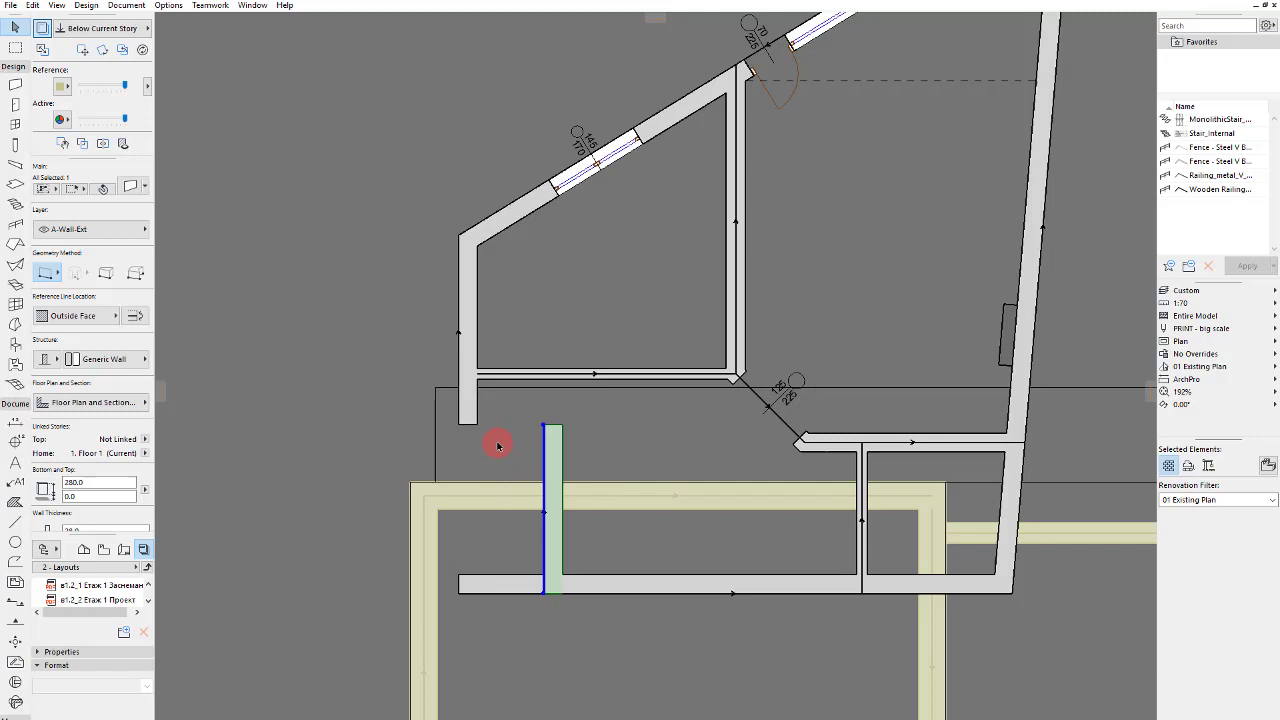
{"action": "left_click", "coordinate": [500, 391]}
{"action": "scroll", "coordinate": [500, 393], "scroll_direction": "up", "scroll_amount": 3}
{"action": "left_click", "coordinate": [550, 366]}
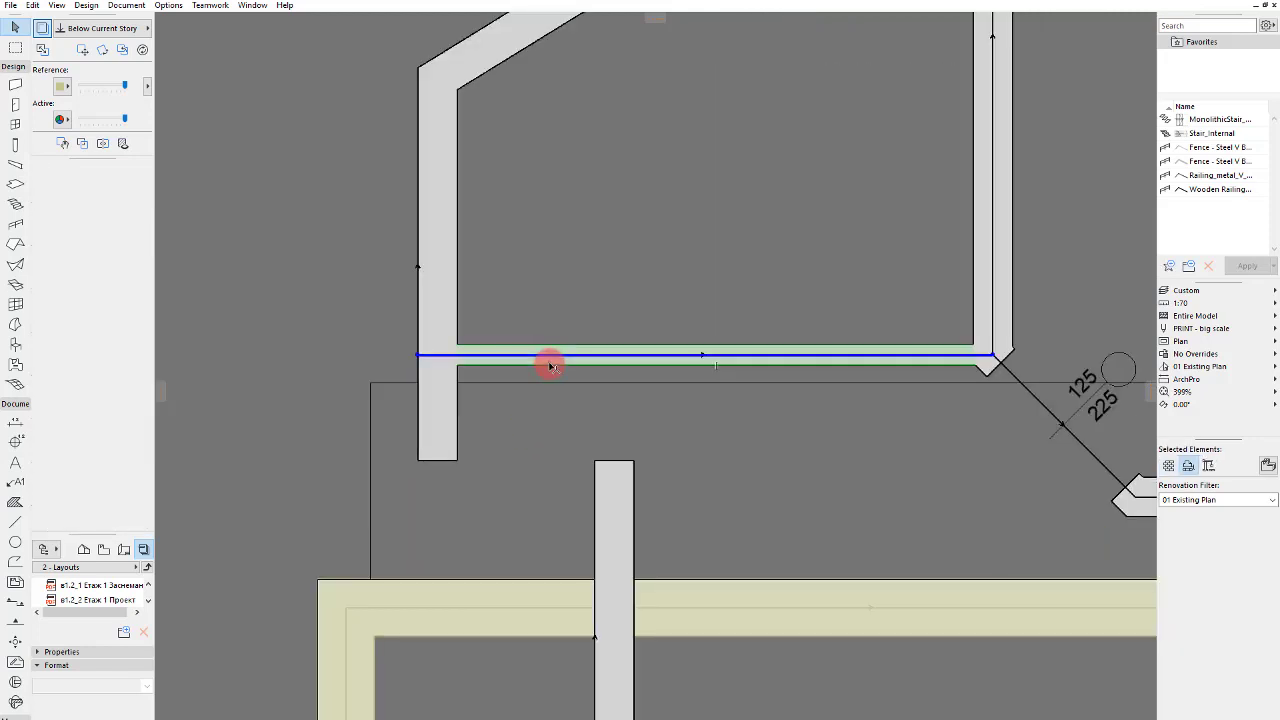
{"action": "key", "text": "ctrl+shift+d"}
{"action": "left_click", "coordinate": [550, 366]}
{"action": "key", "text": "Escape"}
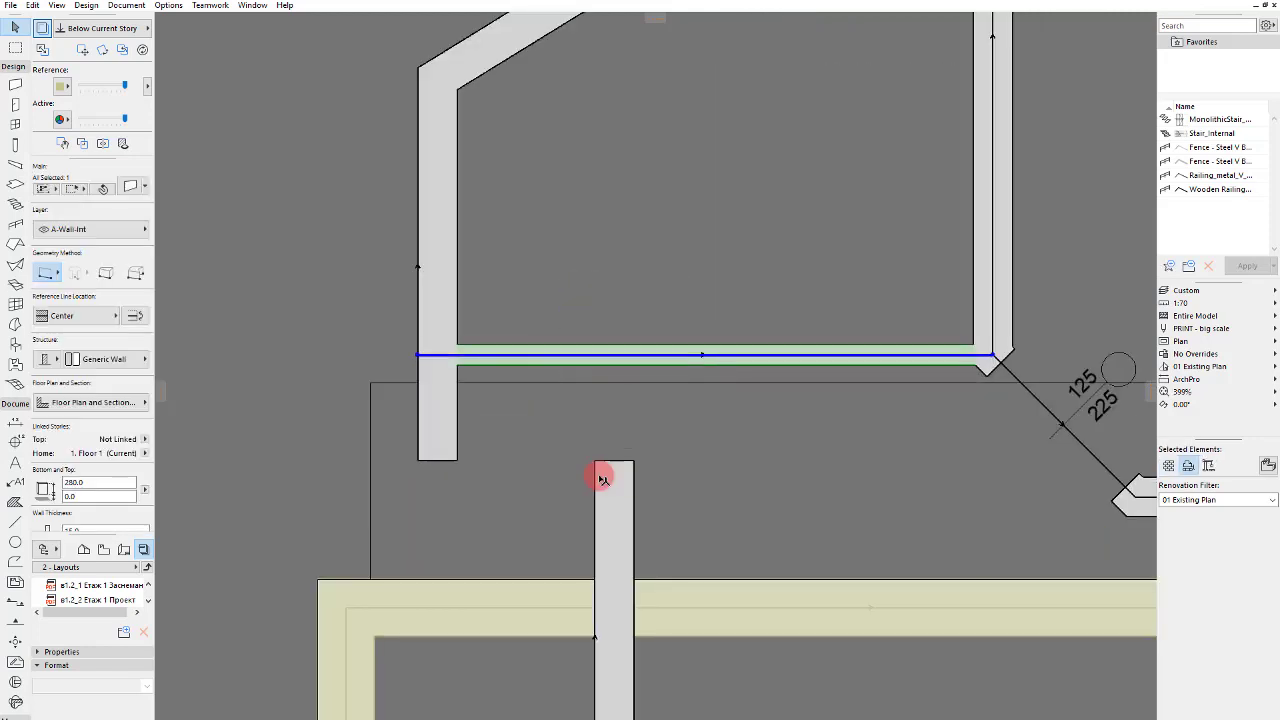
{"action": "left_click", "coordinate": [600, 474]}
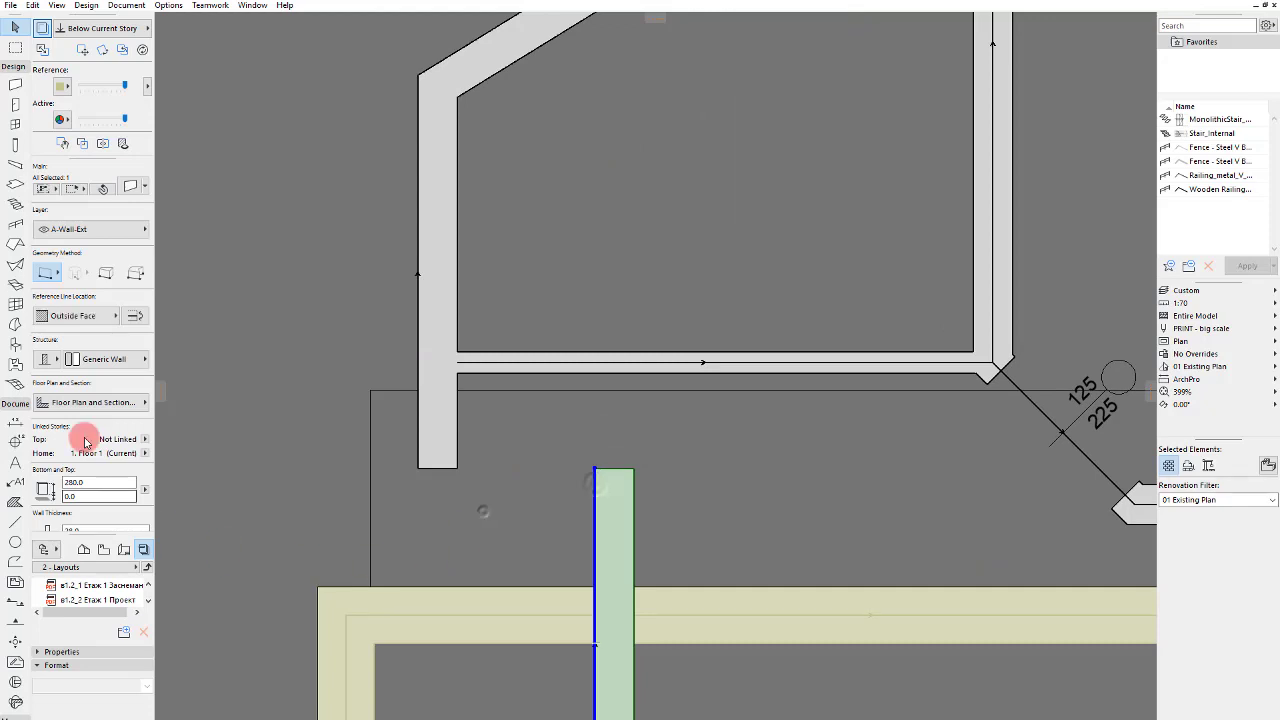
{"action": "left_click", "coordinate": [88, 286]}
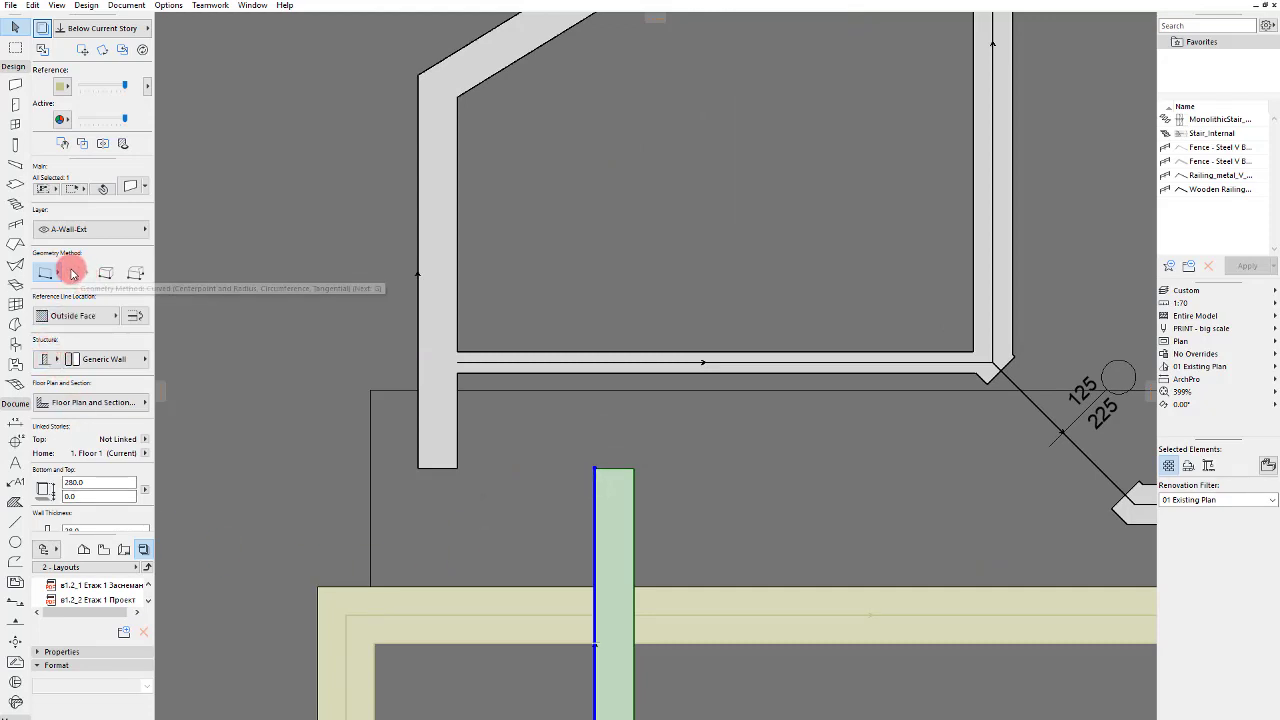
{"action": "left_click", "coordinate": [54, 286]}
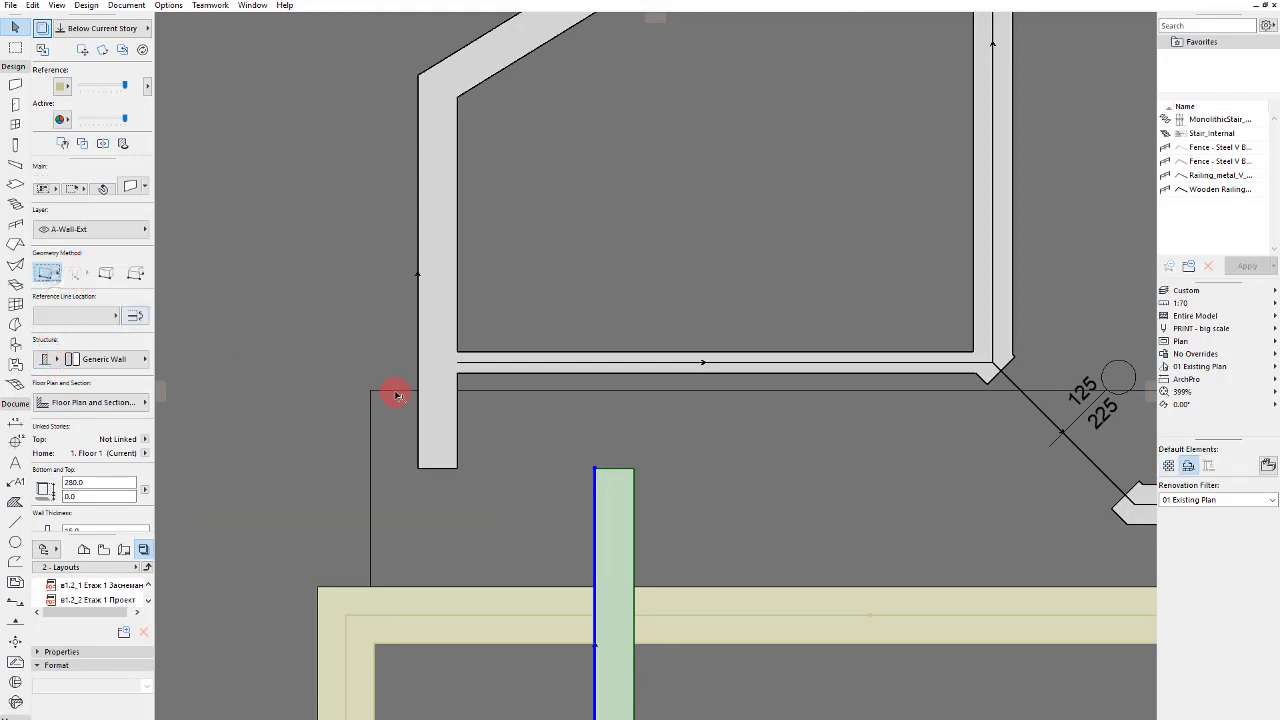
{"action": "key", "text": "Escape"}
Step: Draw a curved exterior wall below the left wall's end with a radius of about 86.5, using the moved segment's settings
{"action": "left_click", "coordinate": [597, 496]}
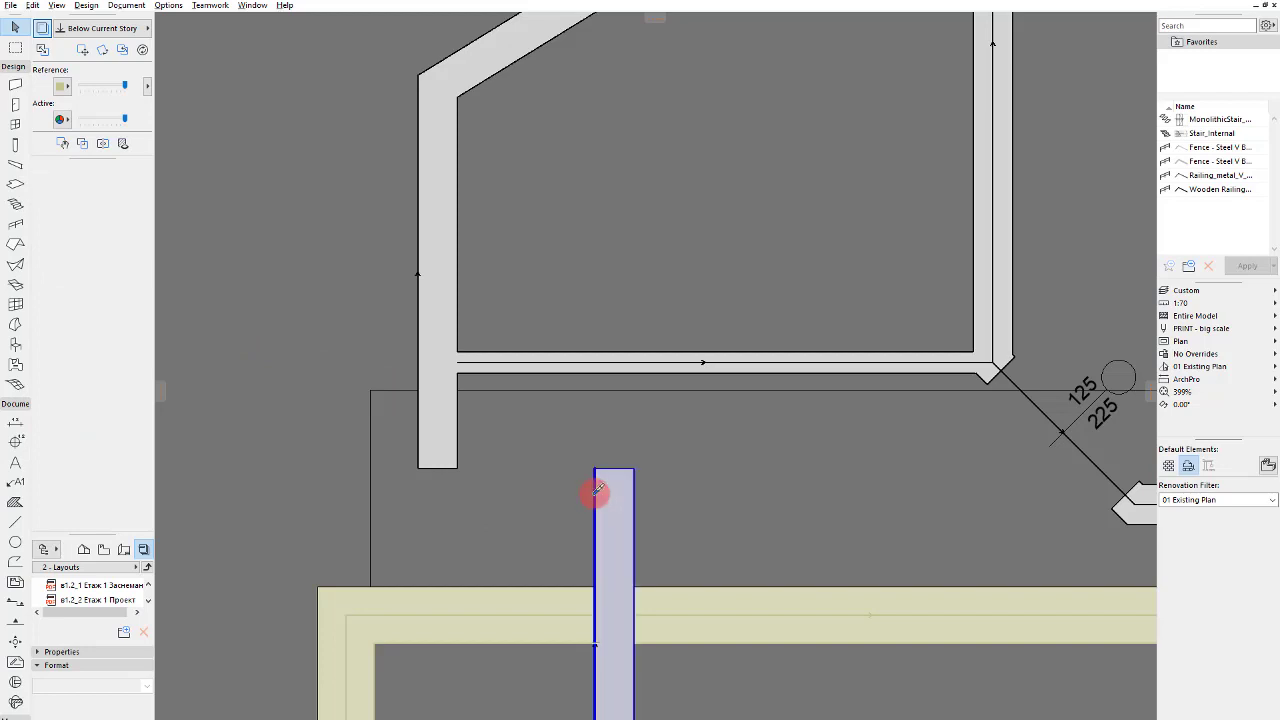
{"action": "left_click", "coordinate": [127, 276]}
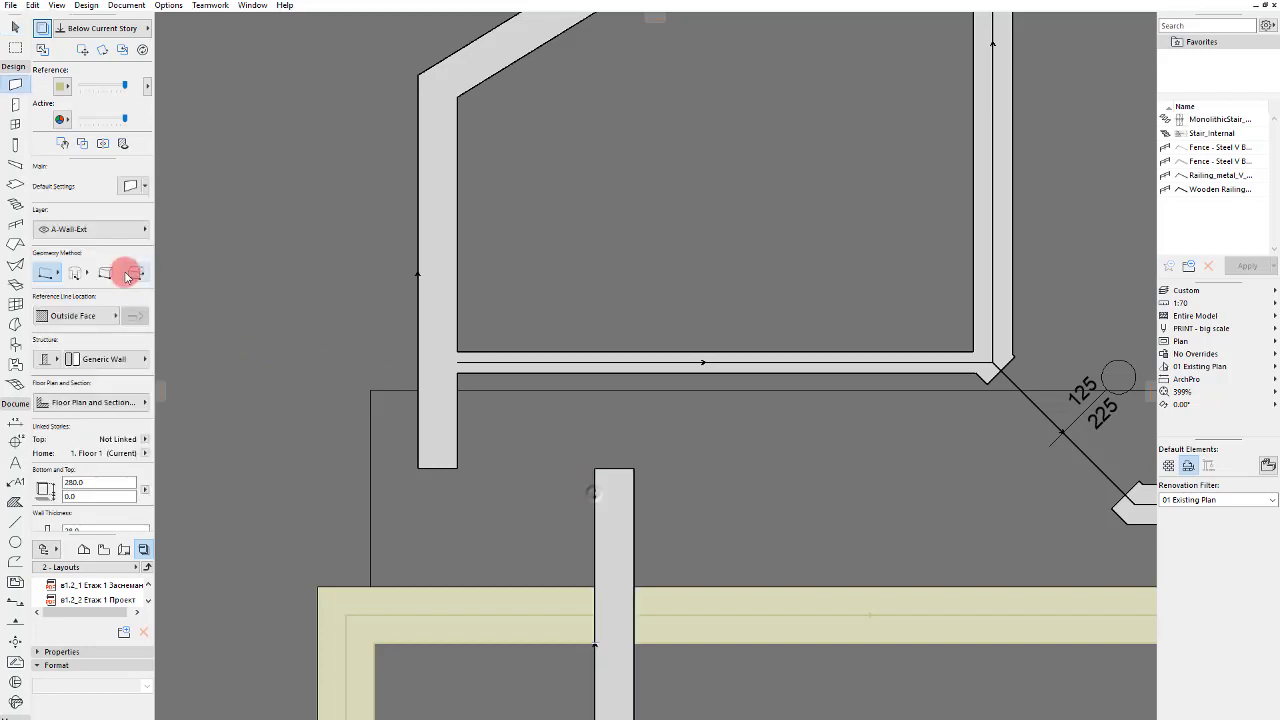
{"action": "left_click", "coordinate": [447, 626]}
{"action": "left_click", "coordinate": [515, 522]}
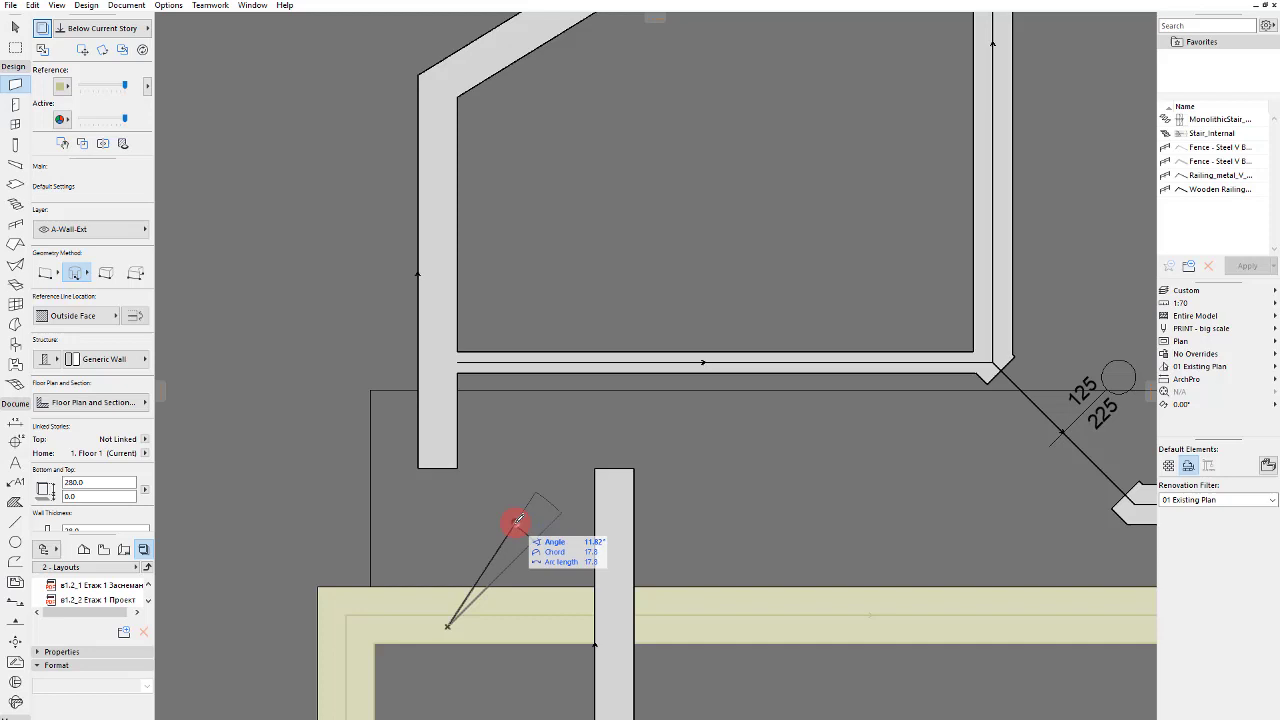
{"action": "left_click", "coordinate": [312, 485]}
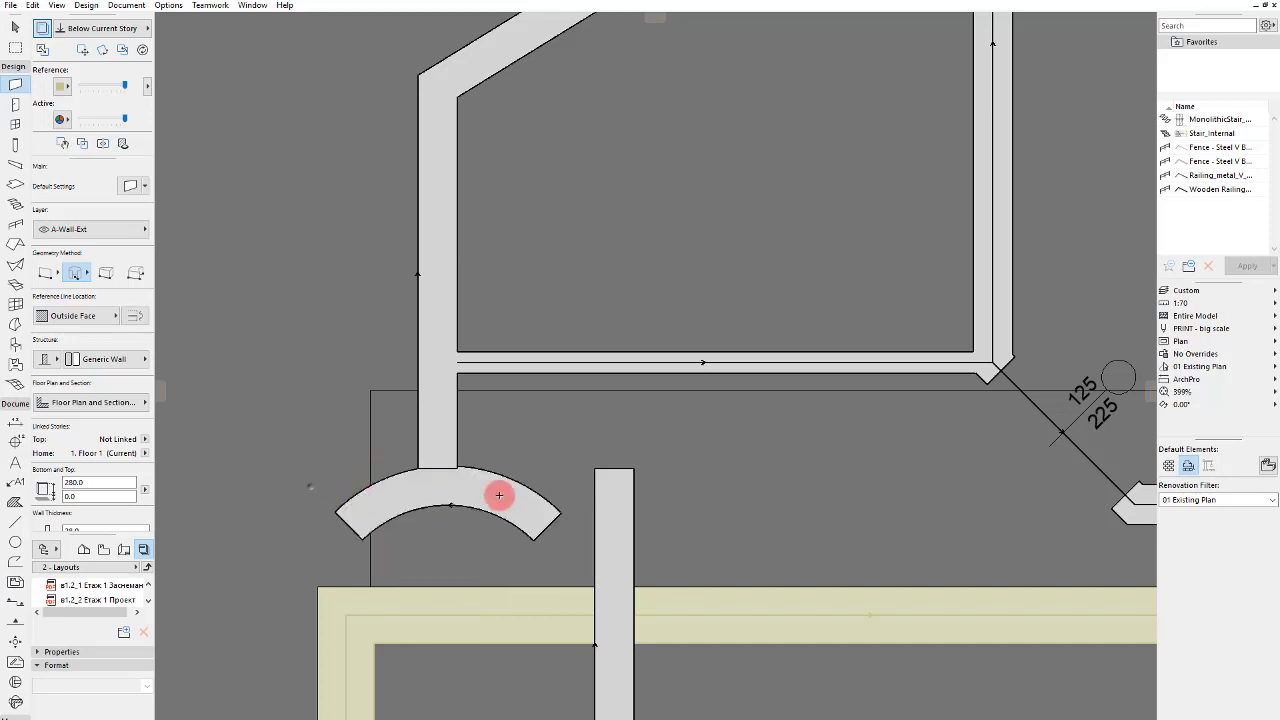
Step: Rotate the curved wall about its arc centre so one end lies directly above the centre
{"action": "key", "text": "Escape"}
{"action": "left_click", "coordinate": [509, 511]}
{"action": "left_click", "coordinate": [362, 541]}
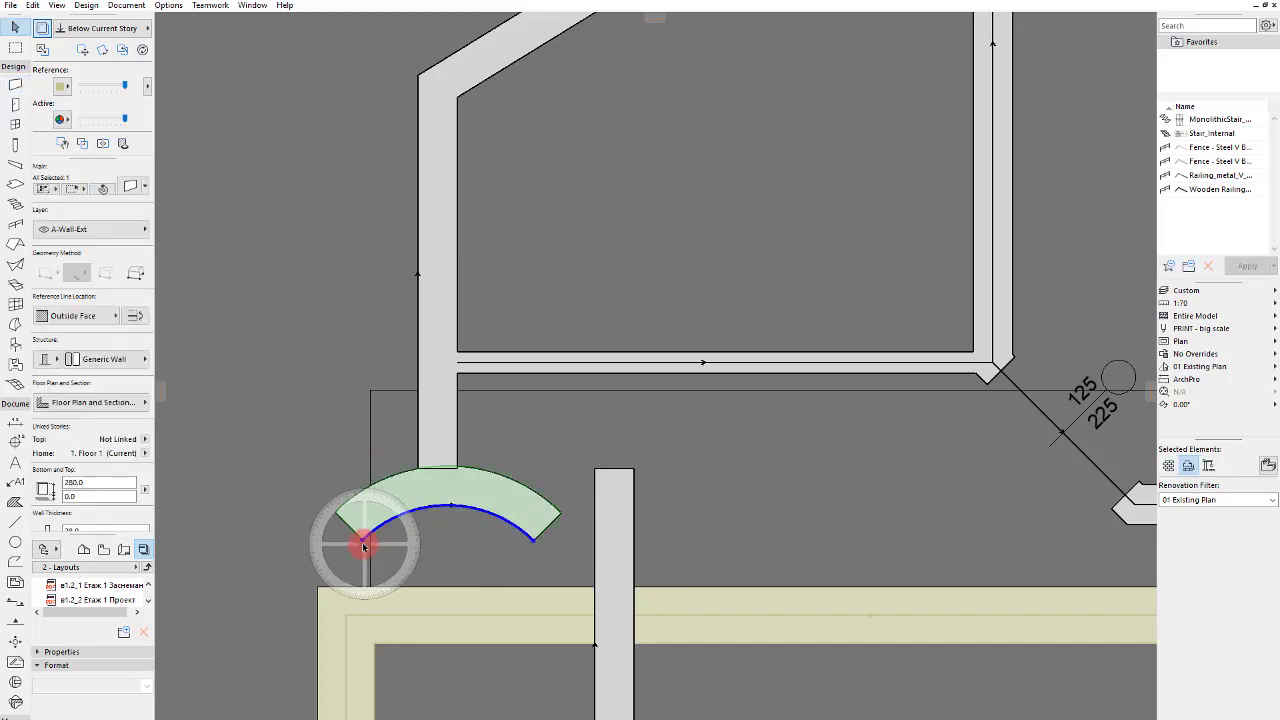
{"action": "left_click", "coordinate": [447, 627]}
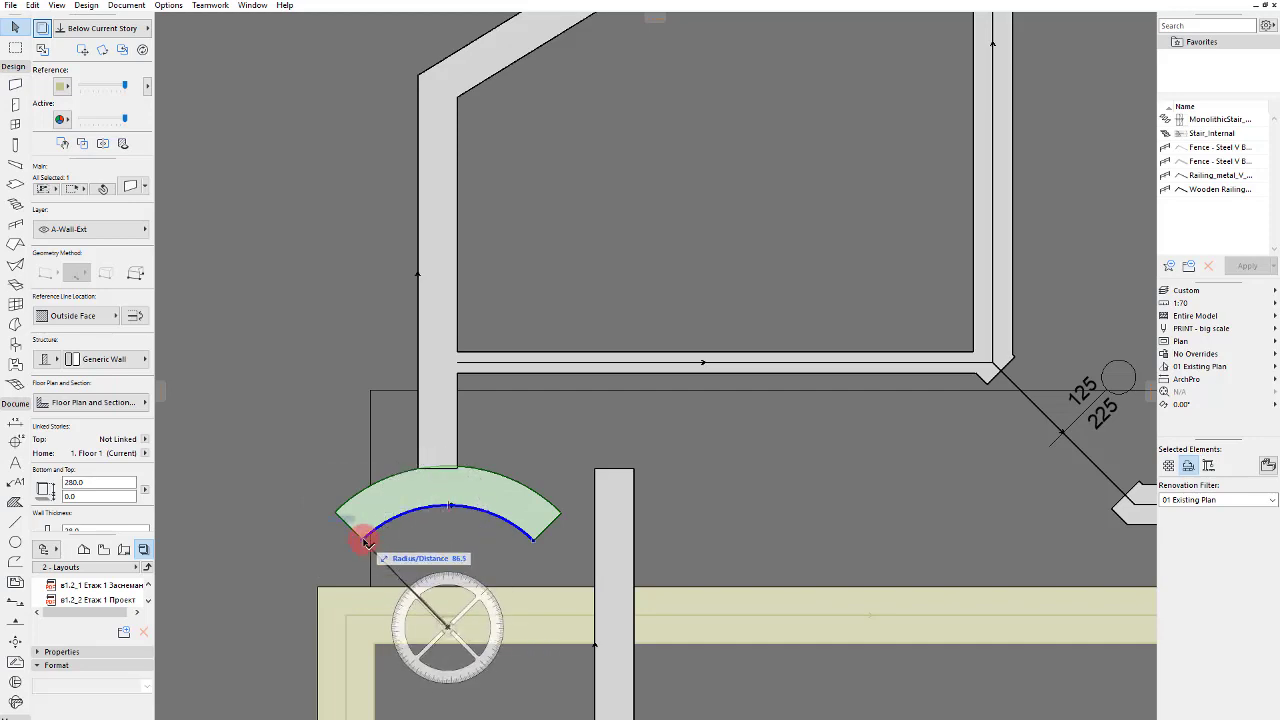
{"action": "left_click", "coordinate": [364, 541]}
{"action": "left_click", "coordinate": [459, 469]}
{"action": "key", "text": "Escape"}
Step: Move the curved wall so its upper end aligns with the left exterior wall's inner face, below the horizontal interior wall
{"action": "left_click", "coordinate": [469, 500]}
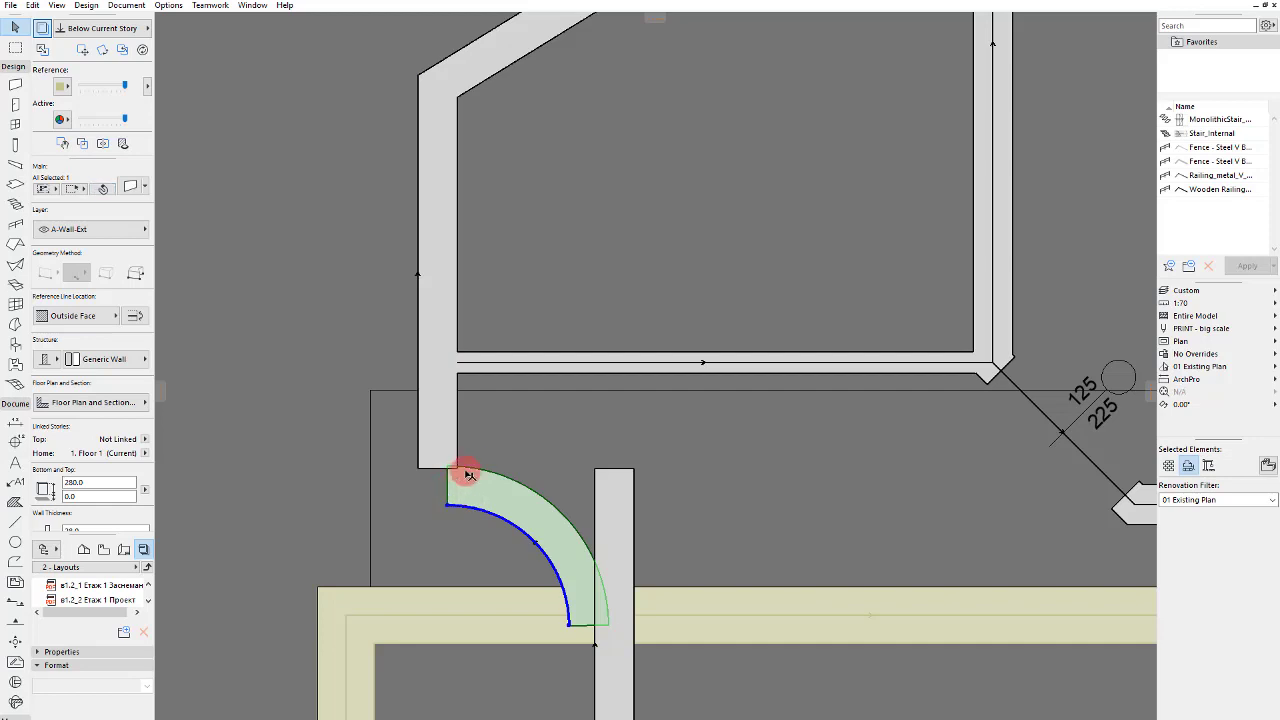
{"action": "left_click_drag", "start_coordinate": [468, 474], "coordinate": [458, 376]}
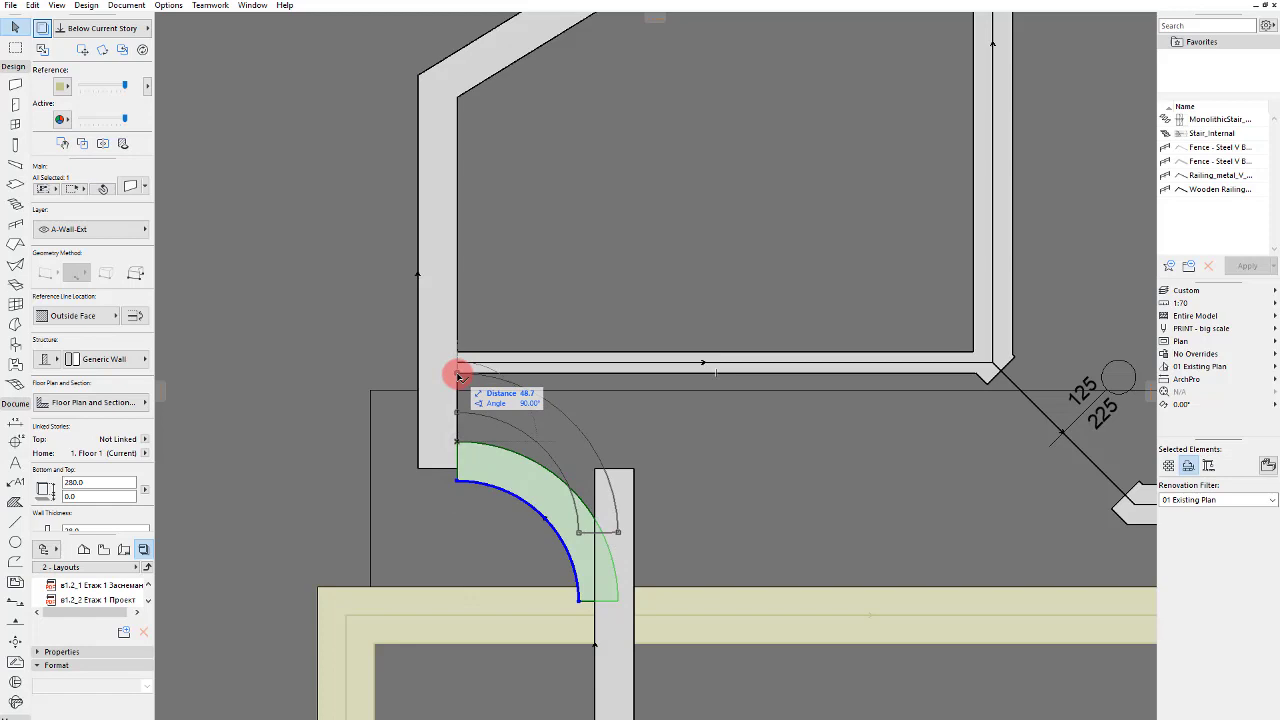
{"action": "key", "text": "Return"}
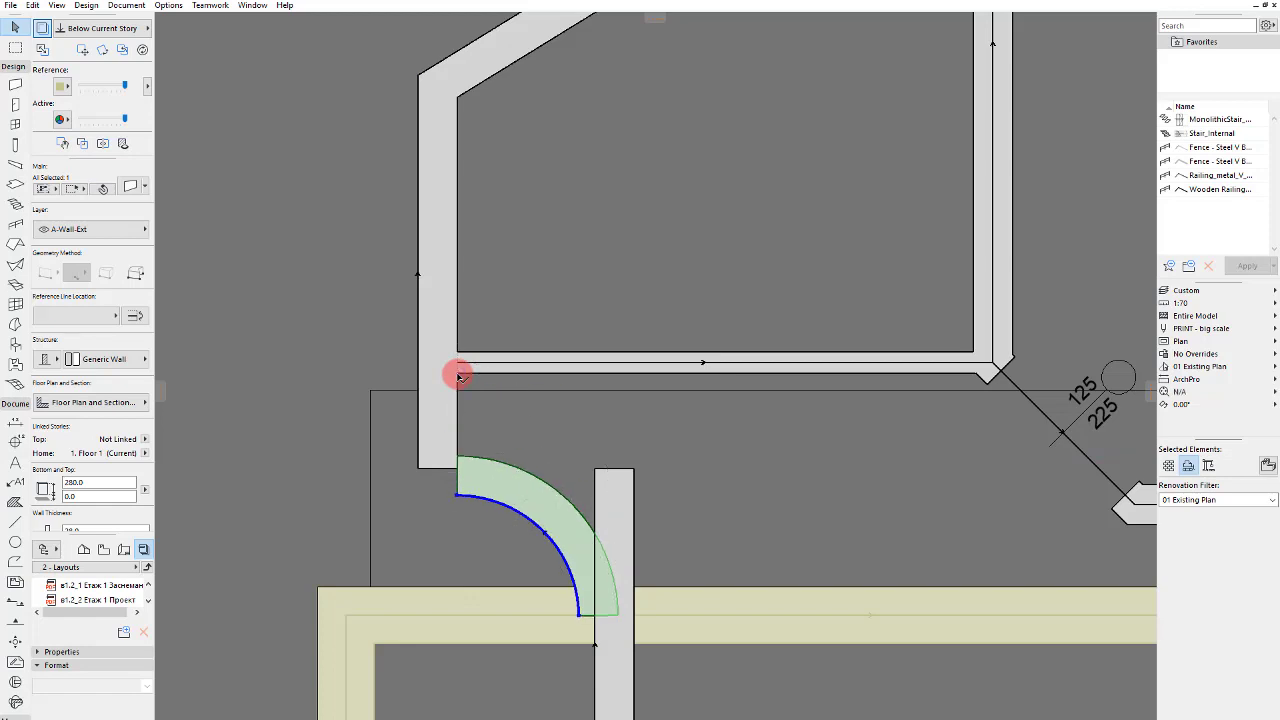
{"action": "left_click", "coordinate": [626, 445]}
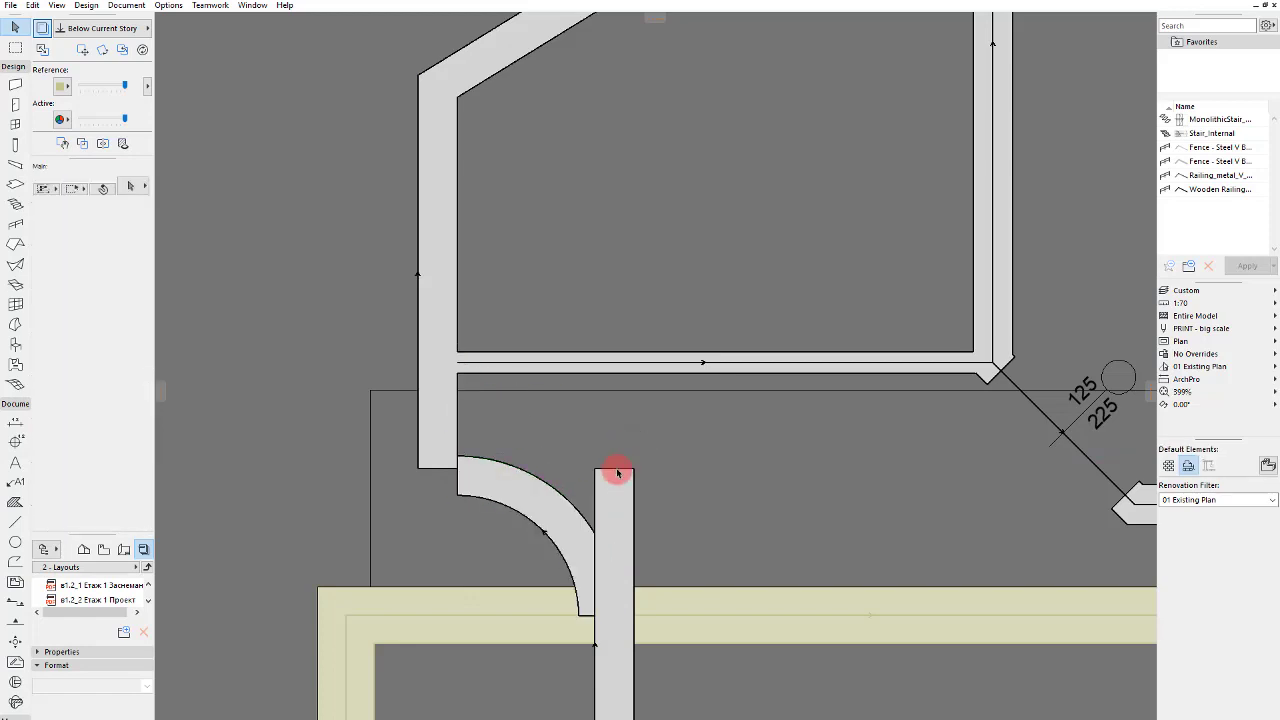
Step: Offset the curved wall toward its arc centre and move its reference line end to the left wall's lower inner corner
{"action": "left_click", "coordinate": [522, 494]}
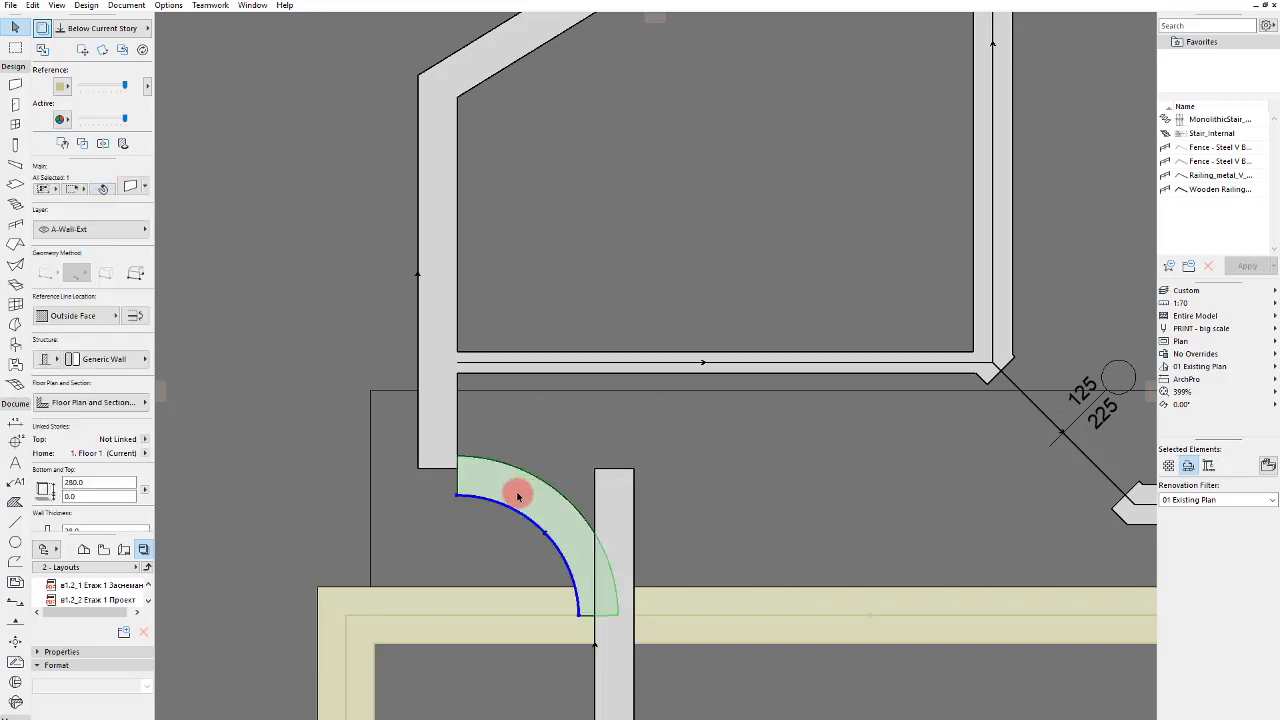
{"action": "left_click", "coordinate": [529, 519]}
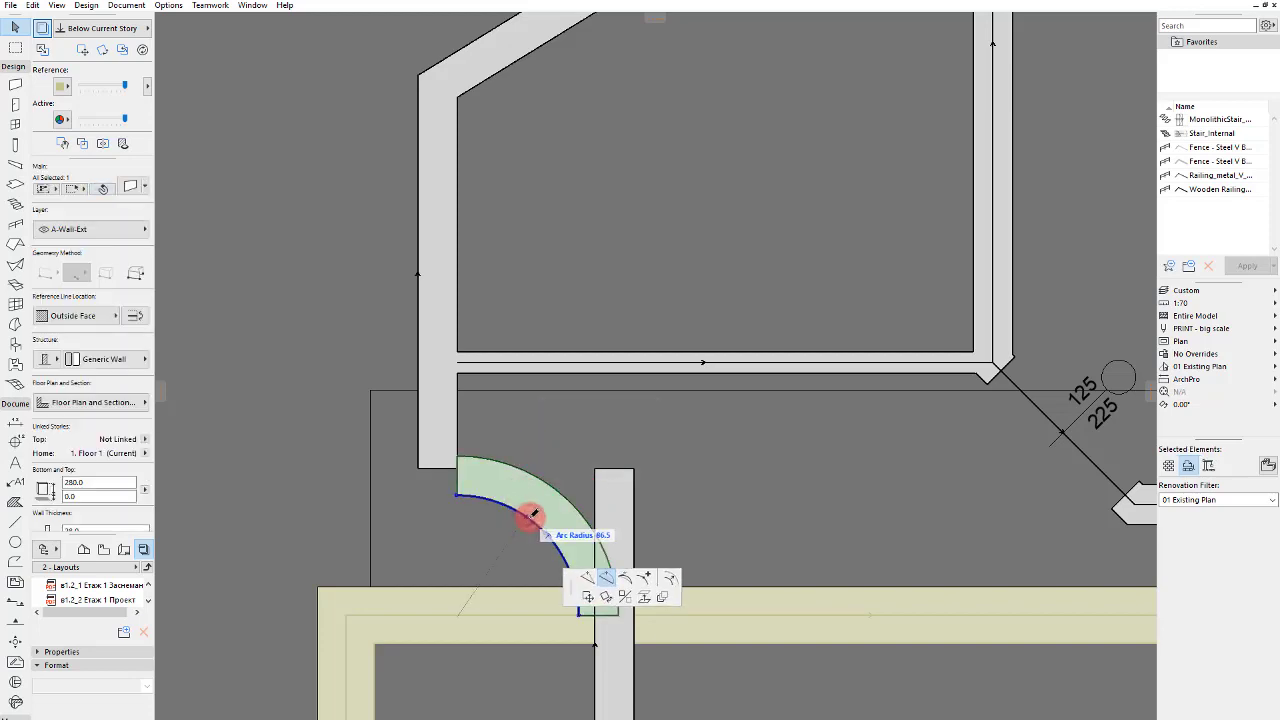
{"action": "left_click", "coordinate": [646, 579]}
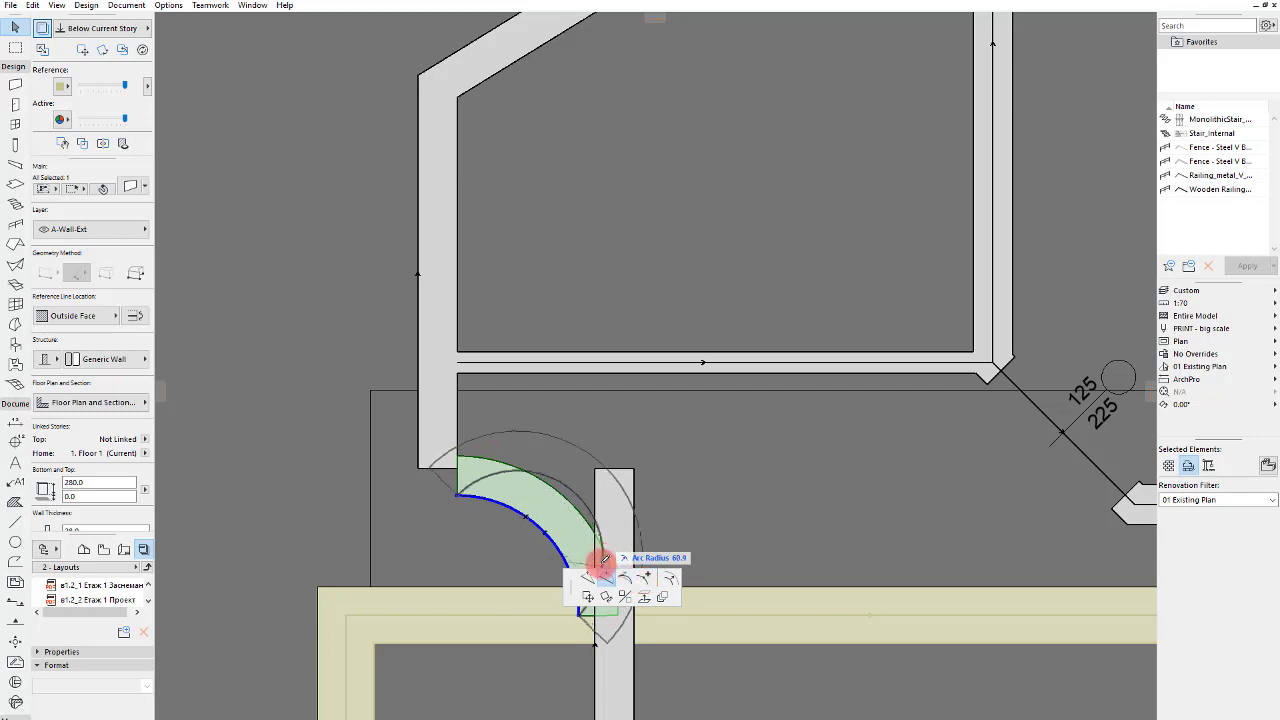
{"action": "left_click", "coordinate": [667, 580]}
{"action": "left_click", "coordinate": [490, 500]}
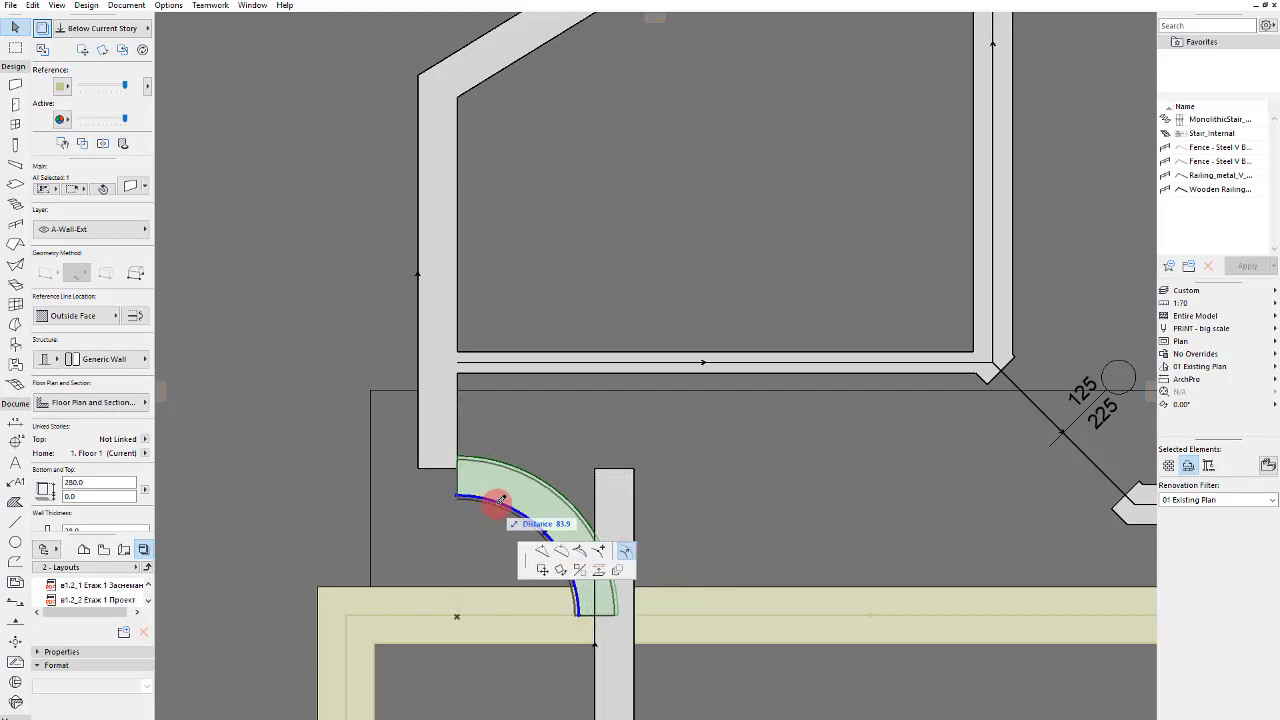
{"action": "left_click_drag", "start_coordinate": [459, 613], "coordinate": [467, 588]}
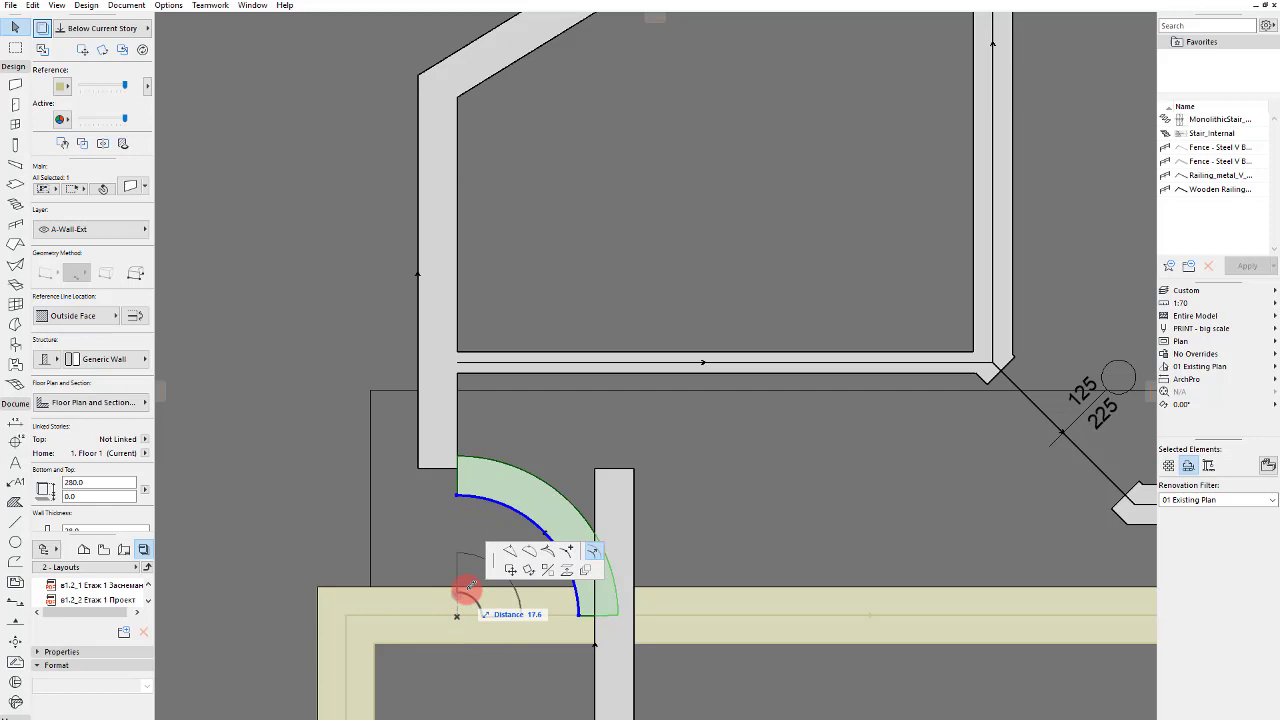
{"action": "left_click", "coordinate": [478, 541]}
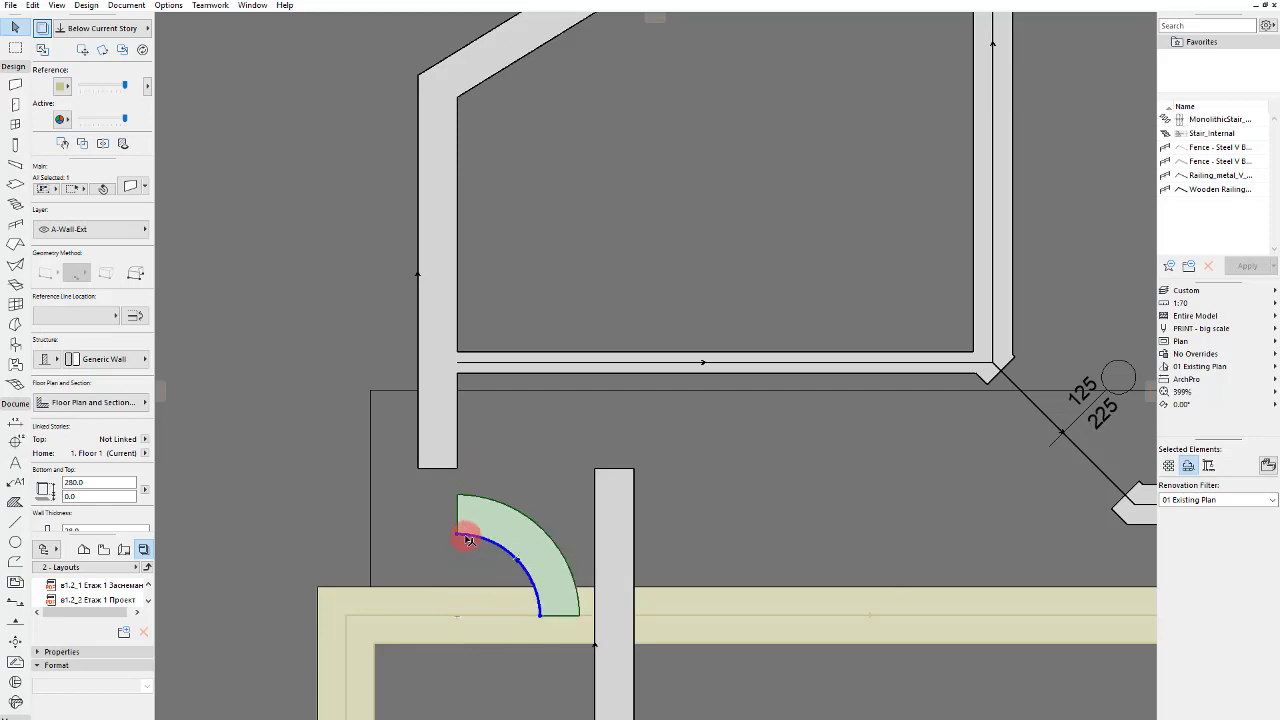
{"action": "left_click", "coordinate": [456, 470]}
{"action": "key", "text": "Escape"}
Step: Try to intersect the left exterior wall with the curved wall, and undo the result
{"action": "left_click", "coordinate": [449, 429]}
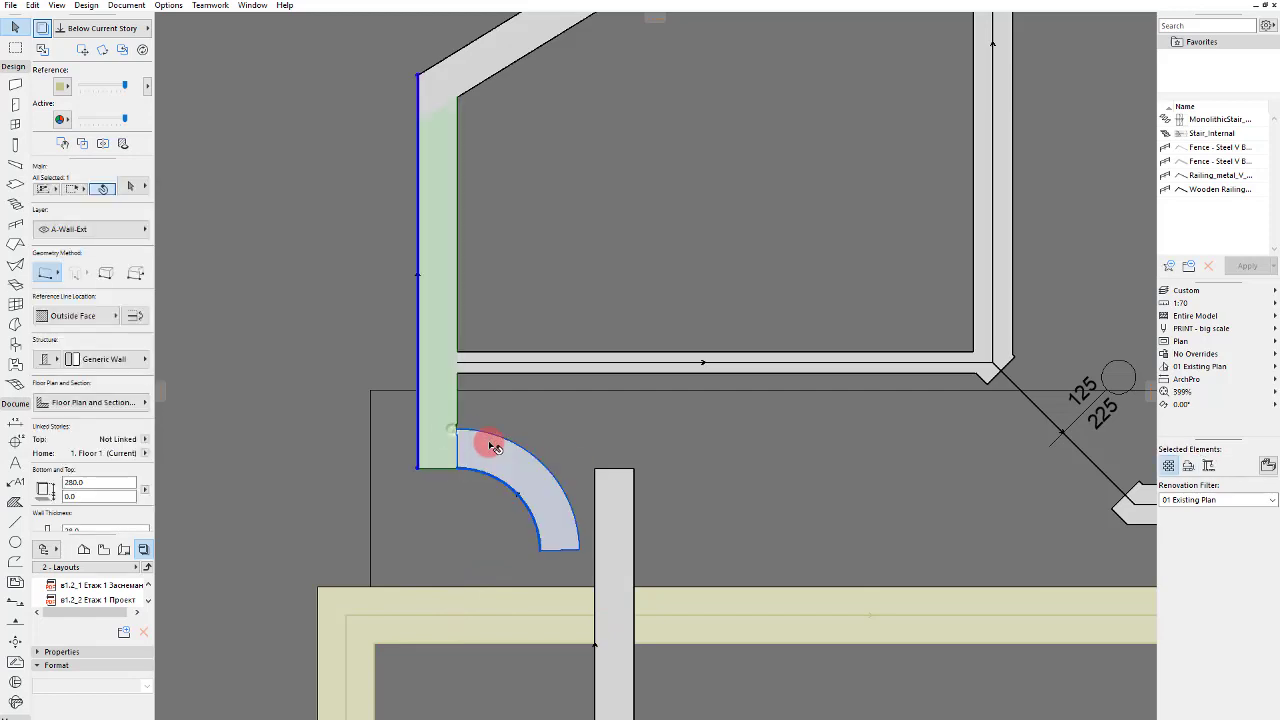
{"action": "left_click", "coordinate": [493, 447], "text": "shift"}
{"action": "left_click", "coordinate": [499, 417]}
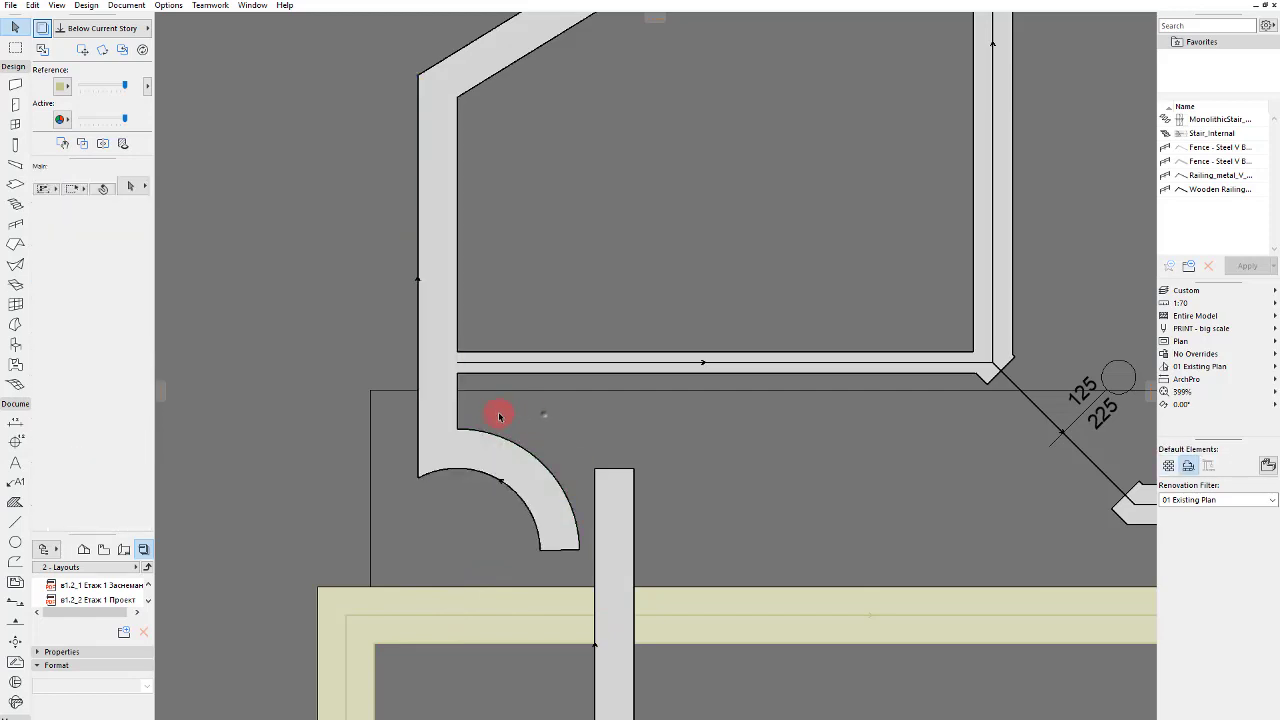
{"action": "key", "text": "ctrl+z"}
Step: Draw a short straight exterior wall across the left wall's lower end, from its outer corner to the curved wall's reference line end
{"action": "left_click", "coordinate": [503, 423]}
{"action": "scroll", "coordinate": [423, 428], "scroll_direction": "up", "scroll_amount": 3}
{"action": "key", "text": "space"}
{"action": "left_click", "coordinate": [421, 421]}
{"action": "left_click", "coordinate": [418, 418]}
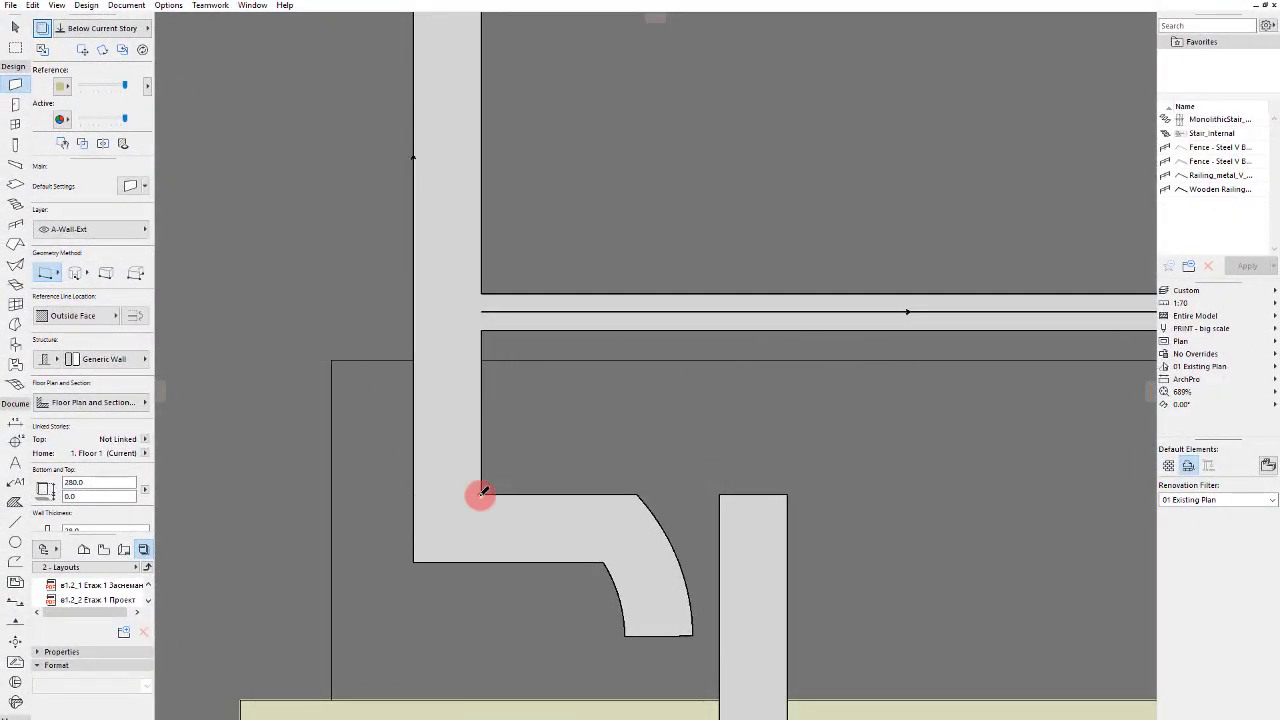
Step: Flip the short connecting wall over its reference line so its body lies within the left wall's end
{"action": "left_click", "coordinate": [451, 557]}
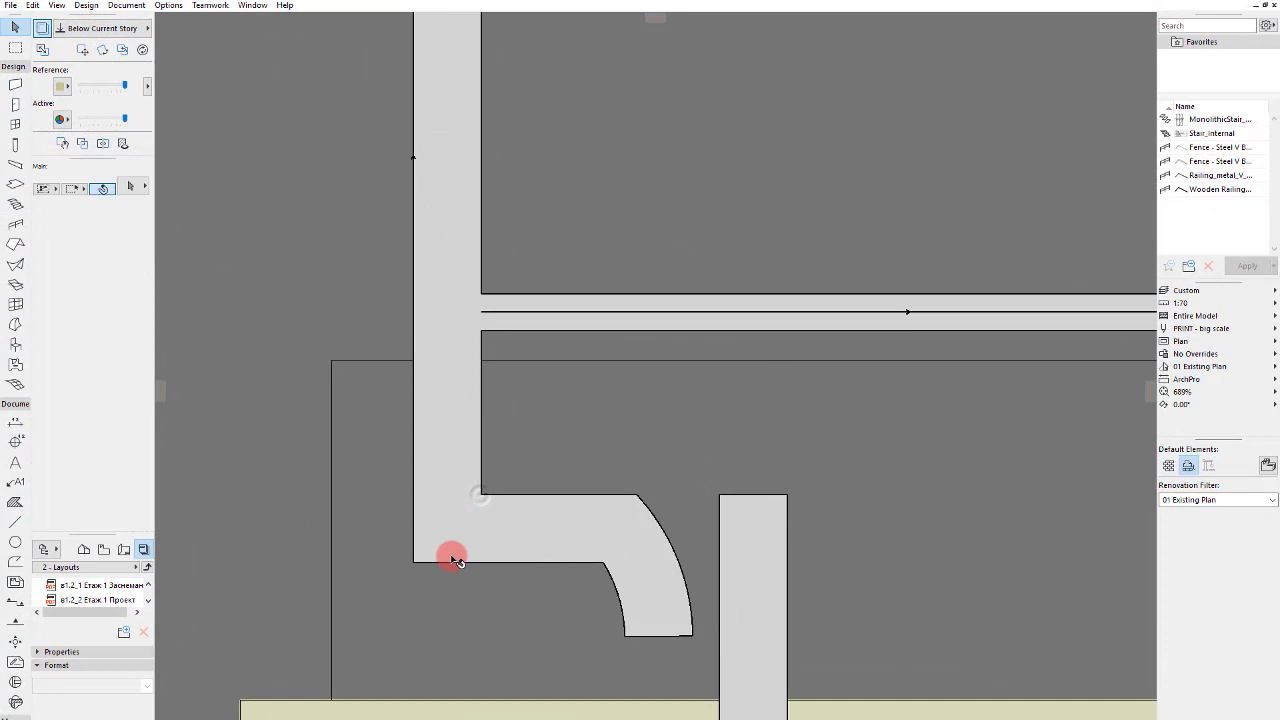
{"action": "key", "text": "Escape"}
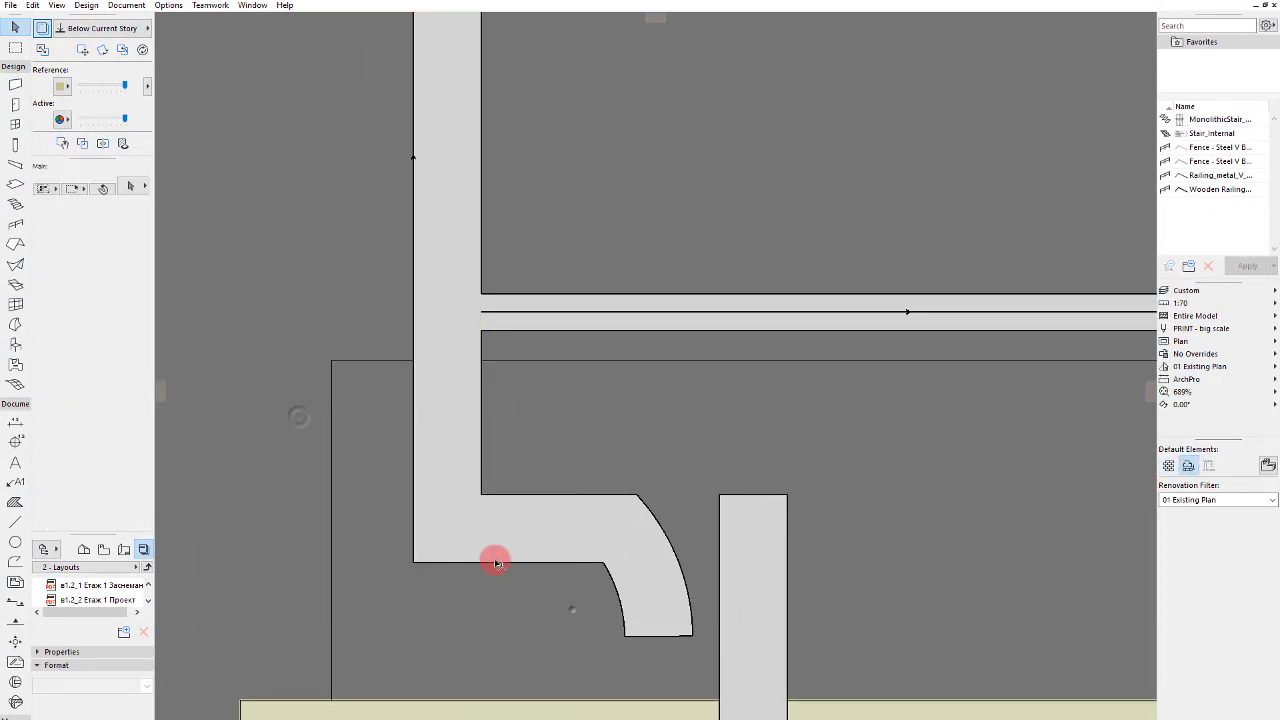
{"action": "left_click", "coordinate": [305, 433]}
{"action": "key", "text": "Escape"}
{"action": "key", "text": "space"}
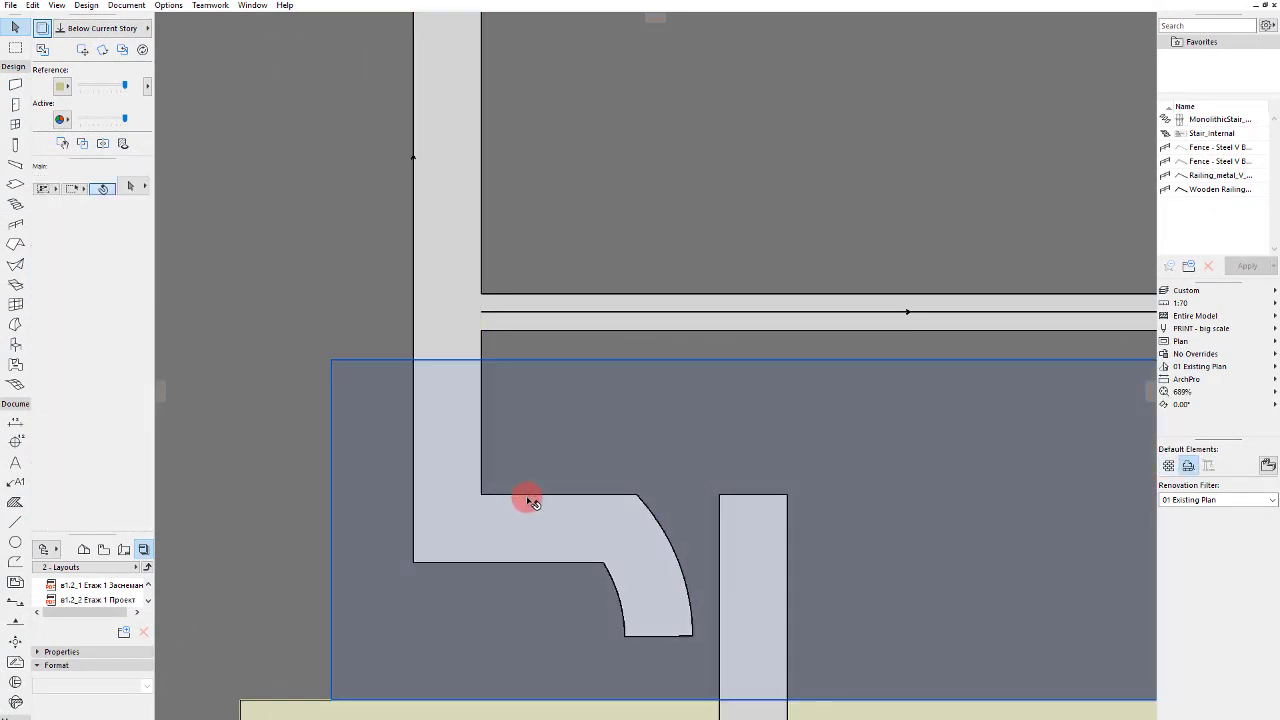
{"action": "left_click", "coordinate": [531, 502]}
{"action": "left_click", "coordinate": [136, 318]}
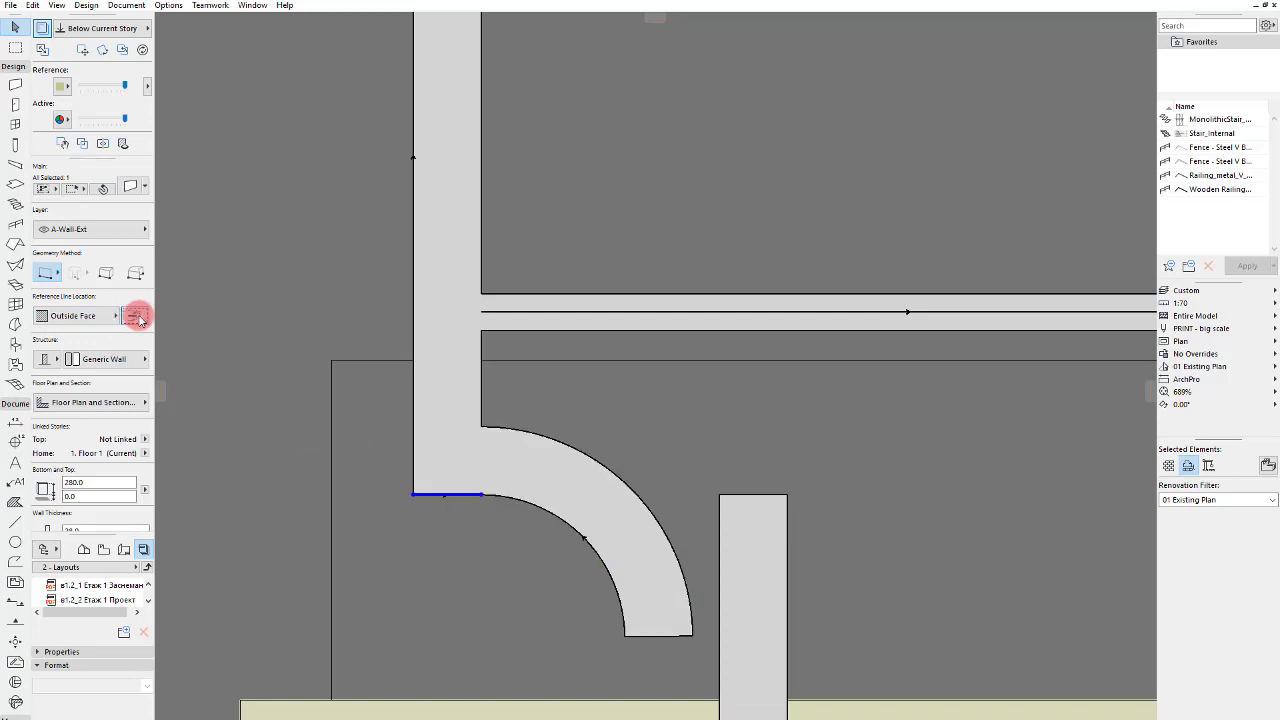
{"action": "key", "text": "Escape"}
Step: Draw a short straight exterior wall across the curved wall's lower end, from its outer corner to its inner corner
{"action": "scroll", "coordinate": [464, 347], "scroll_direction": "down", "scroll_amount": 3}
{"action": "scroll", "coordinate": [536, 322], "scroll_direction": "down", "scroll_amount": 1}
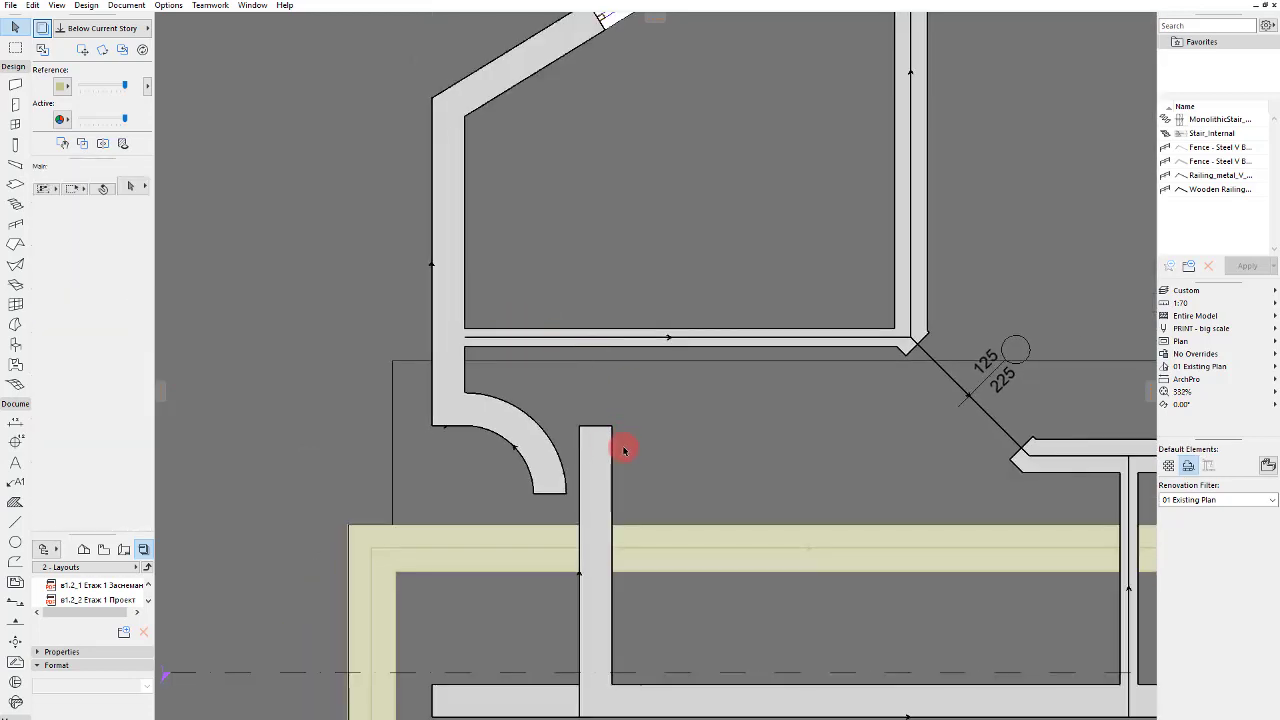
{"action": "left_click", "coordinate": [582, 470]}
{"action": "left_click", "coordinate": [578, 467], "text": "alt"}
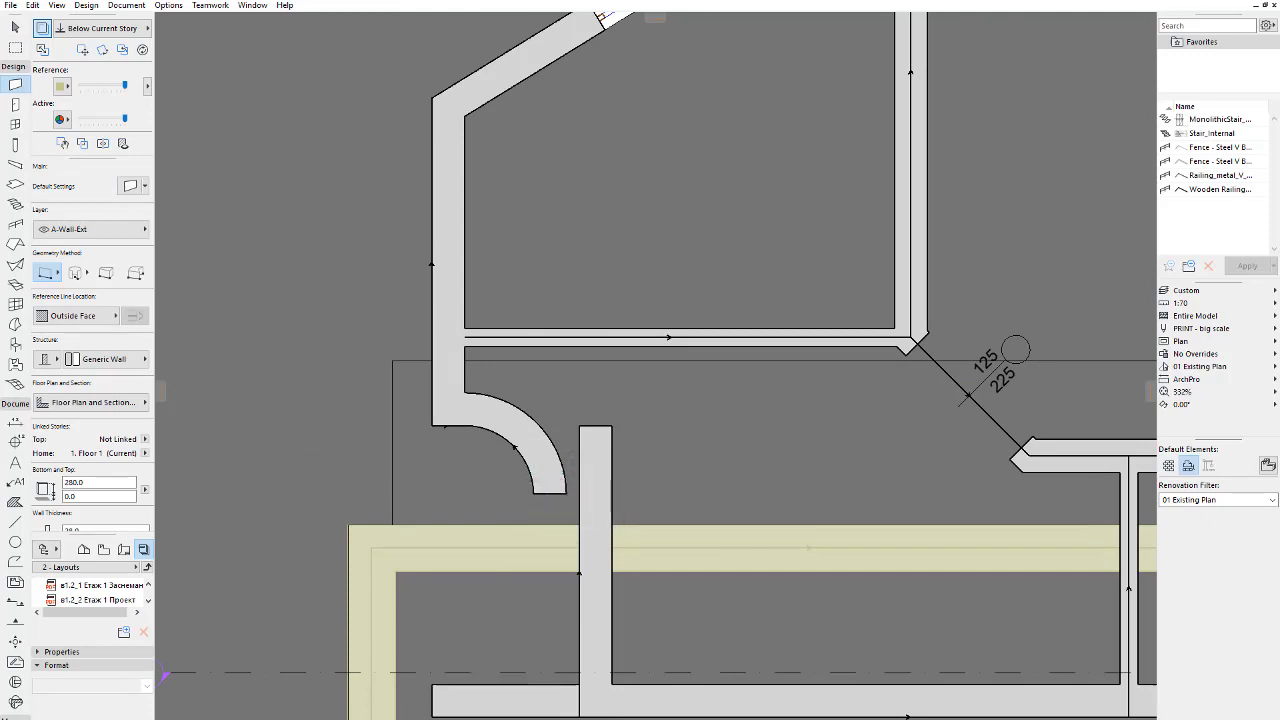
{"action": "left_click", "coordinate": [92, 316]}
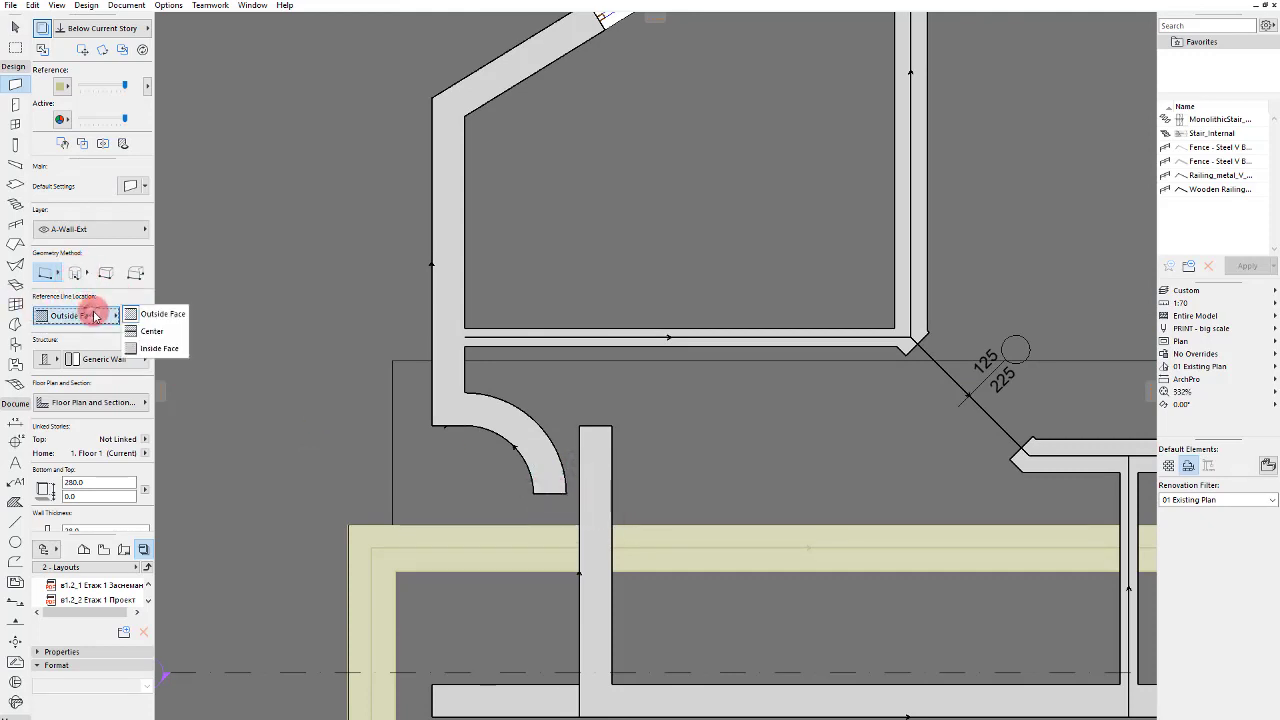
{"action": "left_click", "coordinate": [572, 428]}
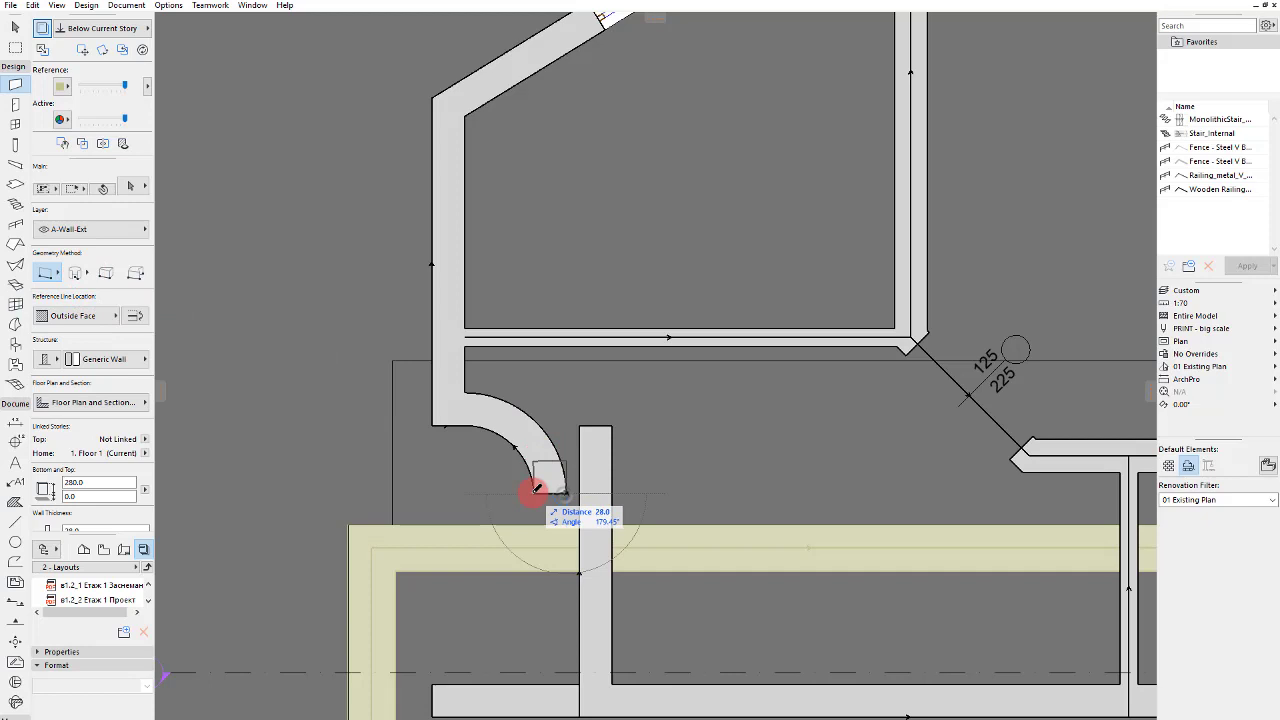
Step: Intersect the short wall at the curved wall's lower end with the adjacent vertical exterior wall
{"action": "left_click", "coordinate": [566, 467], "text": "shift"}
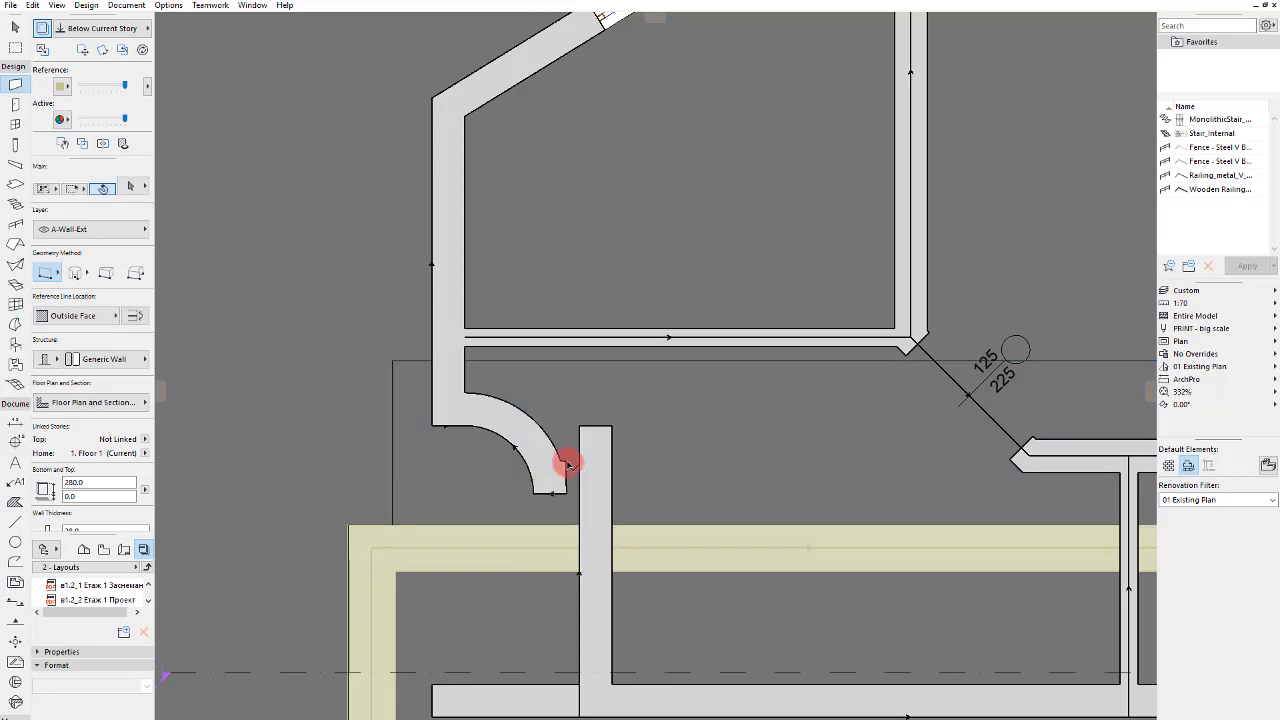
{"action": "left_click", "coordinate": [593, 437], "text": "shift"}
{"action": "left_click", "coordinate": [683, 428]}
{"action": "scroll", "coordinate": [606, 371], "scroll_direction": "down", "scroll_amount": 4}
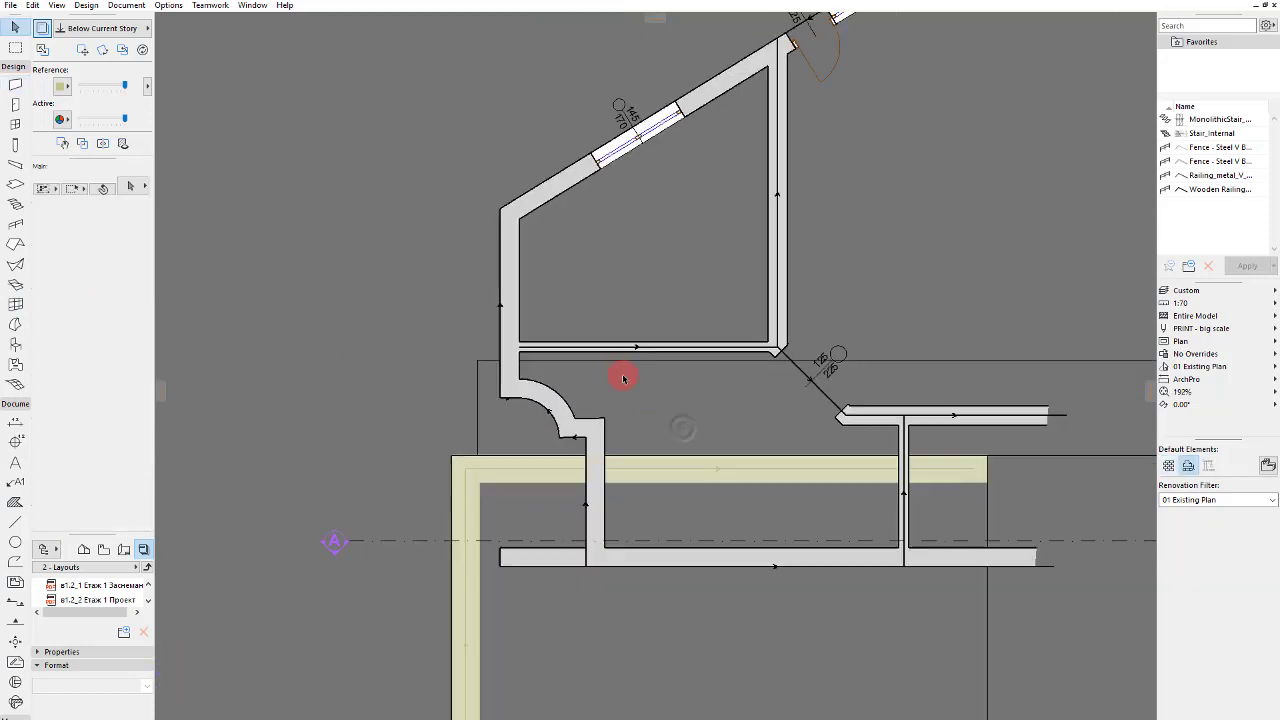
Step: Try to move the lower vertical exterior wall into line with the left exterior wall, and undo the move
{"action": "scroll", "coordinate": [603, 434], "scroll_direction": "up", "scroll_amount": 3}
{"action": "left_click", "coordinate": [600, 459]}
{"action": "left_click_drag", "start_coordinate": [600, 459], "coordinate": [475, 370]}
{"action": "scroll", "coordinate": [475, 370], "scroll_direction": "up", "scroll_amount": 1}
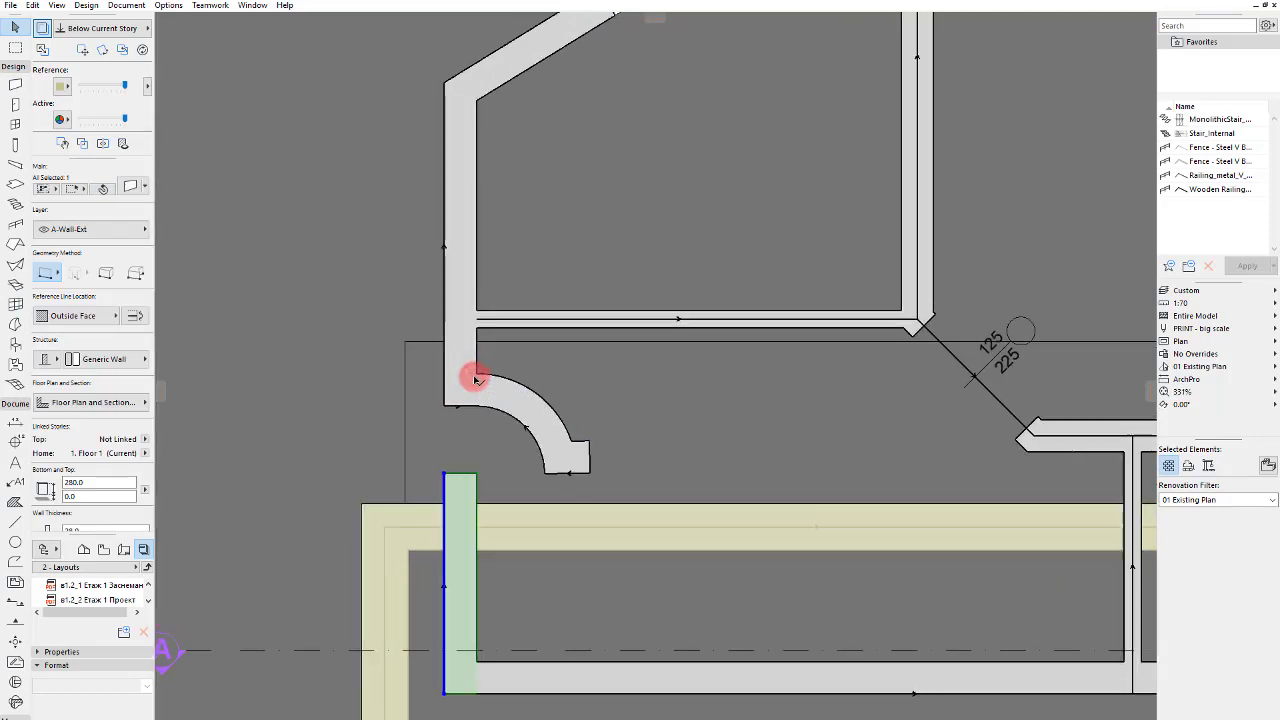
{"action": "key", "text": "ctrl+z"}
{"action": "left_click", "coordinate": [634, 398]}
{"action": "scroll", "coordinate": [590, 397], "scroll_direction": "down", "scroll_amount": 3}
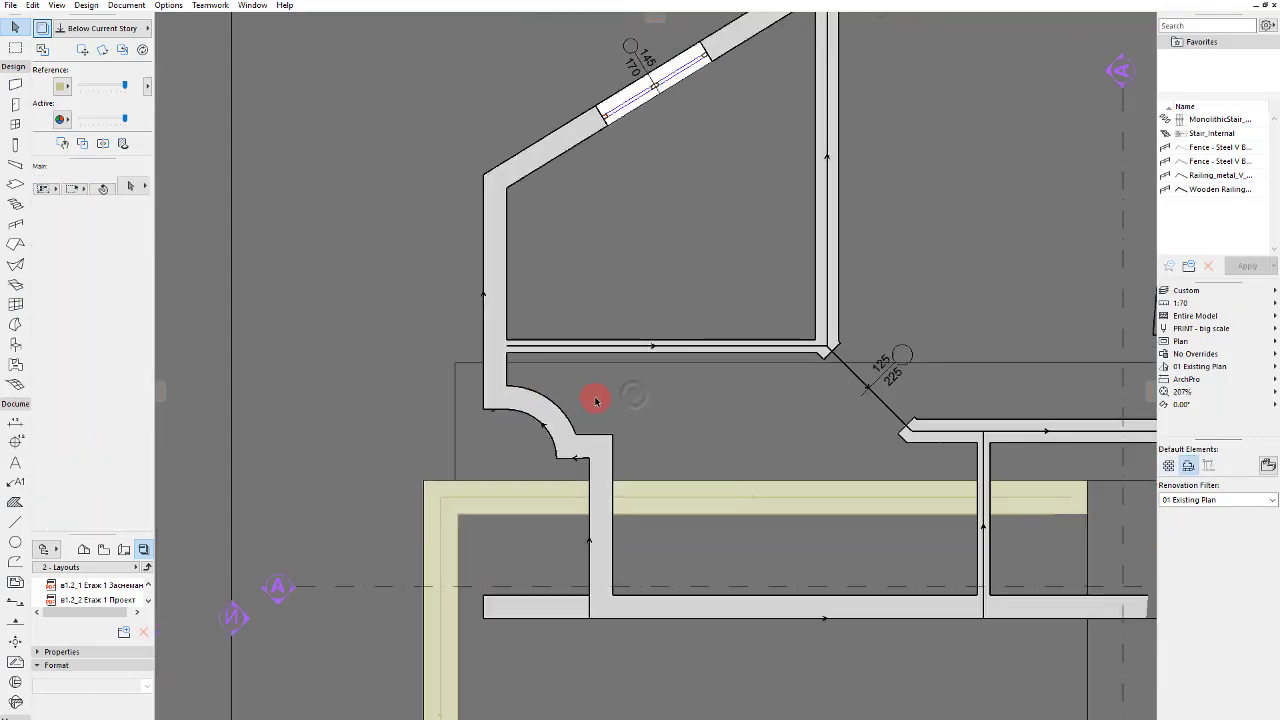
{"action": "scroll", "coordinate": [583, 400], "scroll_direction": "up", "scroll_amount": 3}
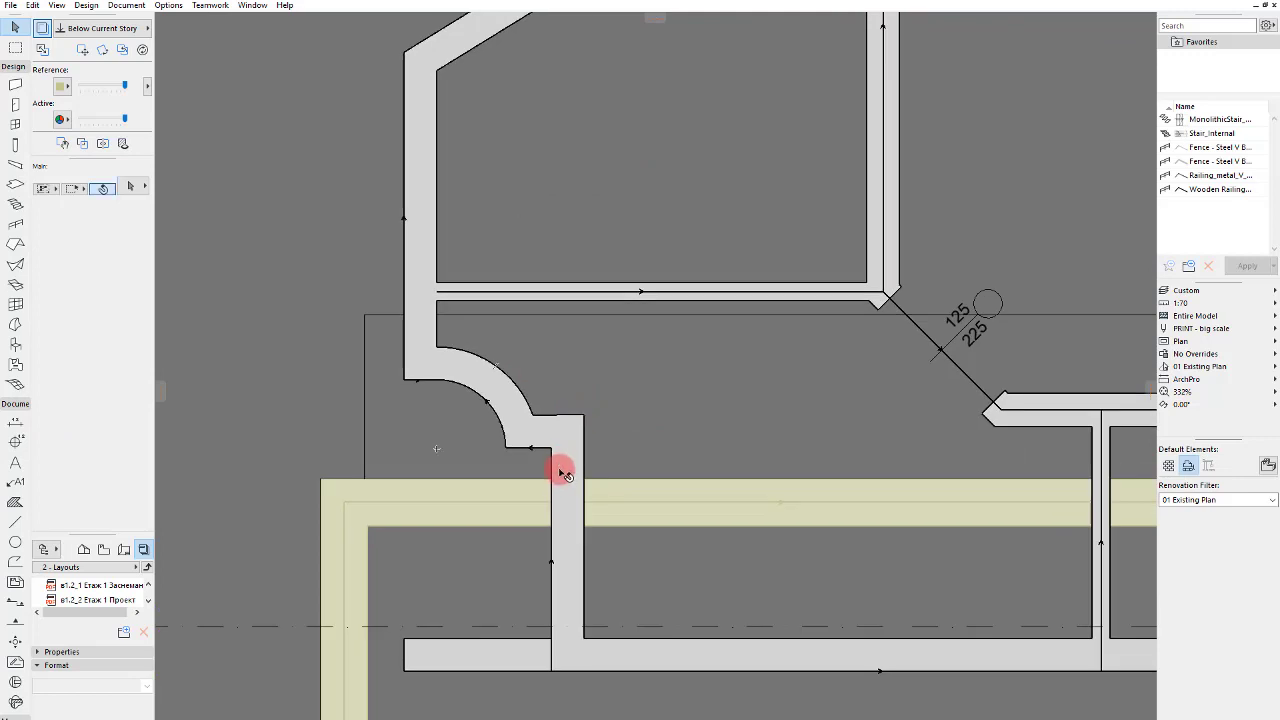
{"action": "left_click", "coordinate": [560, 478]}
{"action": "left_click", "coordinate": [586, 420]}
{"action": "scroll", "coordinate": [587, 420], "scroll_direction": "up", "scroll_amount": 4}
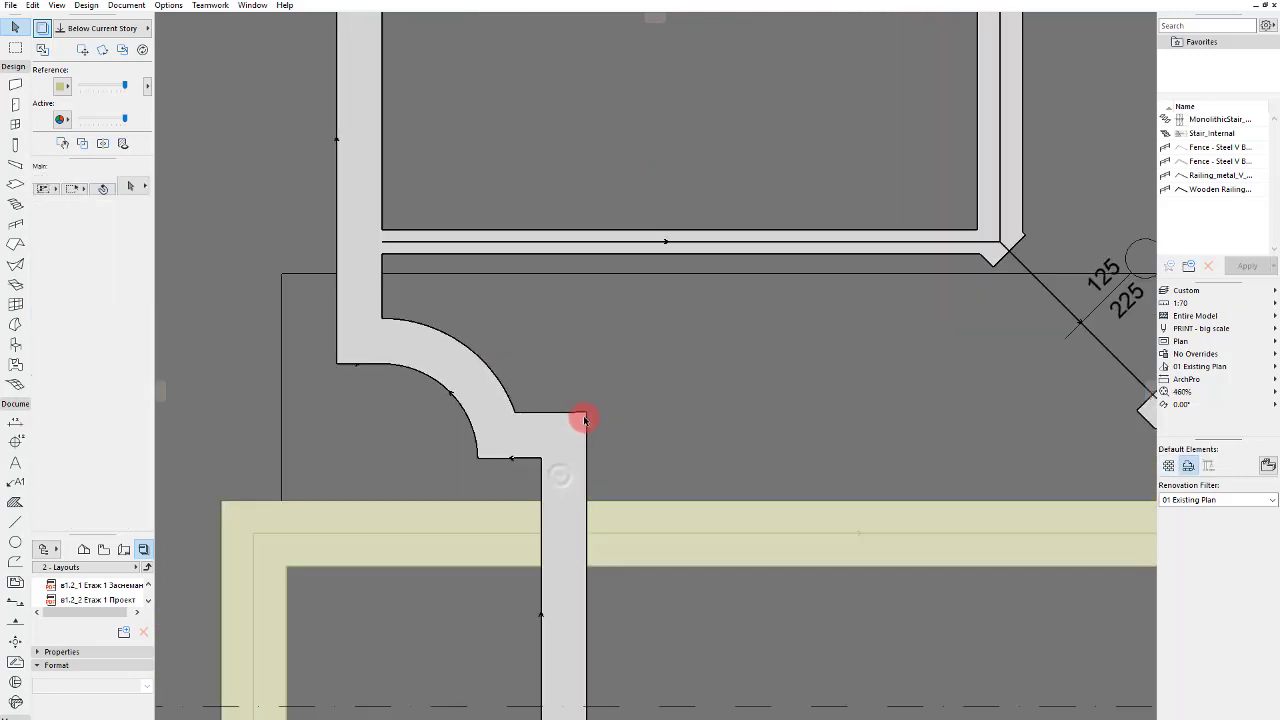
{"action": "left_click", "coordinate": [589, 411]}
{"action": "left_click_drag", "start_coordinate": [590, 412], "coordinate": [519, 412]}
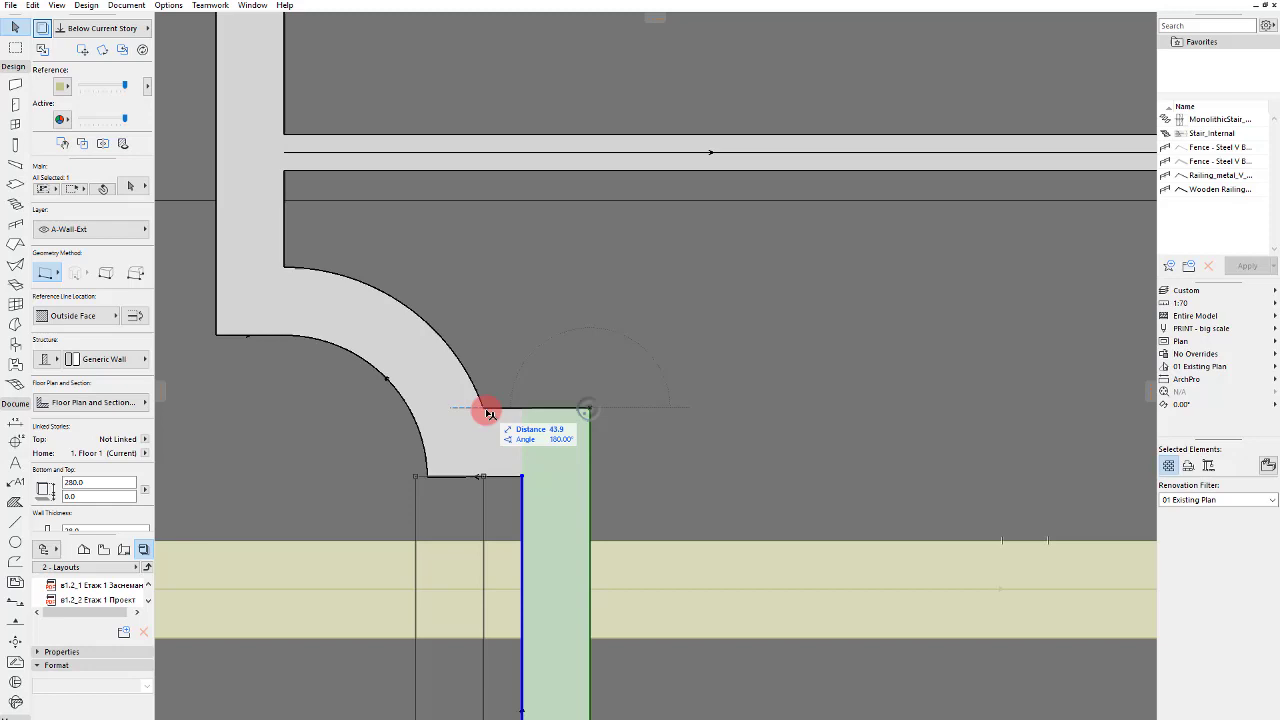
{"action": "key", "text": "Escape"}
{"action": "key", "text": "Escape"}
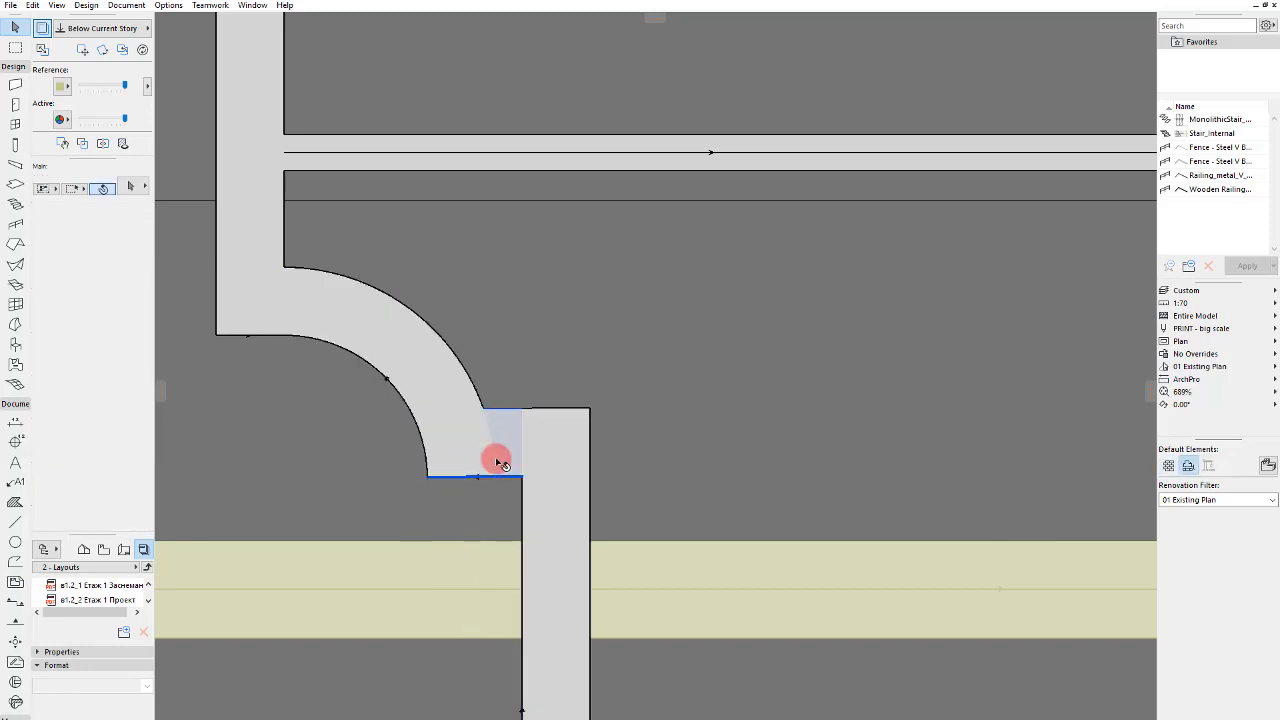
Step: Stretch the short connecting wall's reference line end past the far face of the lower vertical wall
{"action": "left_click", "coordinate": [496, 459]}
{"action": "left_click", "coordinate": [522, 477]}
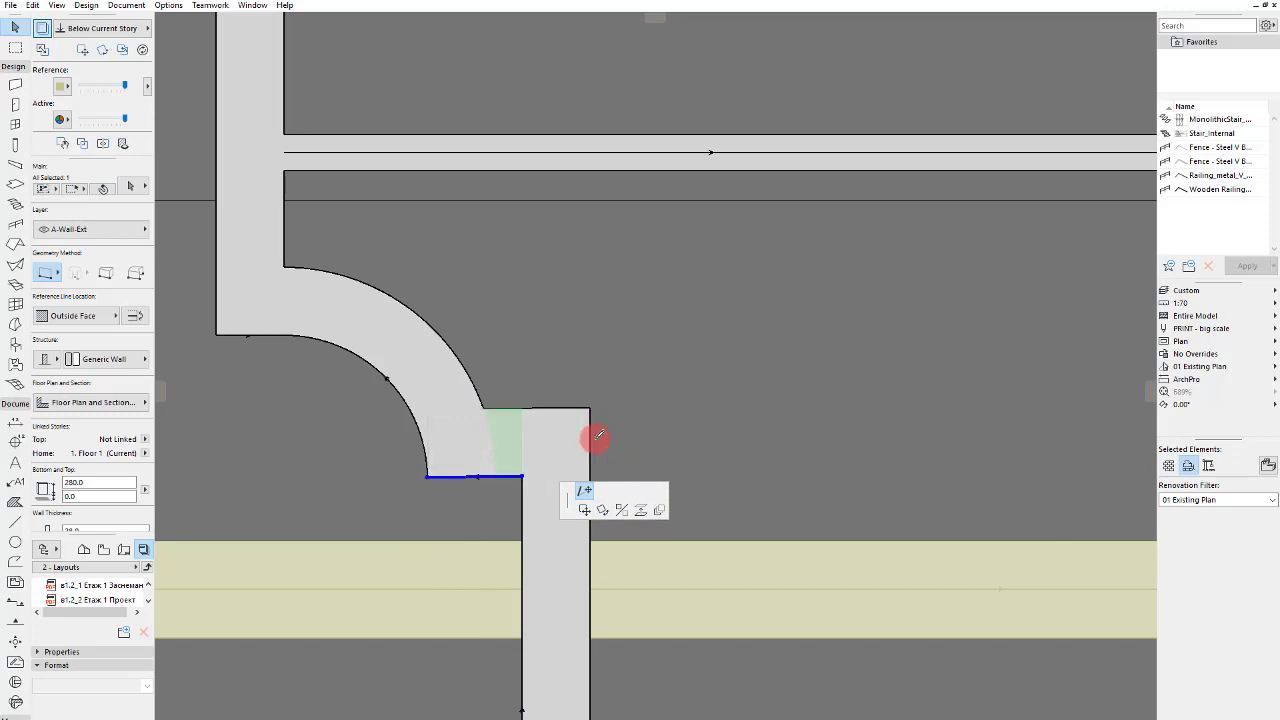
{"action": "left_click", "coordinate": [591, 437]}
{"action": "key", "text": "Escape"}
Step: Intersect the stretched connecting wall with the lower vertical exterior wall to form a clean corner
{"action": "left_click", "coordinate": [509, 443]}
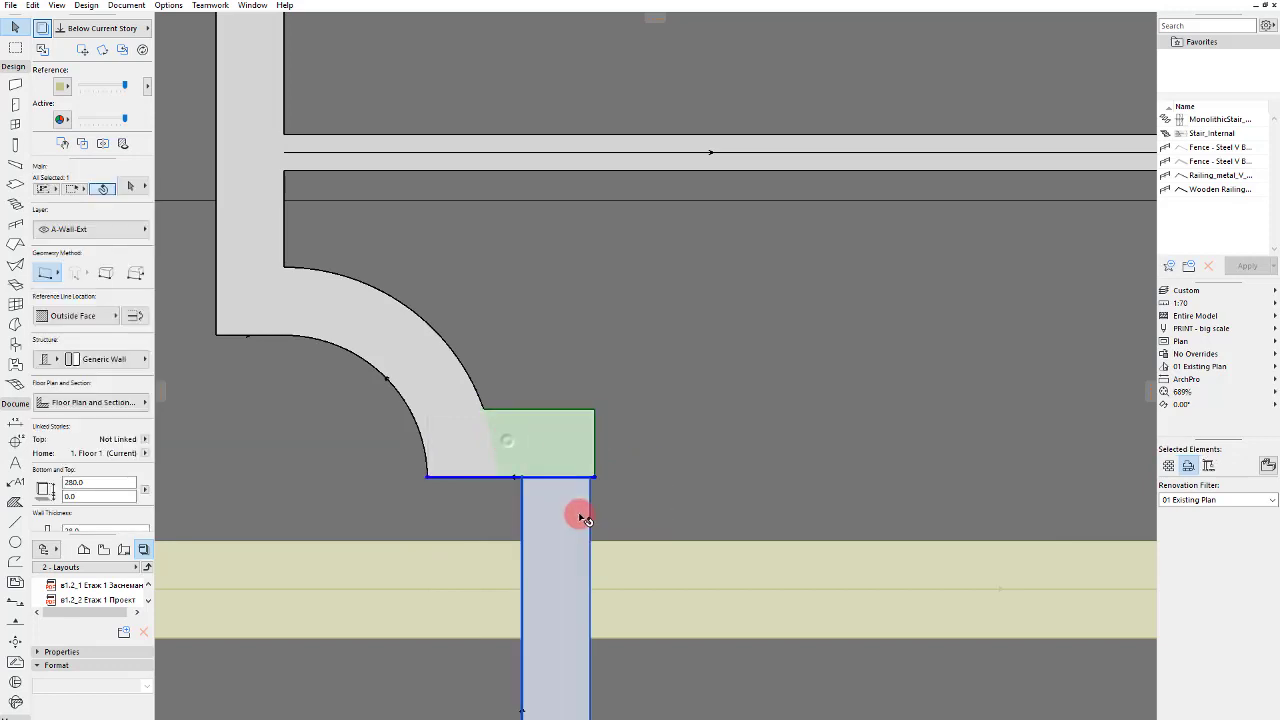
{"action": "left_click", "coordinate": [581, 515], "text": "shift"}
{"action": "key", "text": "ctrl+i"}
{"action": "key", "text": "Escape"}
{"action": "scroll", "coordinate": [610, 430], "scroll_direction": "down", "scroll_amount": 5}
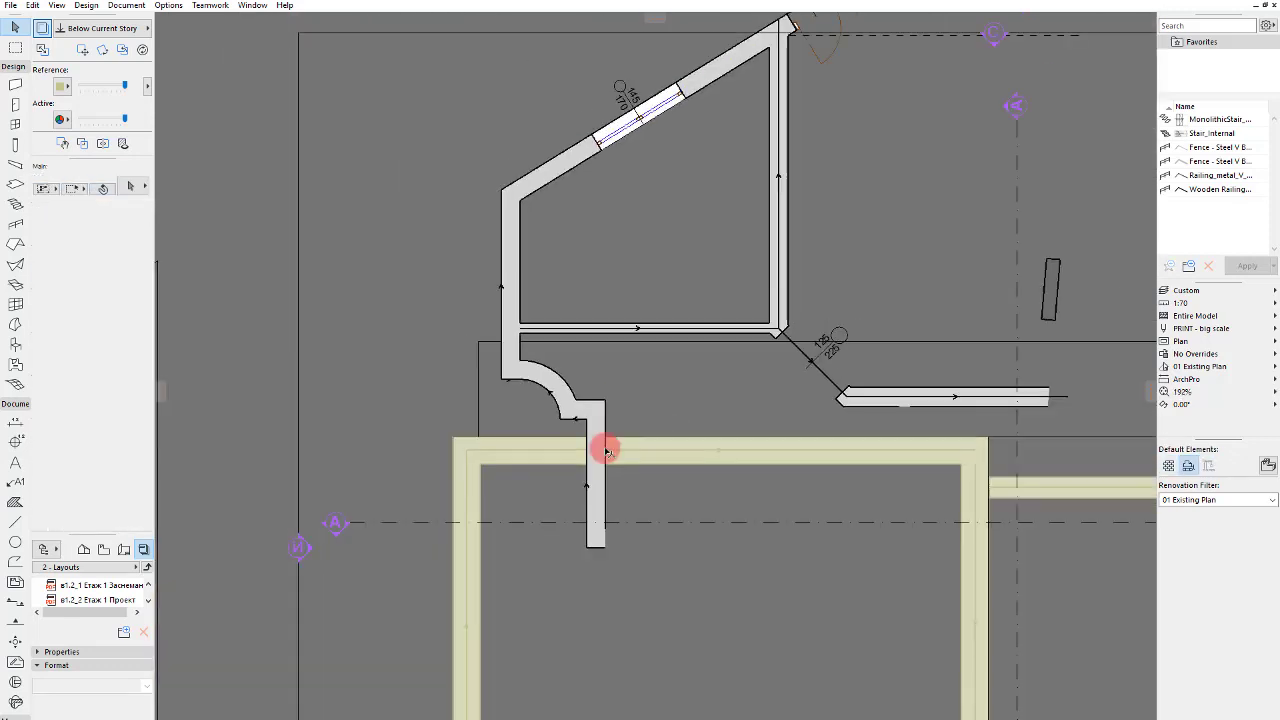
Step: Intersect the lower vertical exterior wall with the horizontal bottom exterior wall, trimming the part that projects beyond the corner
{"action": "scroll", "coordinate": [603, 443], "scroll_direction": "up", "scroll_amount": 3}
{"action": "scroll", "coordinate": [542, 432], "scroll_direction": "down", "scroll_amount": 3}
{"action": "left_click", "coordinate": [542, 452]}
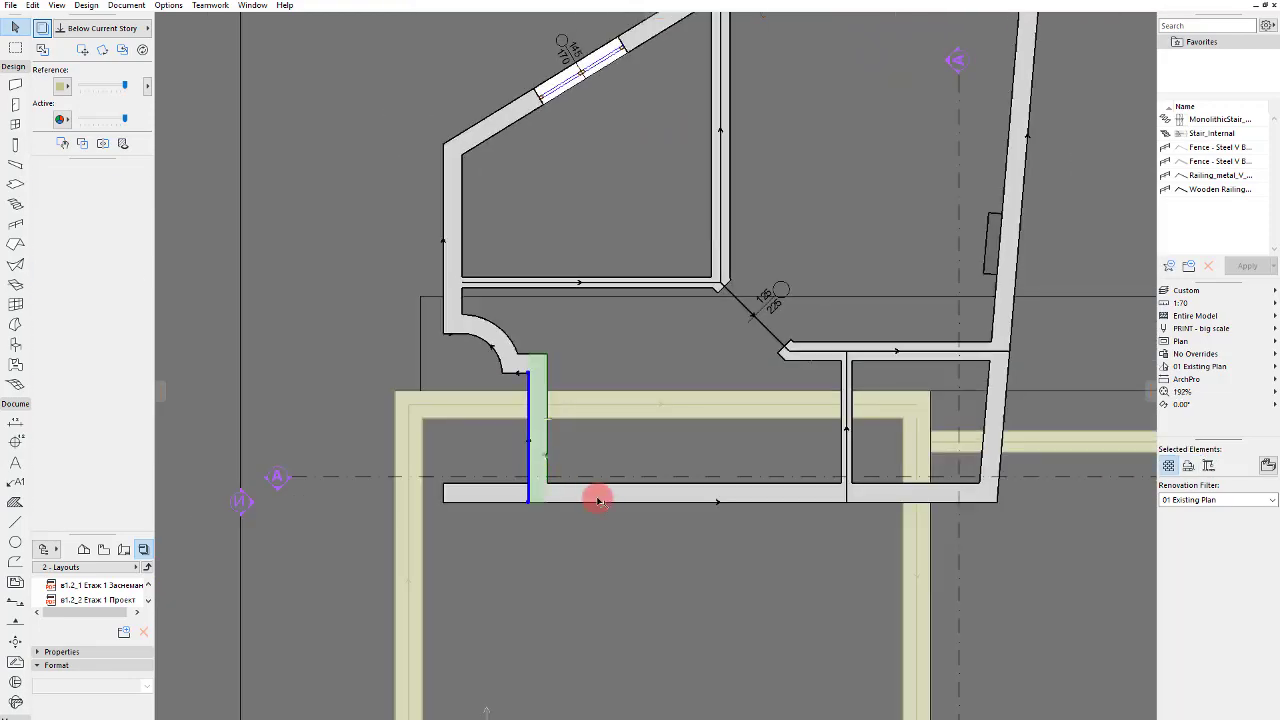
{"action": "left_click", "coordinate": [597, 501], "text": "shift"}
{"action": "key", "text": "ctrl+i"}
{"action": "scroll", "coordinate": [620, 450], "scroll_direction": "down", "scroll_amount": 4}
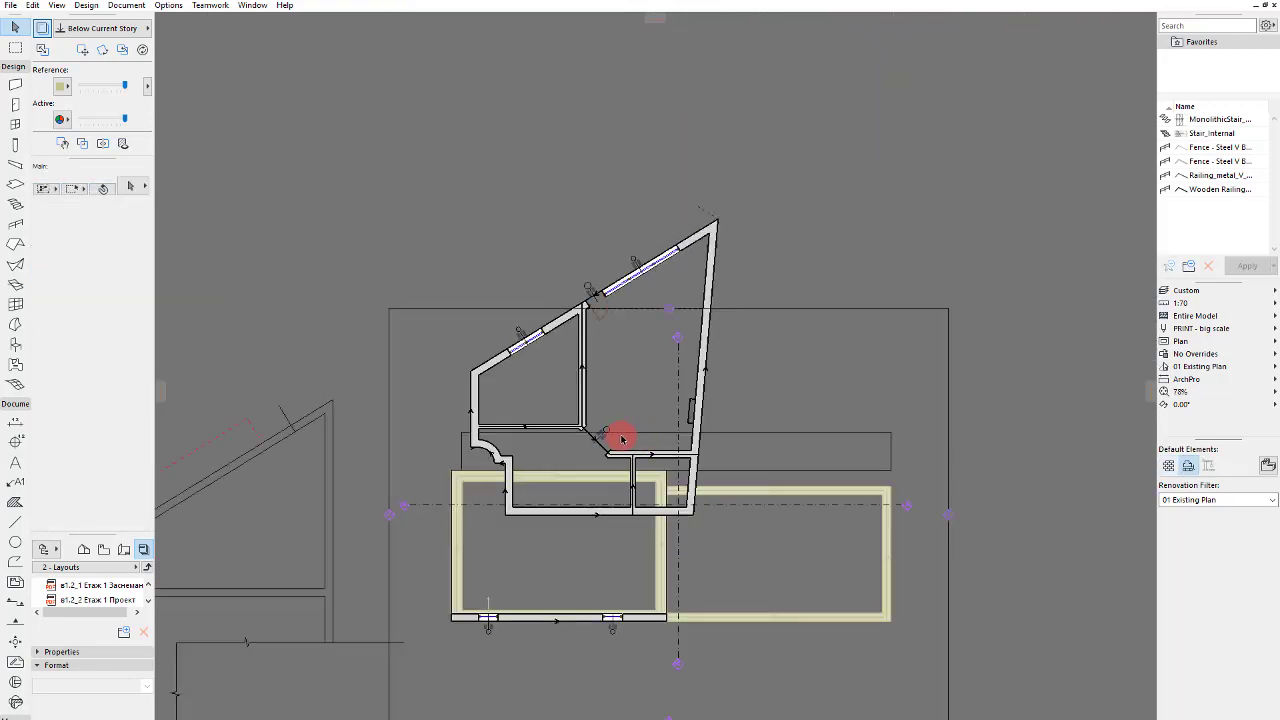
Step: On the Foundations story, move the upper foundation wall to the apartment's upper-left corner and stretch its other end to the top-right corner
{"action": "scroll", "coordinate": [625, 440], "scroll_direction": "up", "scroll_amount": 3}
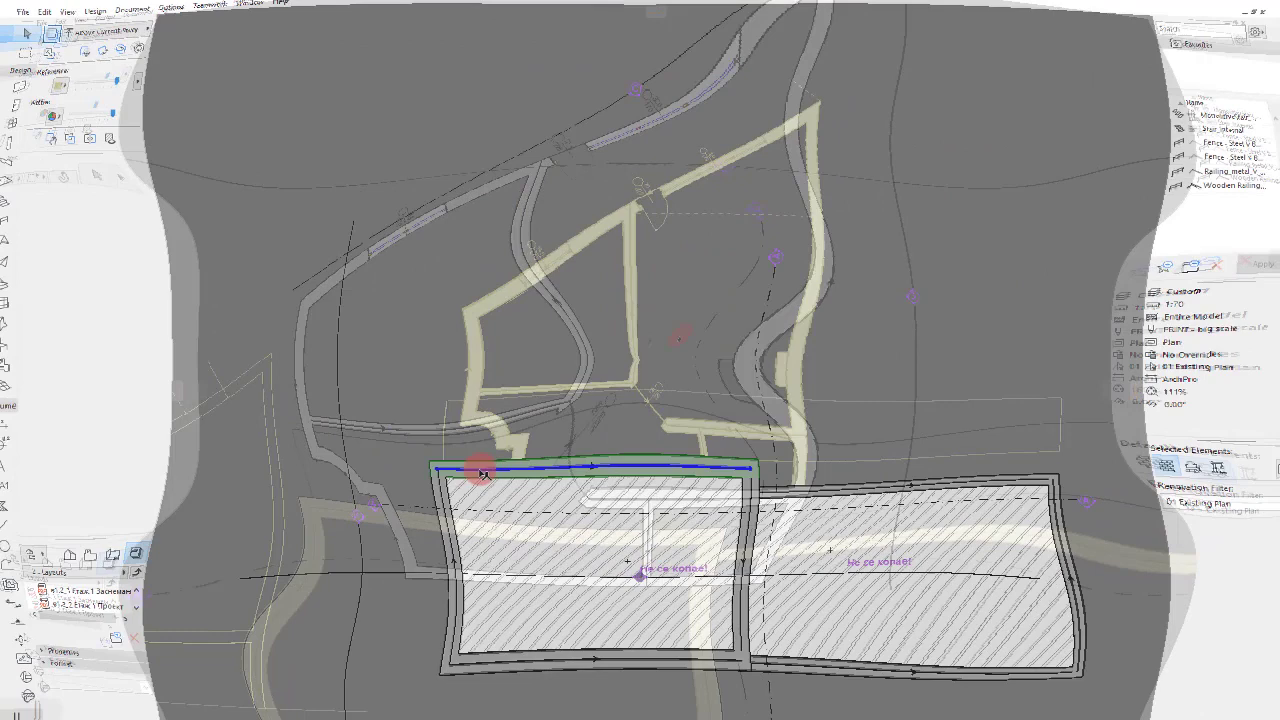
{"action": "left_click", "coordinate": [455, 461]}
{"action": "left_click_drag", "start_coordinate": [453, 465], "coordinate": [471, 310]}
{"action": "left_click", "coordinate": [766, 314]}
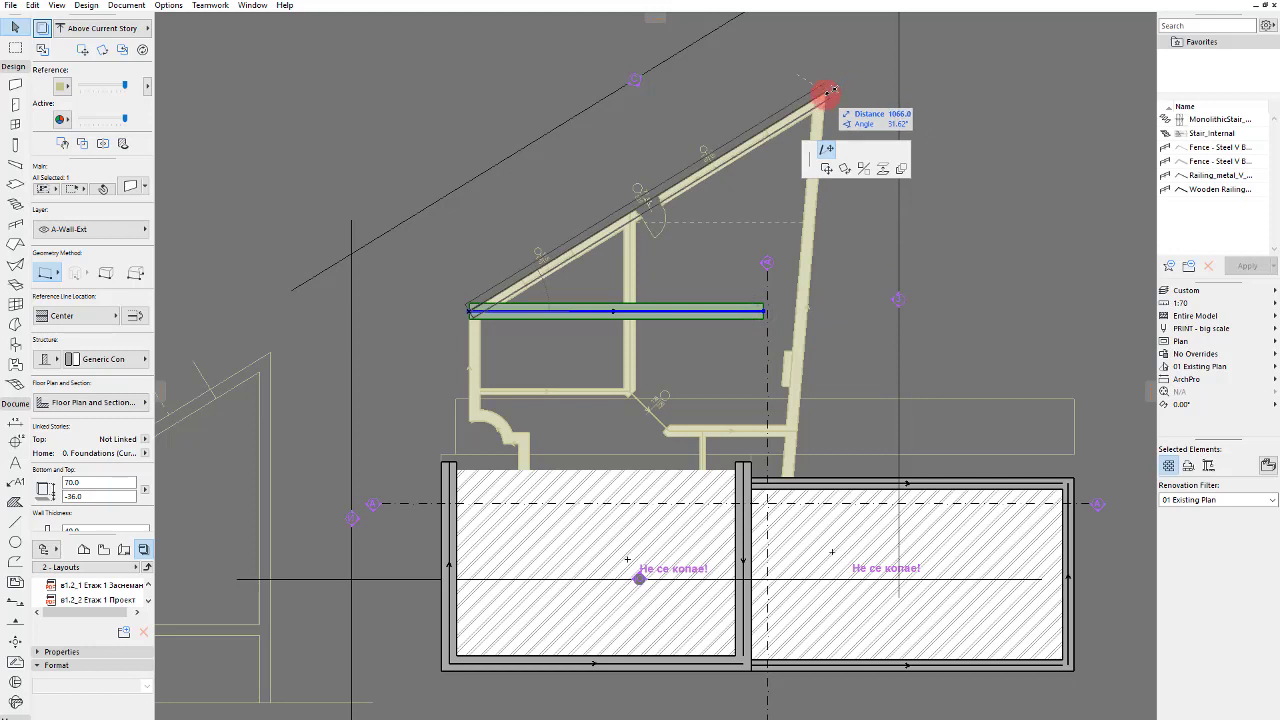
{"action": "left_click", "coordinate": [828, 90]}
{"action": "scroll", "coordinate": [830, 95], "scroll_direction": "up", "scroll_amount": 5}
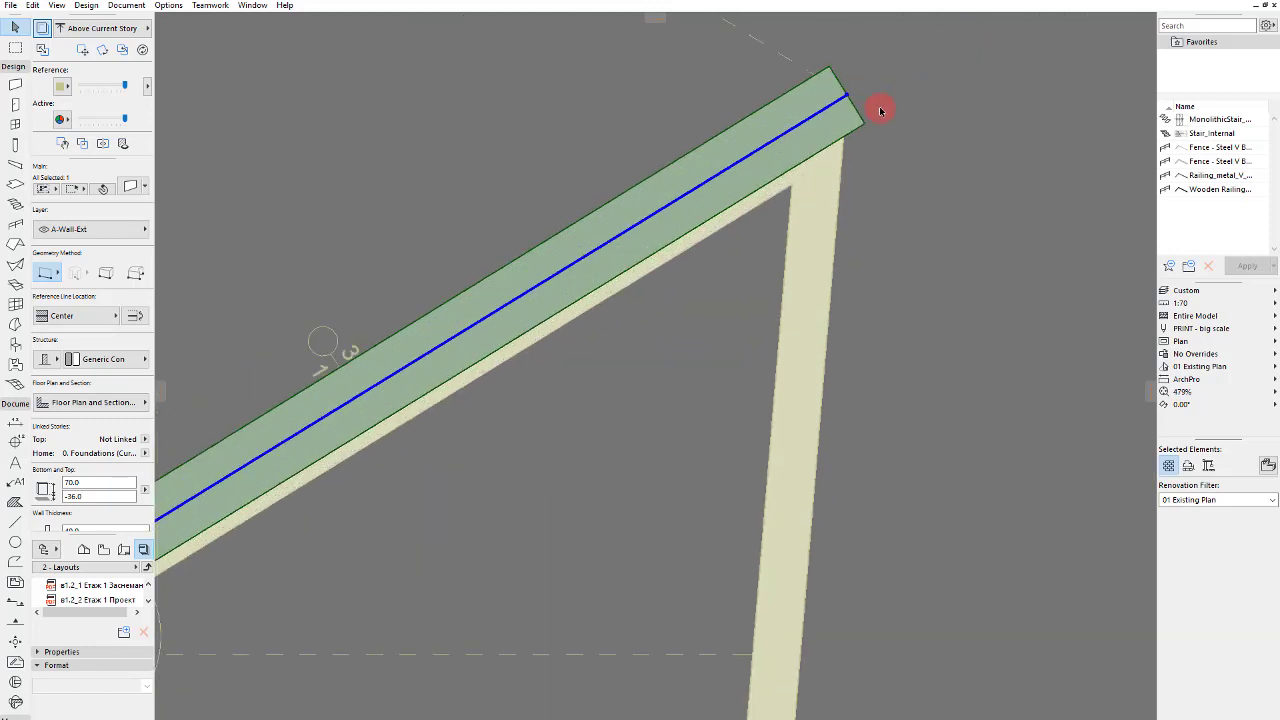
{"action": "left_click", "coordinate": [883, 111]}
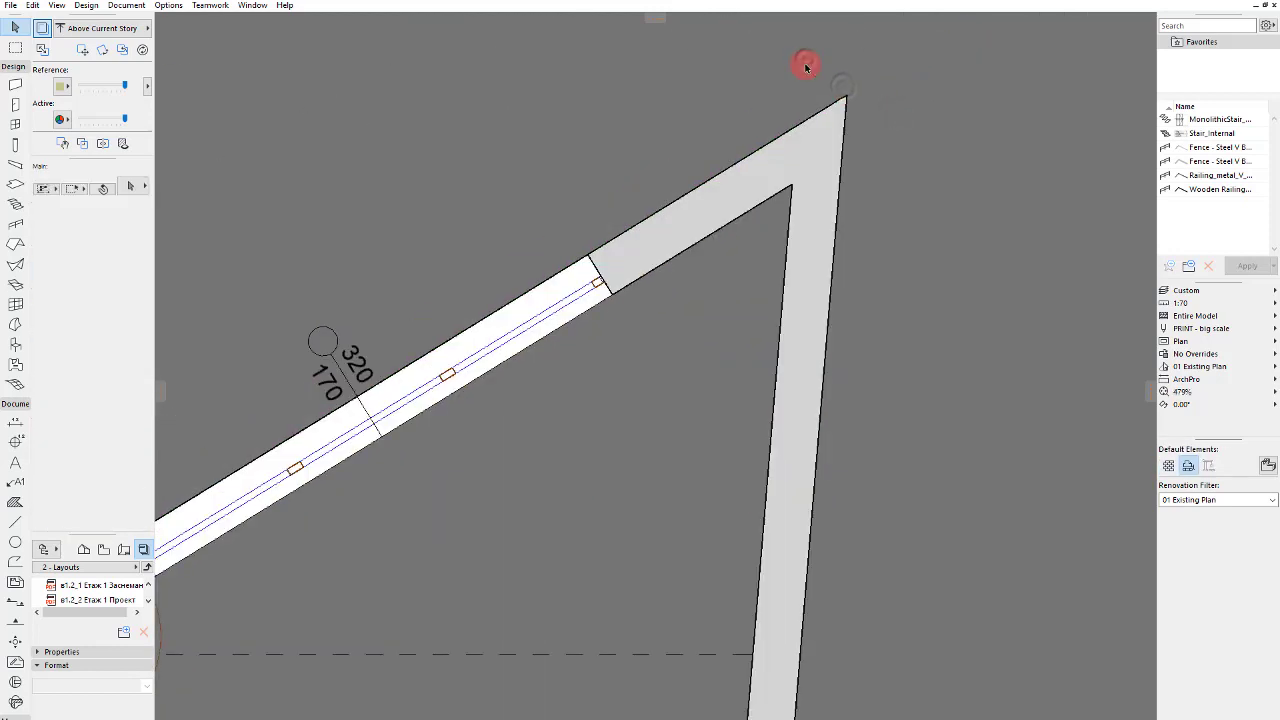
Step: Shift the sloped foundation wall inward so it covers the apartment's sloped exterior wall
{"action": "left_click", "coordinate": [802, 87]}
{"action": "left_click", "coordinate": [800, 104]}
{"action": "key", "text": "ctrl+d"}
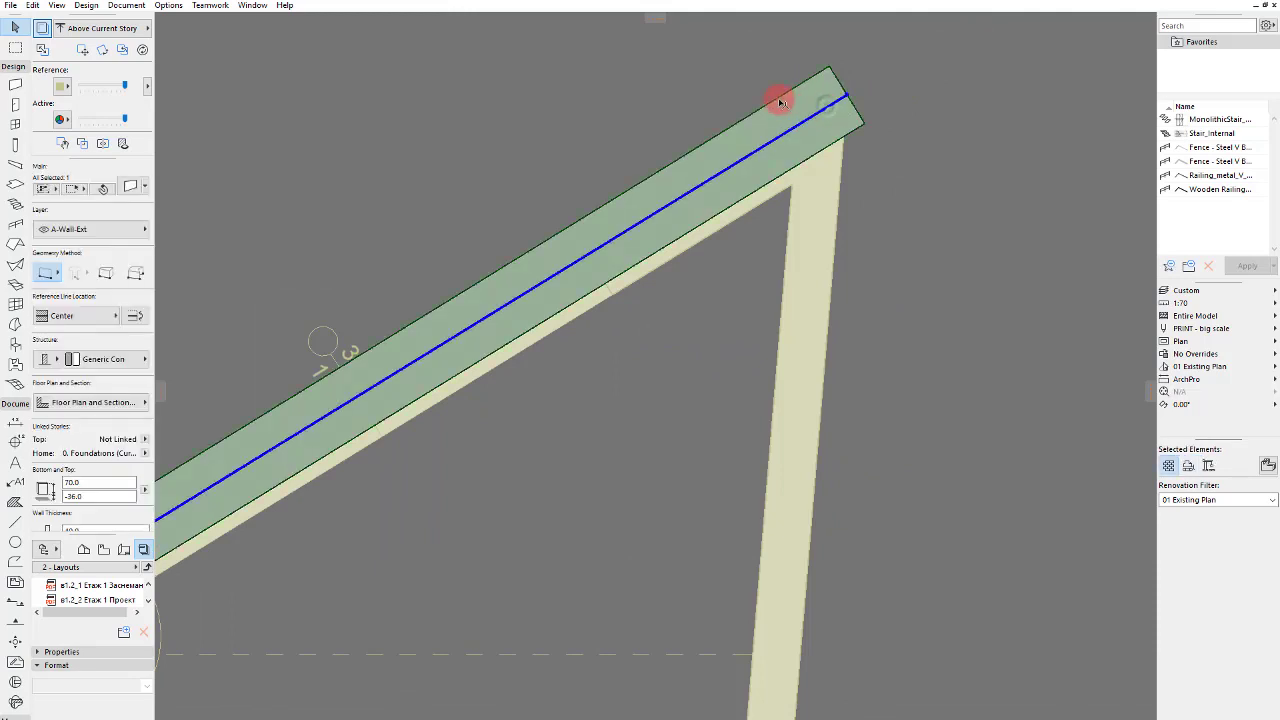
{"action": "left_click", "coordinate": [778, 98]}
{"action": "left_click", "coordinate": [802, 125]}
{"action": "left_click", "coordinate": [980, 151]}
{"action": "scroll", "coordinate": [983, 145], "scroll_direction": "down", "scroll_amount": 6}
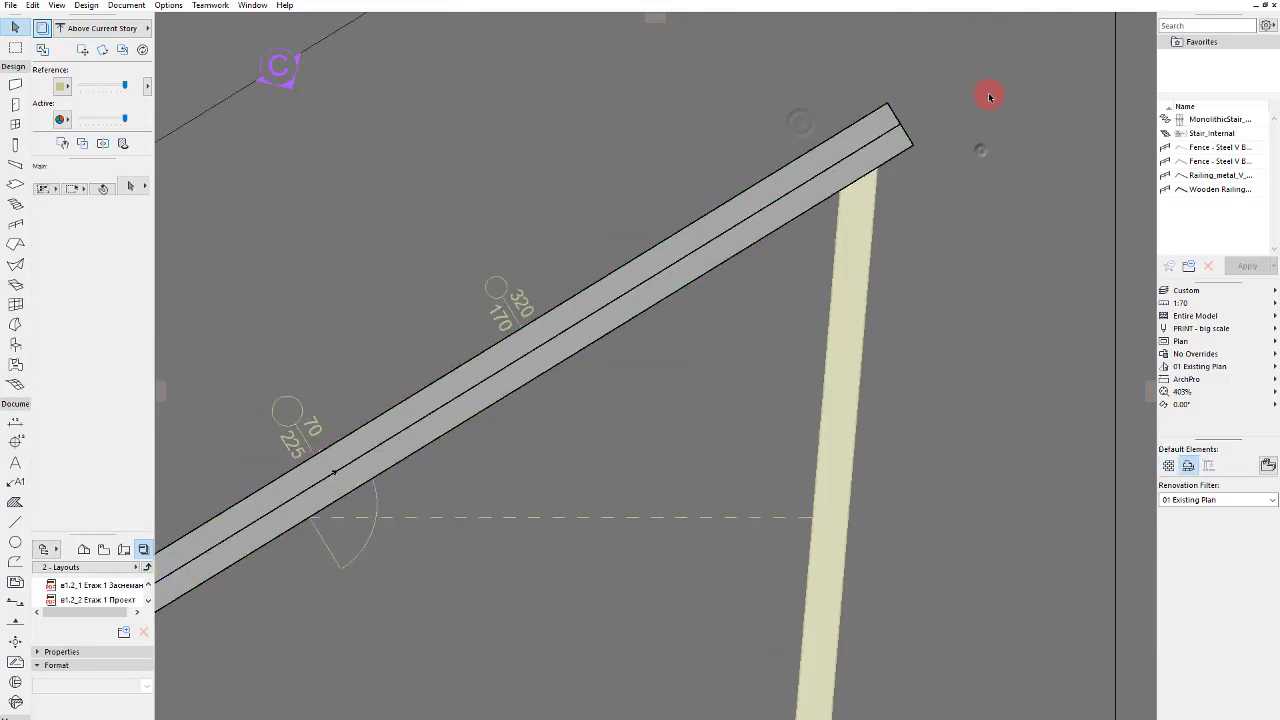
Step: Move the left foundation wall up onto the apartment's left exterior wall, with their outer faces aligned
{"action": "scroll", "coordinate": [757, 385], "scroll_direction": "up", "scroll_amount": 4}
{"action": "left_click", "coordinate": [620, 371]}
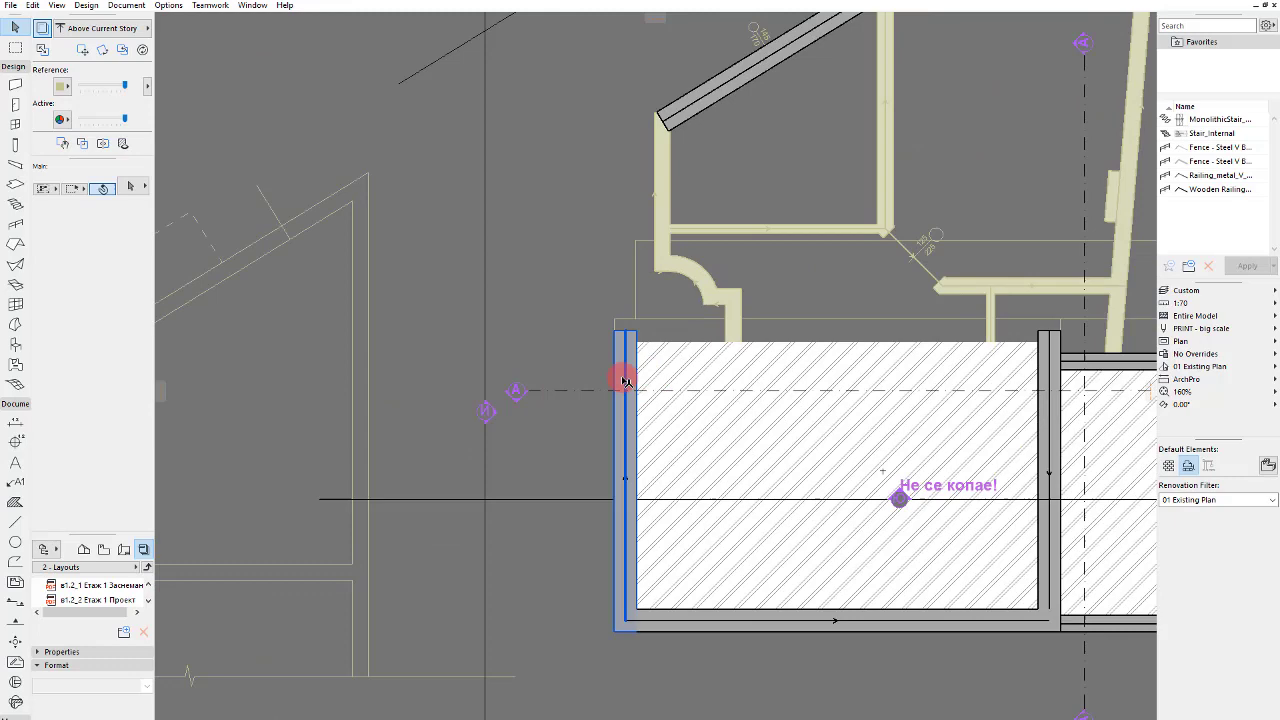
{"action": "left_click_drag", "start_coordinate": [637, 321], "coordinate": [655, 153]}
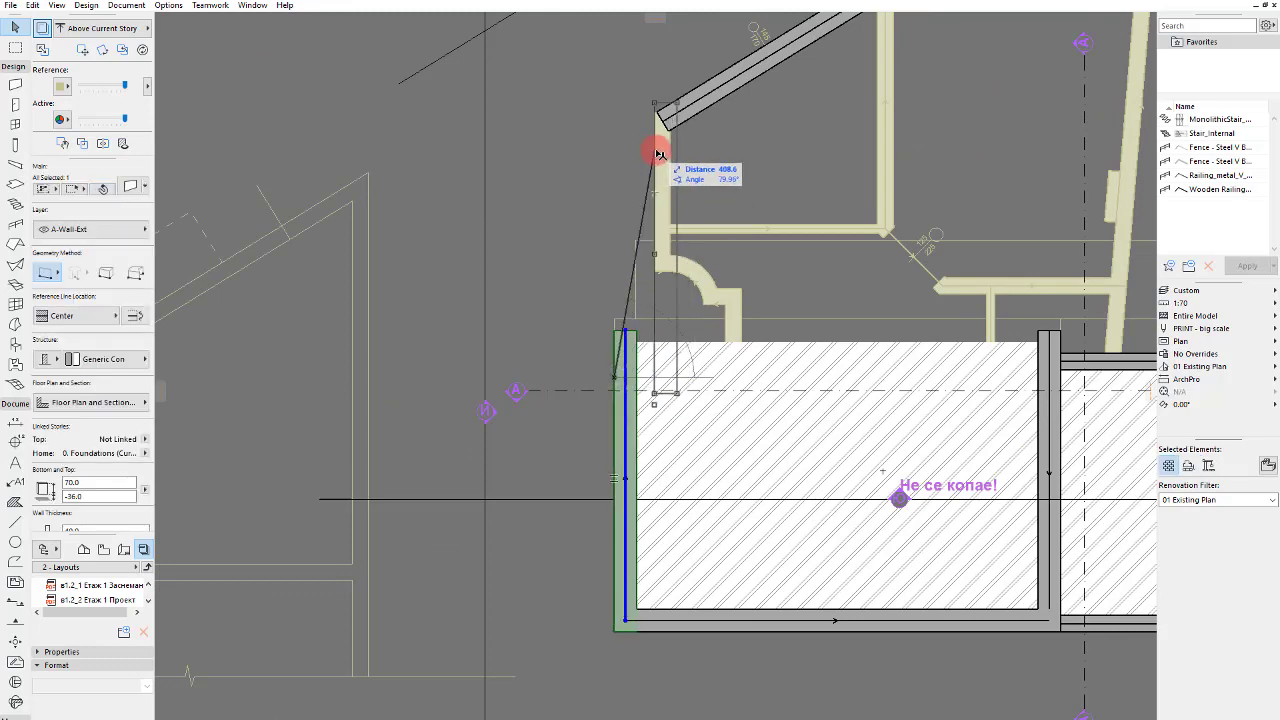
{"action": "left_click", "coordinate": [656, 153]}
{"action": "key", "text": "Escape"}
{"action": "scroll", "coordinate": [704, 192], "scroll_direction": "down", "scroll_amount": 1}
{"action": "scroll", "coordinate": [855, 420], "scroll_direction": "up", "scroll_amount": 1}
{"action": "scroll", "coordinate": [932, 518], "scroll_direction": "down", "scroll_amount": 1}
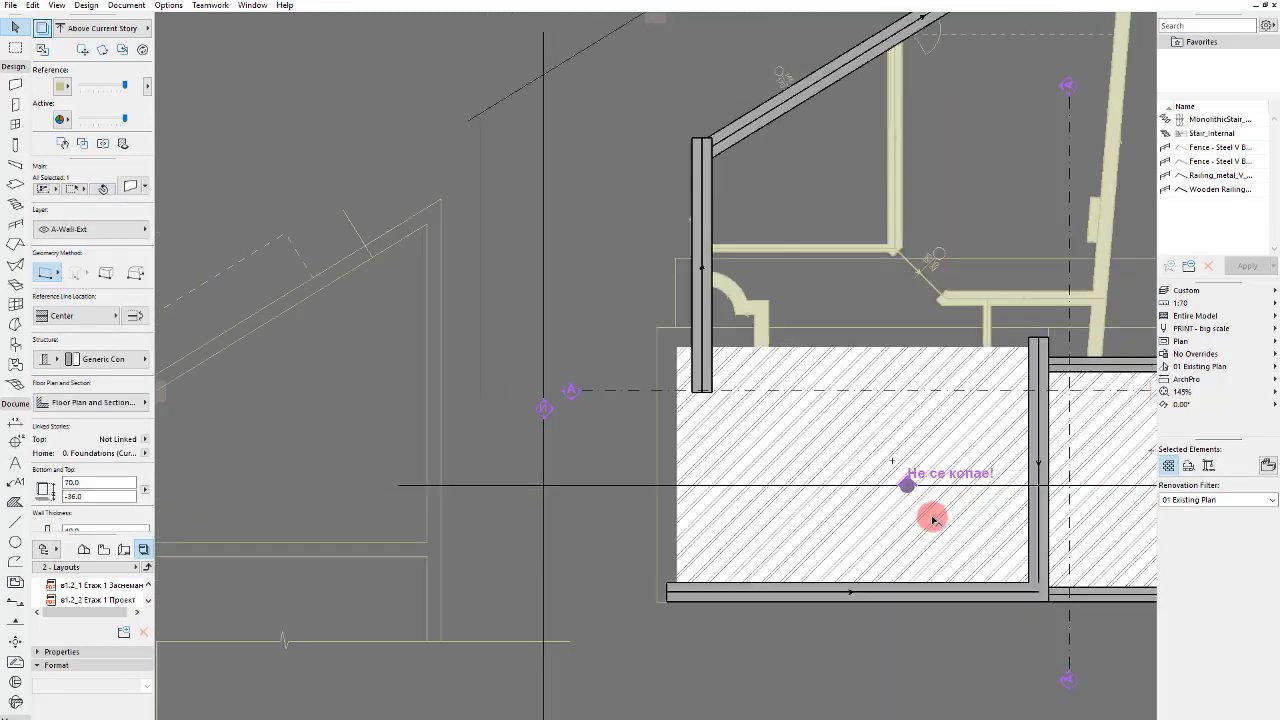
Step: Move the left hatched "Не се копае!" zone up over the apartment's outline
{"action": "left_click", "coordinate": [951, 474]}
{"action": "key", "text": "ctrl+d"}
{"action": "left_click", "coordinate": [946, 457]}
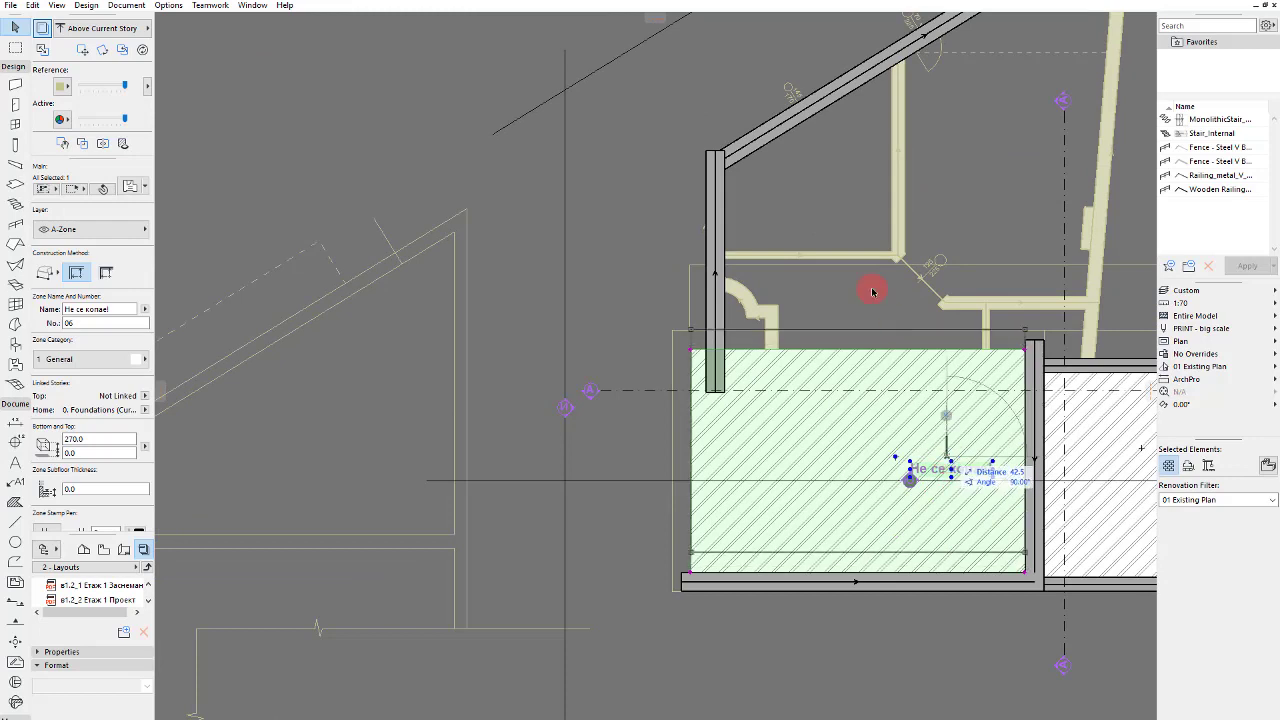
{"action": "left_click", "coordinate": [909, 161]}
{"action": "key", "text": "Escape"}
{"action": "scroll", "coordinate": [860, 345], "scroll_direction": "down", "scroll_amount": 2}
{"action": "middle_click_drag", "start_coordinate": [935, 342], "coordinate": [808, 311]}
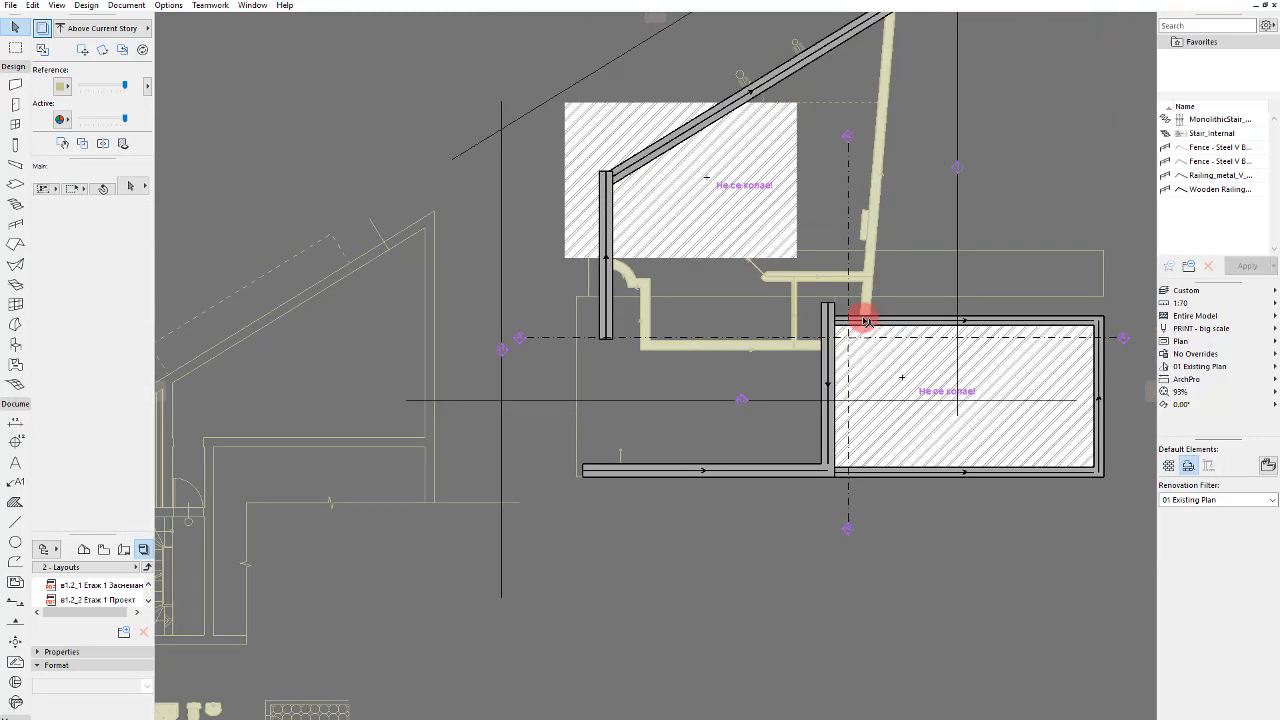
Step: Move the bottom foundation wall straight up onto the apartment's bottom exterior wall
{"action": "left_click", "coordinate": [725, 478]}
{"action": "key", "text": "ctrl+d"}
{"action": "left_click", "coordinate": [725, 477]}
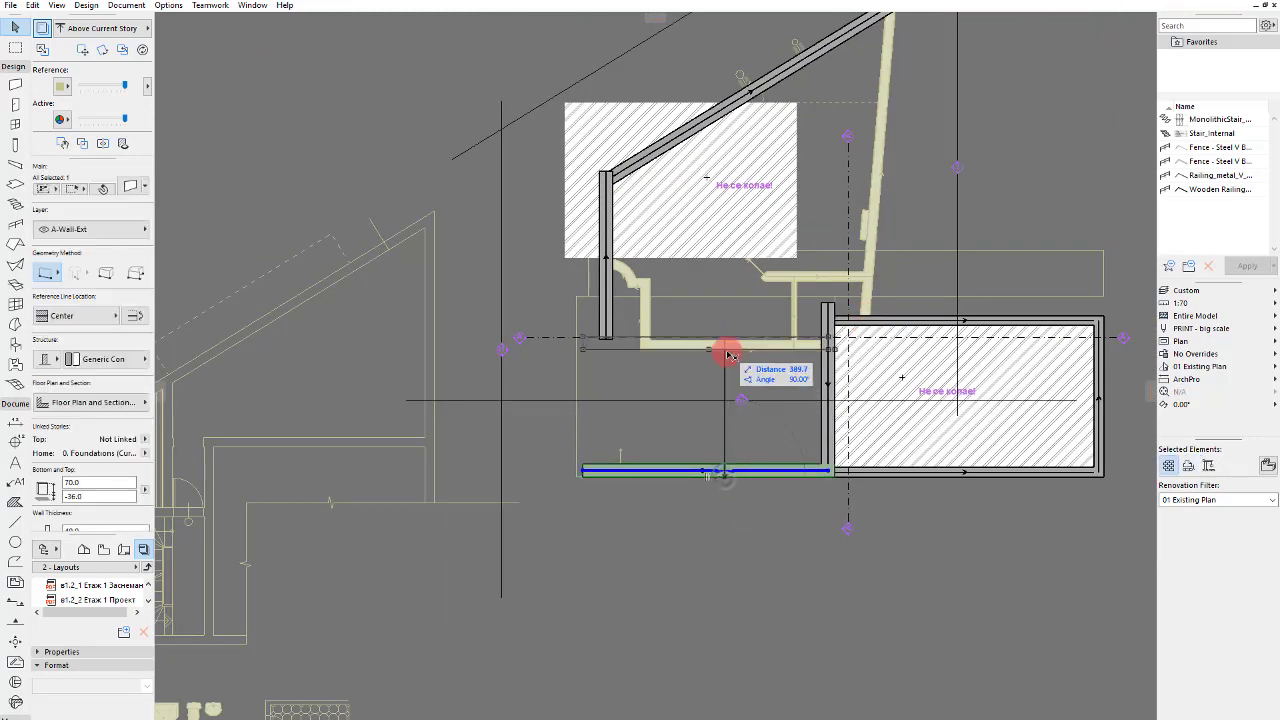
{"action": "left_click", "coordinate": [726, 345]}
{"action": "key", "text": "Escape"}
{"action": "scroll", "coordinate": [920, 397], "scroll_direction": "up", "scroll_amount": 1}
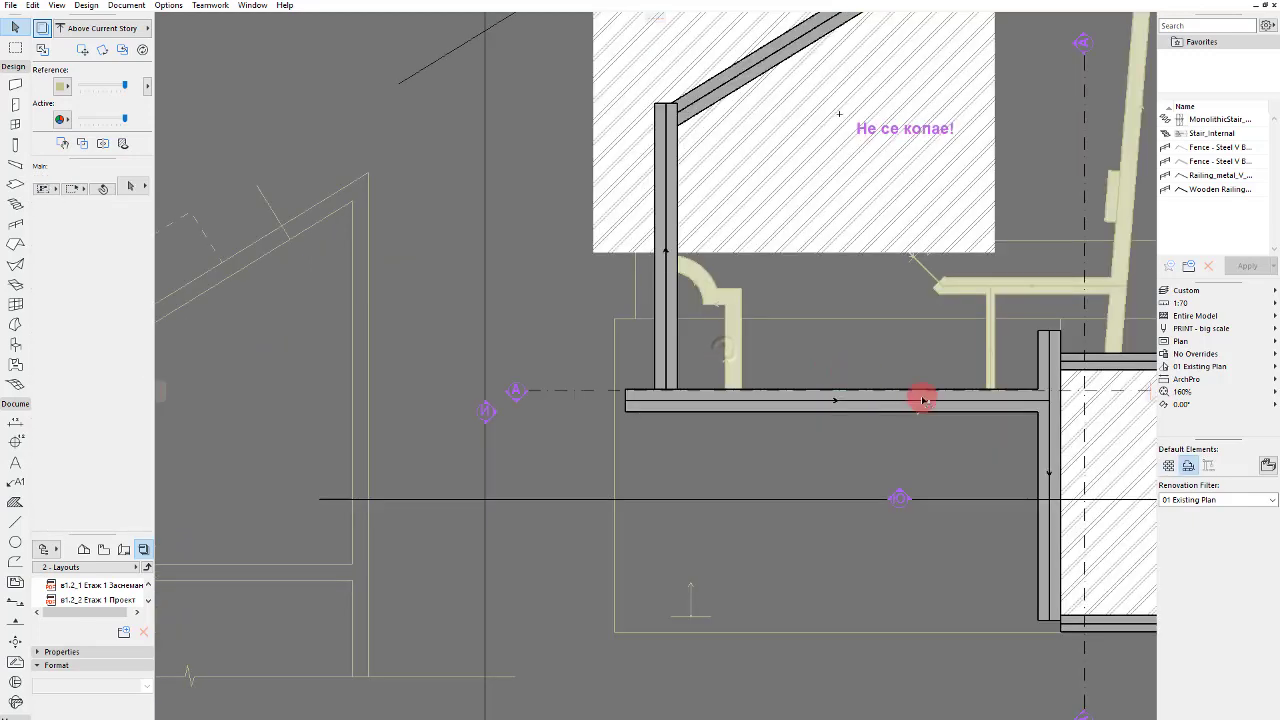
{"action": "scroll", "coordinate": [945, 372], "scroll_direction": "down", "scroll_amount": 1}
{"action": "scroll", "coordinate": [945, 372], "scroll_direction": "up", "scroll_amount": 2}
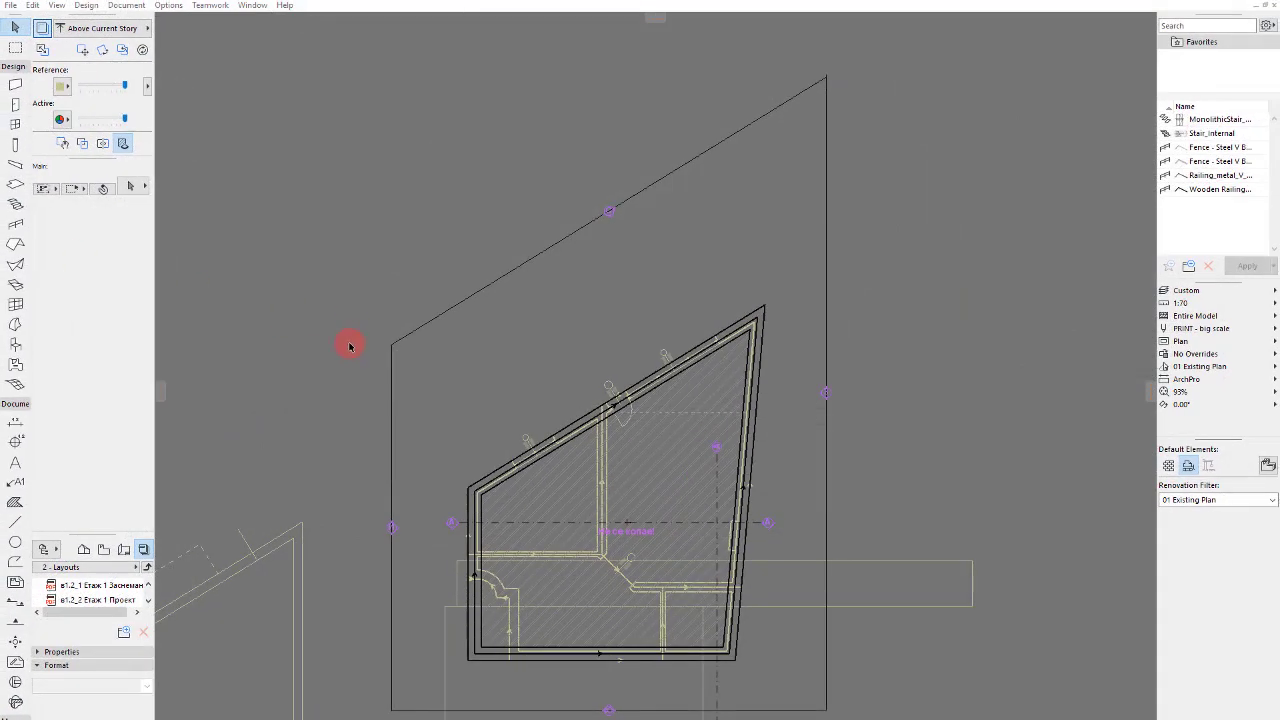
Step: Move the slanted right foundation wall inward, off the apartment's slanted exterior wall
{"action": "scroll", "coordinate": [752, 451], "scroll_direction": "up", "scroll_amount": 5}
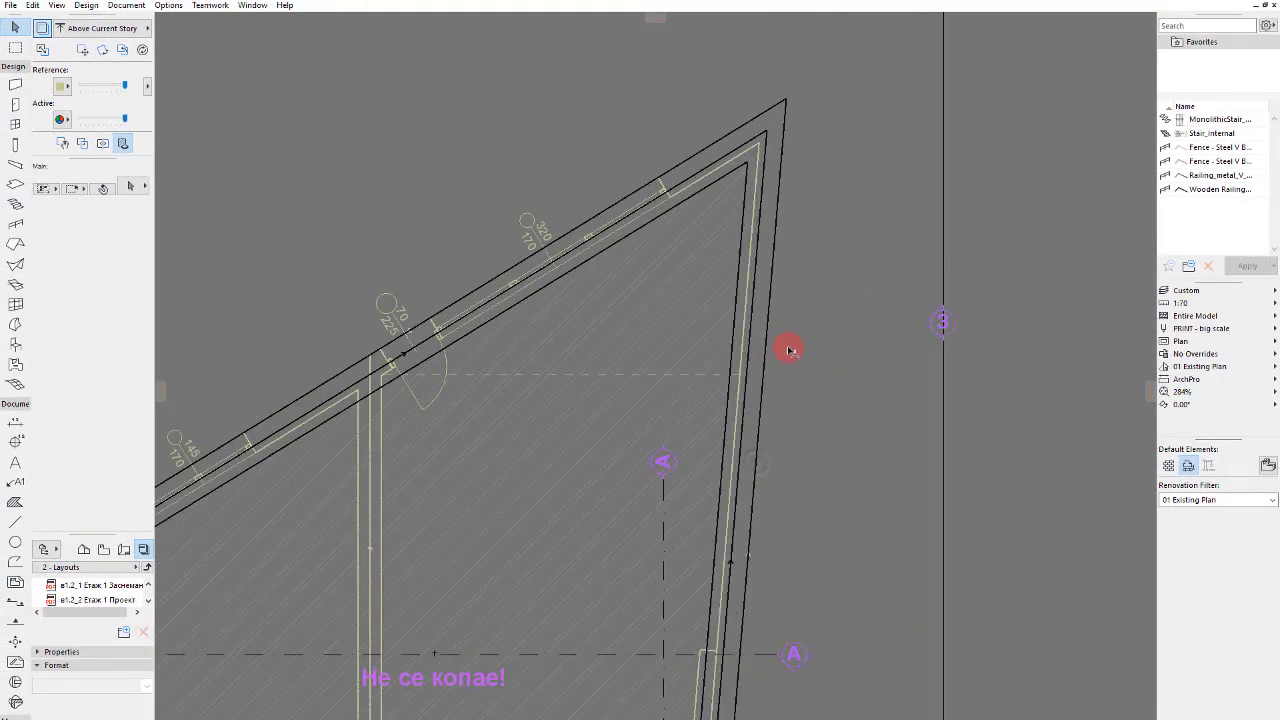
{"action": "left_click", "coordinate": [743, 324]}
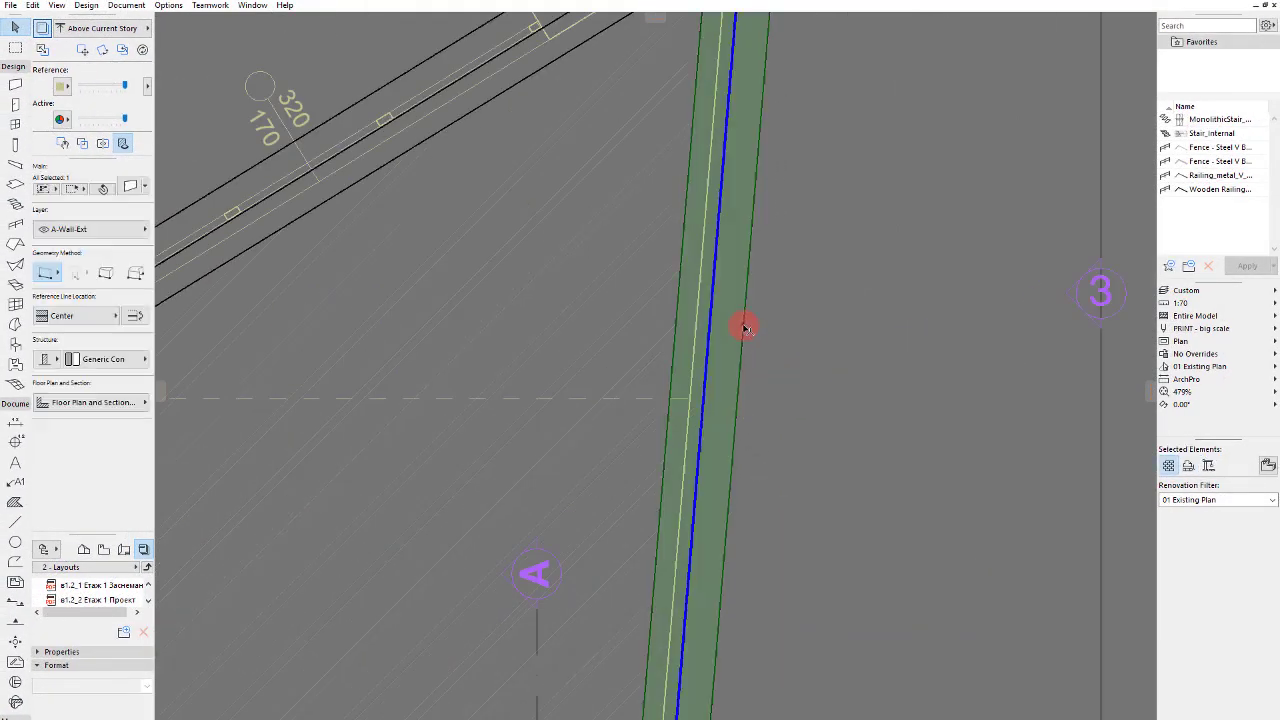
{"action": "left_click", "coordinate": [671, 310]}
{"action": "key", "text": "Escape"}
Step: Move the slanted right foundation wall back outward, aligning its outer face with the outer face of the apartment's slanted exterior wall
{"action": "left_click", "coordinate": [668, 308]}
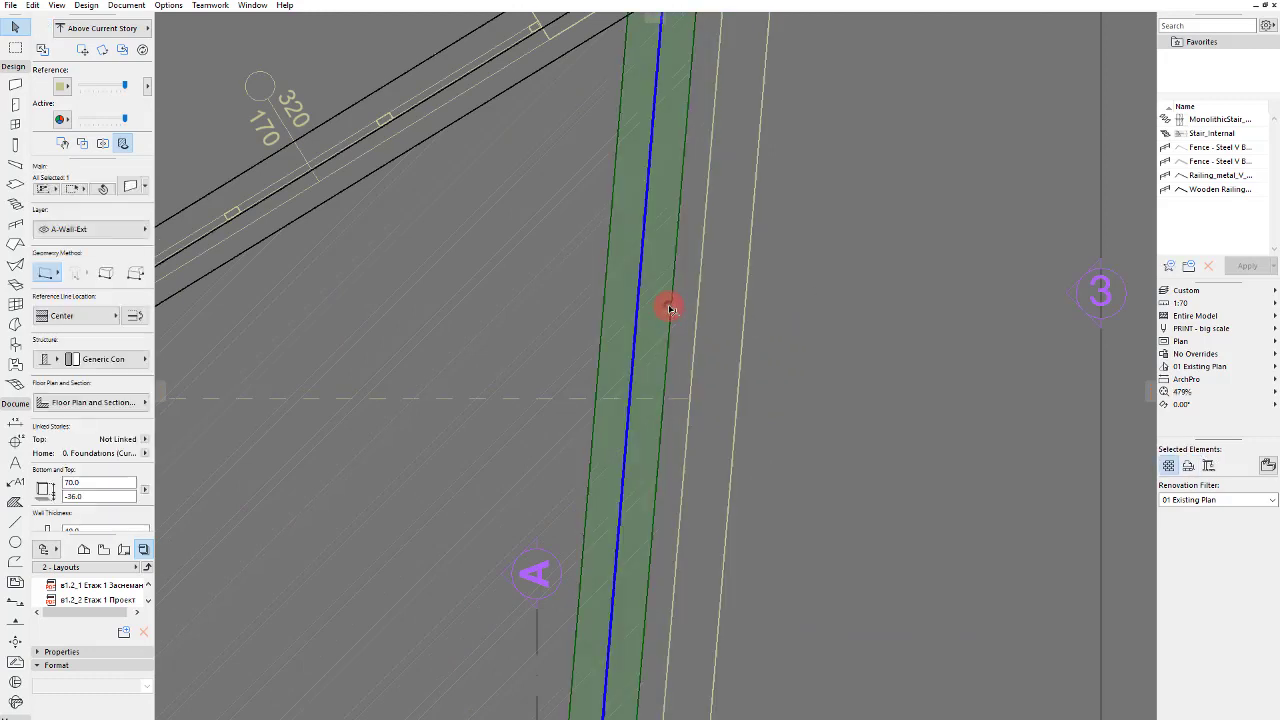
{"action": "left_click_drag", "start_coordinate": [670, 306], "coordinate": [746, 317]}
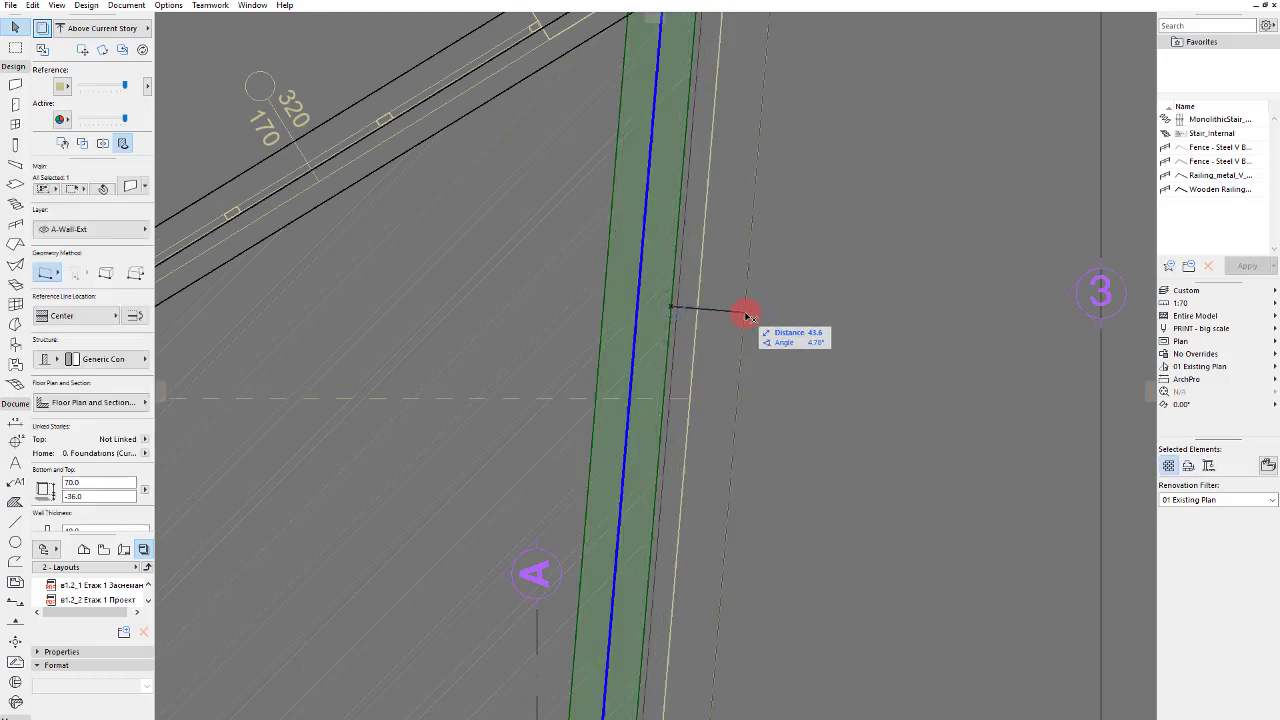
{"action": "left_click", "coordinate": [746, 317]}
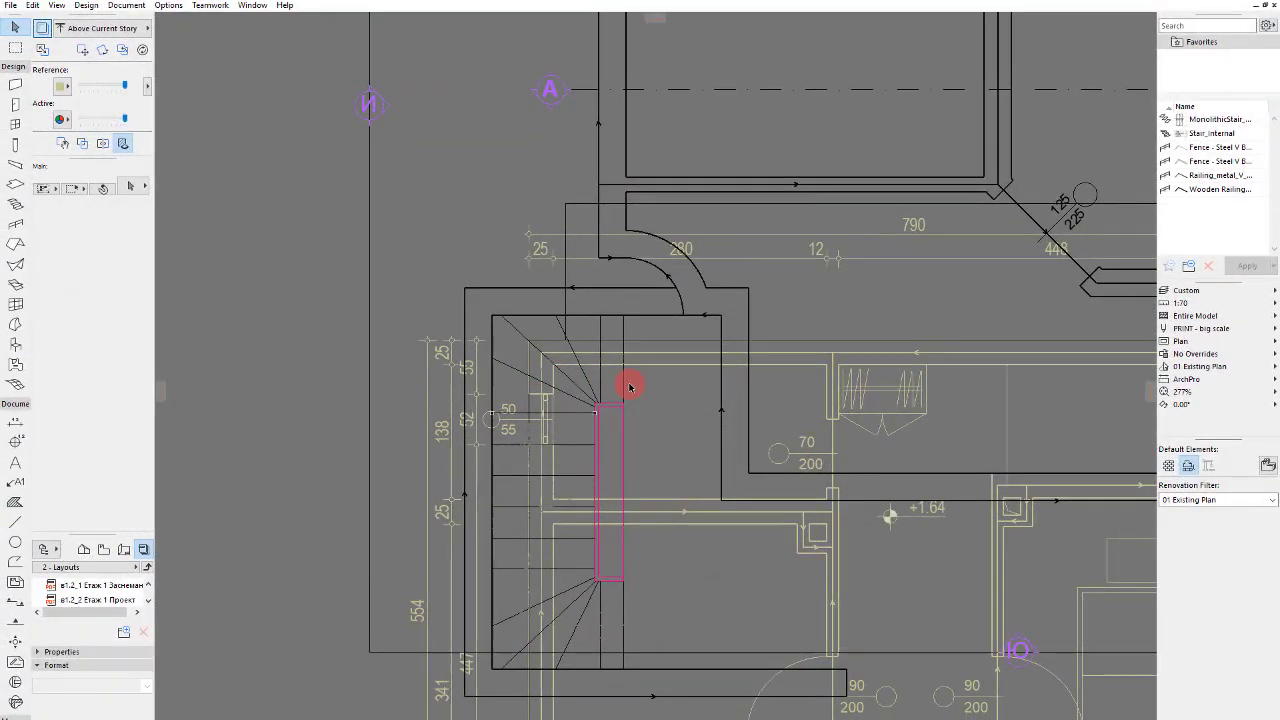
Step: In the Stair tool's default settings, turn on the Tread and Riser finish
{"action": "left_click", "coordinate": [17, 203]}
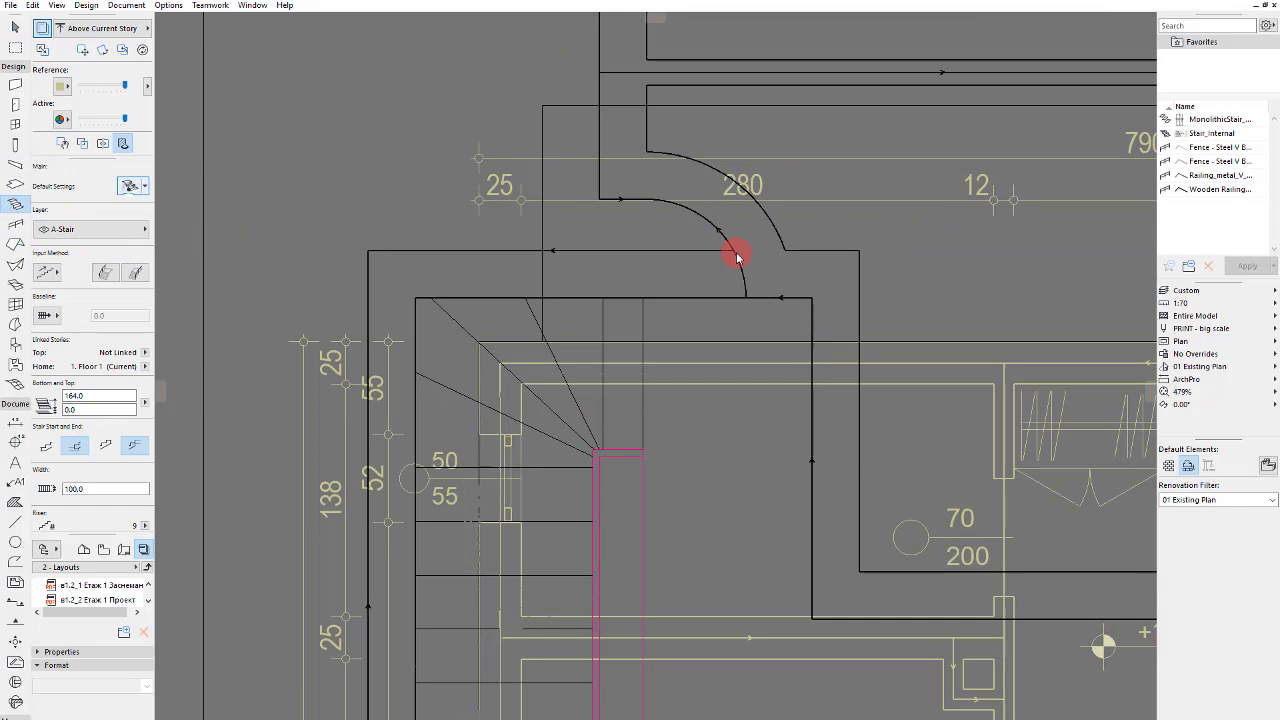
{"action": "key", "text": "ctrl+t"}
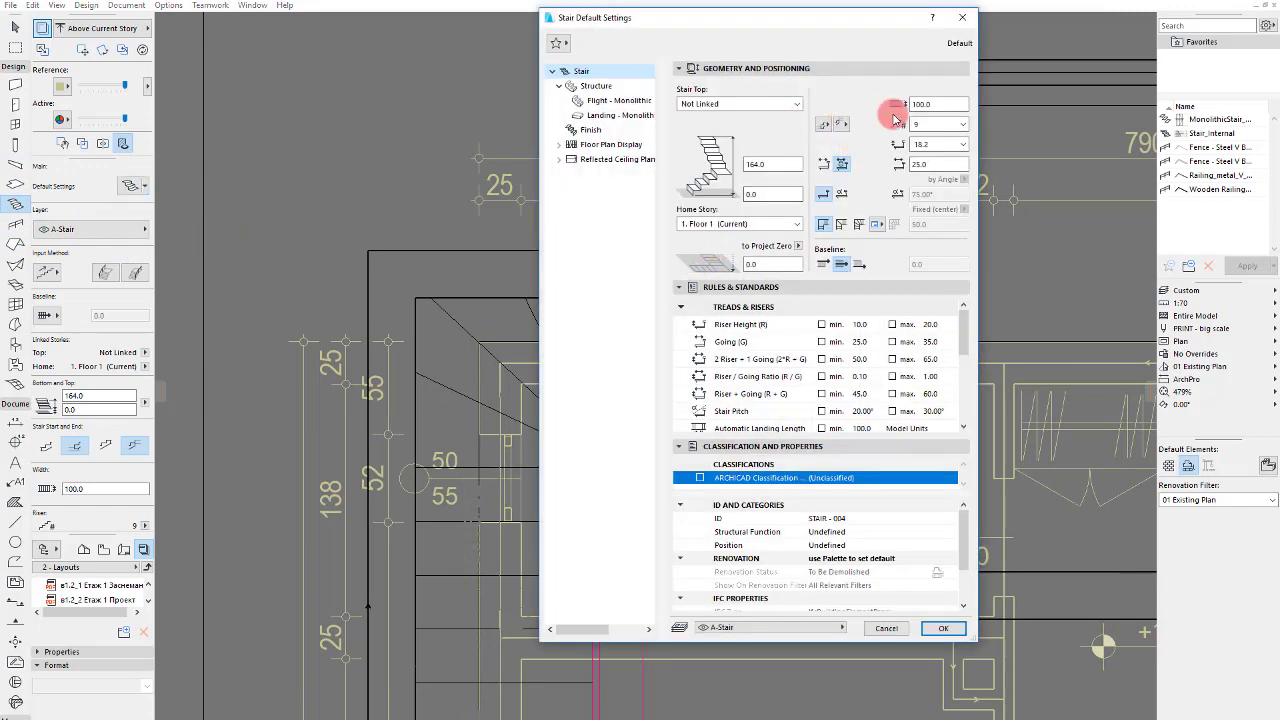
{"action": "type", "text": "280"}
{"action": "left_click", "coordinate": [613, 101]}
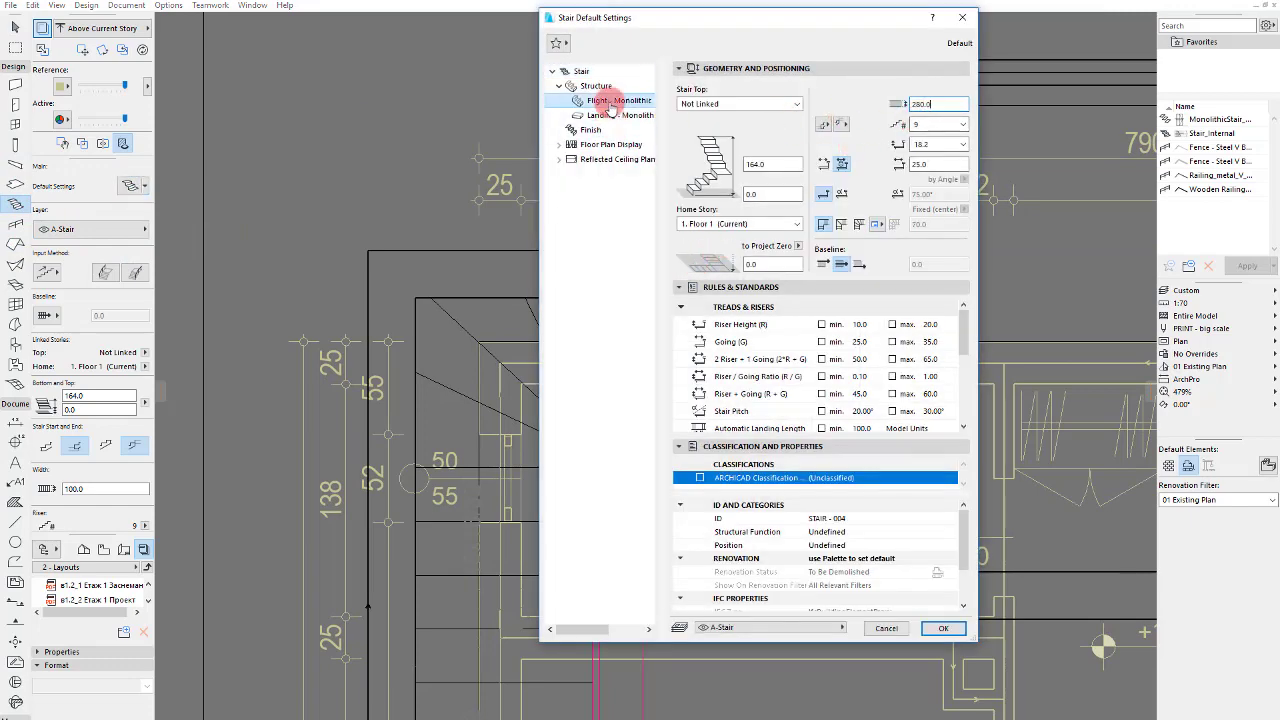
{"action": "left_click", "coordinate": [616, 116]}
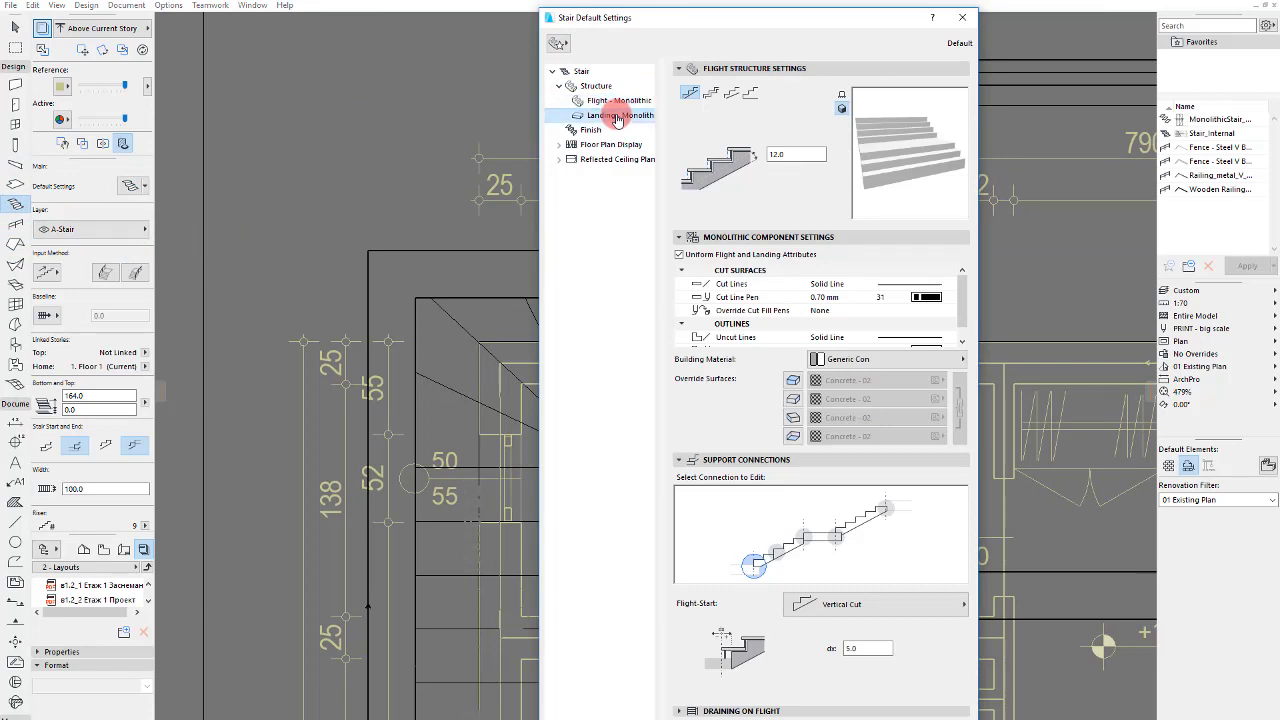
{"action": "left_click", "coordinate": [591, 130]}
{"action": "left_click", "coordinate": [678, 89]}
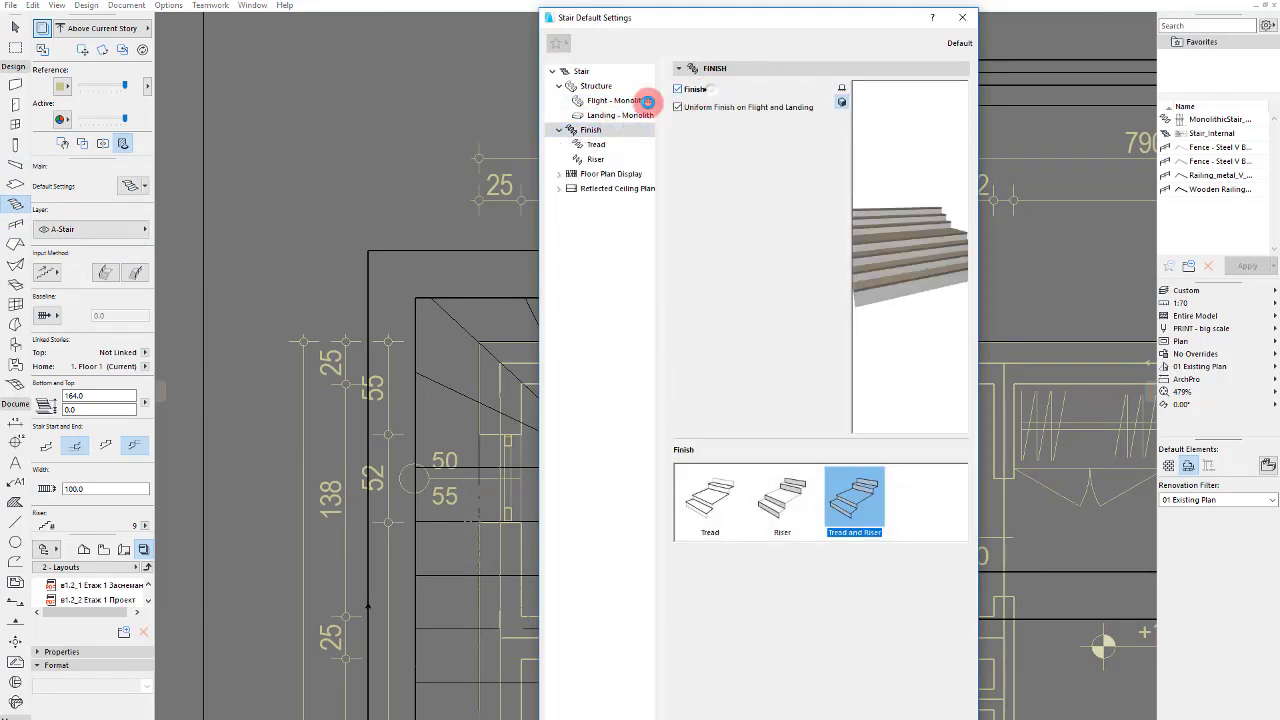
Step: Set the default stair's height to 280, its width to 110 and its number of risers to 16
{"action": "left_click", "coordinate": [601, 72]}
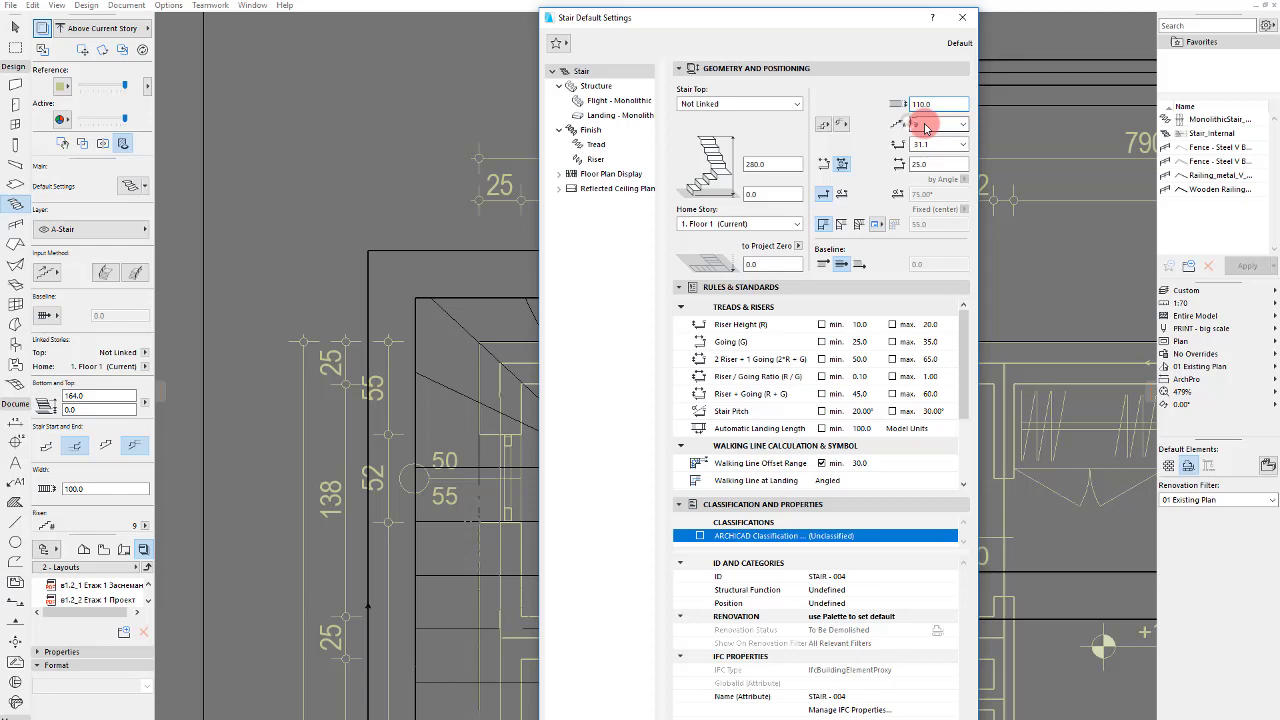
{"action": "left_click", "coordinate": [934, 125]}
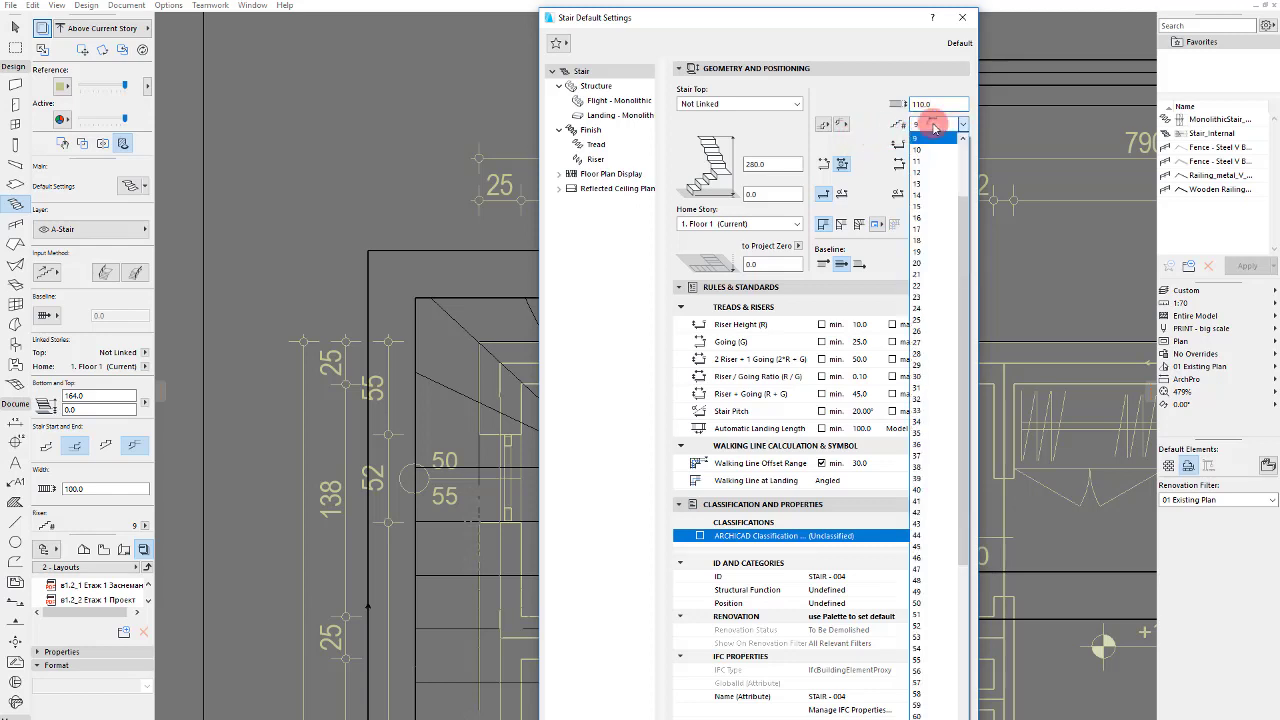
{"action": "left_click", "coordinate": [932, 219]}
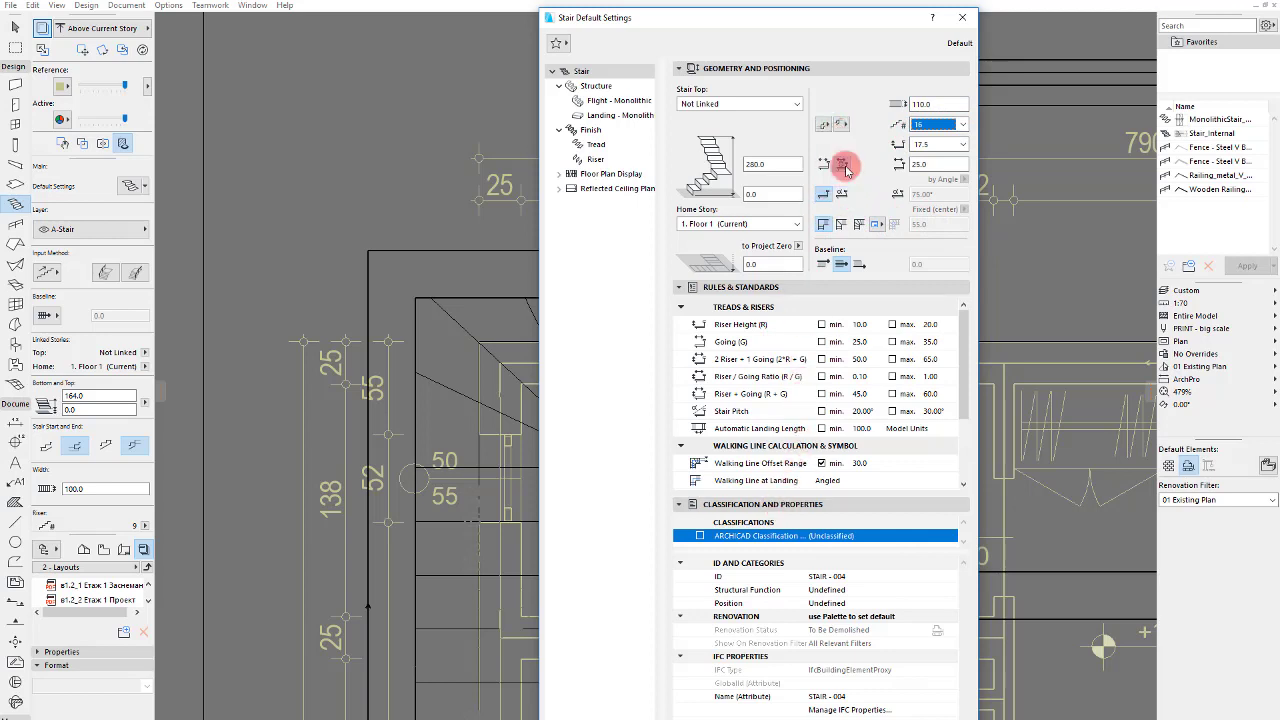
Step: Change the default stair's turning type from a landing to winders and accept the settings
{"action": "left_click", "coordinate": [857, 224]}
{"action": "left_click", "coordinate": [964, 210]}
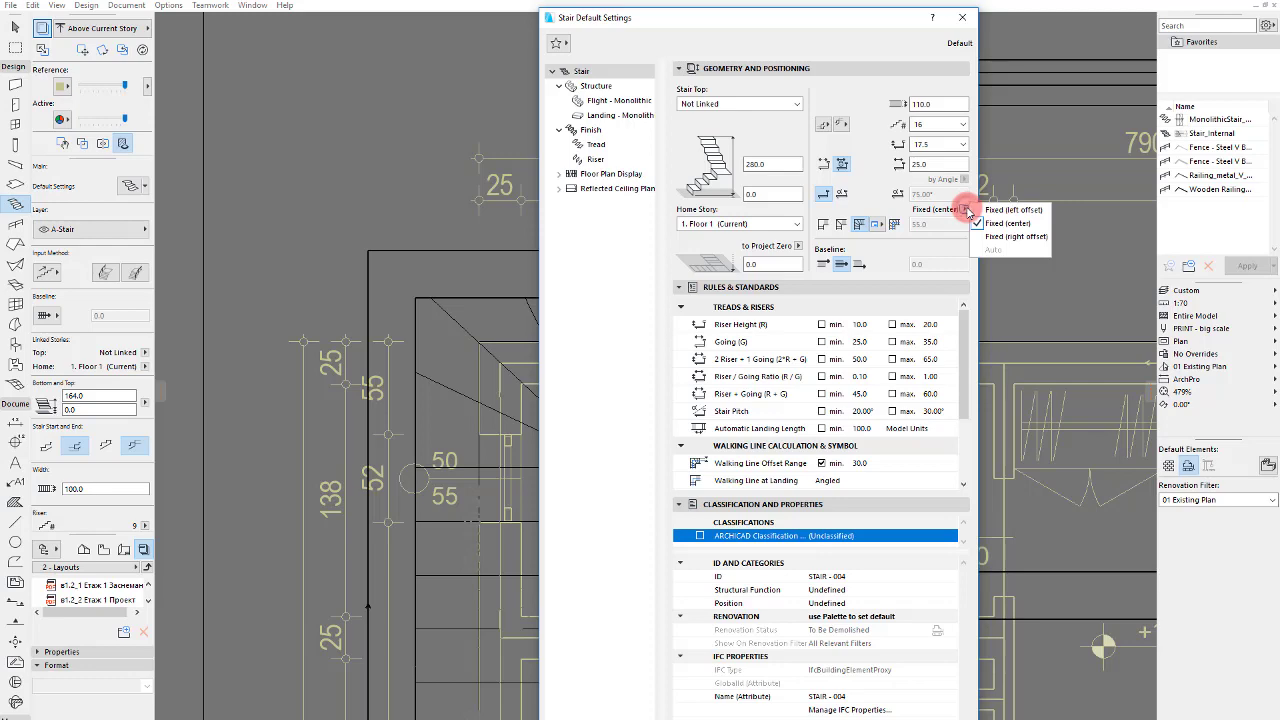
{"action": "left_click", "coordinate": [966, 210]}
{"action": "left_click", "coordinate": [940, 647]}
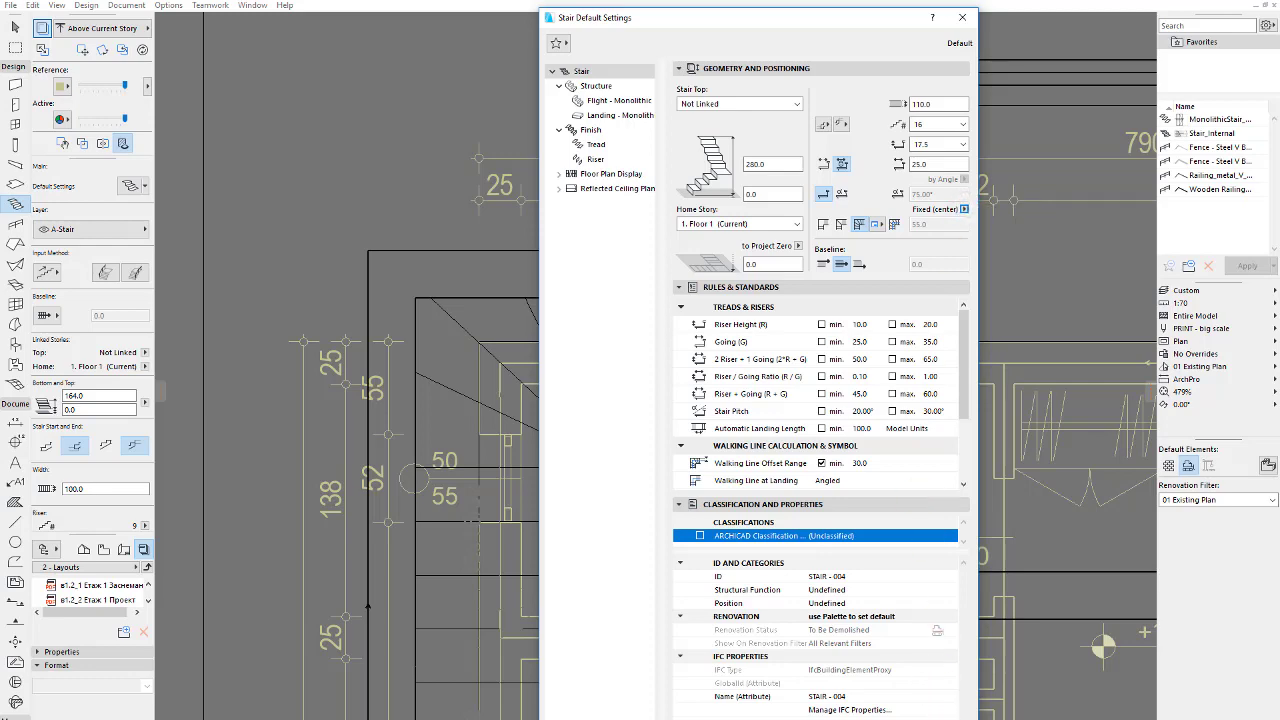
{"action": "left_click", "coordinate": [893, 697]}
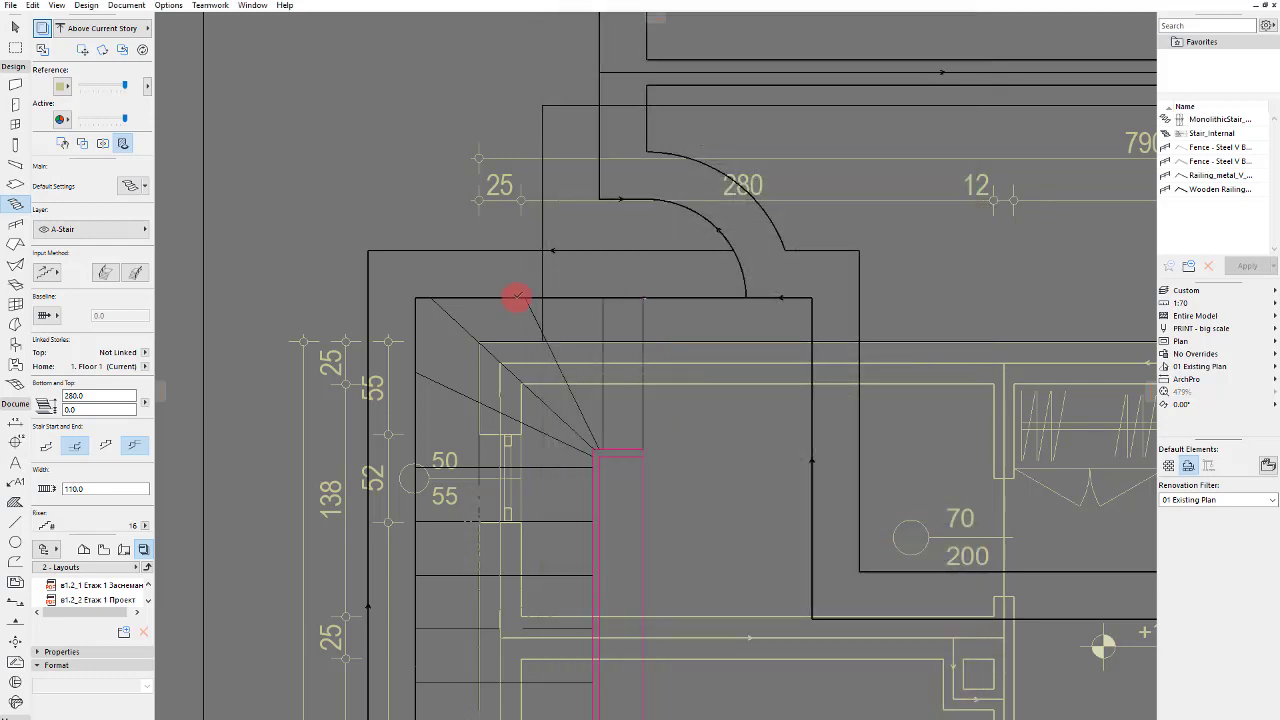
Step: Set the stair baseline to the flight's outer edge instead of its center
{"action": "left_click", "coordinate": [643, 298]}
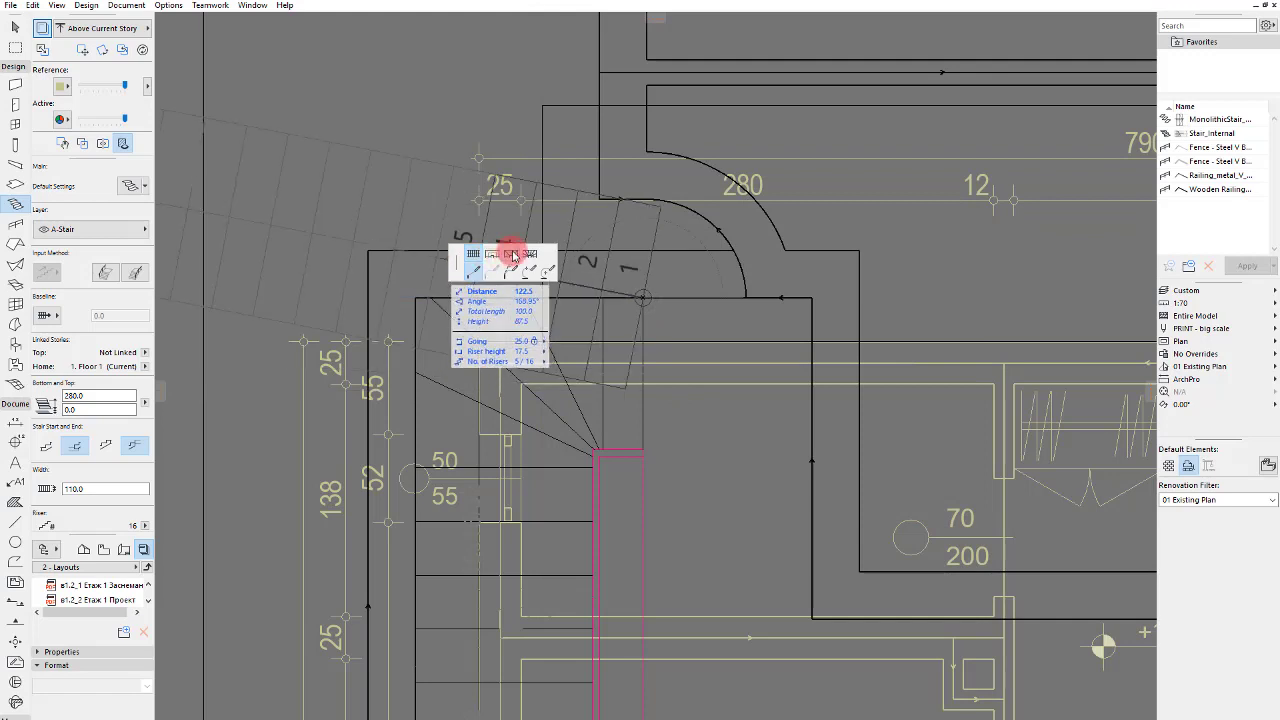
{"action": "left_click", "coordinate": [46, 316]}
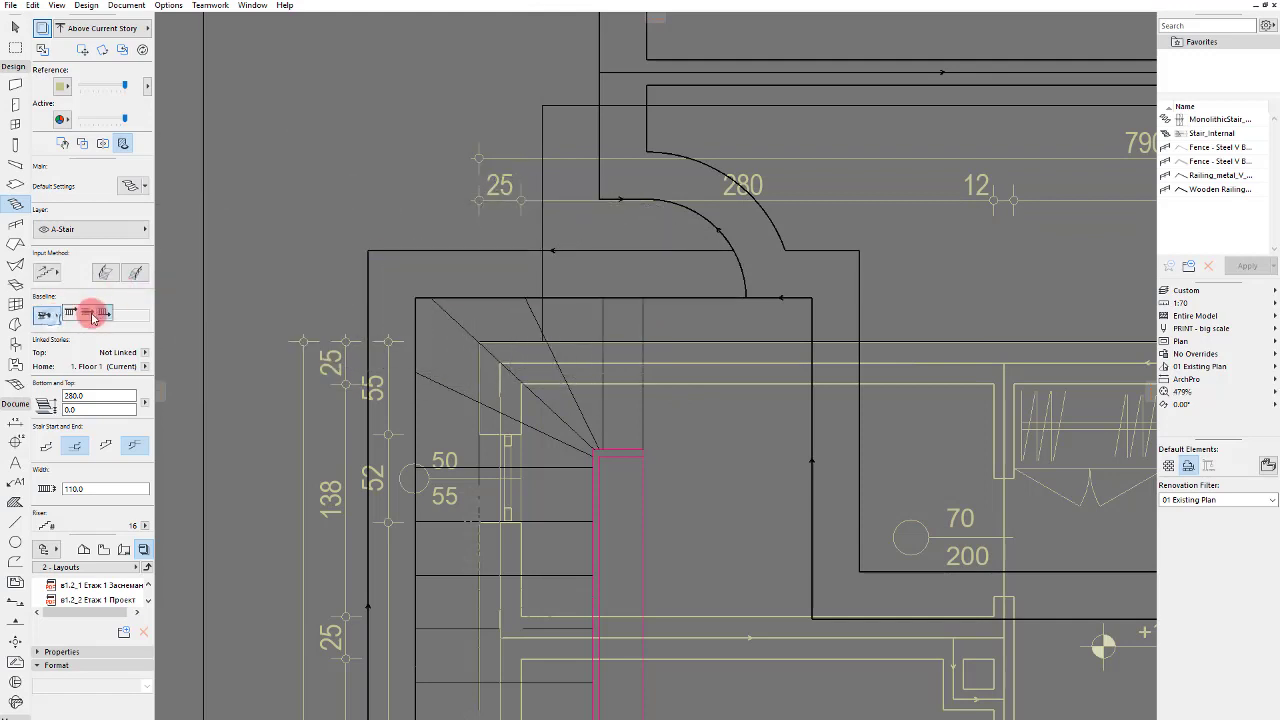
{"action": "left_click", "coordinate": [642, 297]}
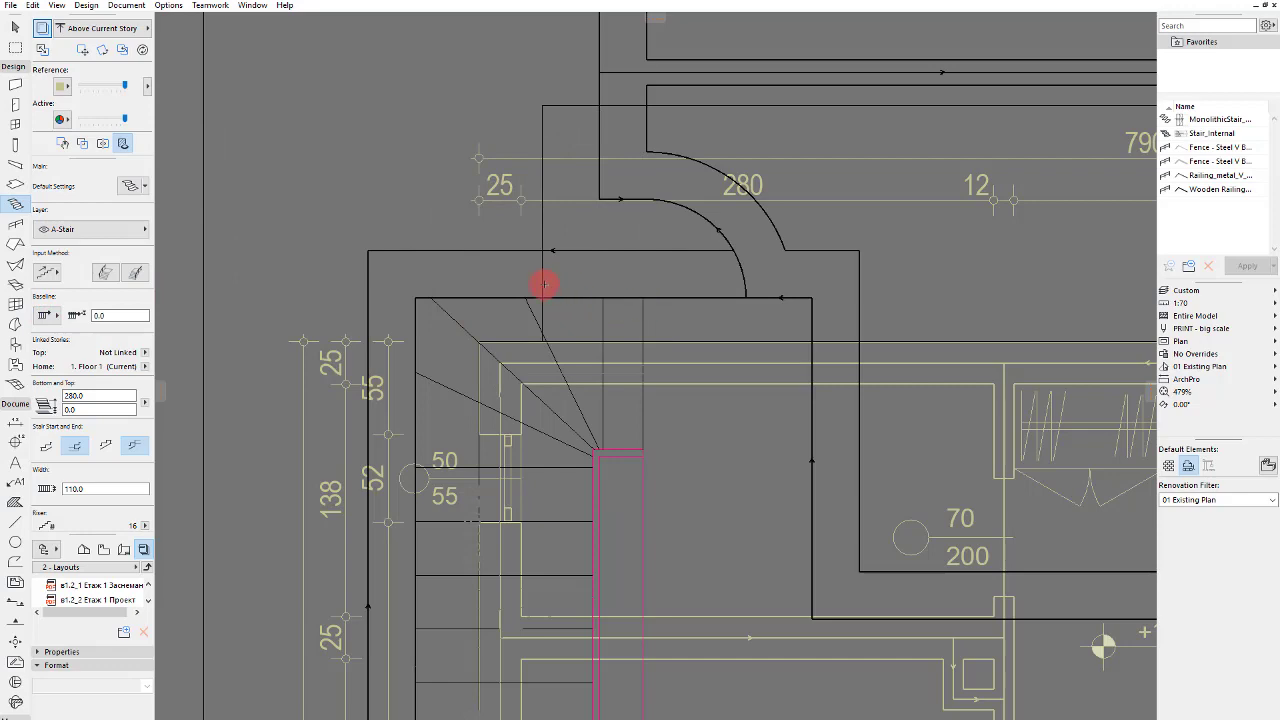
Step: Draw a U-shaped stair along the stairwell's inner wall faces, from the bottom wall around the left wall to the top wall
{"action": "scroll", "coordinate": [544, 284], "scroll_direction": "down", "scroll_amount": 2}
{"action": "scroll", "coordinate": [615, 600], "scroll_direction": "up", "scroll_amount": 4}
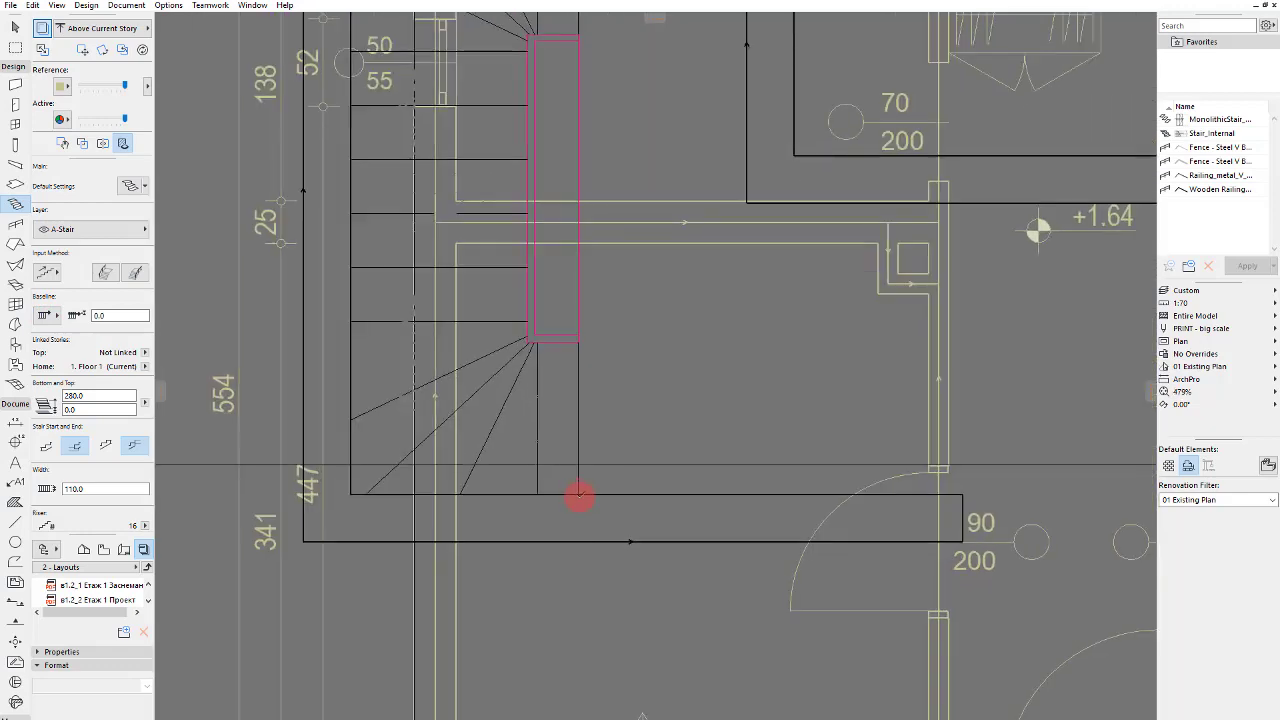
{"action": "left_click", "coordinate": [579, 495]}
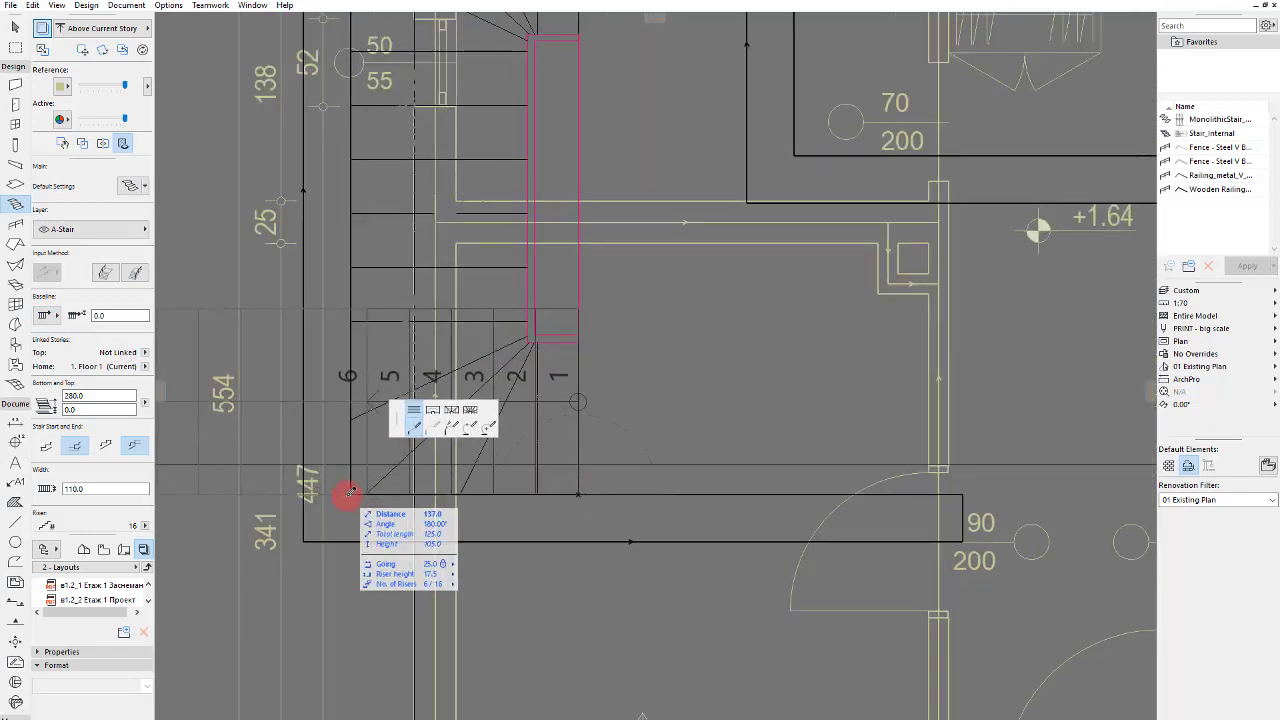
{"action": "left_click", "coordinate": [358, 546]}
{"action": "scroll", "coordinate": [358, 546], "scroll_direction": "down", "scroll_amount": 2}
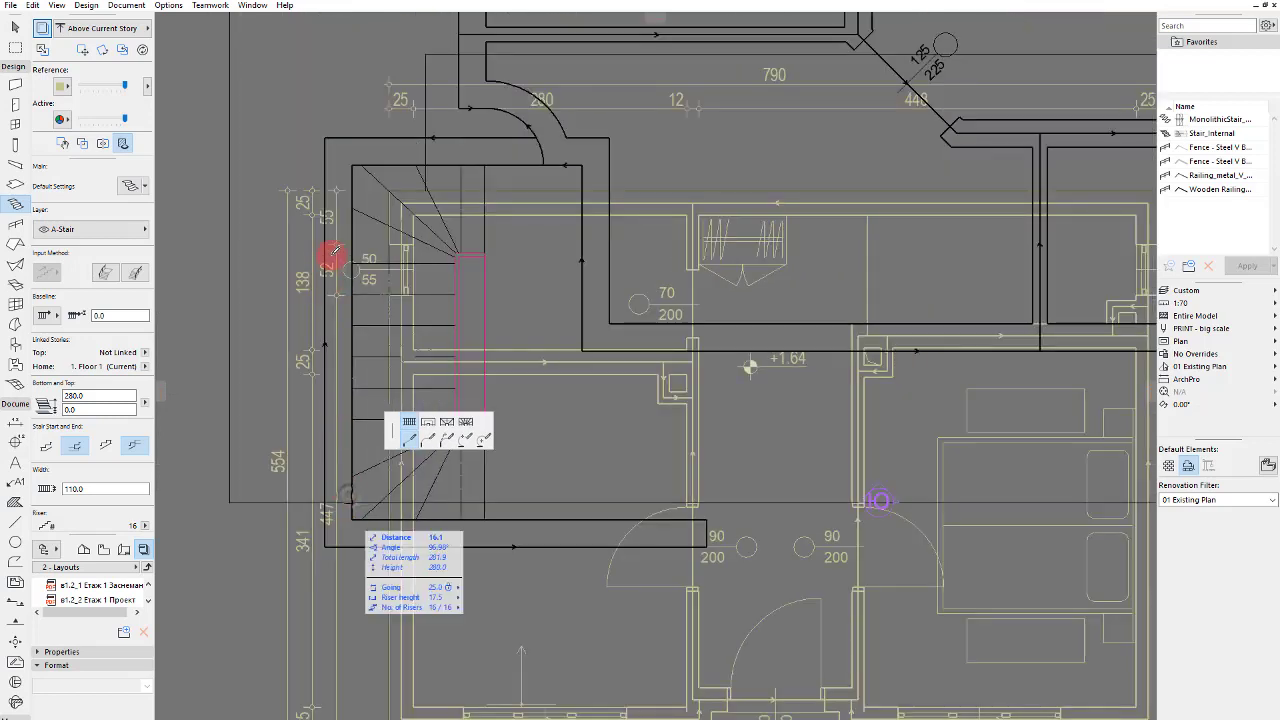
{"action": "left_click", "coordinate": [358, 162]}
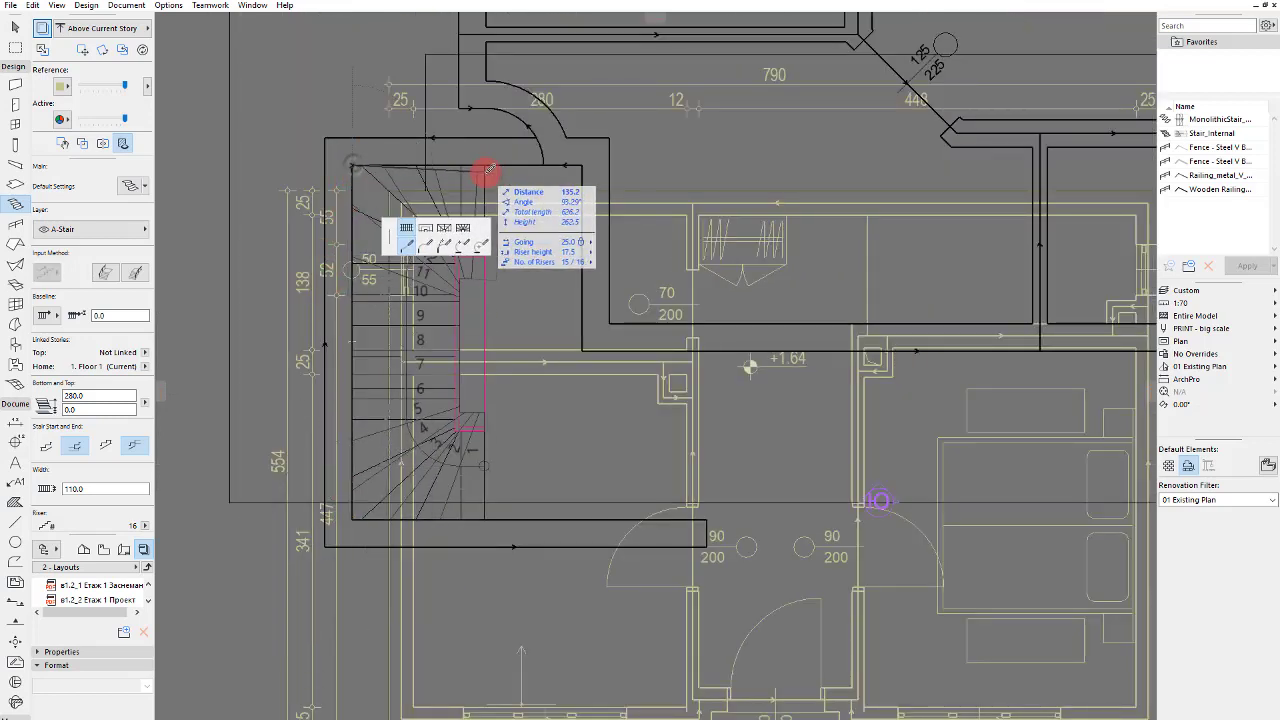
{"action": "double_click", "coordinate": [487, 160]}
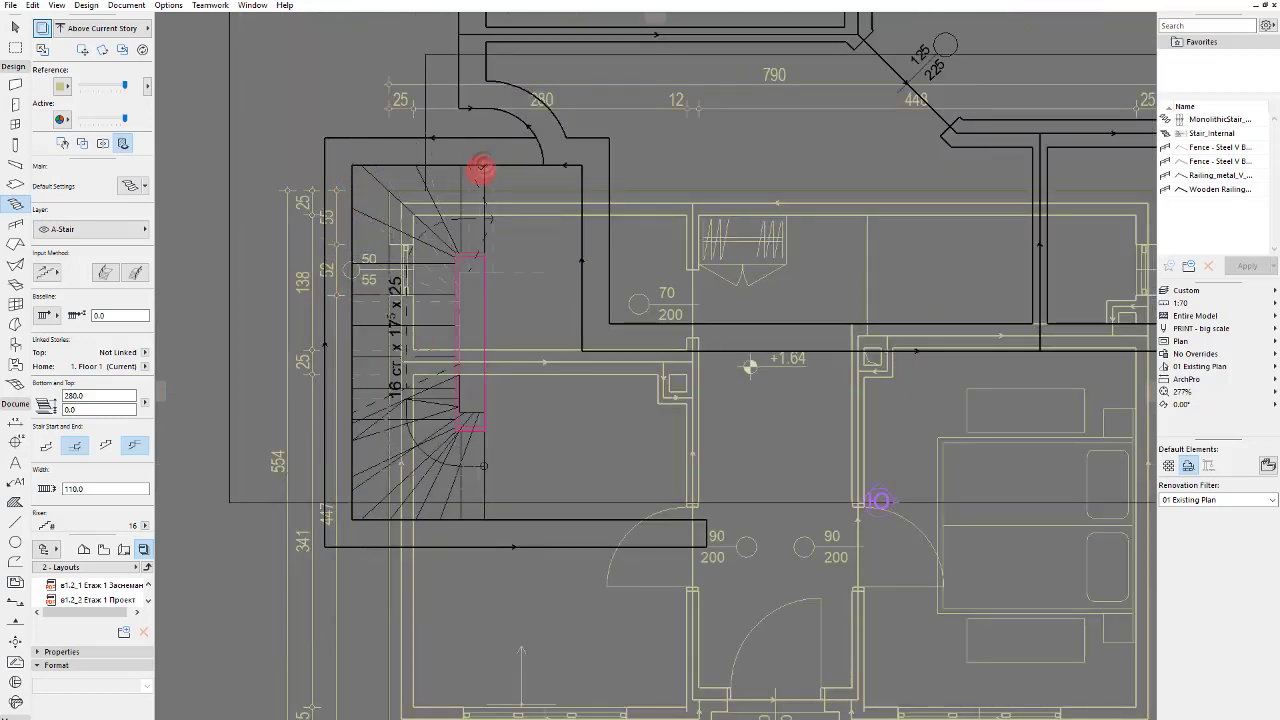
Step: Mirror the U-shaped stair vertically so that its first riser starts at the stairwell's top wall
{"action": "key", "text": "Escape"}
{"action": "scroll", "coordinate": [489, 185], "scroll_direction": "up", "scroll_amount": 2}
{"action": "left_click", "coordinate": [497, 209]}
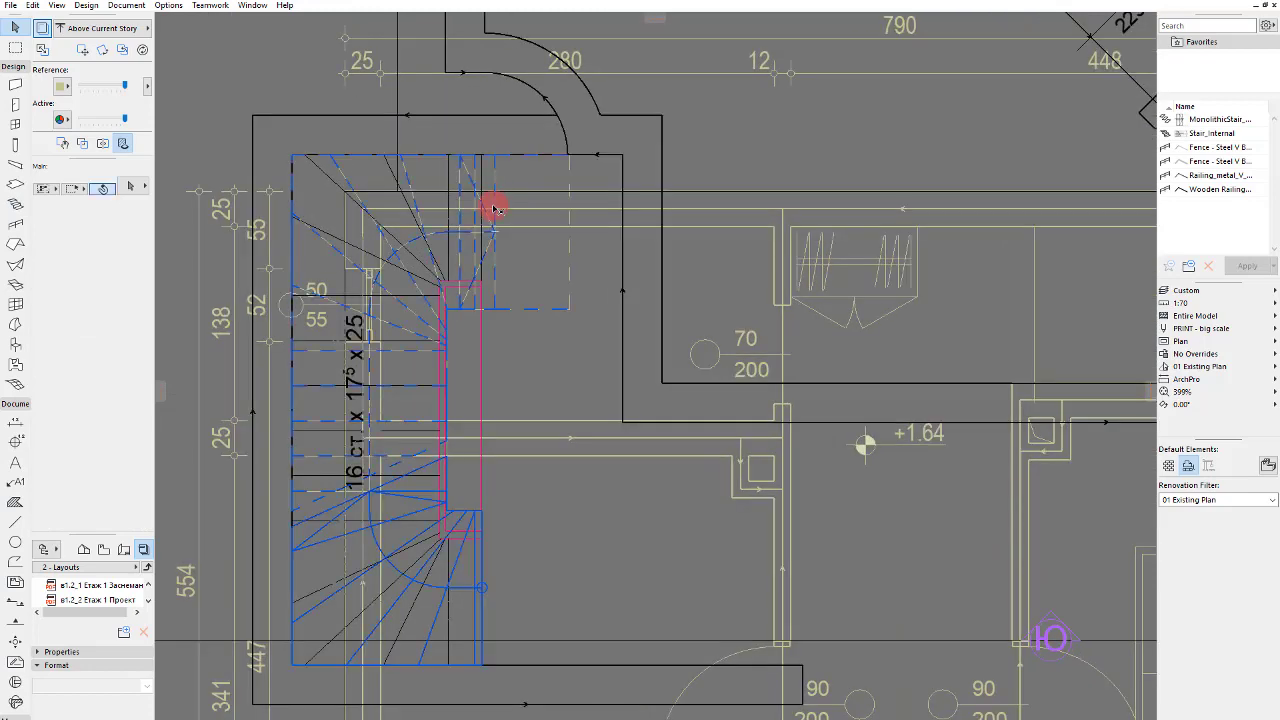
{"action": "scroll", "coordinate": [416, 178], "scroll_direction": "up", "scroll_amount": 3}
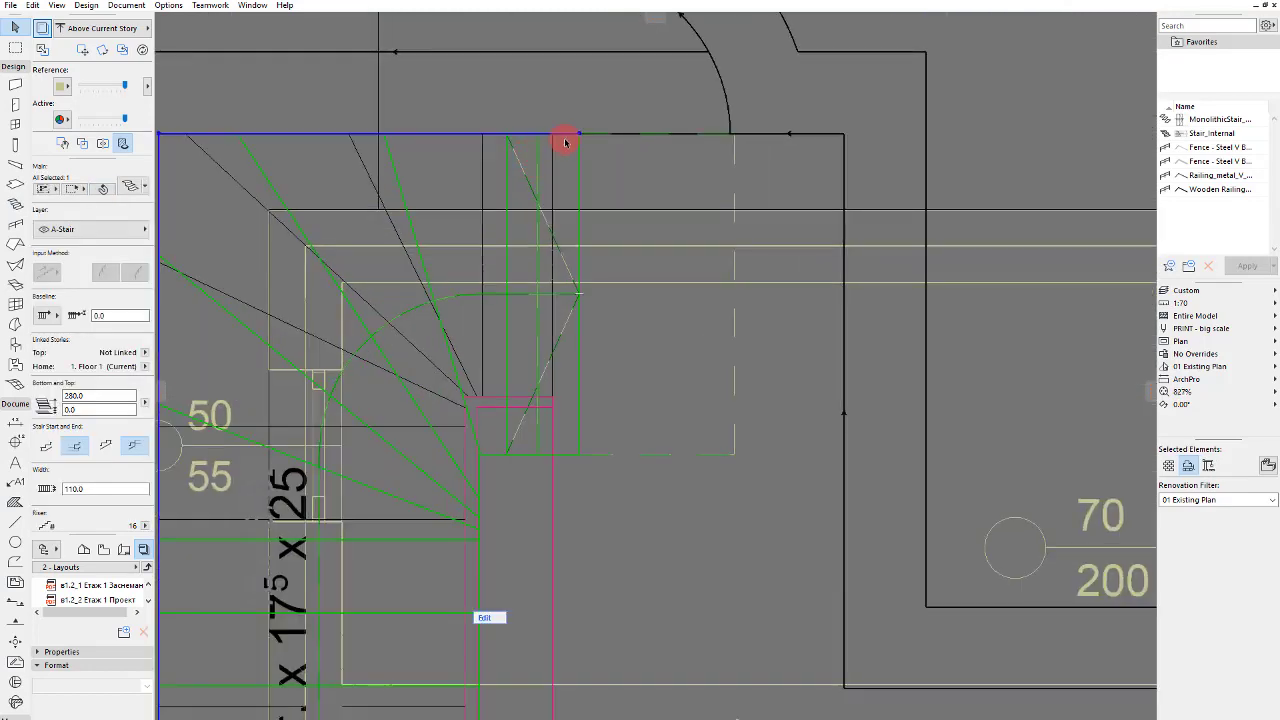
{"action": "scroll", "coordinate": [565, 142], "scroll_direction": "down", "scroll_amount": 4}
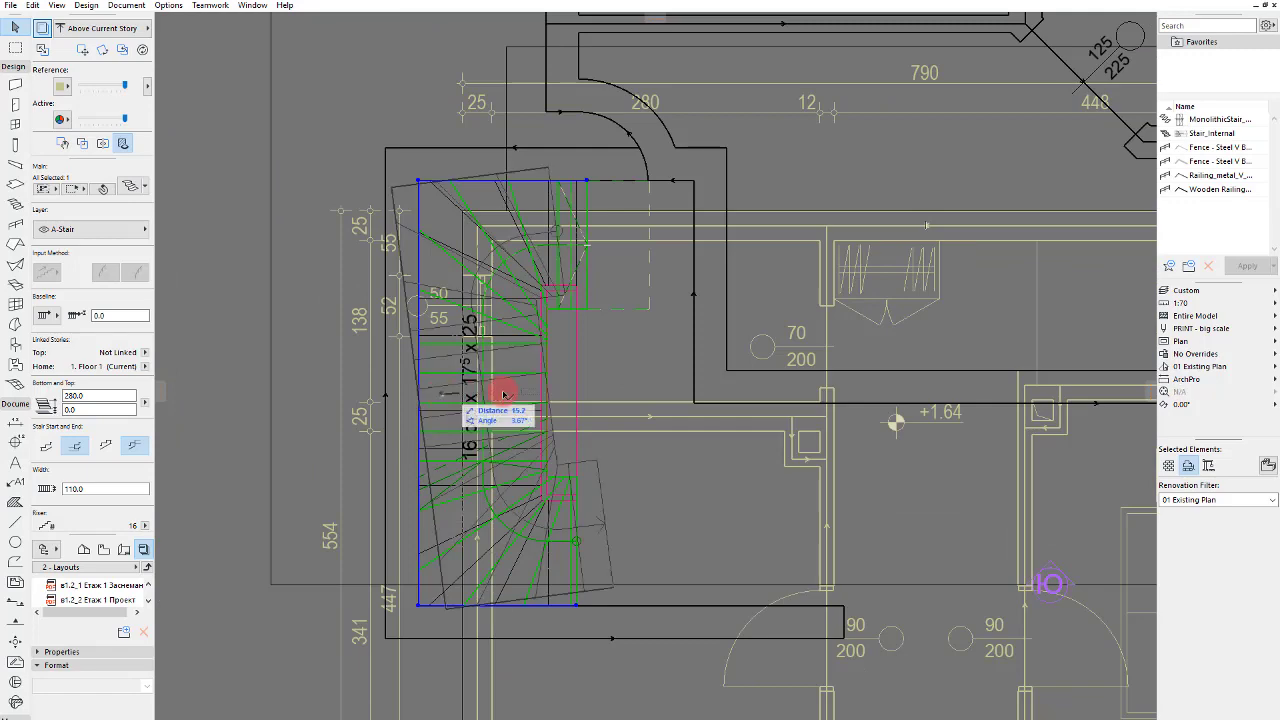
{"action": "scroll", "coordinate": [575, 165], "scroll_direction": "up", "scroll_amount": 3}
{"action": "scroll", "coordinate": [572, 200], "scroll_direction": "up", "scroll_amount": 1}
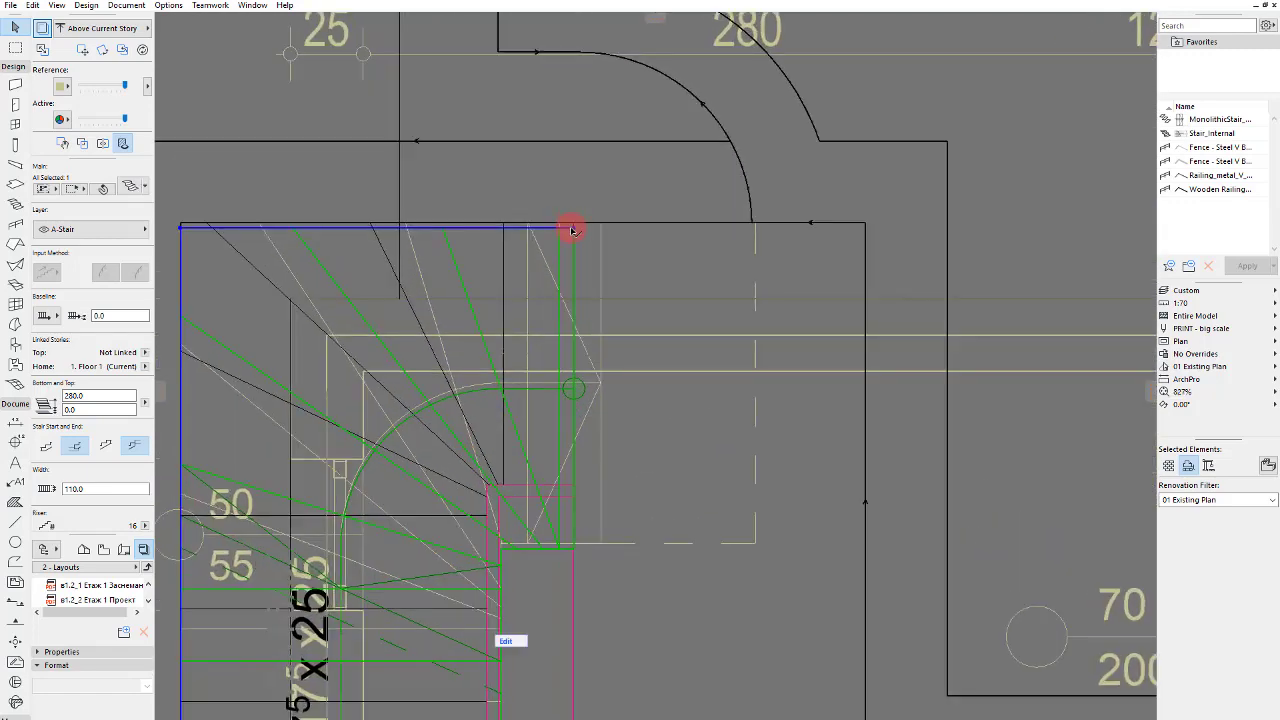
Step: Move the mirrored stair up so its upper edge meets the inner face of the stairwell's top wall
{"action": "key", "text": "ctrl+d"}
{"action": "left_click", "coordinate": [574, 228]}
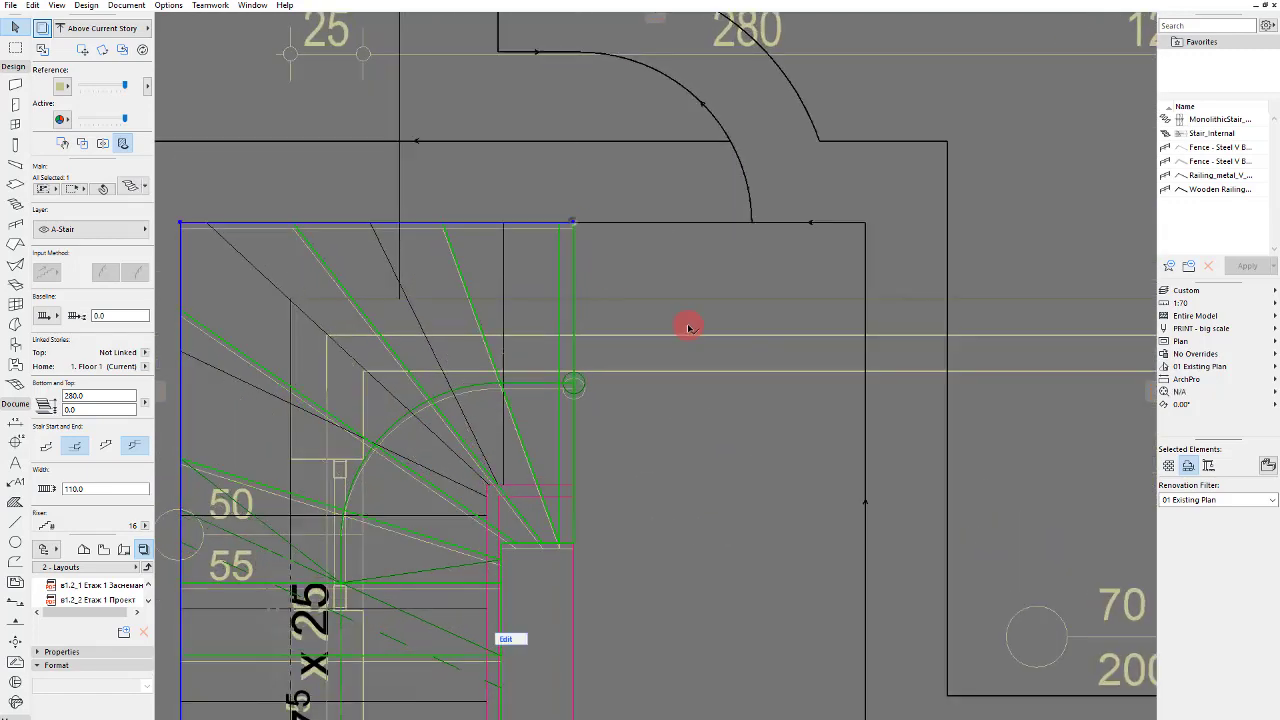
{"action": "key", "text": "Escape"}
{"action": "scroll", "coordinate": [571, 209], "scroll_direction": "down", "scroll_amount": 1}
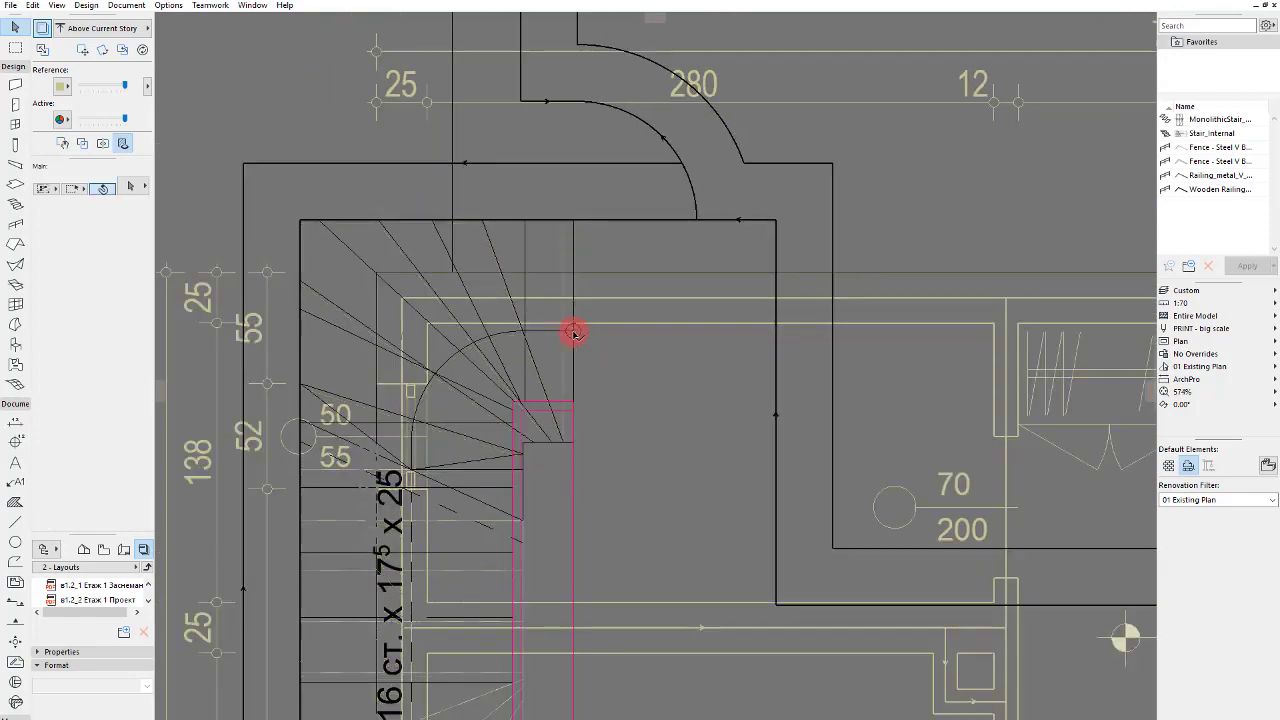
Step: Set the placed U-shaped stair's width to 100
{"action": "left_click", "coordinate": [573, 295]}
{"action": "scroll", "coordinate": [560, 195], "scroll_direction": "down", "scroll_amount": 2}
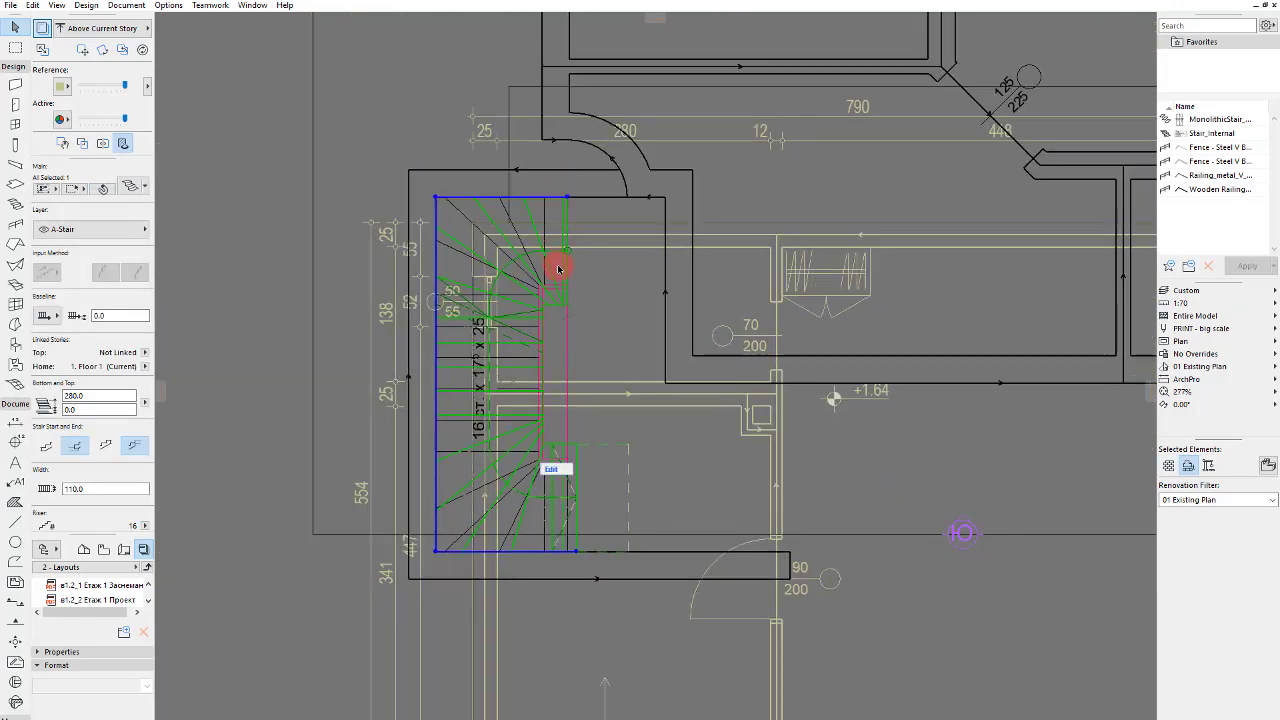
{"action": "scroll", "coordinate": [569, 265], "scroll_direction": "up", "scroll_amount": 2}
{"action": "left_click", "coordinate": [567, 246], "text": "alt"}
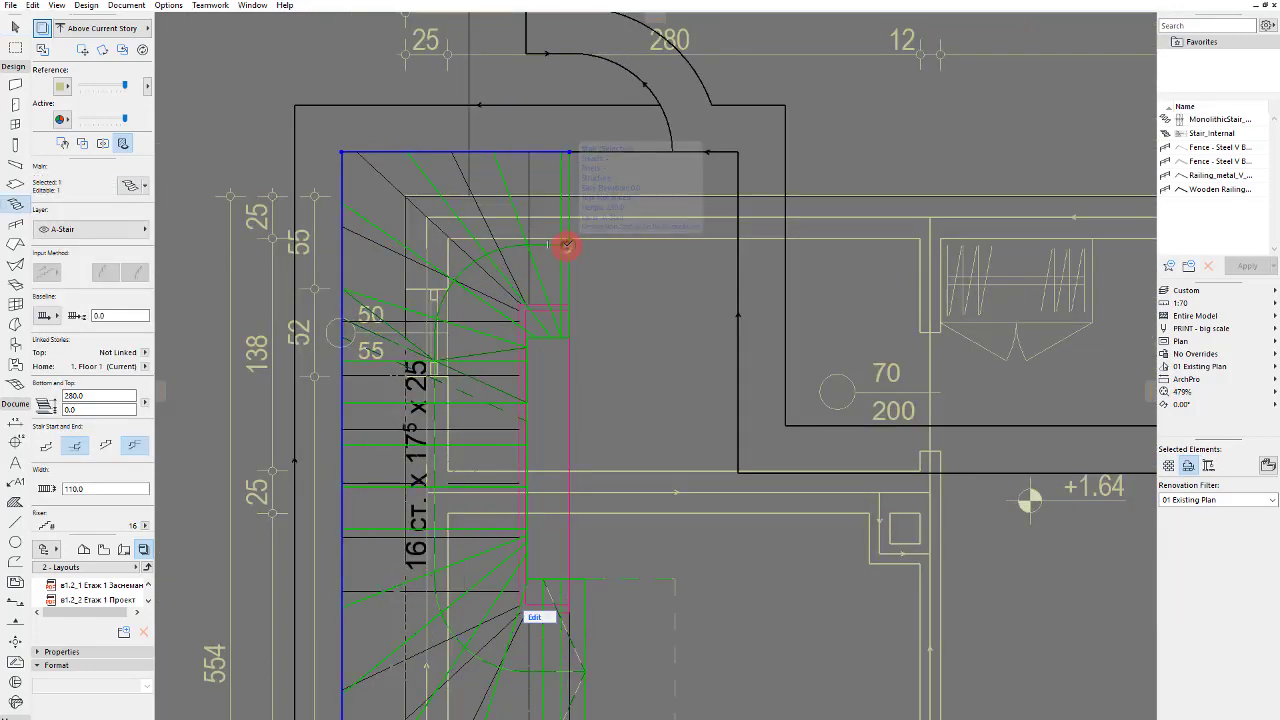
{"action": "double_click", "coordinate": [569, 244]}
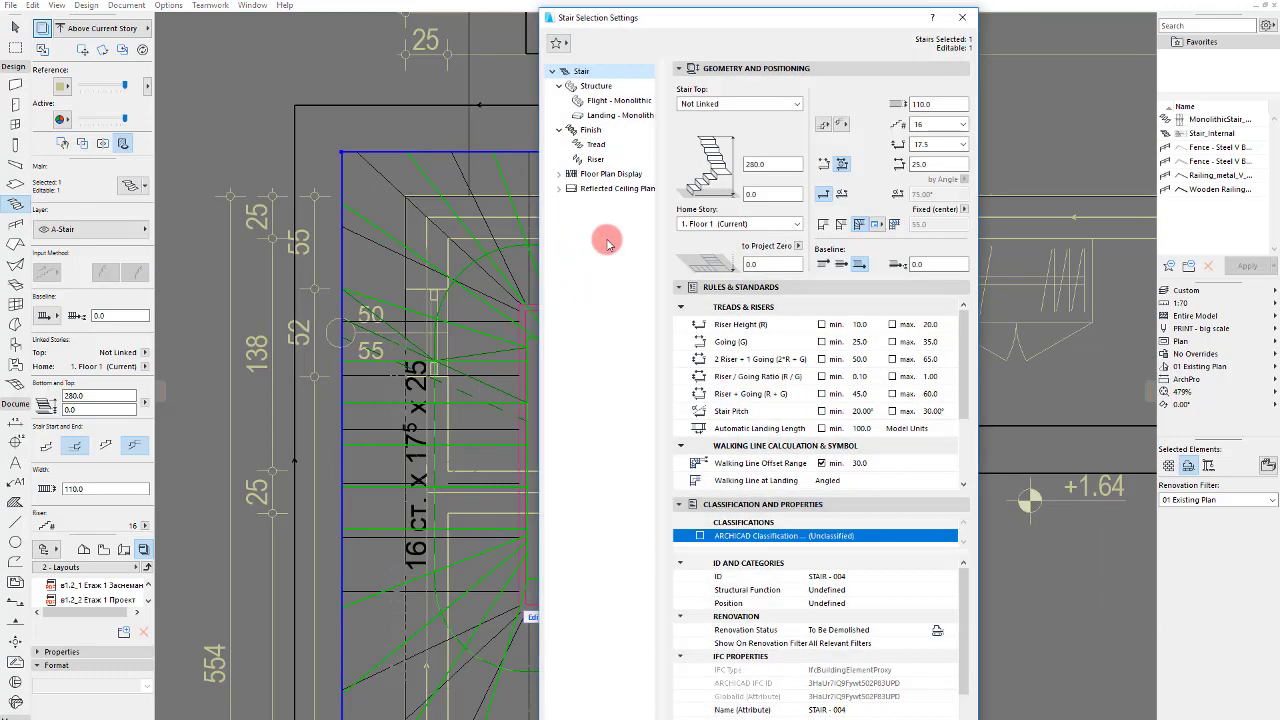
{"action": "left_click", "coordinate": [906, 104]}
{"action": "type", "text": "100"}
{"action": "key", "text": "Return"}
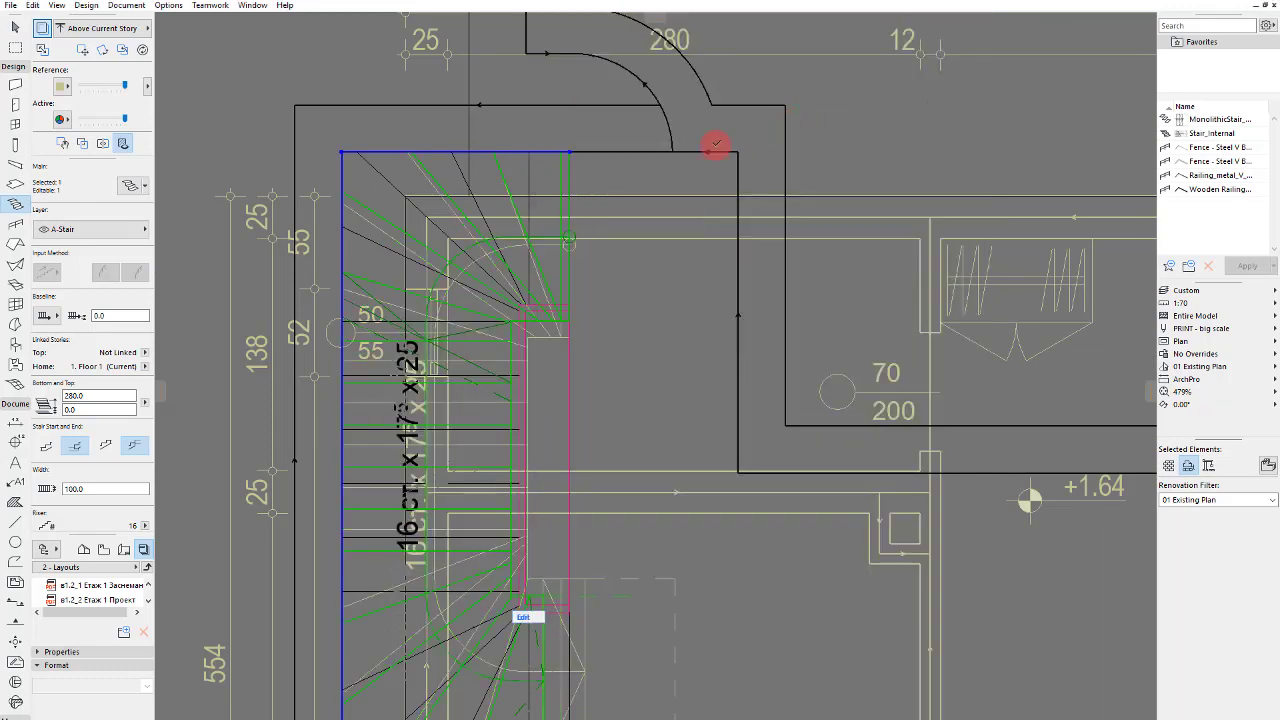
{"action": "key", "text": "Escape"}
{"action": "scroll", "coordinate": [614, 311], "scroll_direction": "up", "scroll_amount": 3}
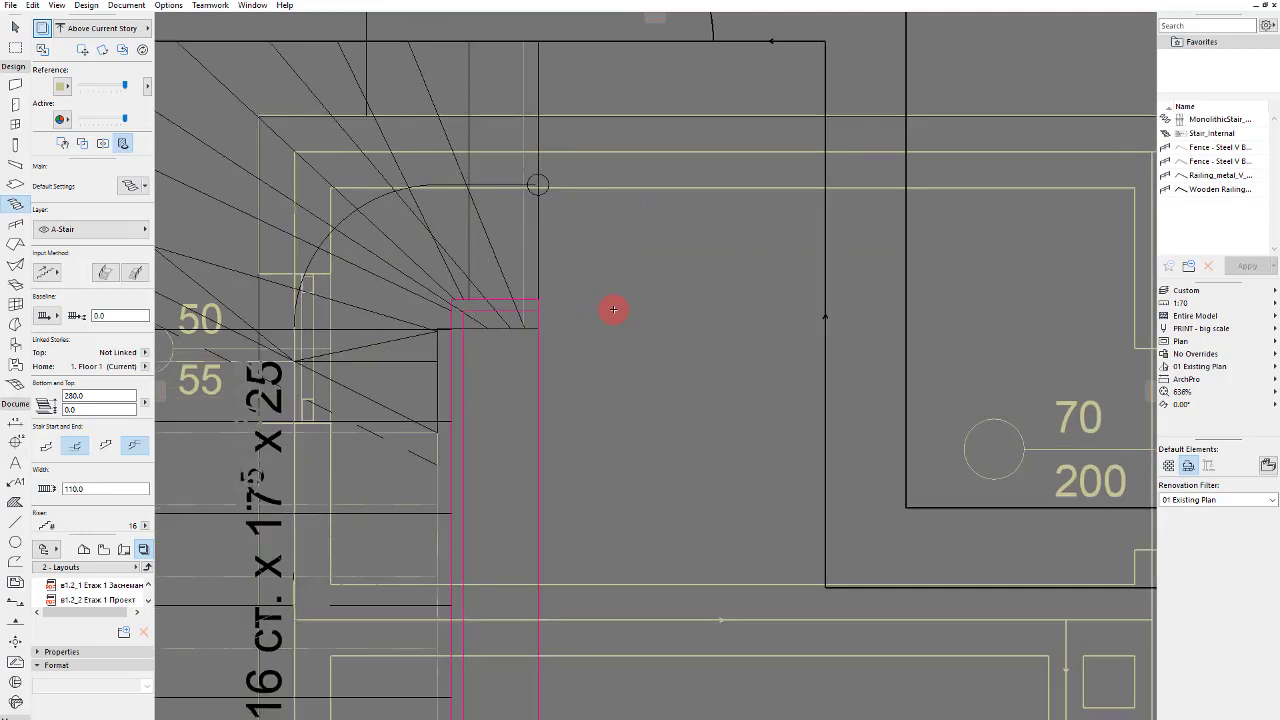
{"action": "scroll", "coordinate": [614, 311], "scroll_direction": "down", "scroll_amount": 4}
{"action": "left_click", "coordinate": [563, 272]}
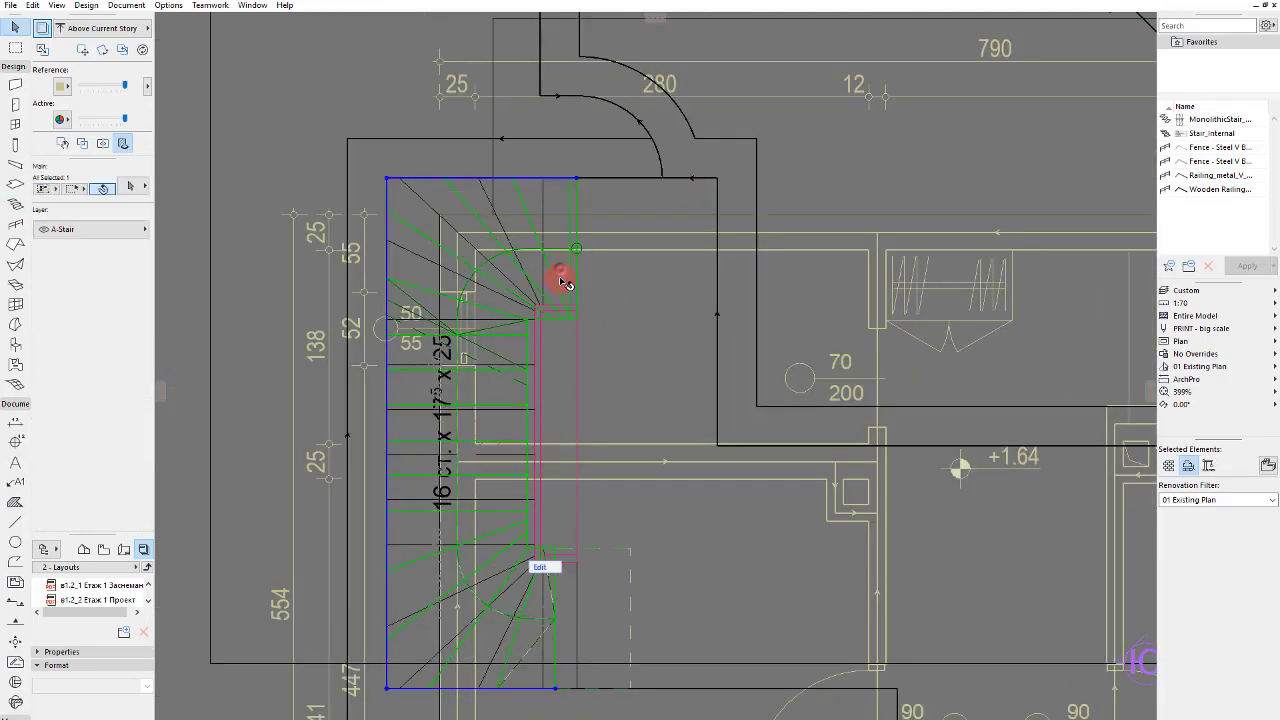
{"action": "scroll", "coordinate": [592, 506], "scroll_direction": "up", "scroll_amount": 1}
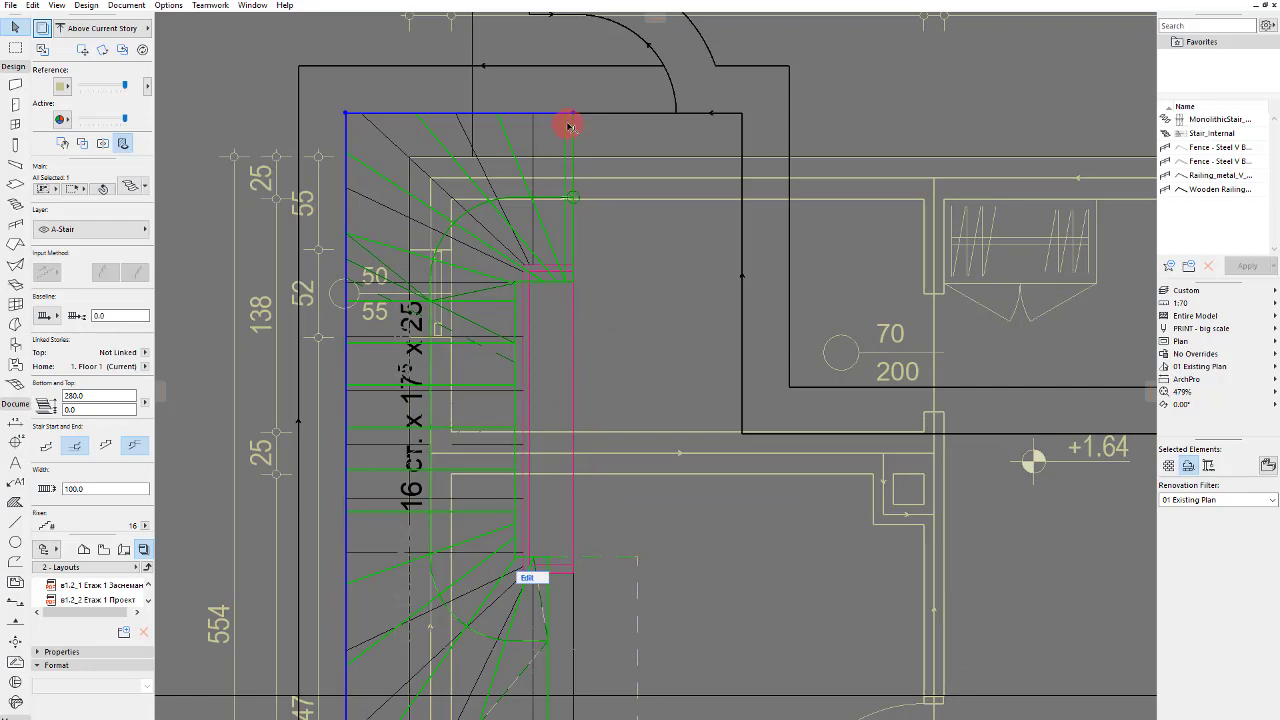
{"action": "key", "text": "Escape"}
{"action": "scroll", "coordinate": [631, 226], "scroll_direction": "up", "scroll_amount": 1}
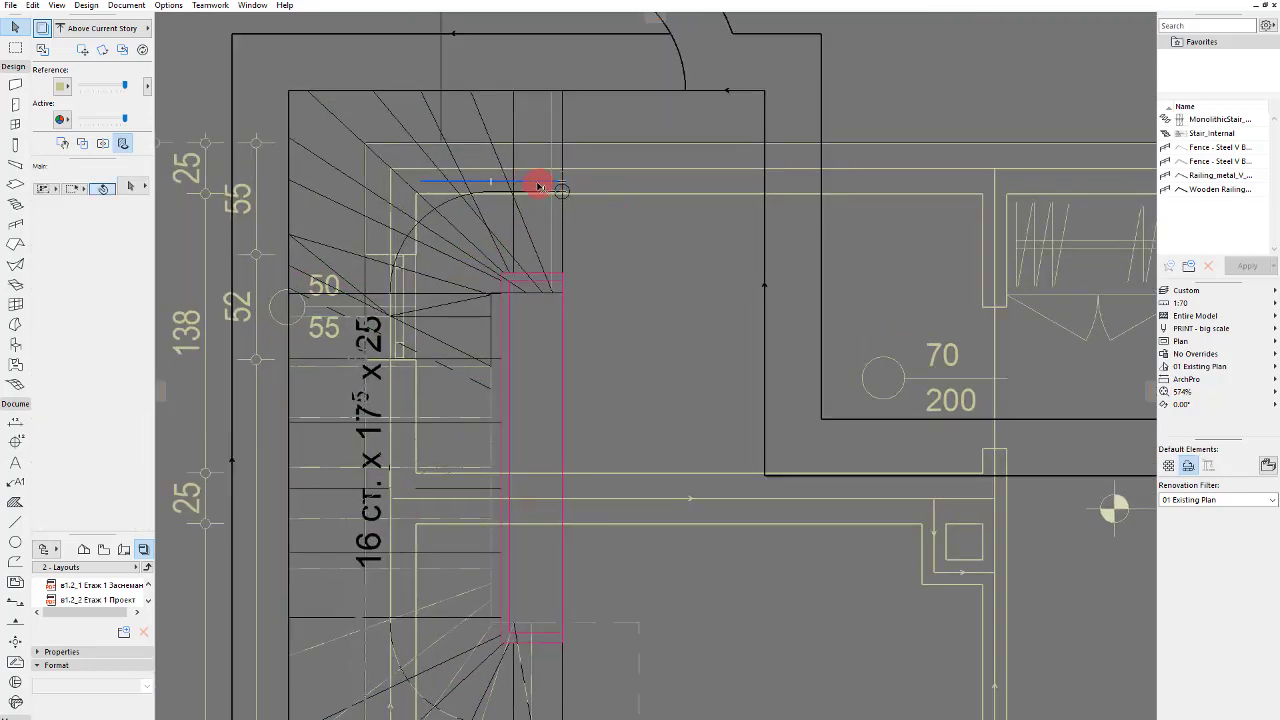
{"action": "left_click", "coordinate": [524, 204]}
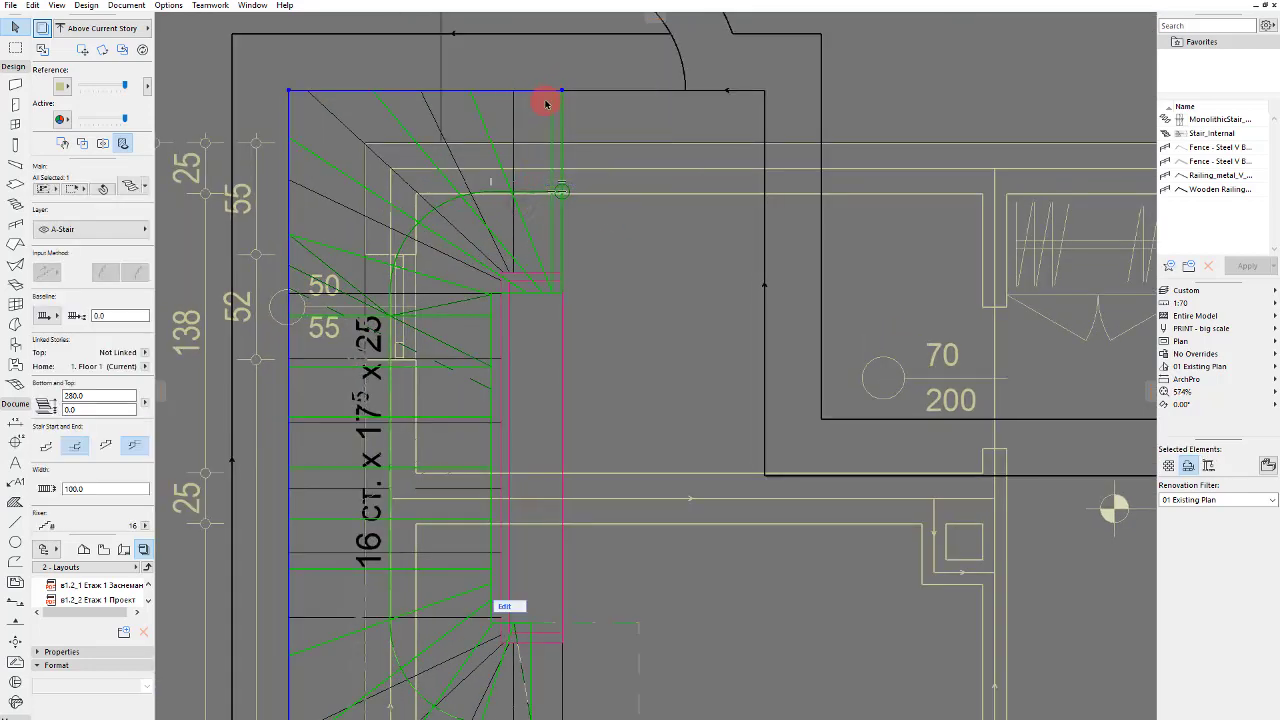
{"action": "key", "text": "Escape"}
Step: Review the placed stair's tread, riser, finish and floor plan display settings
{"action": "left_click", "coordinate": [540, 162]}
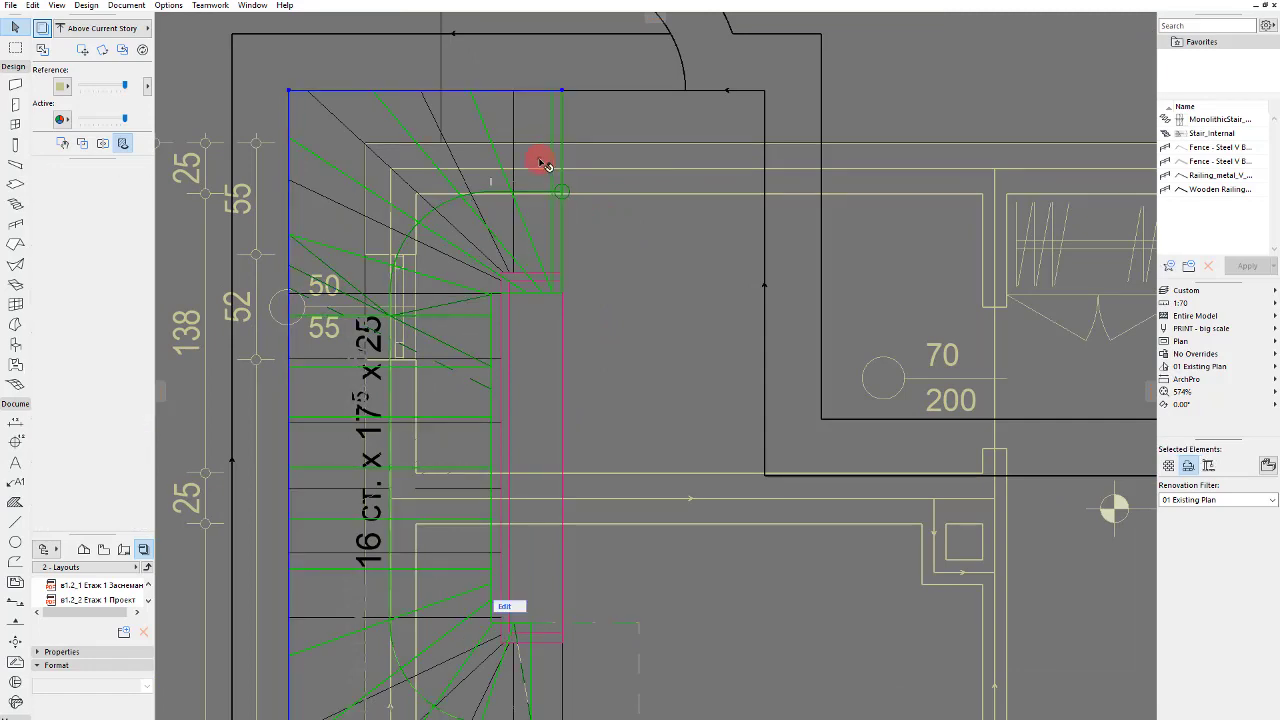
{"action": "left_click", "coordinate": [541, 163]}
{"action": "double_click", "coordinate": [543, 163]}
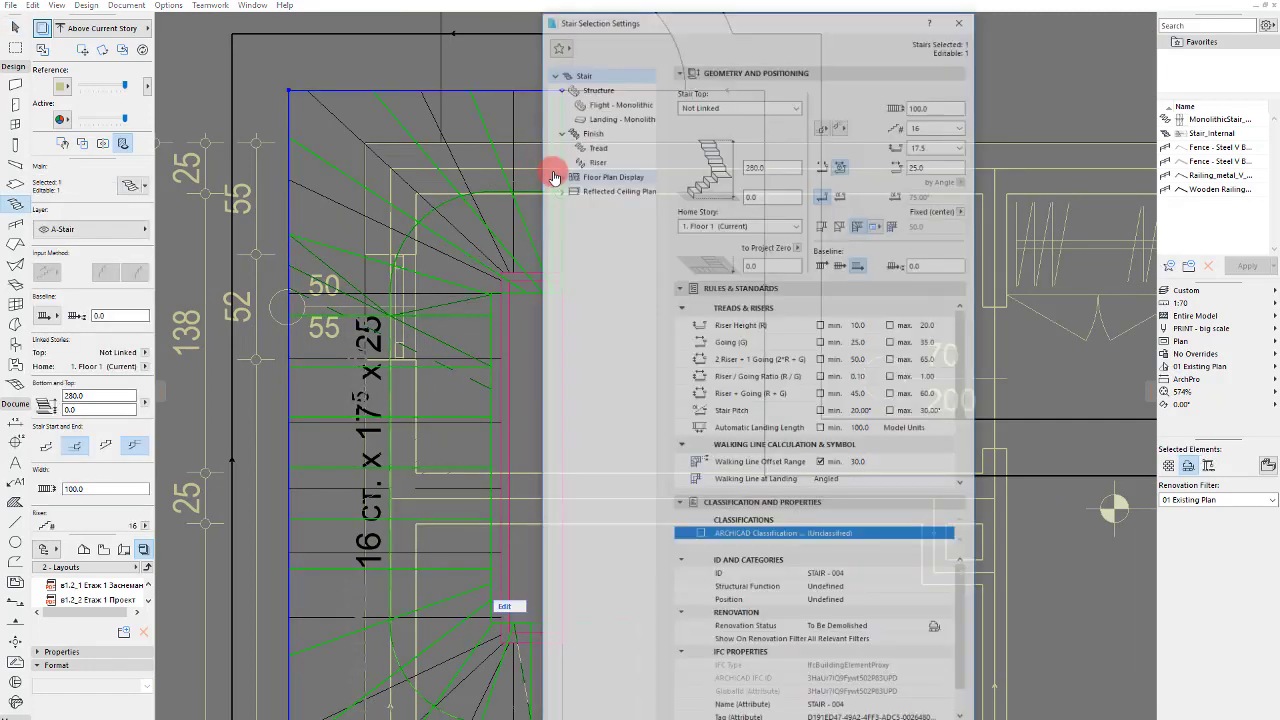
{"action": "left_click", "coordinate": [600, 145]}
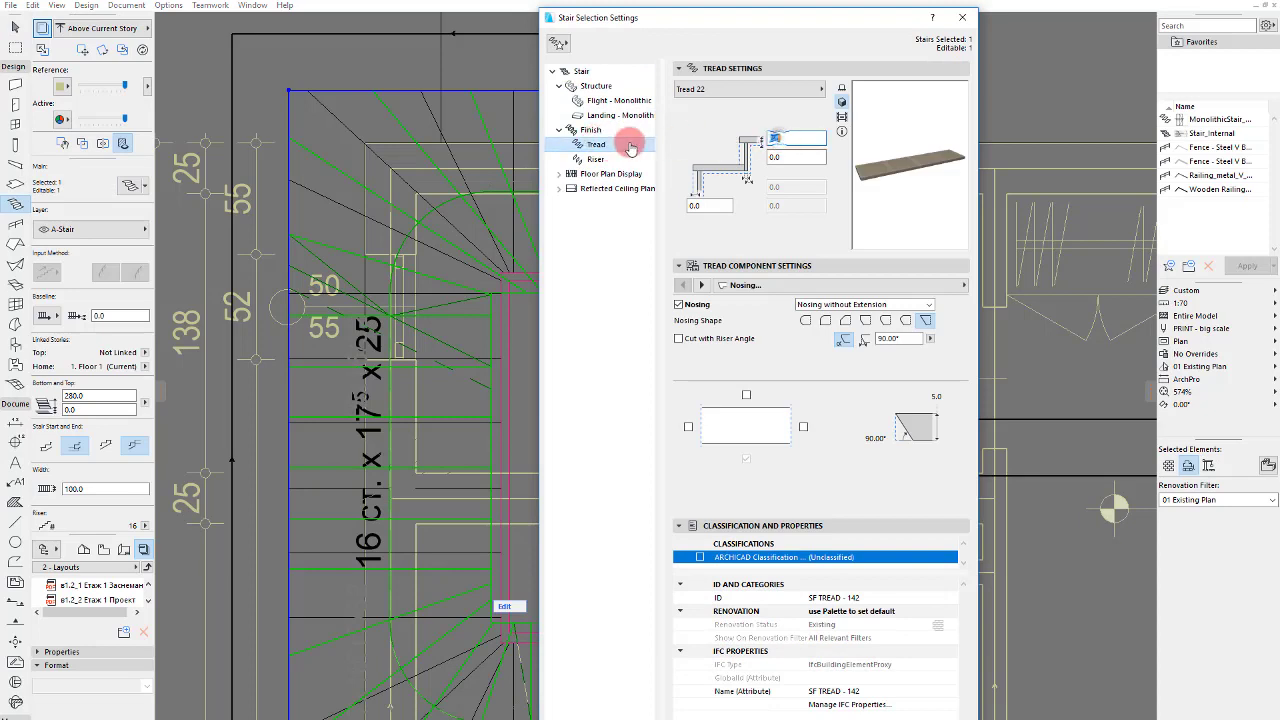
{"action": "left_click", "coordinate": [596, 160]}
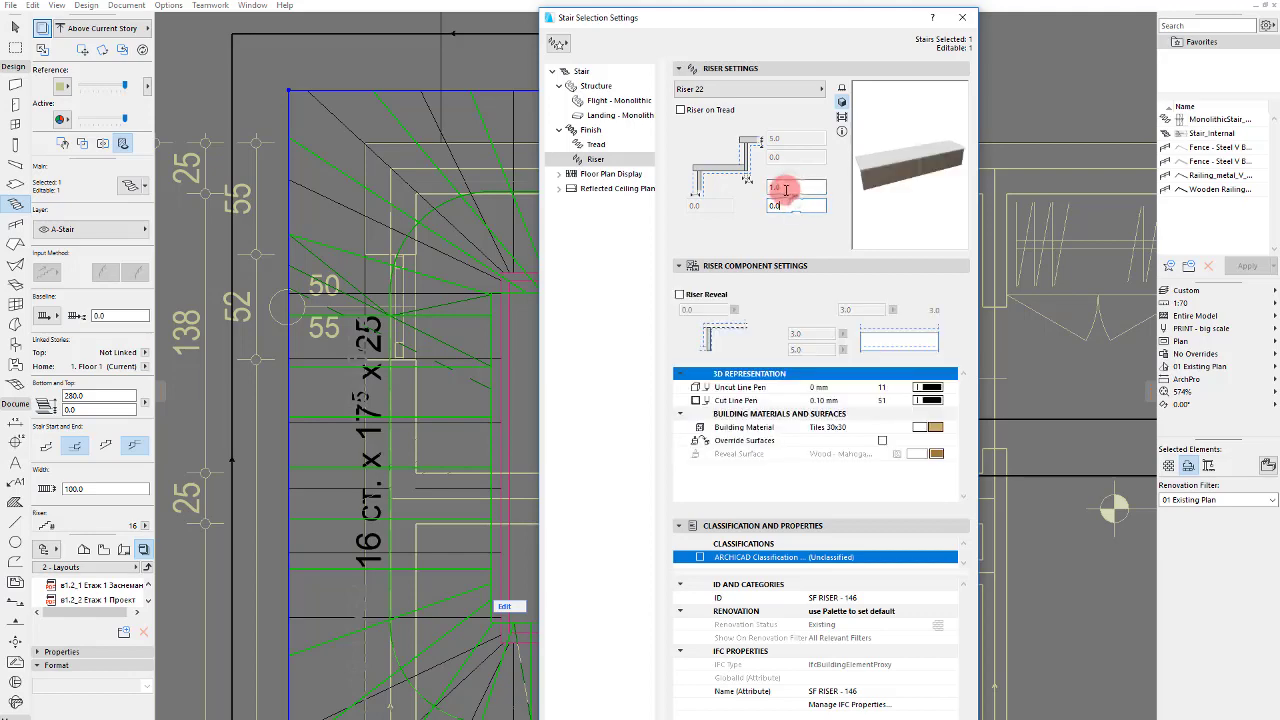
{"action": "left_click", "coordinate": [594, 131]}
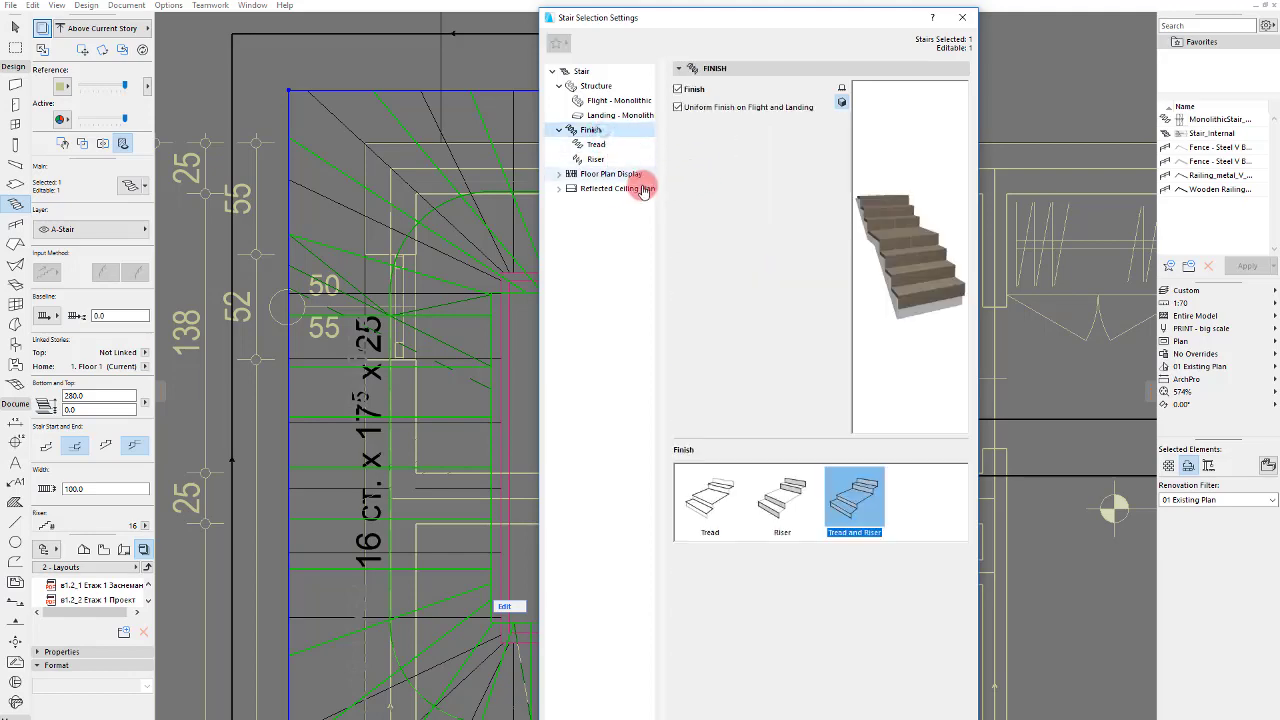
{"action": "left_click", "coordinate": [610, 174]}
{"action": "left_click", "coordinate": [738, 258]}
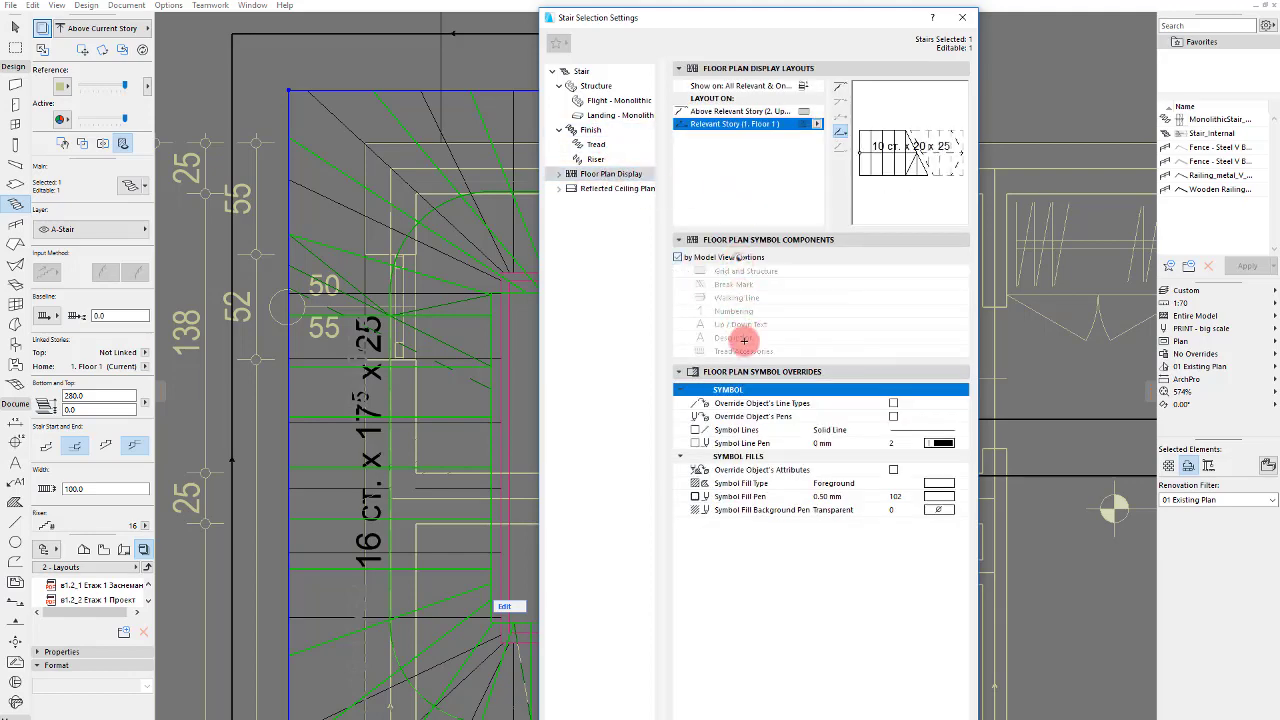
{"action": "key", "text": "Return"}
{"action": "key", "text": "Escape"}
{"action": "key", "text": "Escape"}
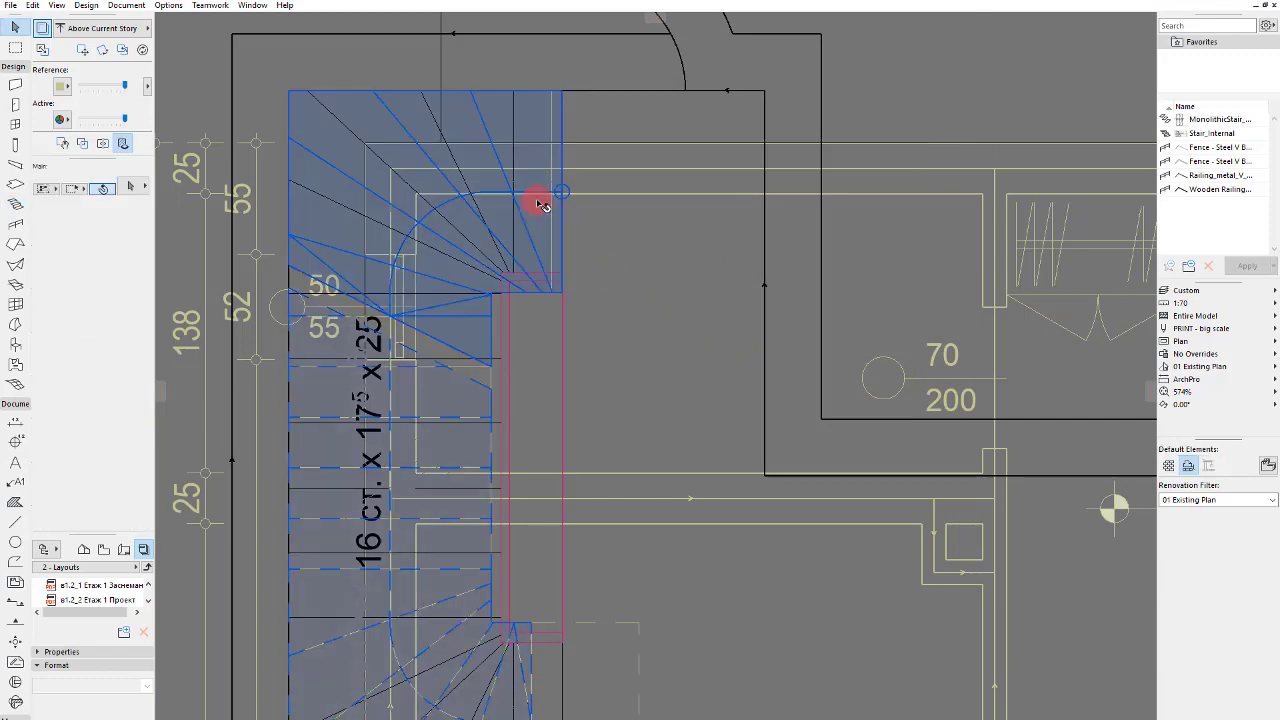
Step: Move the new U-shaped stair to the right, clear of the old stair linework in the stairwell
{"action": "left_click", "coordinate": [549, 233]}
{"action": "left_click_drag", "start_coordinate": [538, 229], "coordinate": [905, 204]}
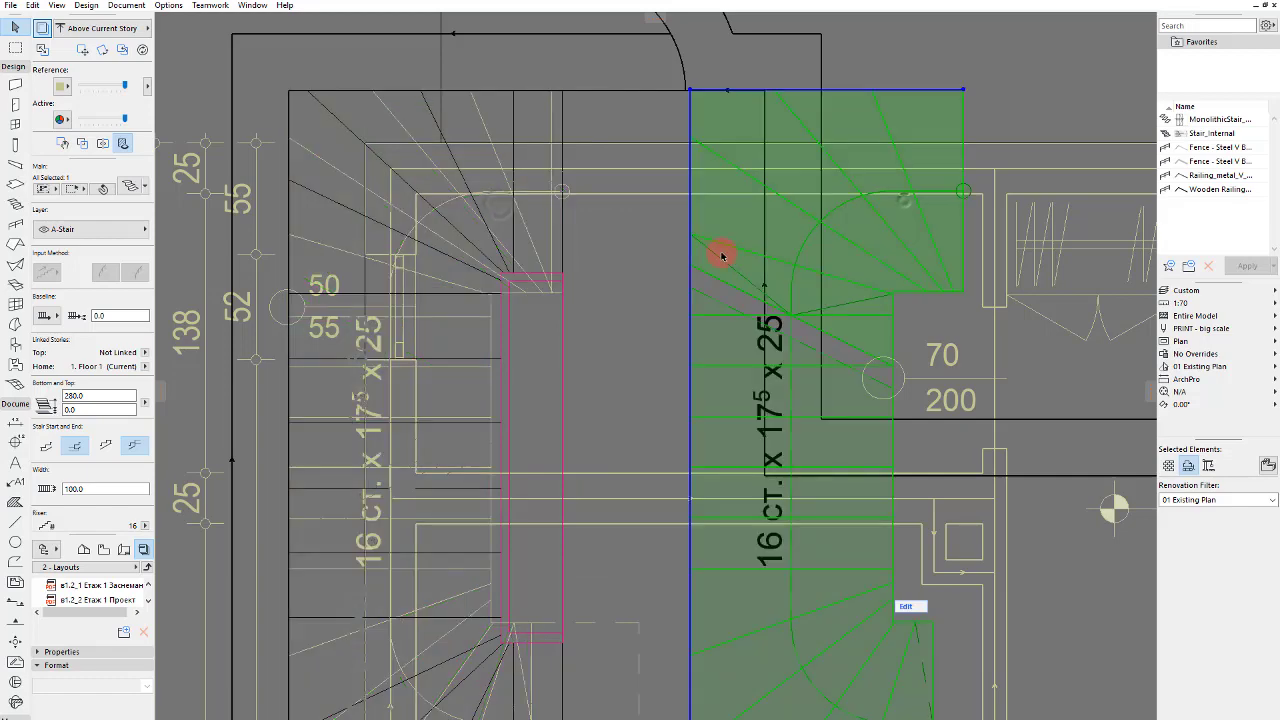
{"action": "key", "text": "Escape"}
Step: Delete the old stair linework in the stairwell and move the new stair back against its upper-left inner wall corner
{"action": "scroll", "coordinate": [540, 150], "scroll_direction": "down", "scroll_amount": 3}
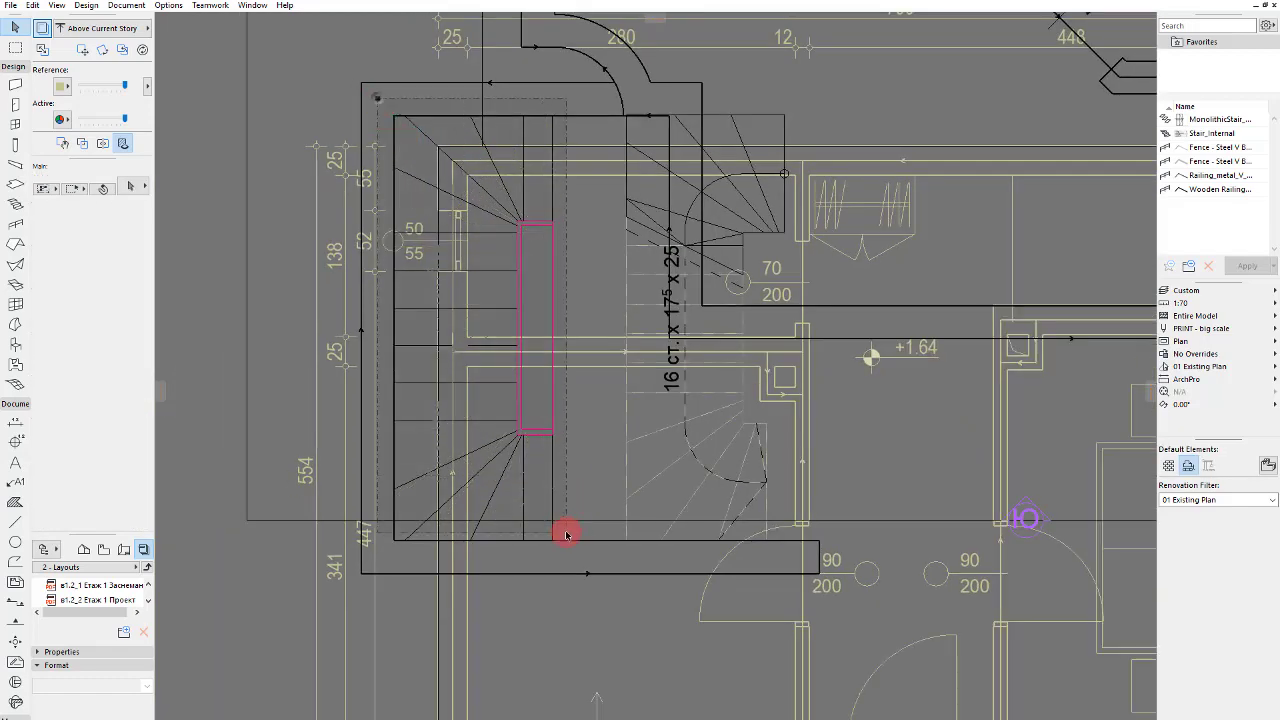
{"action": "left_click", "coordinate": [576, 556]}
{"action": "key", "text": "Delete"}
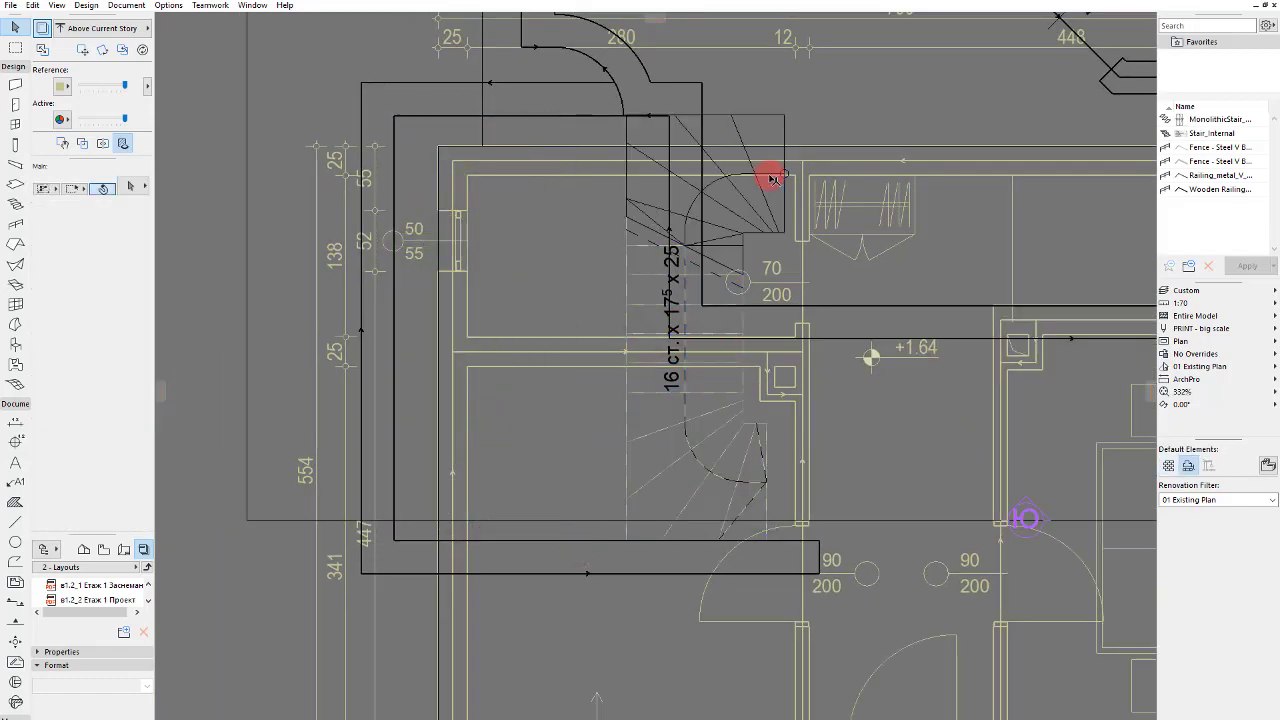
{"action": "left_click", "coordinate": [772, 178]}
{"action": "left_click_drag", "start_coordinate": [623, 114], "coordinate": [389, 117]}
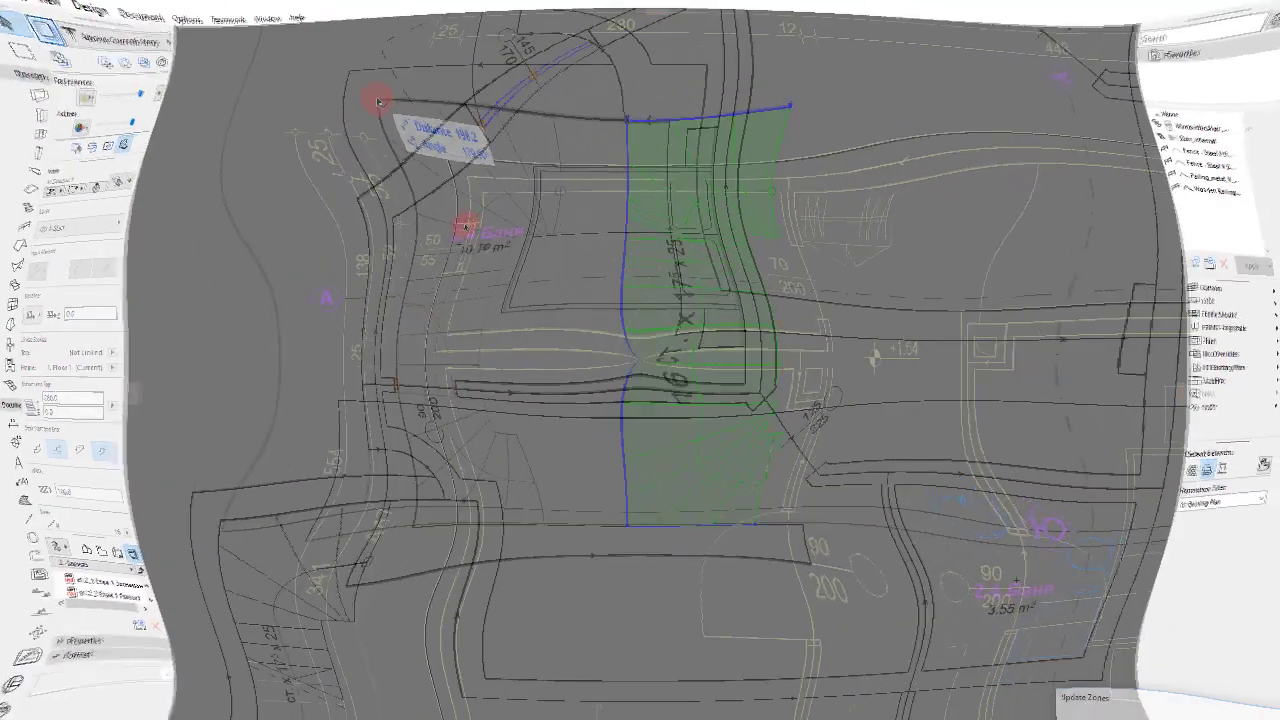
Step: Rename the zone of the room with the double bed to Спалня using the predefined zone names
{"action": "left_click", "coordinate": [429, 212]}
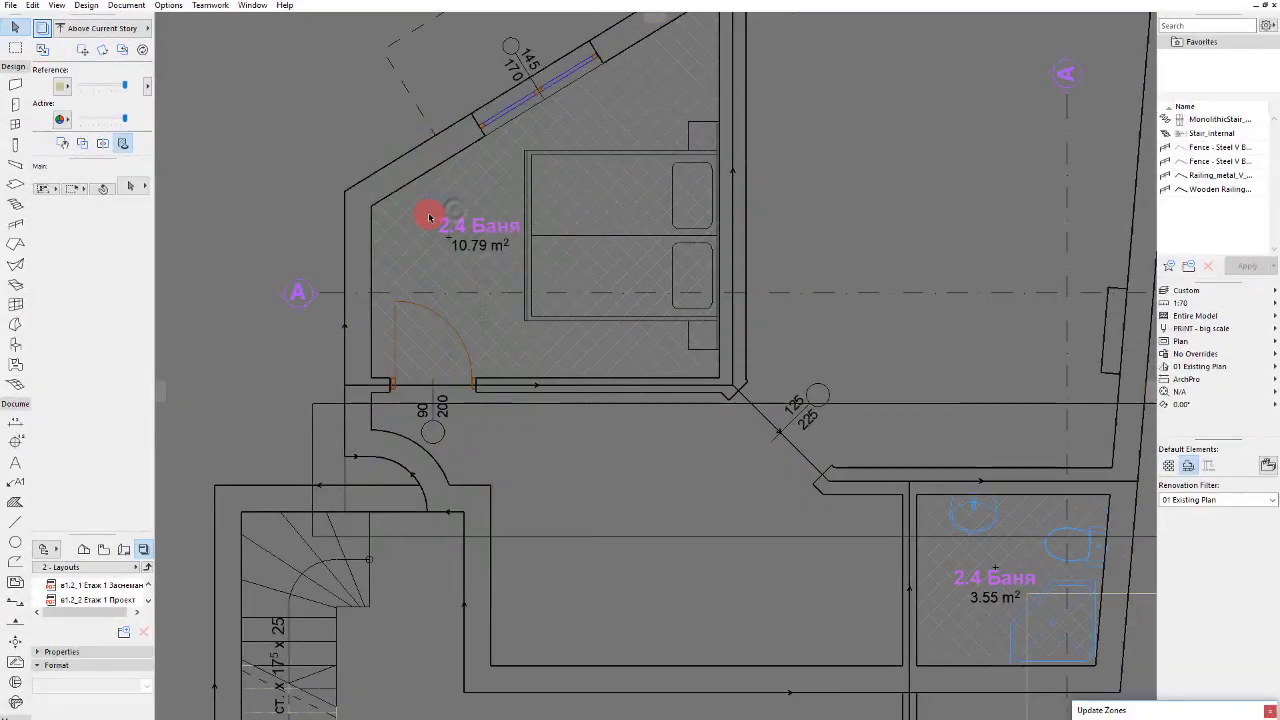
{"action": "double_click", "coordinate": [80, 323]}
{"action": "left_click", "coordinate": [140, 311]}
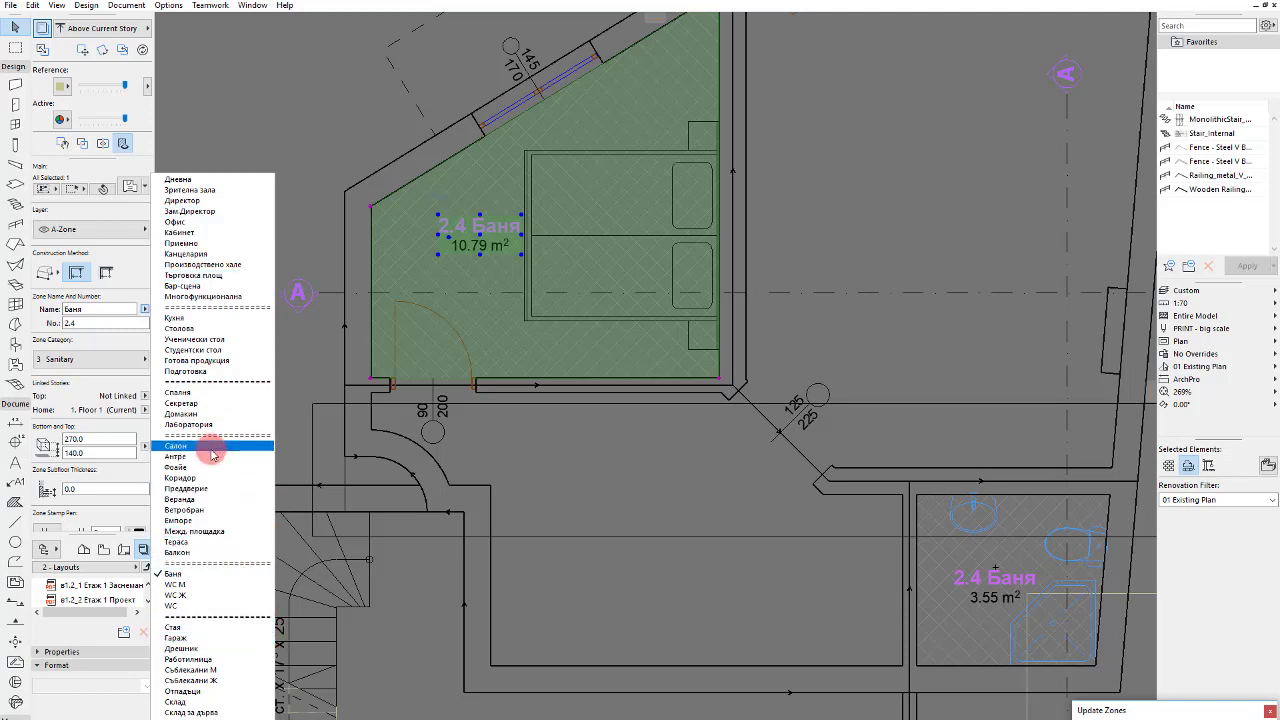
{"action": "left_click", "coordinate": [192, 392]}
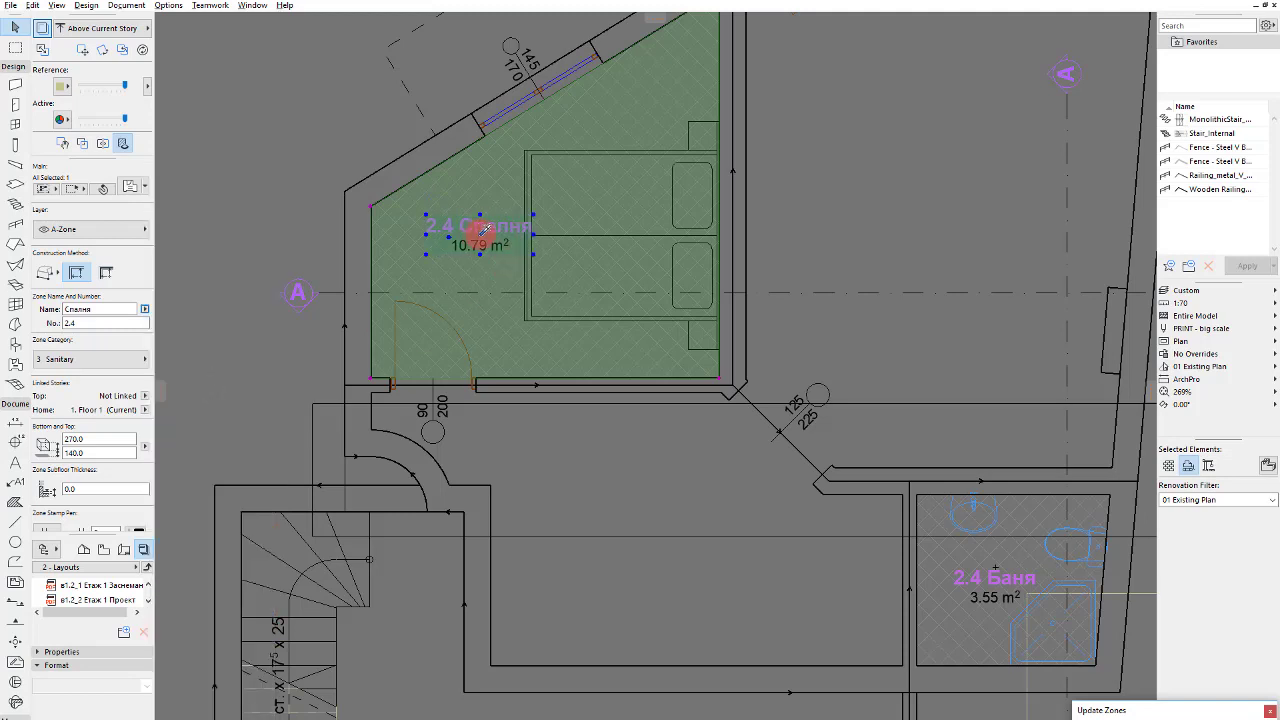
Step: Set the first stamp row of all zones on this floor to Zone Name(EN)
{"action": "left_click", "coordinate": [481, 234], "text": "alt"}
{"action": "key", "text": "ctrl+a"}
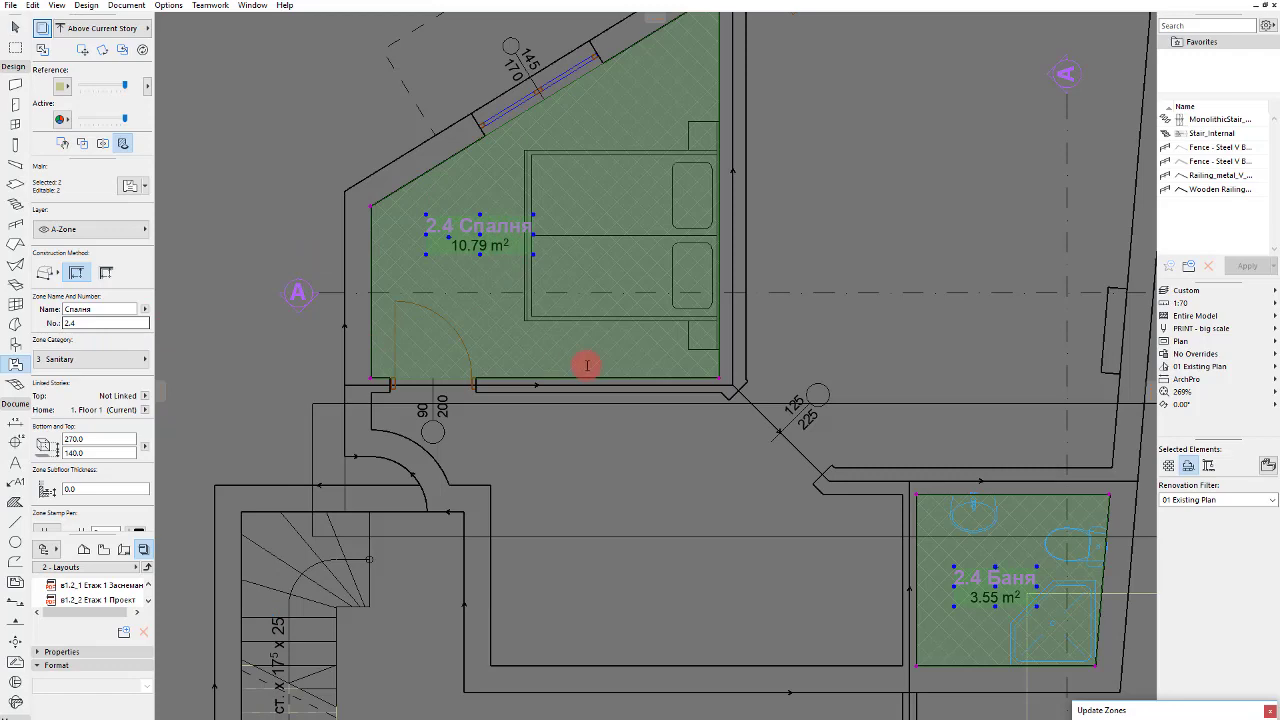
{"action": "double_click", "coordinate": [587, 365]}
{"action": "left_click", "coordinate": [585, 557]}
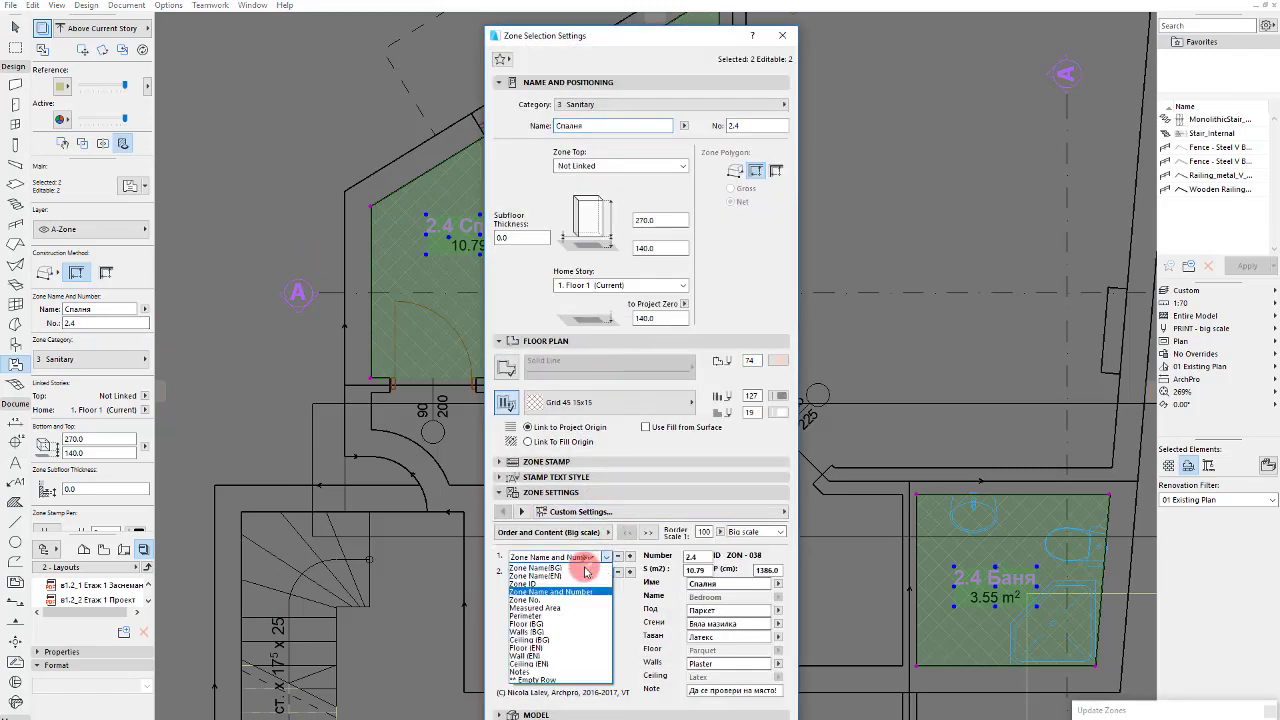
{"action": "left_click", "coordinate": [575, 578]}
{"action": "key", "text": "Return"}
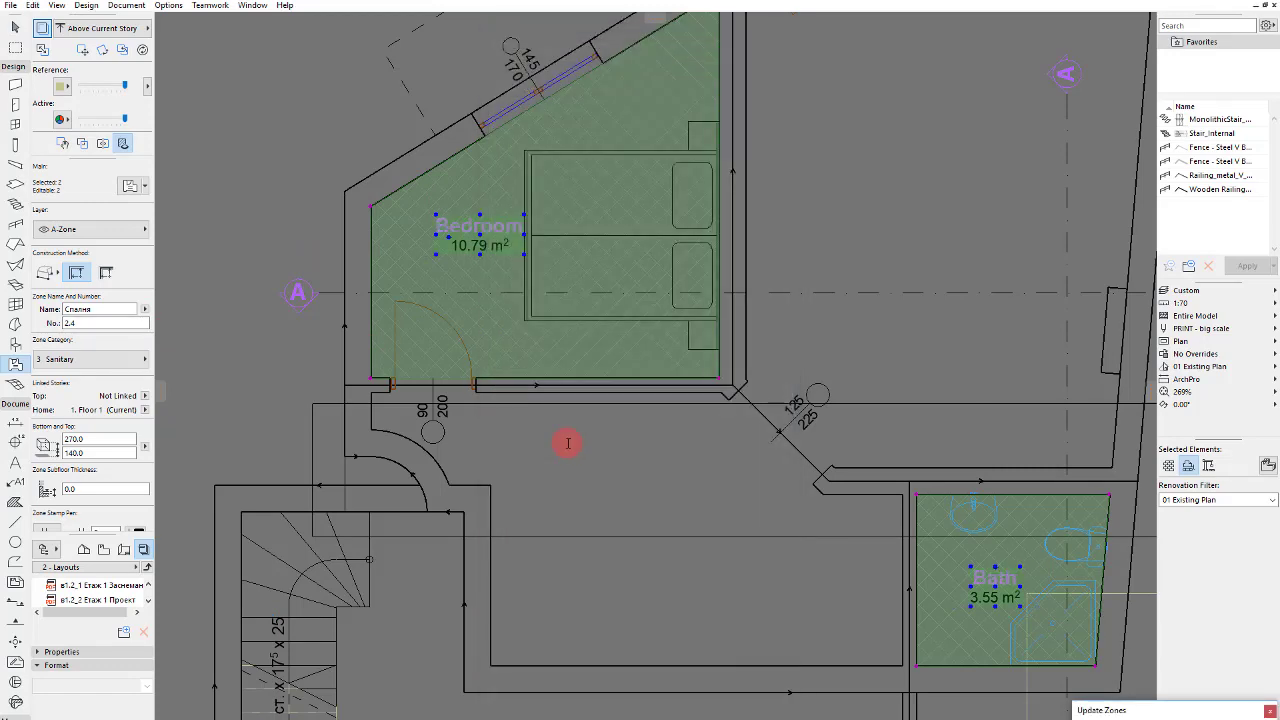
{"action": "left_click", "coordinate": [565, 435]}
{"action": "scroll", "coordinate": [565, 435], "scroll_direction": "down", "scroll_amount": 3}
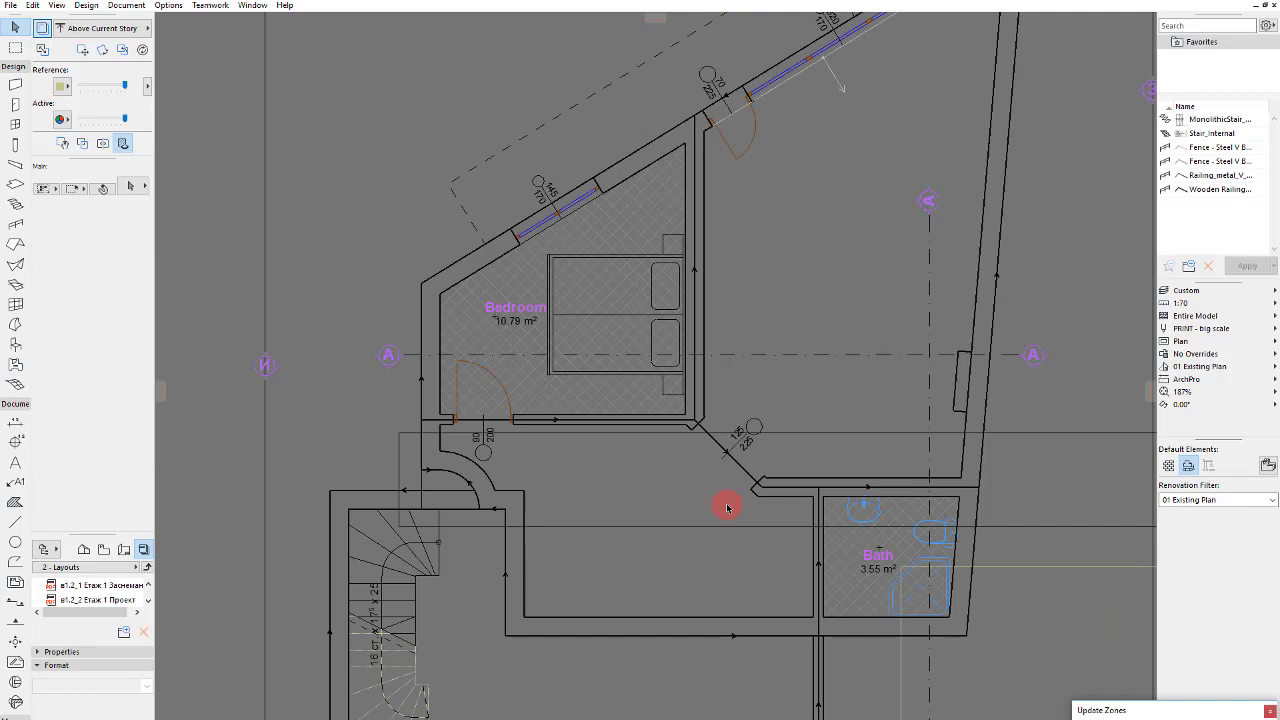
Step: Add a zone in the hallway beside the stairwell, using the settings of the small bathroom's zone
{"action": "left_click", "coordinate": [873, 563]}
{"action": "left_click", "coordinate": [873, 563], "text": "alt"}
{"action": "key", "text": "Escape"}
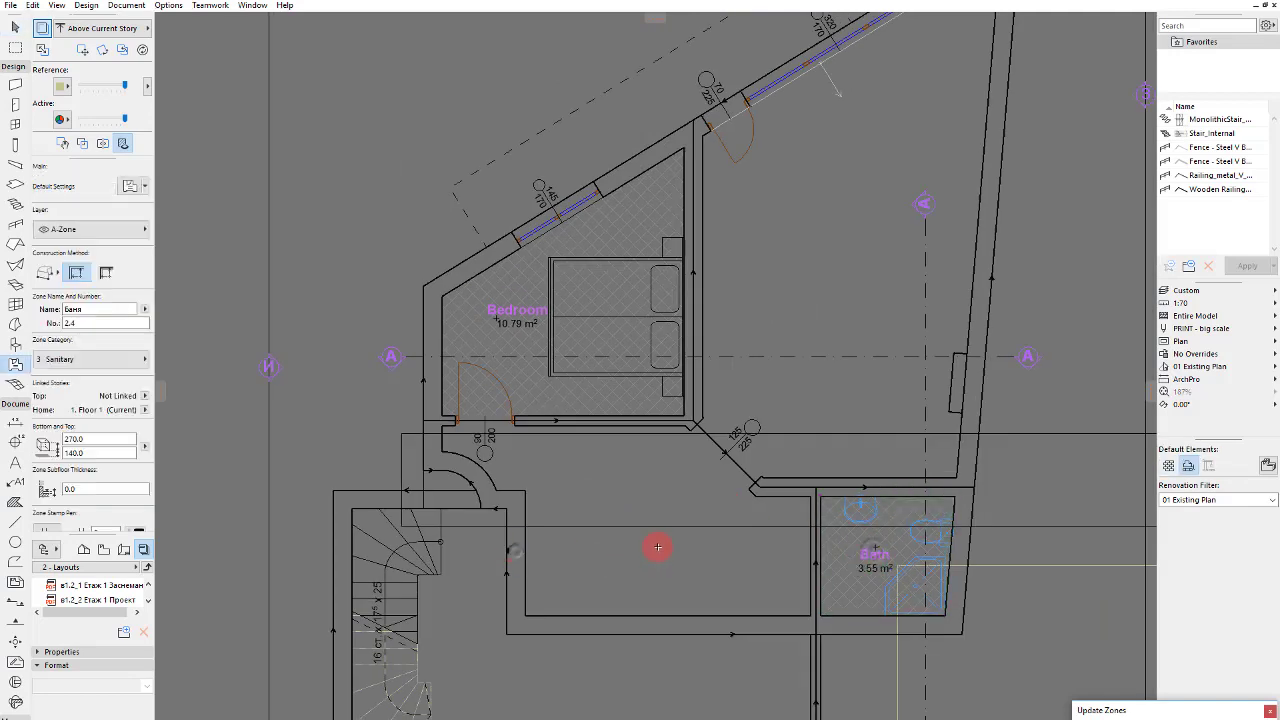
{"action": "left_click", "coordinate": [657, 547]}
{"action": "left_click", "coordinate": [626, 537]}
{"action": "key", "text": "Escape"}
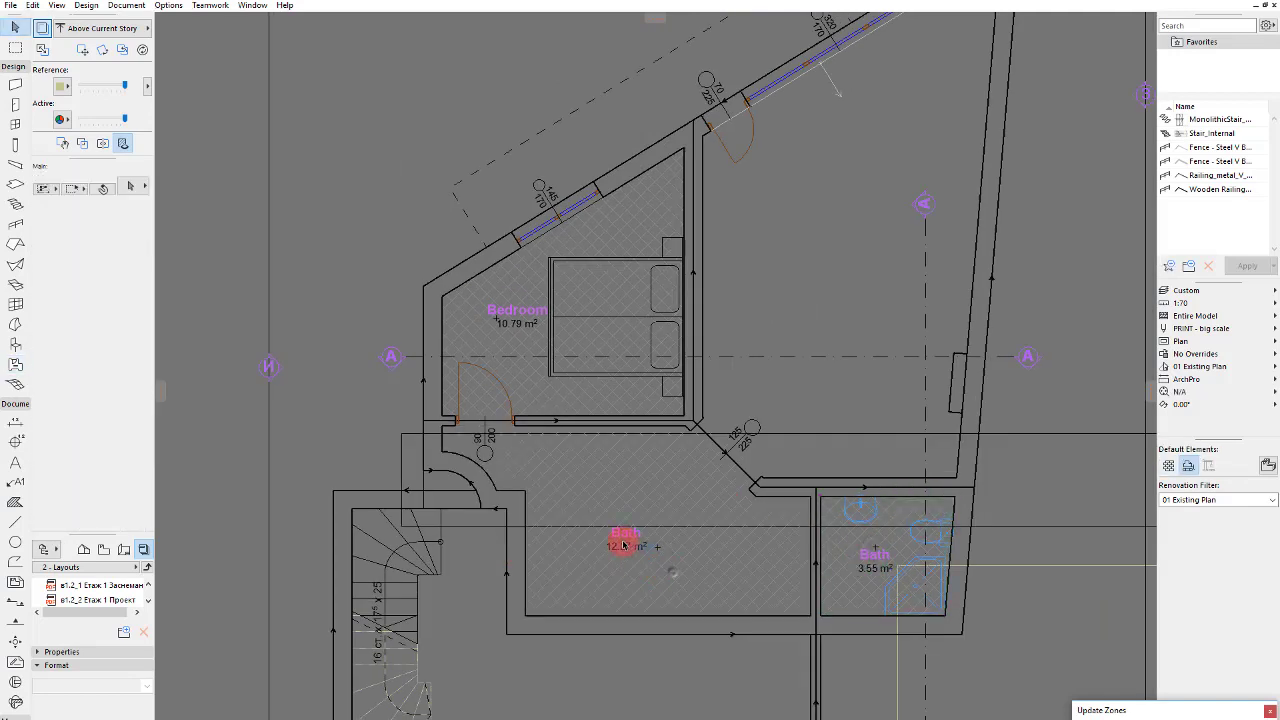
Step: Set the hallway zone's category to 5 Communication and turn off its cover fill
{"action": "left_click", "coordinate": [120, 357]}
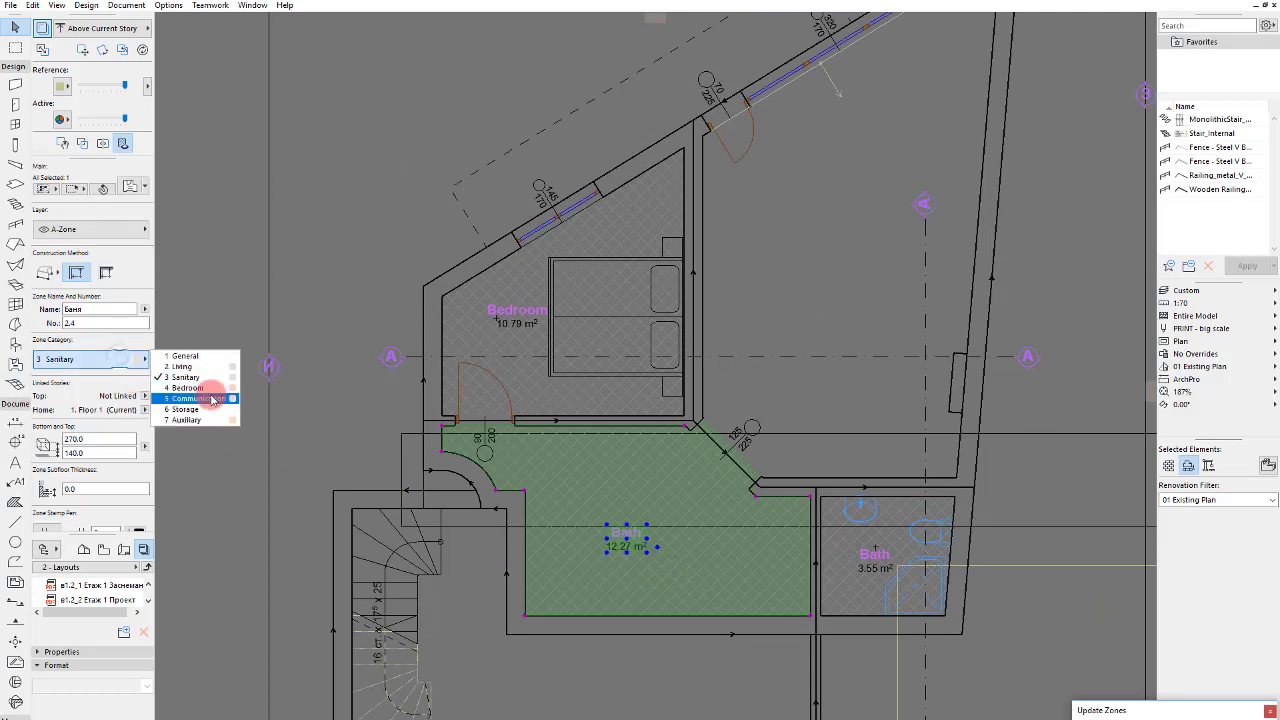
{"action": "left_click", "coordinate": [212, 399]}
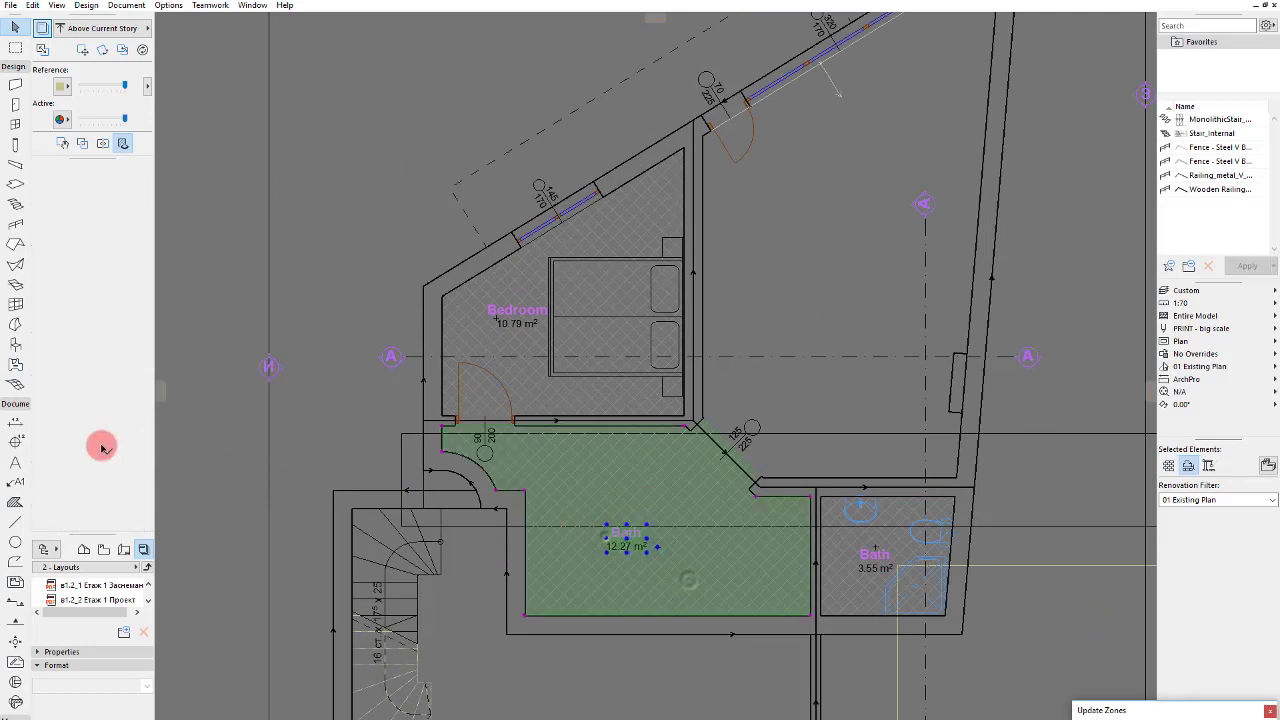
{"action": "scroll", "coordinate": [100, 443], "scroll_direction": "down", "scroll_amount": 5}
{"action": "key", "text": "Escape"}
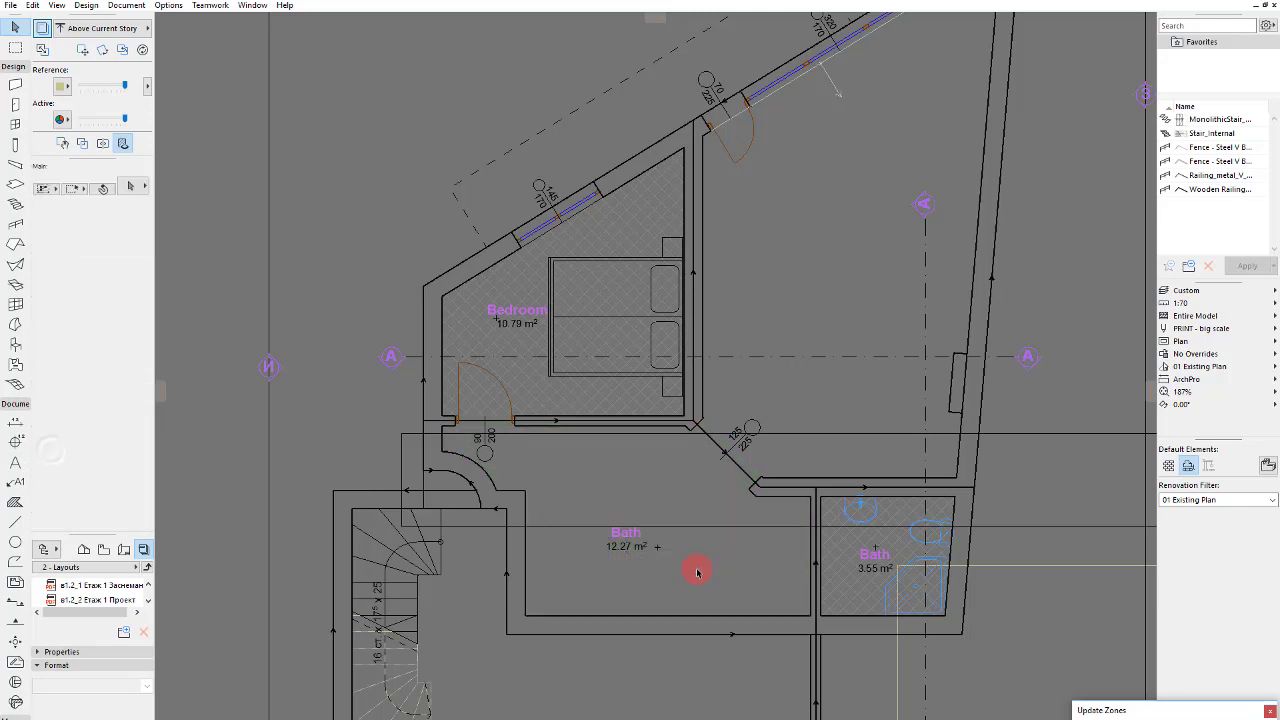
Step: Add a zone in the large room right of the bedroom, using the bedroom zone's settings
{"action": "left_click", "coordinate": [555, 284]}
{"action": "left_click", "coordinate": [505, 310]}
{"action": "left_click", "coordinate": [517, 316], "text": "alt"}
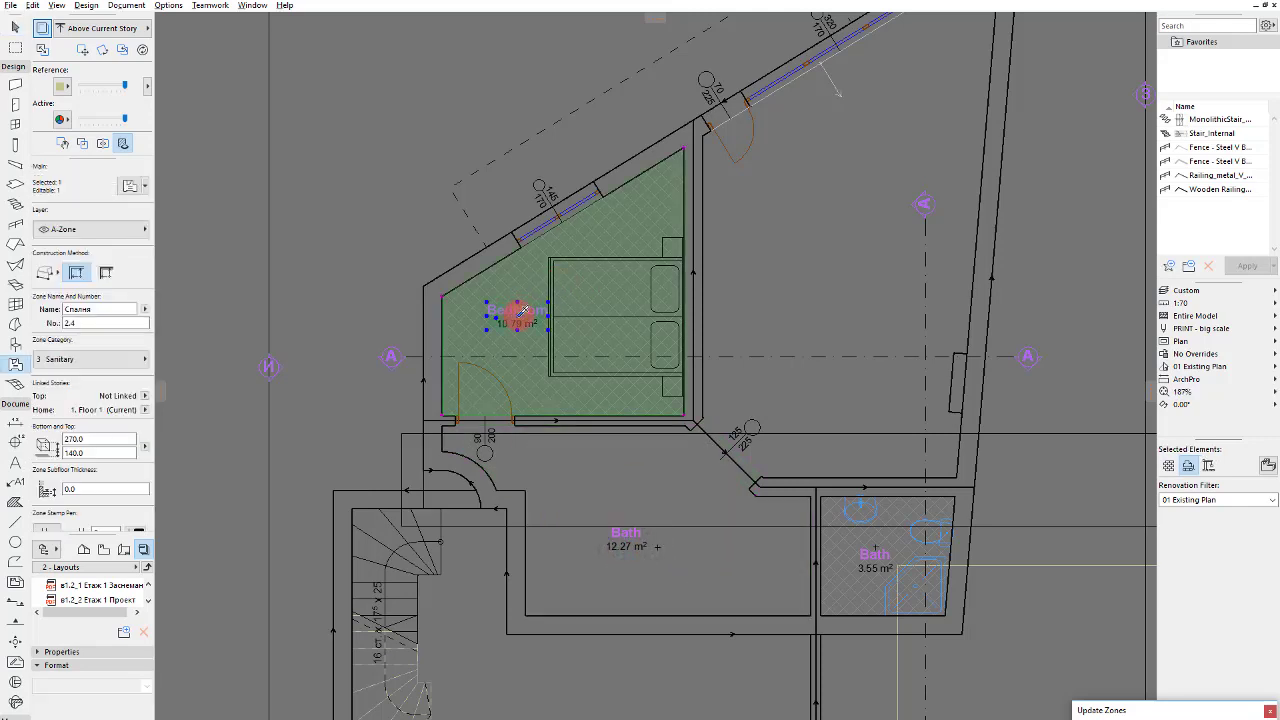
{"action": "left_click", "coordinate": [847, 265]}
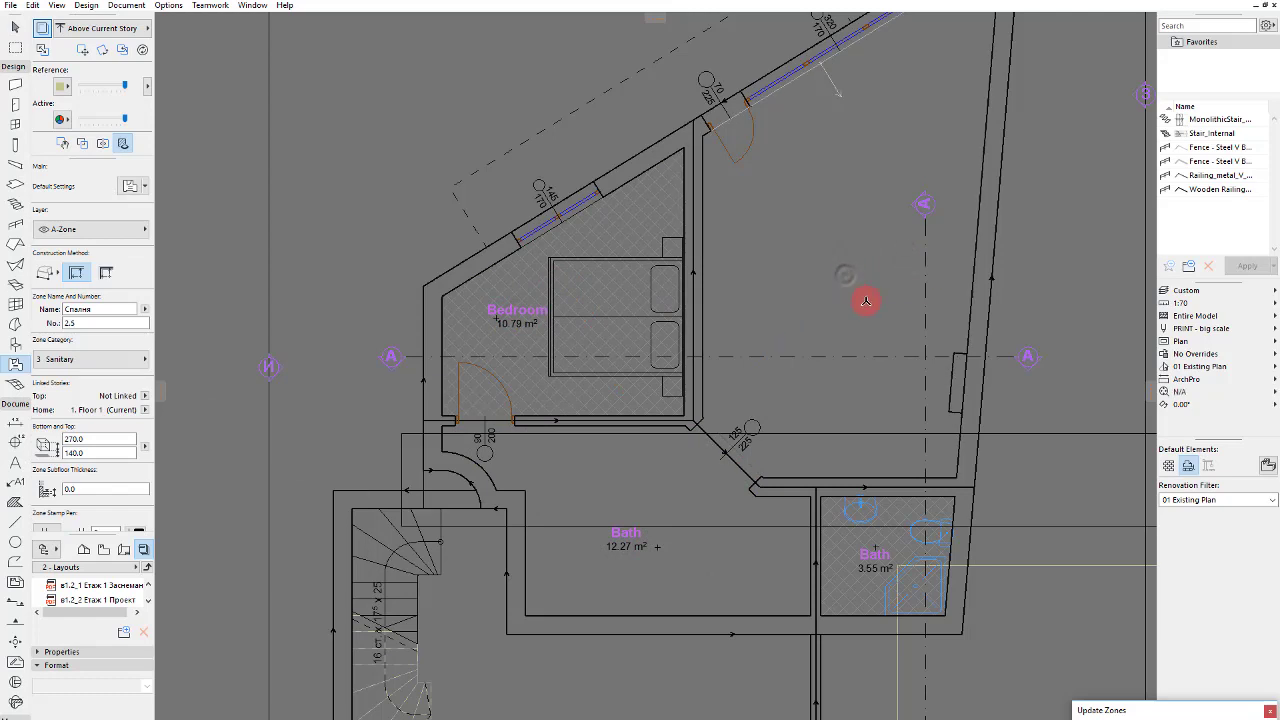
{"action": "left_click", "coordinate": [814, 234]}
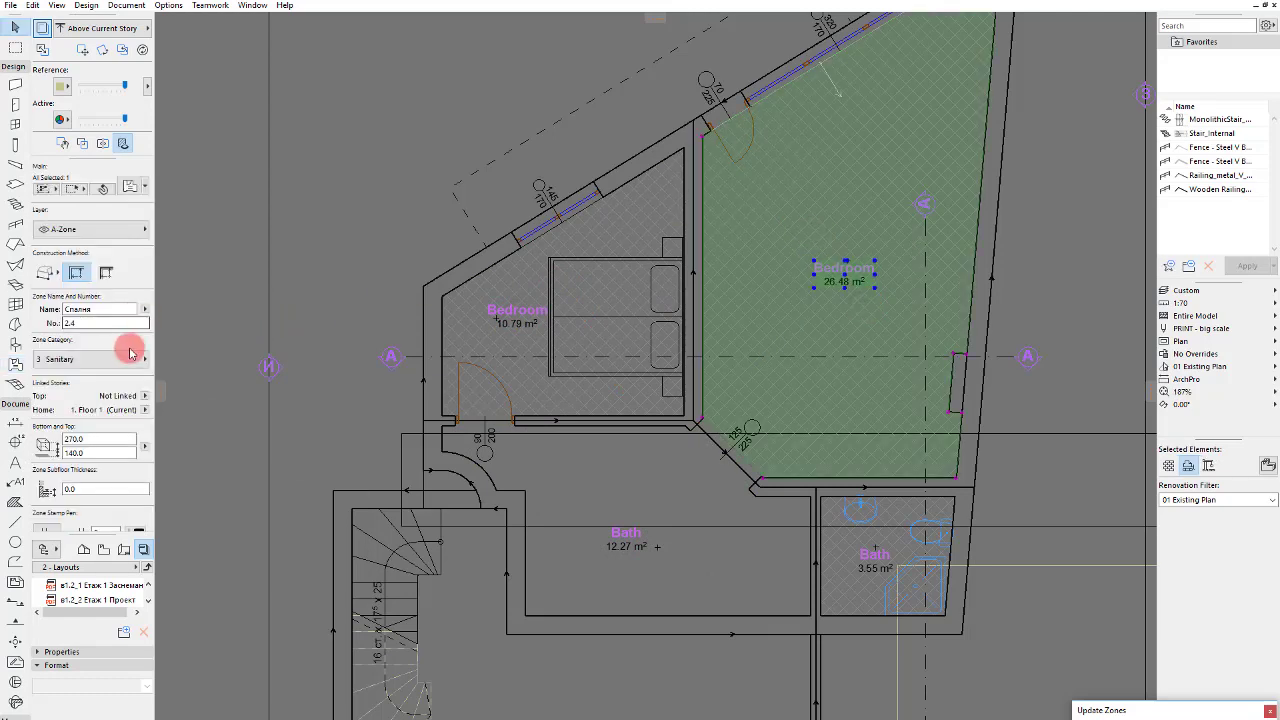
Step: Rename the large room's zone to Дневна using the predefined zone names
{"action": "left_click", "coordinate": [131, 358]}
{"action": "left_click", "coordinate": [150, 308]}
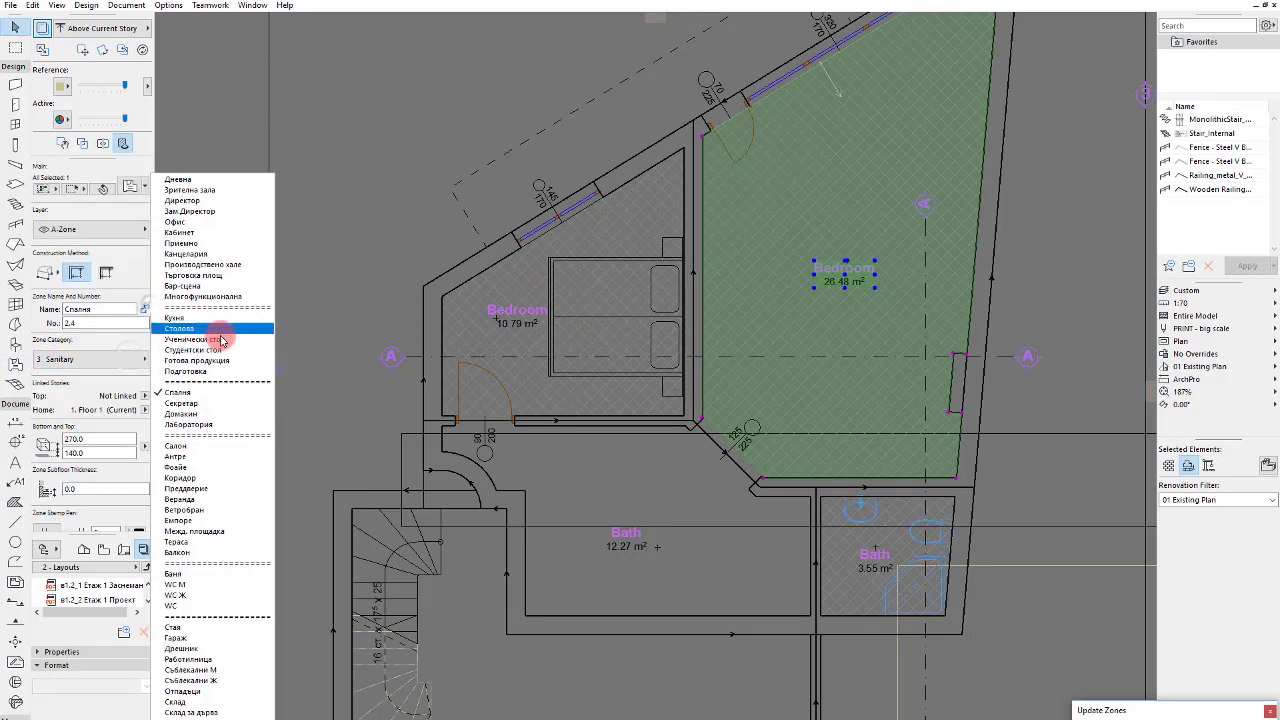
{"action": "left_click", "coordinate": [237, 189]}
{"action": "left_click", "coordinate": [846, 270]}
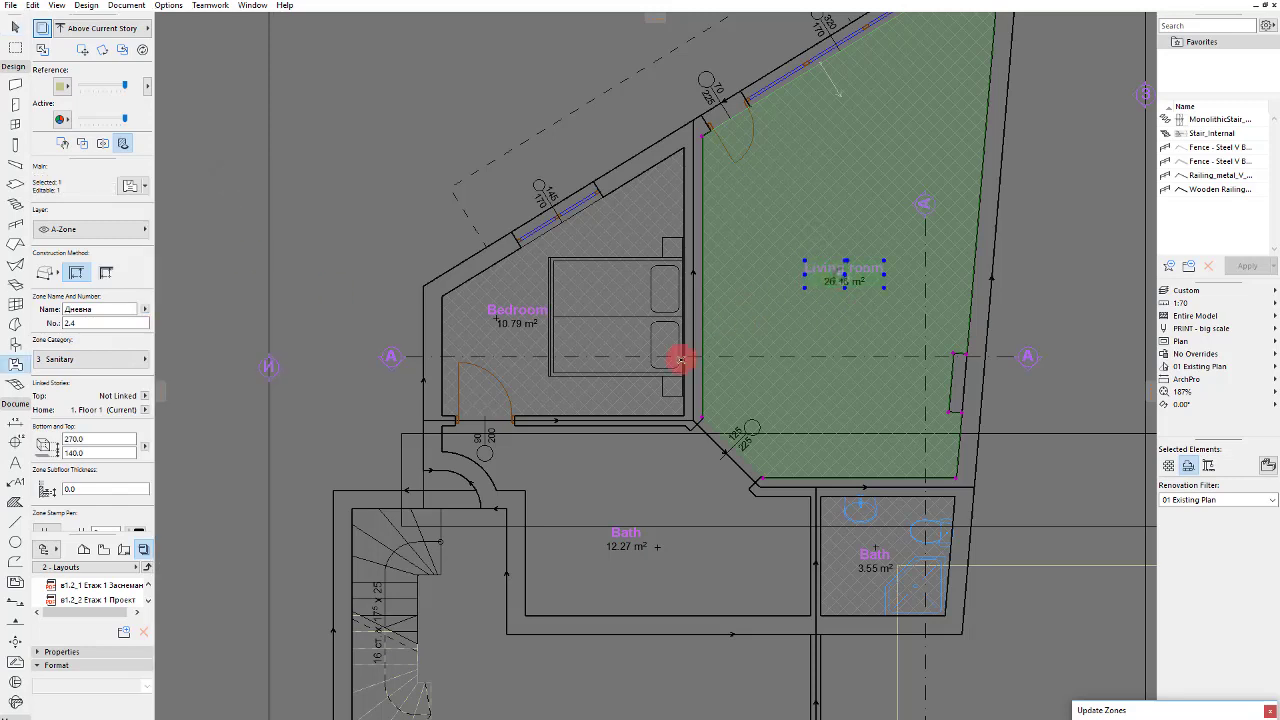
Step: Set the living room zone's category to 2 Living and turn off its cover fill
{"action": "left_click", "coordinate": [816, 350]}
{"action": "left_click", "coordinate": [822, 246]}
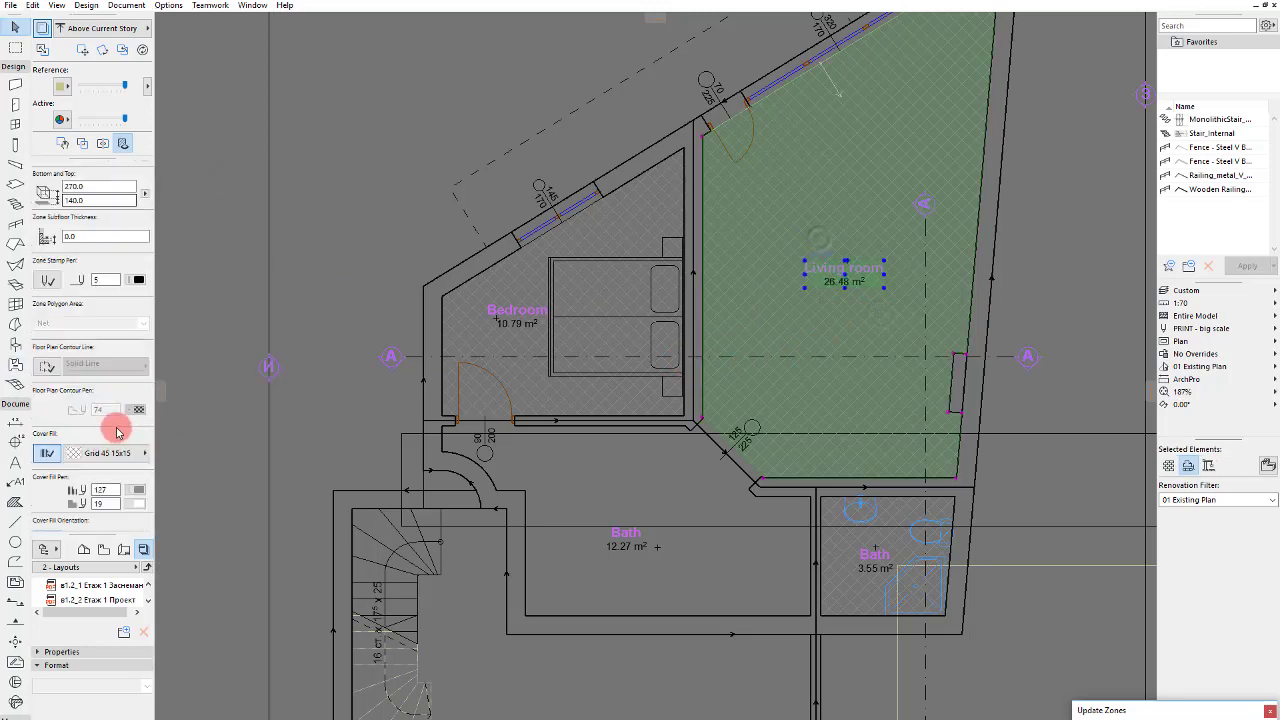
{"action": "scroll", "coordinate": [121, 257], "scroll_direction": "up", "scroll_amount": 3}
{"action": "left_click", "coordinate": [106, 256]}
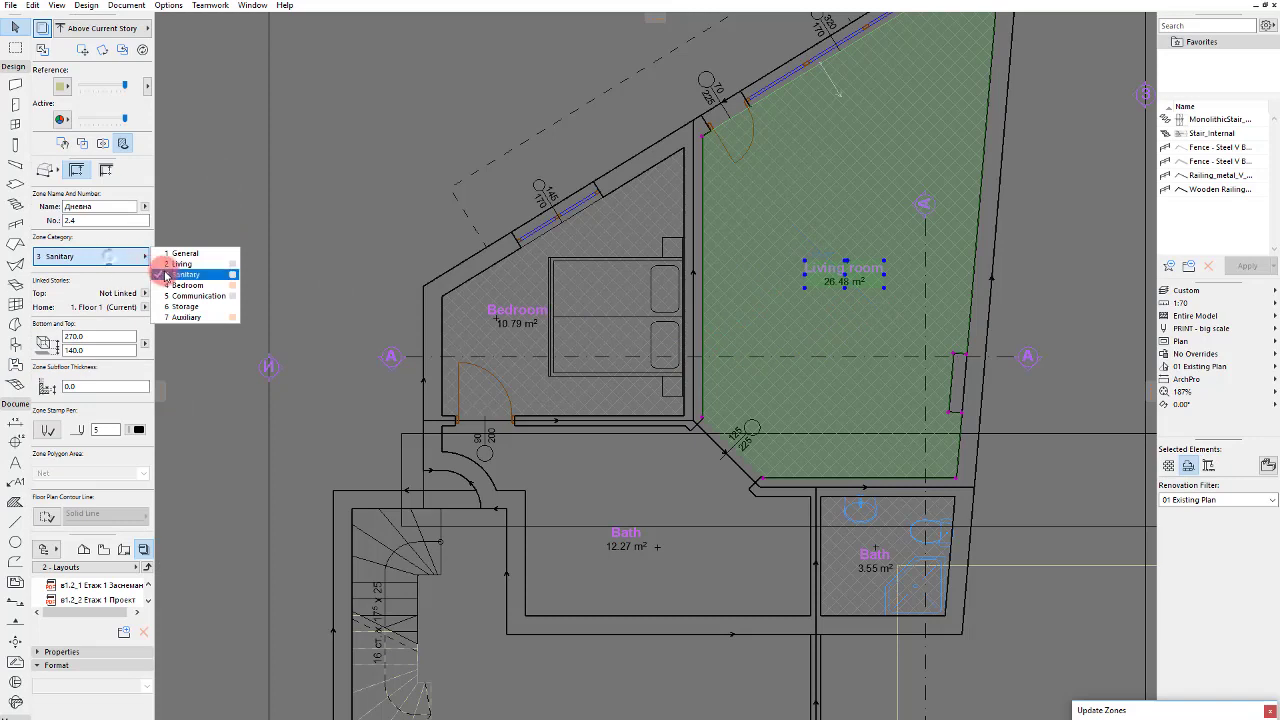
{"action": "left_click", "coordinate": [182, 265]}
{"action": "scroll", "coordinate": [50, 462], "scroll_direction": "down", "scroll_amount": 4}
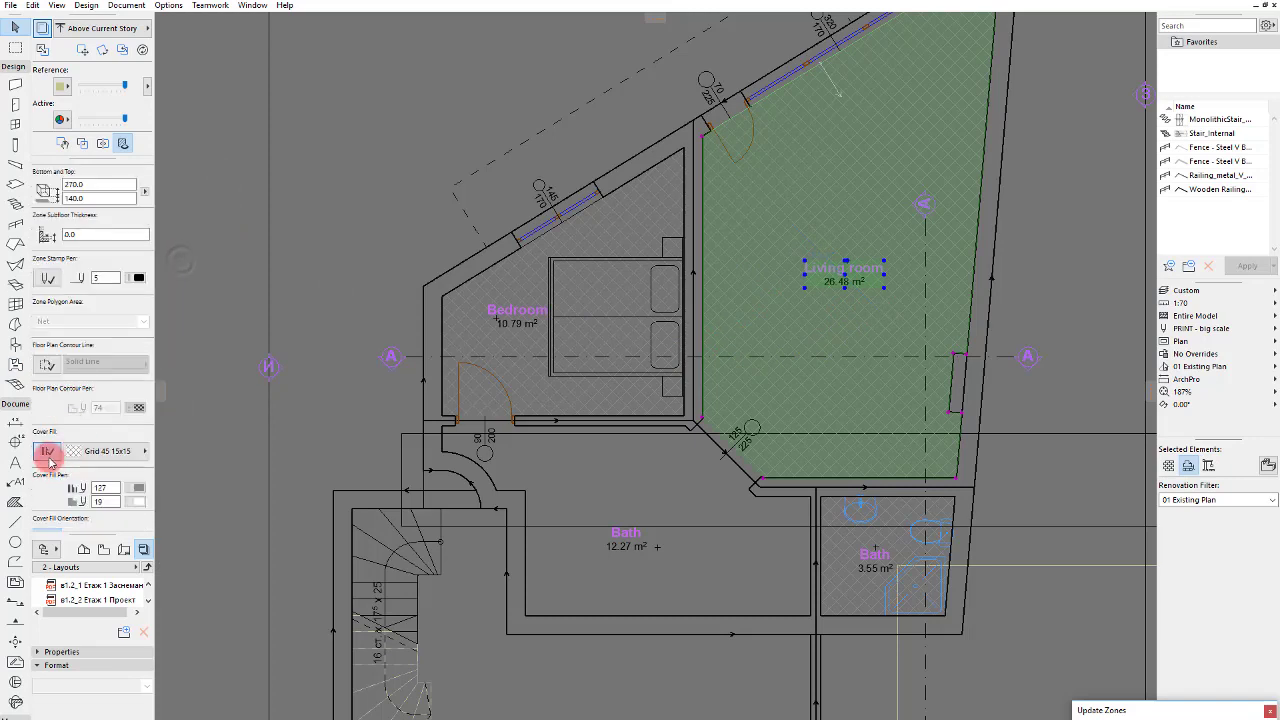
{"action": "left_click", "coordinate": [210, 406]}
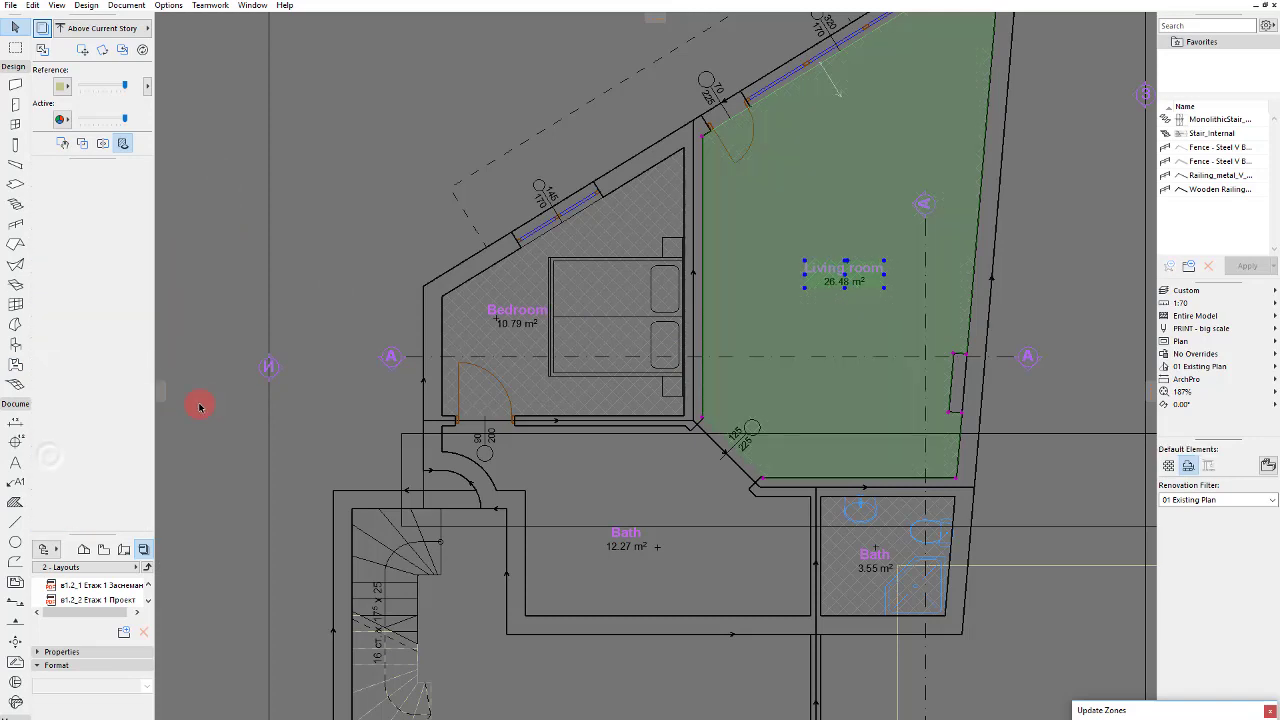
Step: Rename the hallway zone beside the stairwell to Foyer using the predefined zone names, keeping its category at 5 Communication
{"action": "left_click", "coordinate": [621, 546]}
{"action": "scroll", "coordinate": [97, 350], "scroll_direction": "down", "scroll_amount": 2}
{"action": "left_click", "coordinate": [110, 309]}
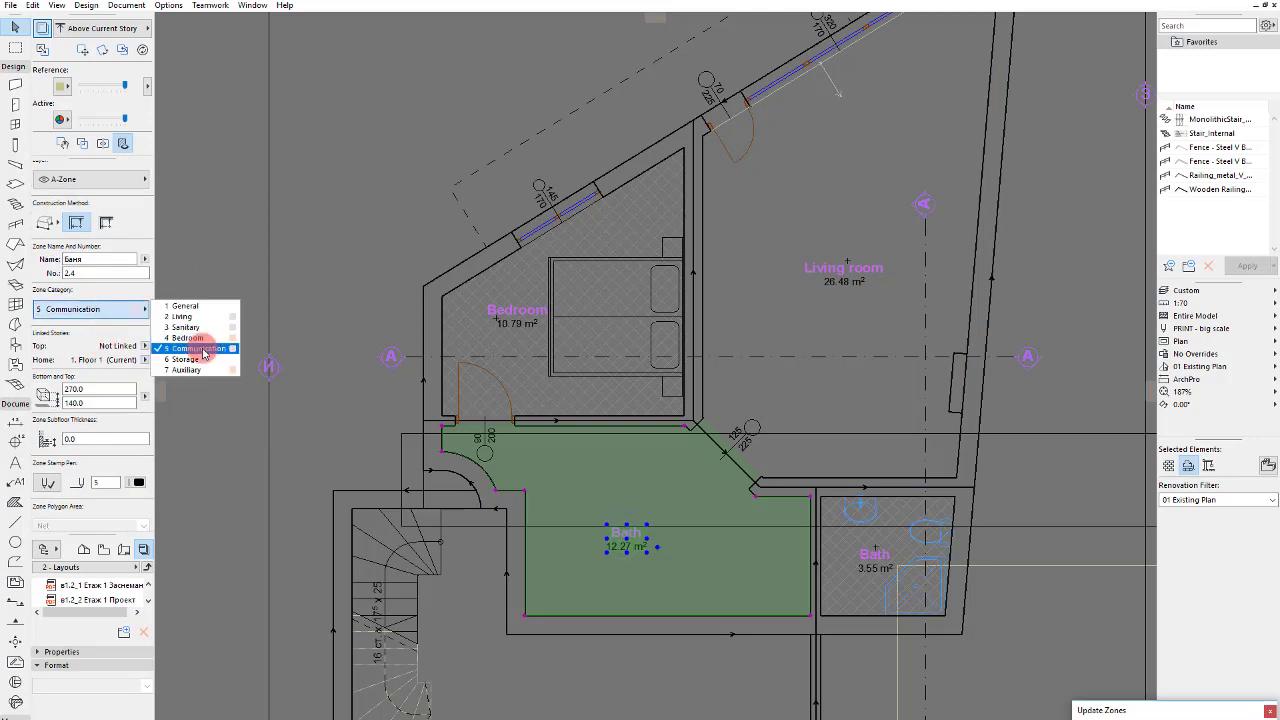
{"action": "left_click", "coordinate": [106, 342]}
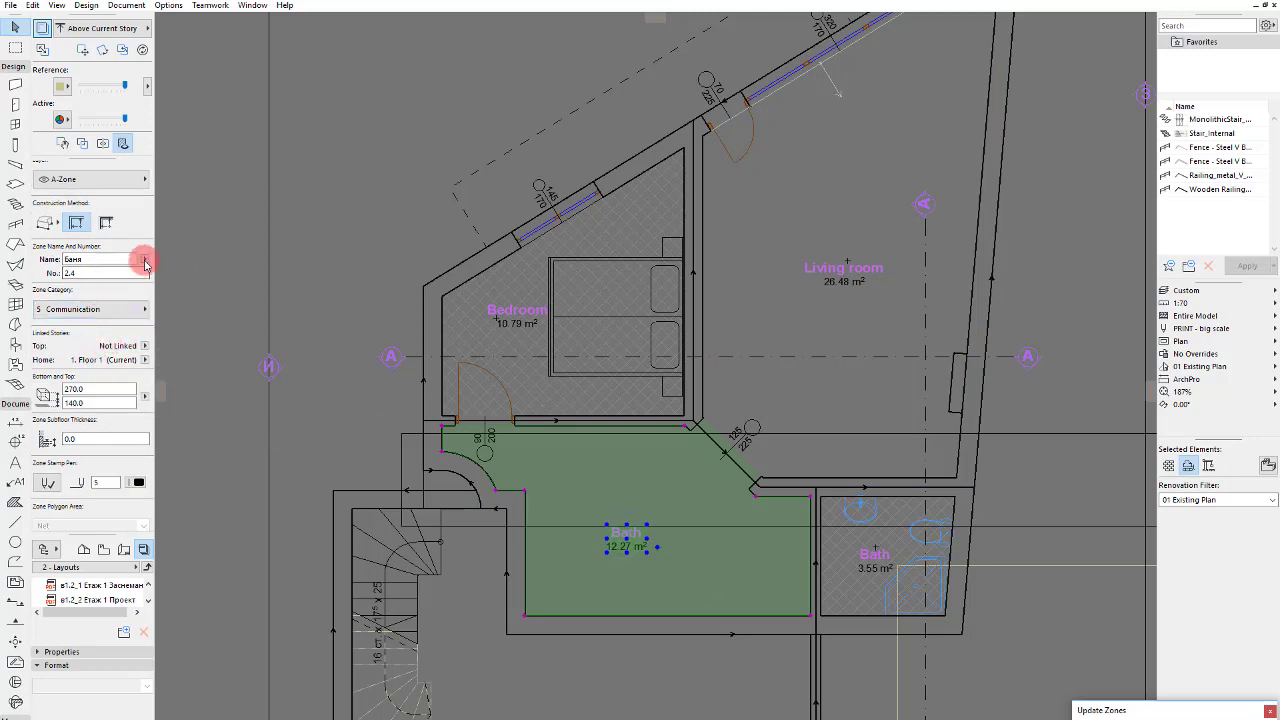
{"action": "left_click", "coordinate": [145, 262]}
{"action": "left_click", "coordinate": [210, 465]}
{"action": "left_click", "coordinate": [670, 545]}
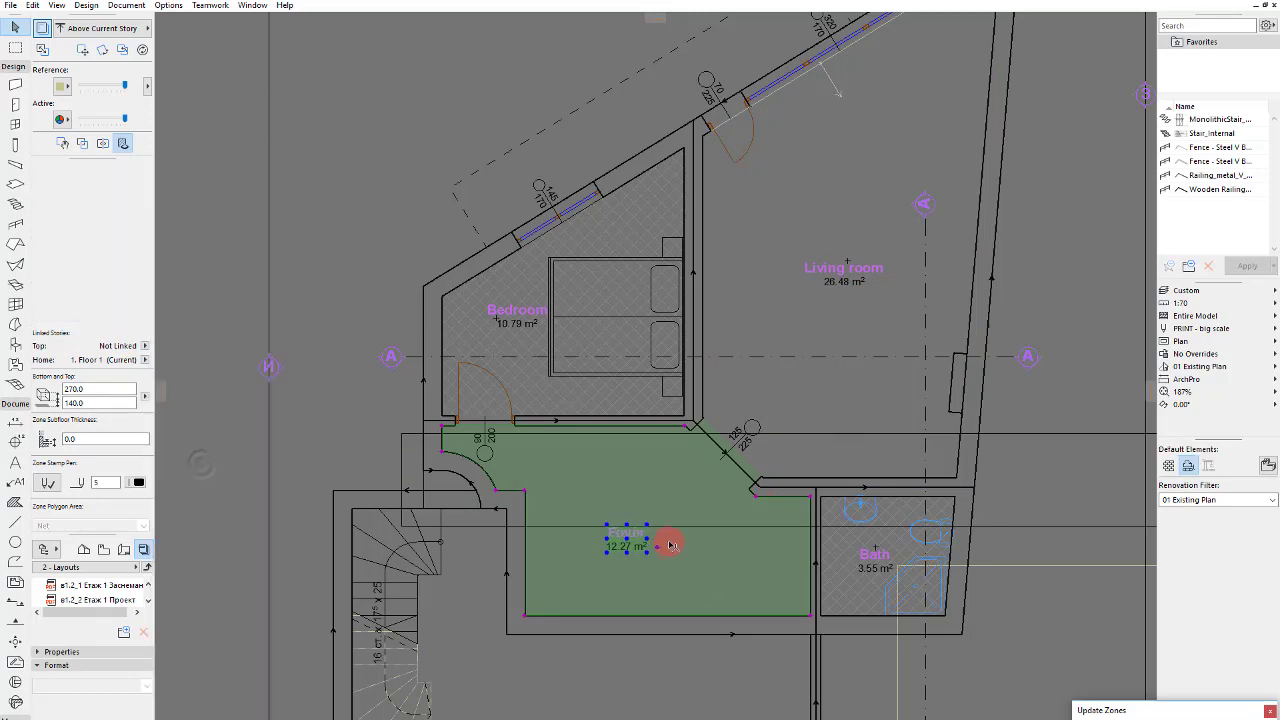
{"action": "left_click", "coordinate": [672, 557]}
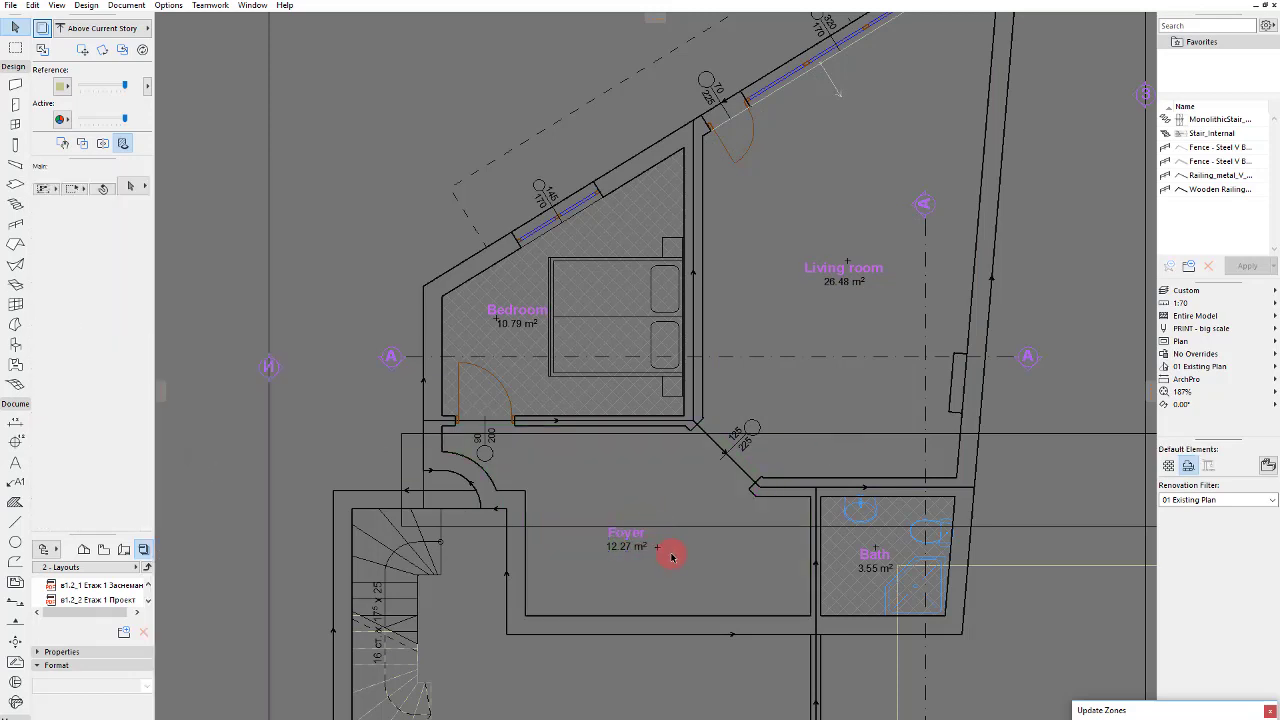
Step: Place a 90 × 200 door in the wall between the stairwell and the foyer, opening into the foyer, using the bedroom door's settings
{"action": "left_click", "coordinate": [482, 455], "text": "alt"}
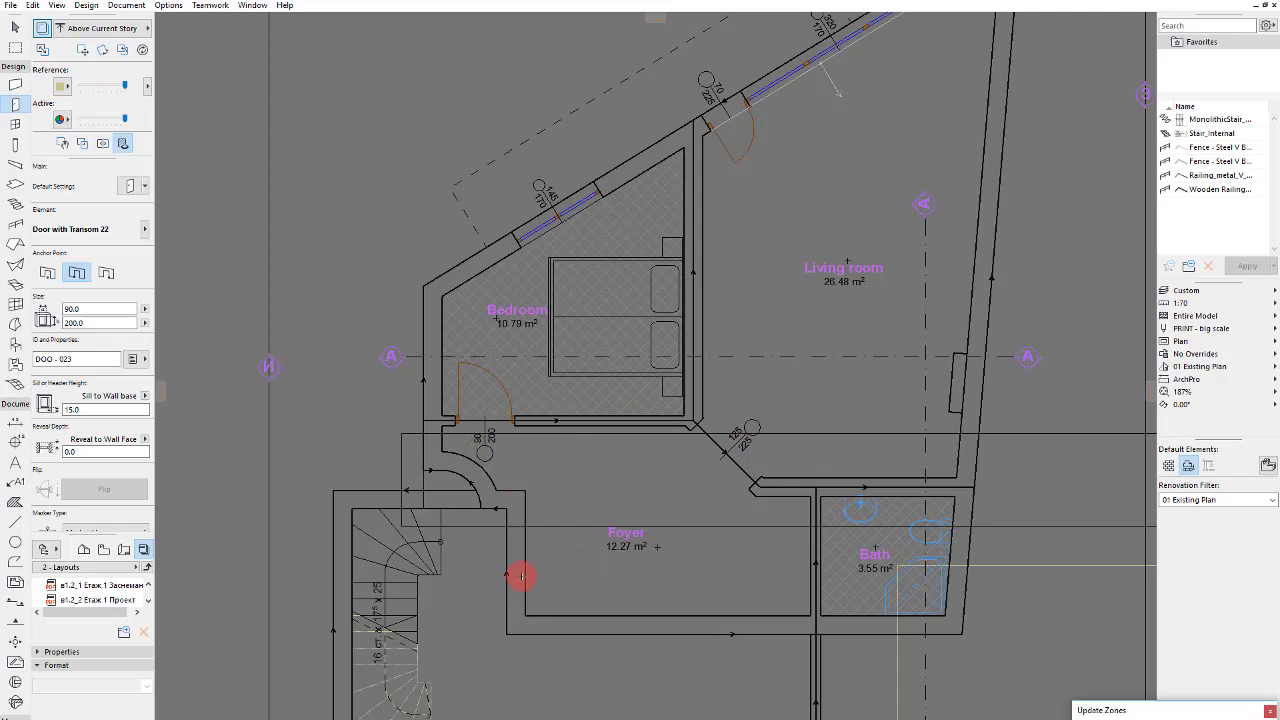
{"action": "scroll", "coordinate": [527, 562], "scroll_direction": "up", "scroll_amount": 1}
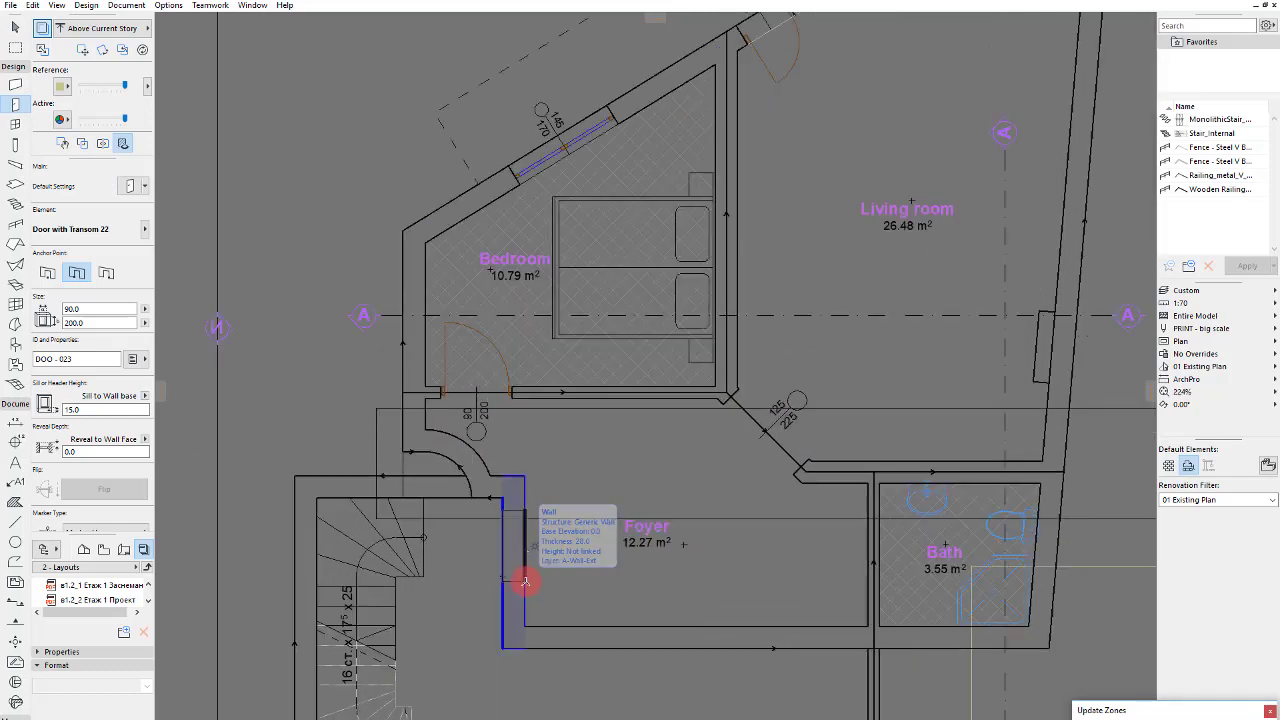
{"action": "left_click", "coordinate": [524, 581]}
{"action": "left_click", "coordinate": [631, 594]}
{"action": "key", "text": "Escape"}
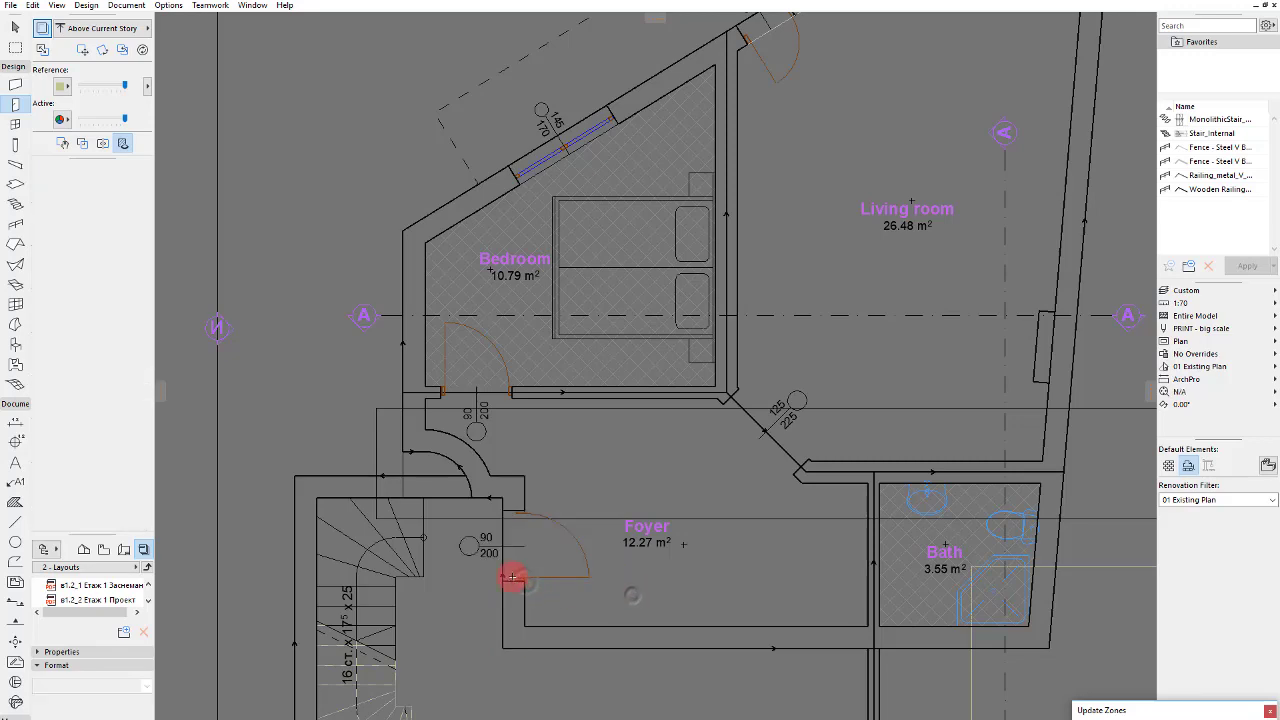
{"action": "scroll", "coordinate": [538, 588], "scroll_direction": "up", "scroll_amount": 3}
{"action": "left_click", "coordinate": [511, 583]}
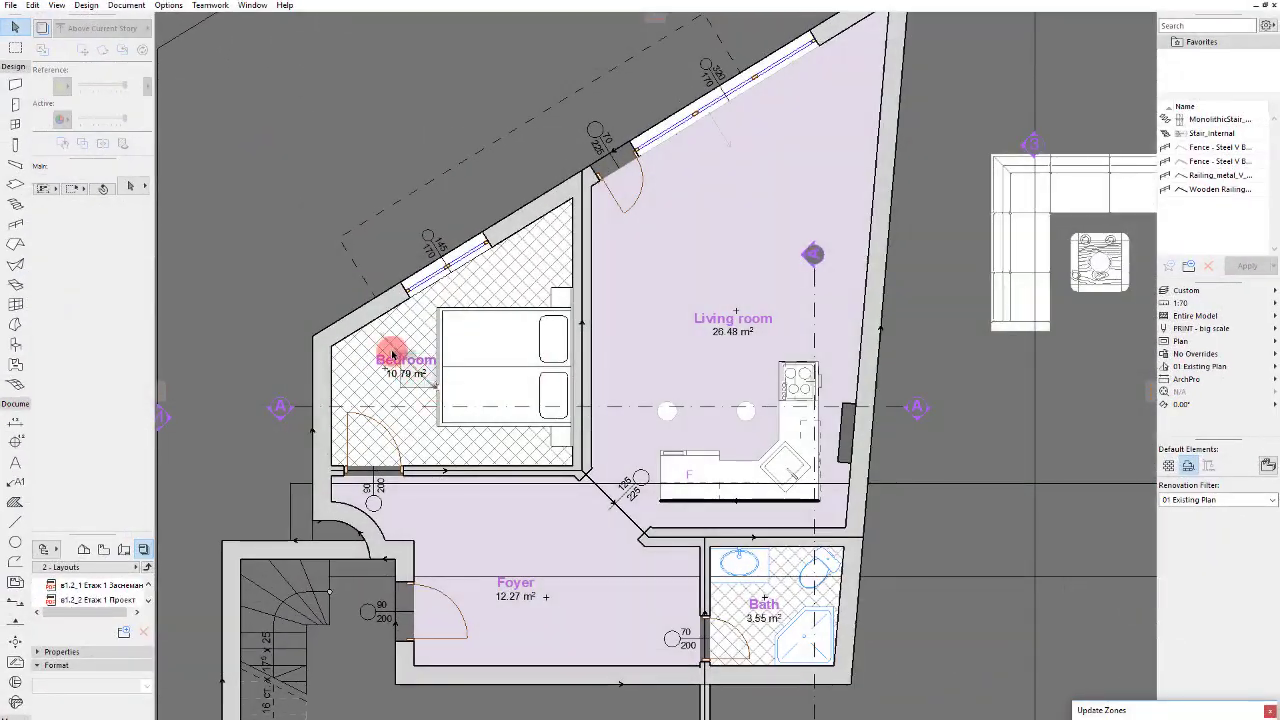
Step: Set the bedroom zone's category to 4 Bedroom and turn off its cover fill
{"action": "left_click", "coordinate": [392, 354]}
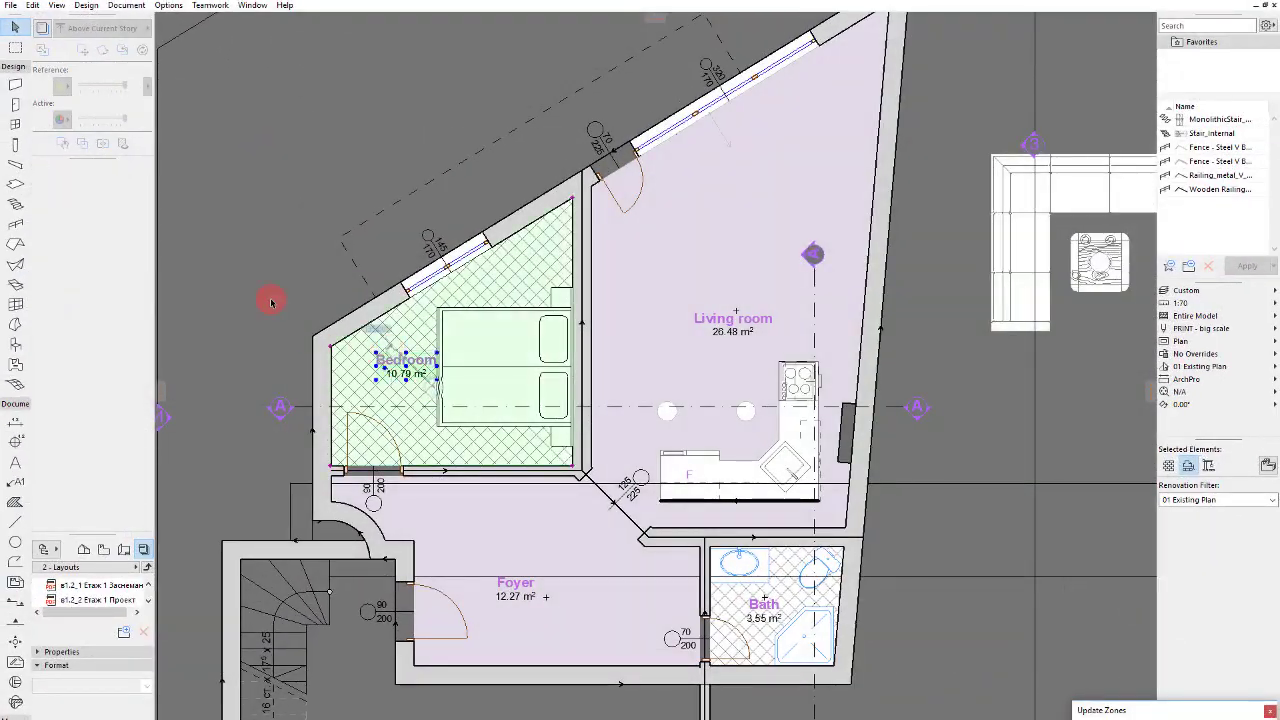
{"action": "left_click", "coordinate": [99, 368]}
{"action": "left_click", "coordinate": [108, 380]}
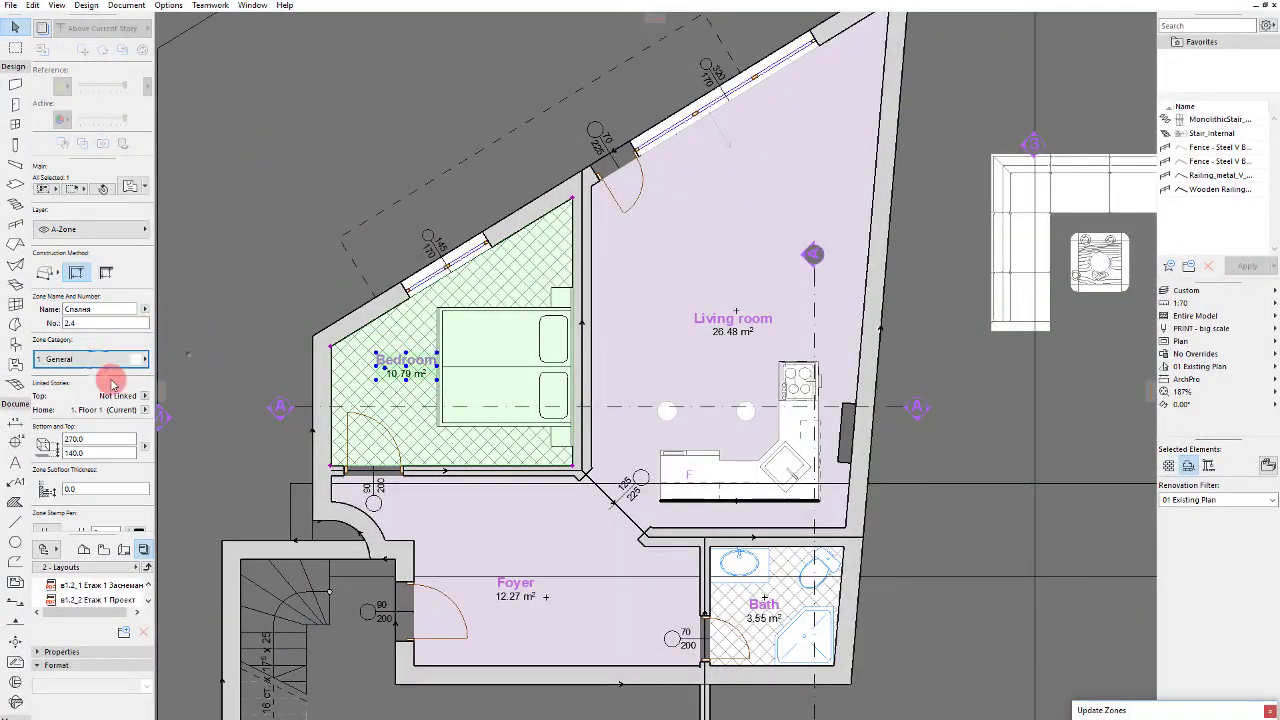
{"action": "scroll", "coordinate": [108, 390], "scroll_direction": "down", "scroll_amount": 5}
{"action": "scroll", "coordinate": [150, 258], "scroll_direction": "up", "scroll_amount": 3}
{"action": "left_click", "coordinate": [108, 257]}
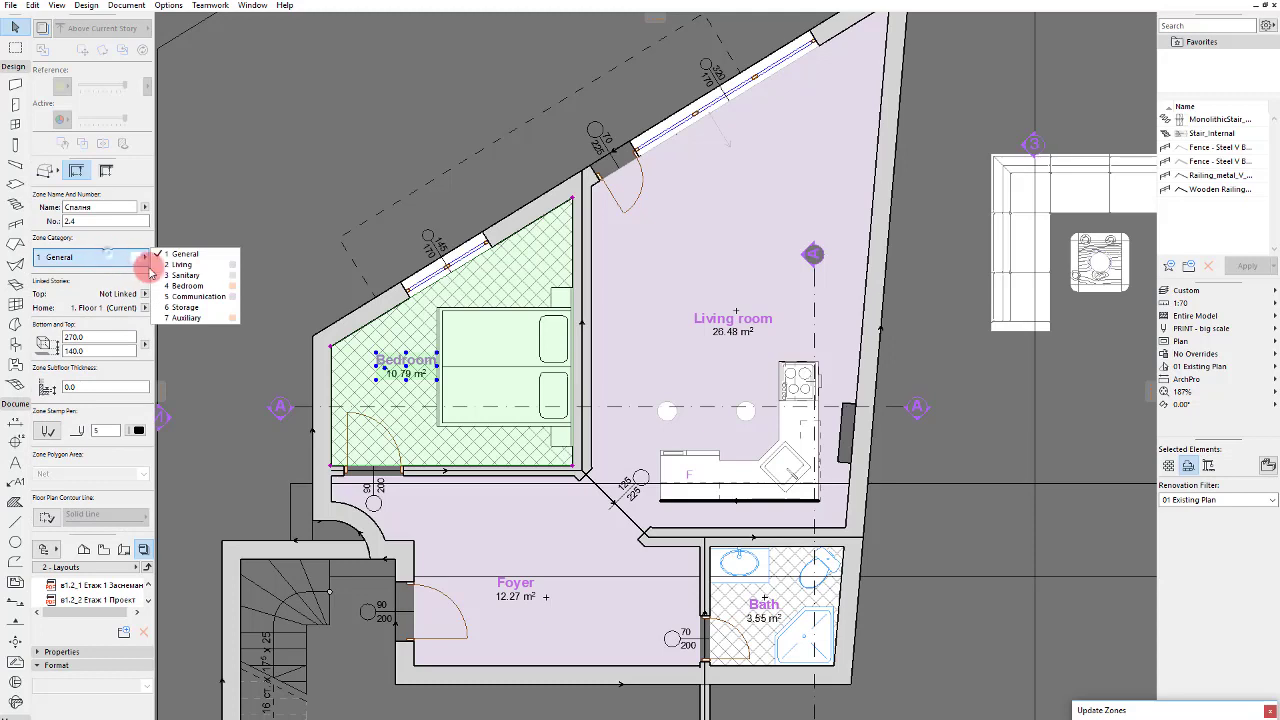
{"action": "left_click", "coordinate": [189, 285]}
{"action": "scroll", "coordinate": [74, 369], "scroll_direction": "down", "scroll_amount": 5}
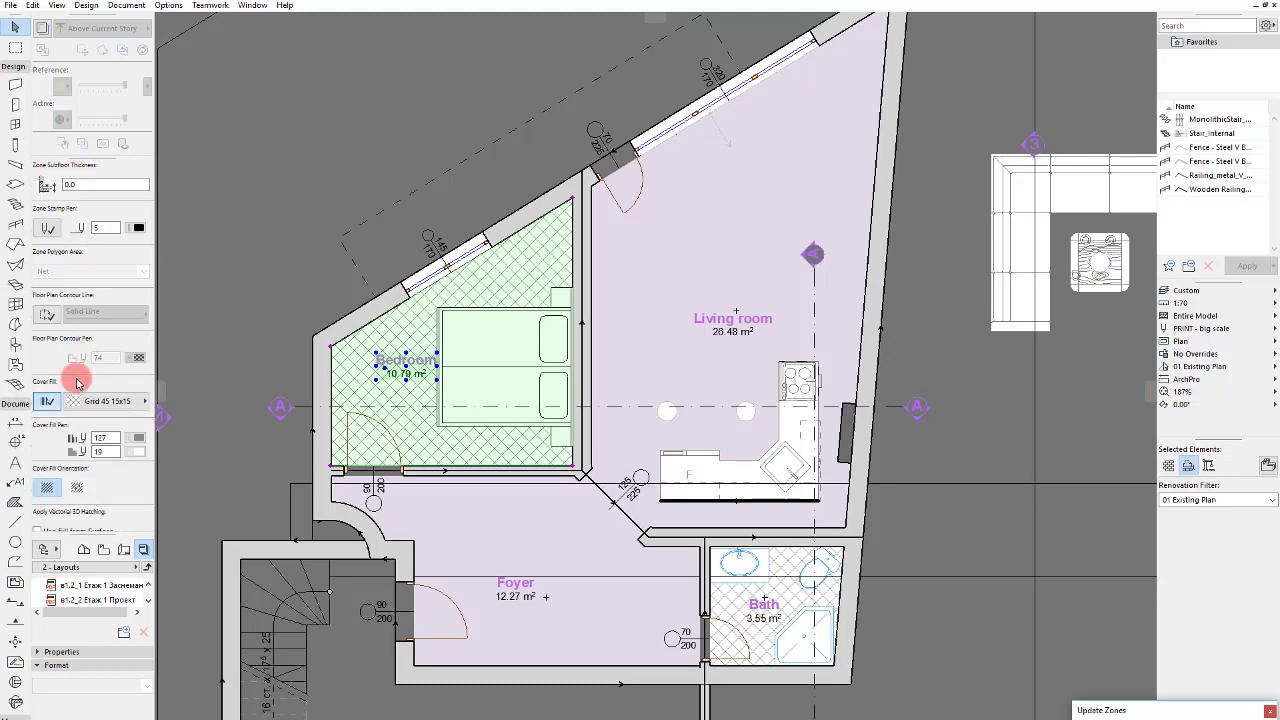
{"action": "left_click", "coordinate": [548, 312]}
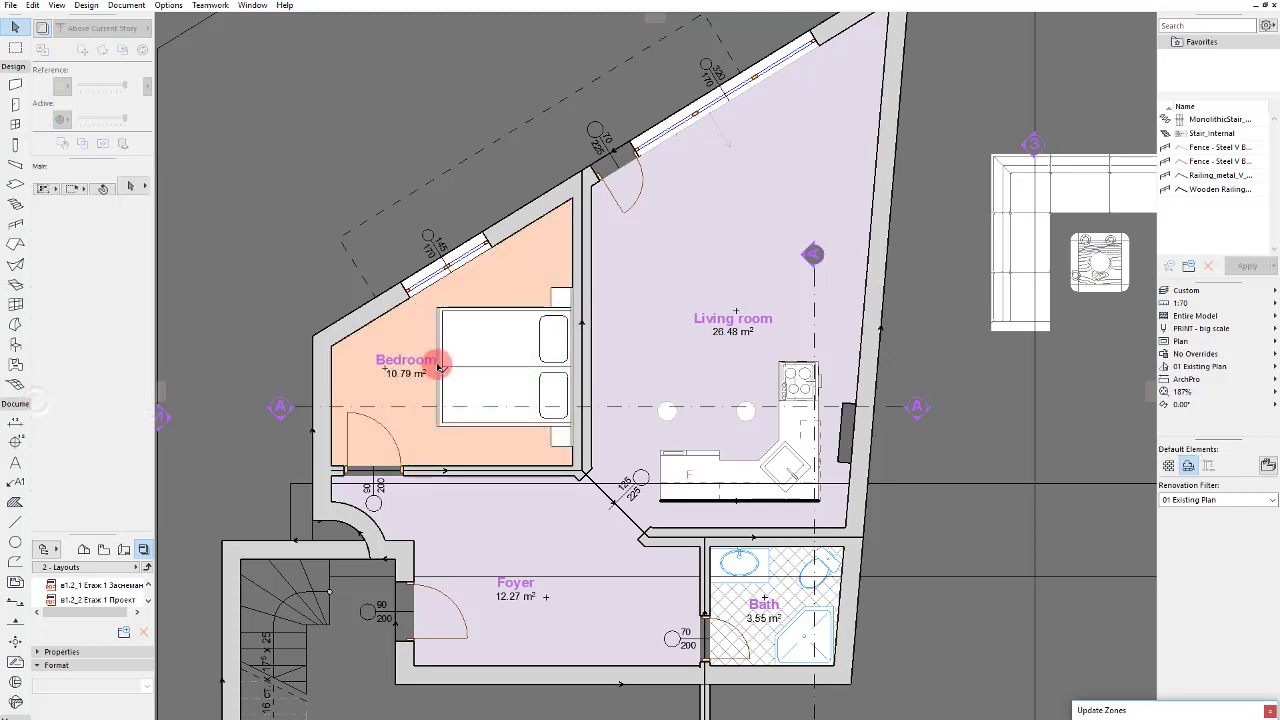
Step: Turn the bedroom zone's cover fill back on as Background and make its background pen transparent
{"action": "left_click", "coordinate": [383, 323]}
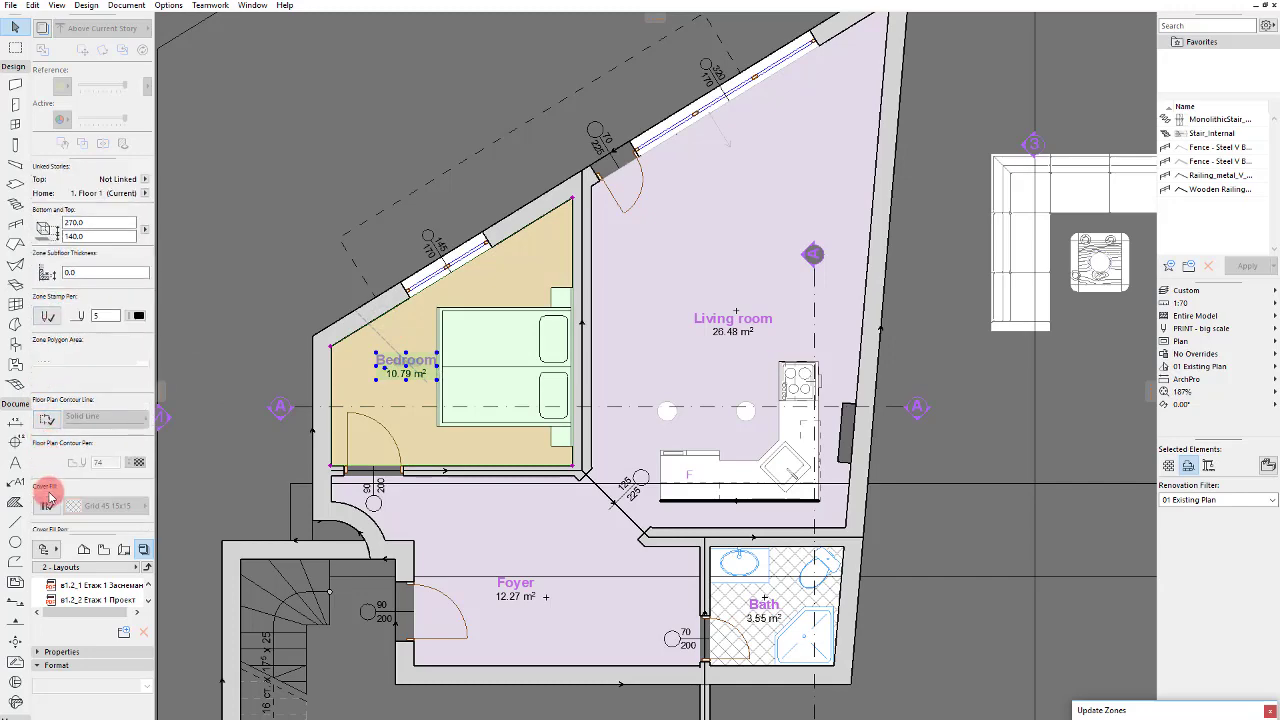
{"action": "scroll", "coordinate": [63, 423], "scroll_direction": "down", "scroll_amount": 3}
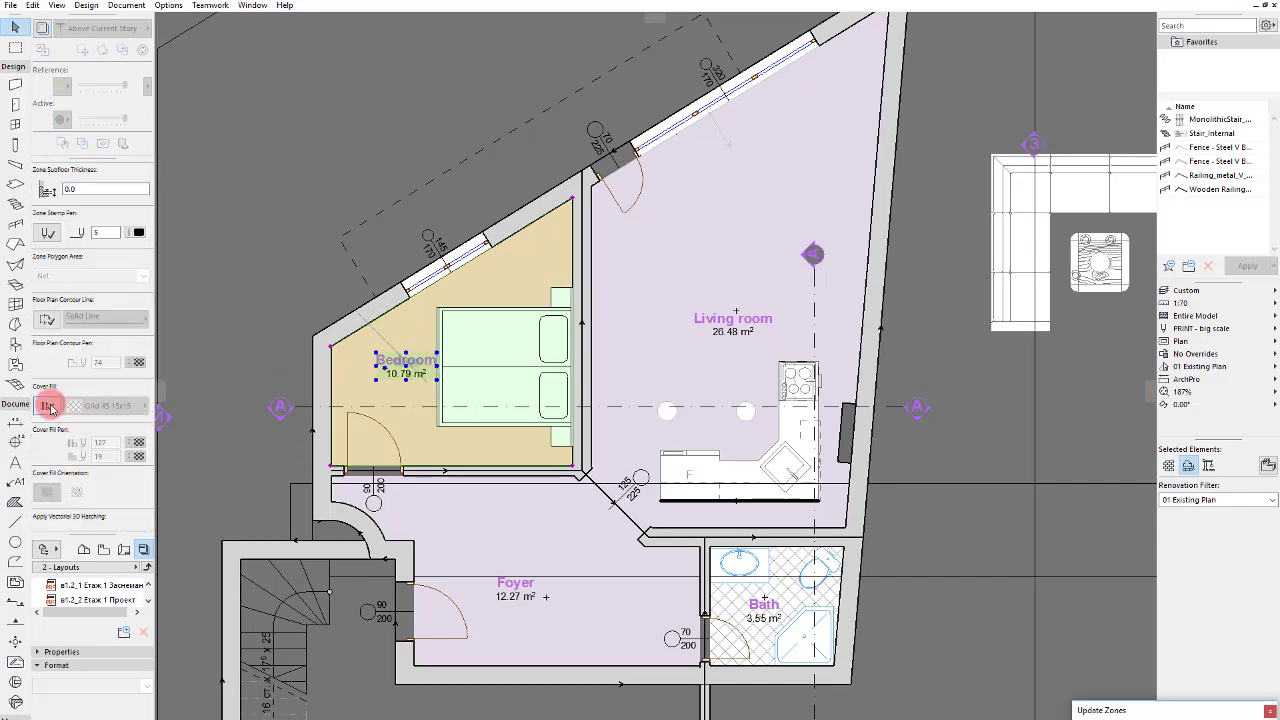
{"action": "left_click", "coordinate": [47, 406]}
{"action": "left_click", "coordinate": [88, 406]}
{"action": "left_click", "coordinate": [170, 423]}
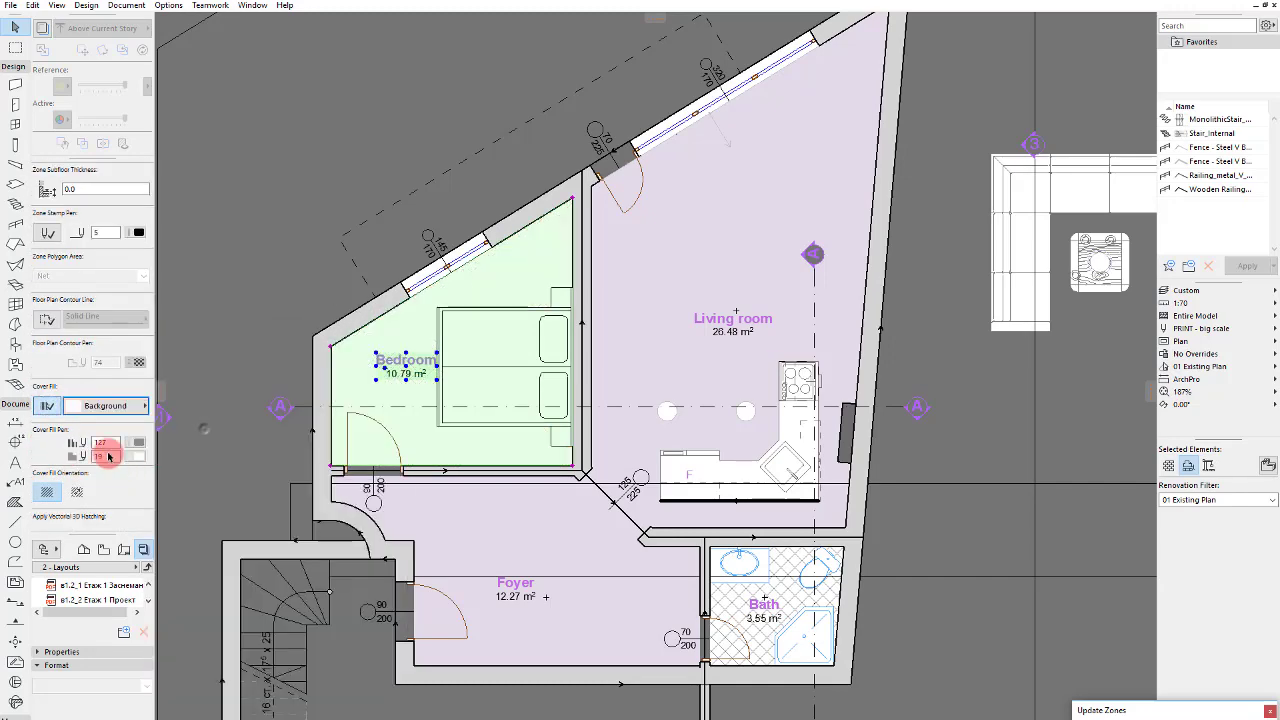
{"action": "scroll", "coordinate": [109, 456], "scroll_direction": "down", "scroll_amount": 6}
{"action": "left_click", "coordinate": [142, 258]}
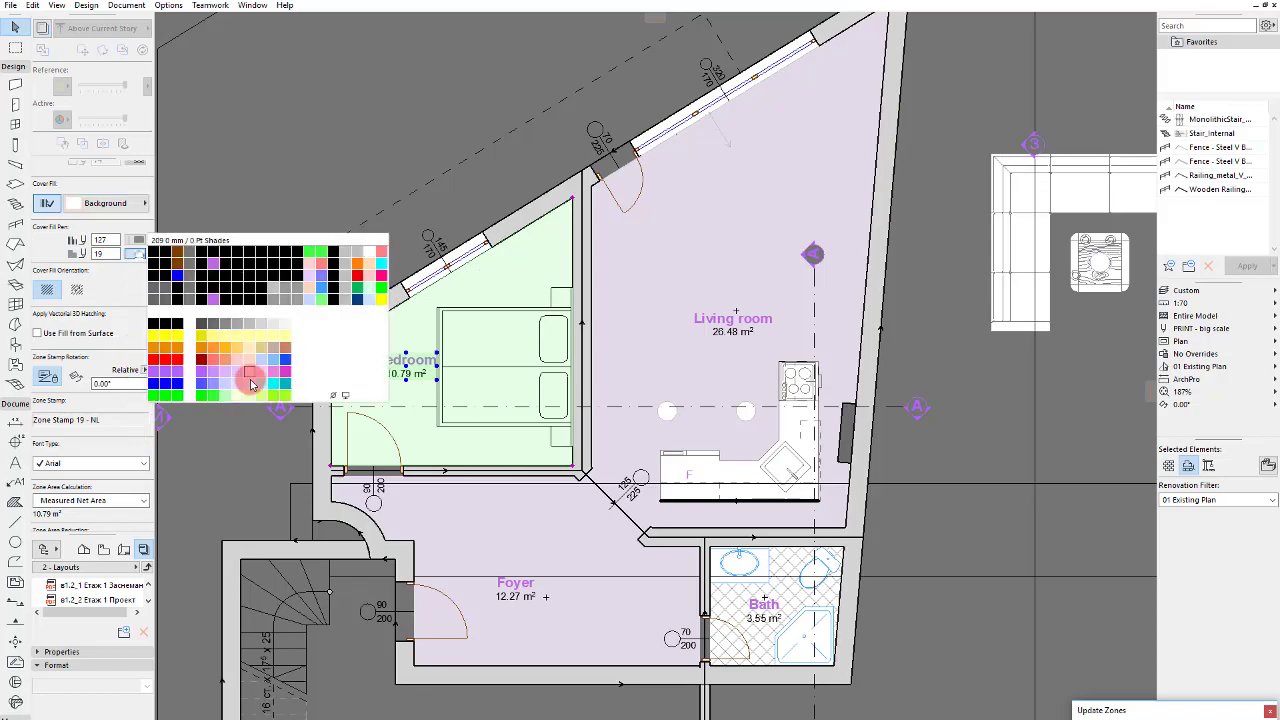
{"action": "left_click", "coordinate": [335, 405]}
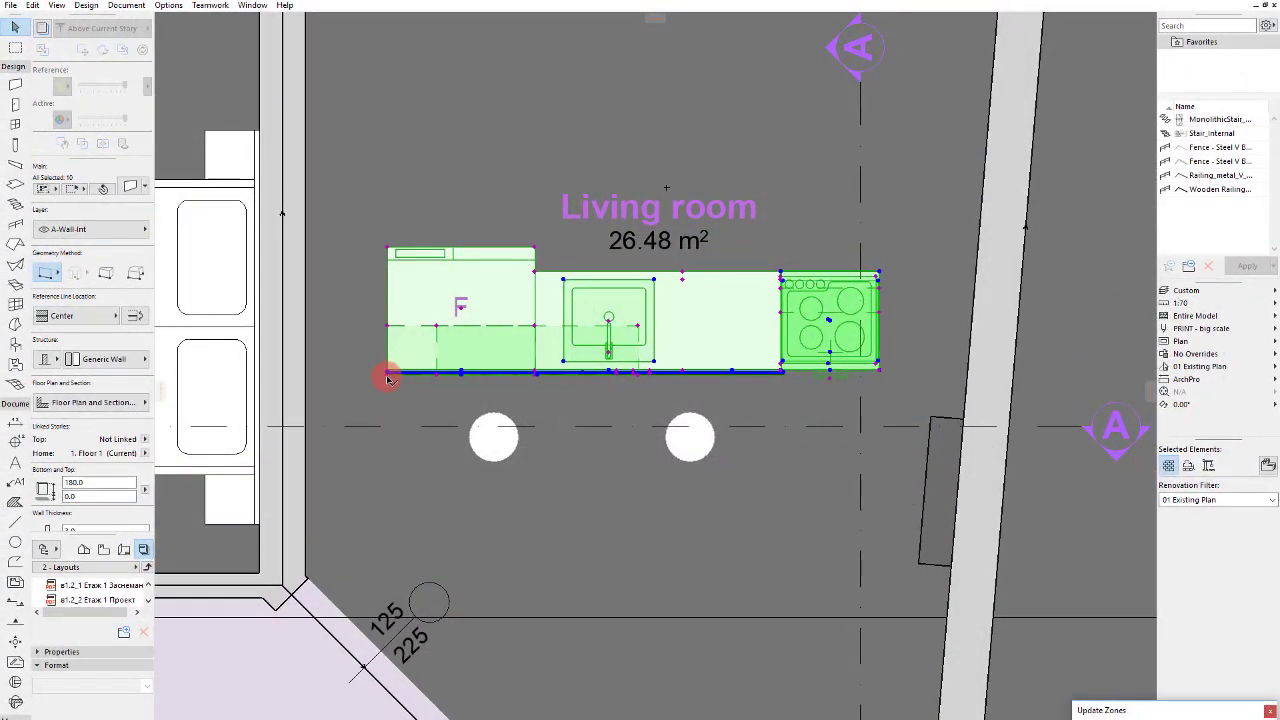
Step: Move the selected row of kitchen units against the wall between the living room and the bath
{"action": "left_click_drag", "start_coordinate": [389, 378], "coordinate": [455, 716]}
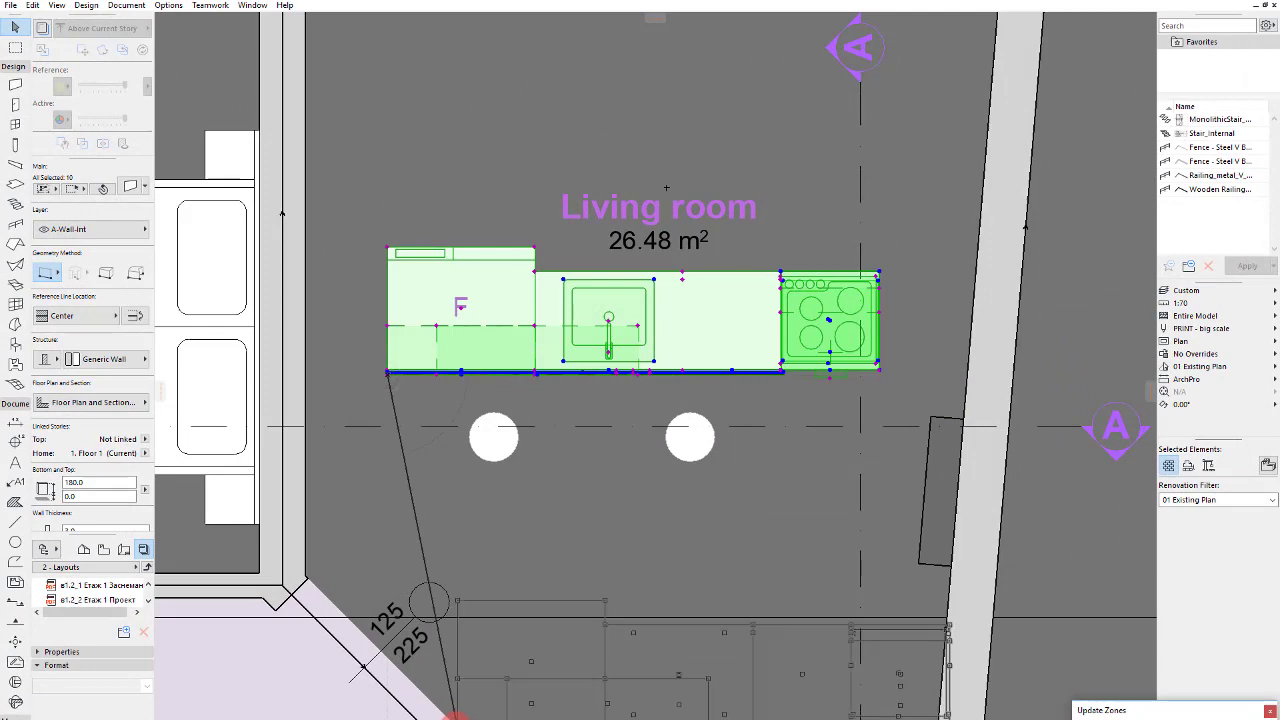
{"action": "left_click", "coordinate": [457, 719]}
{"action": "scroll", "coordinate": [531, 518], "scroll_direction": "down", "scroll_amount": 2}
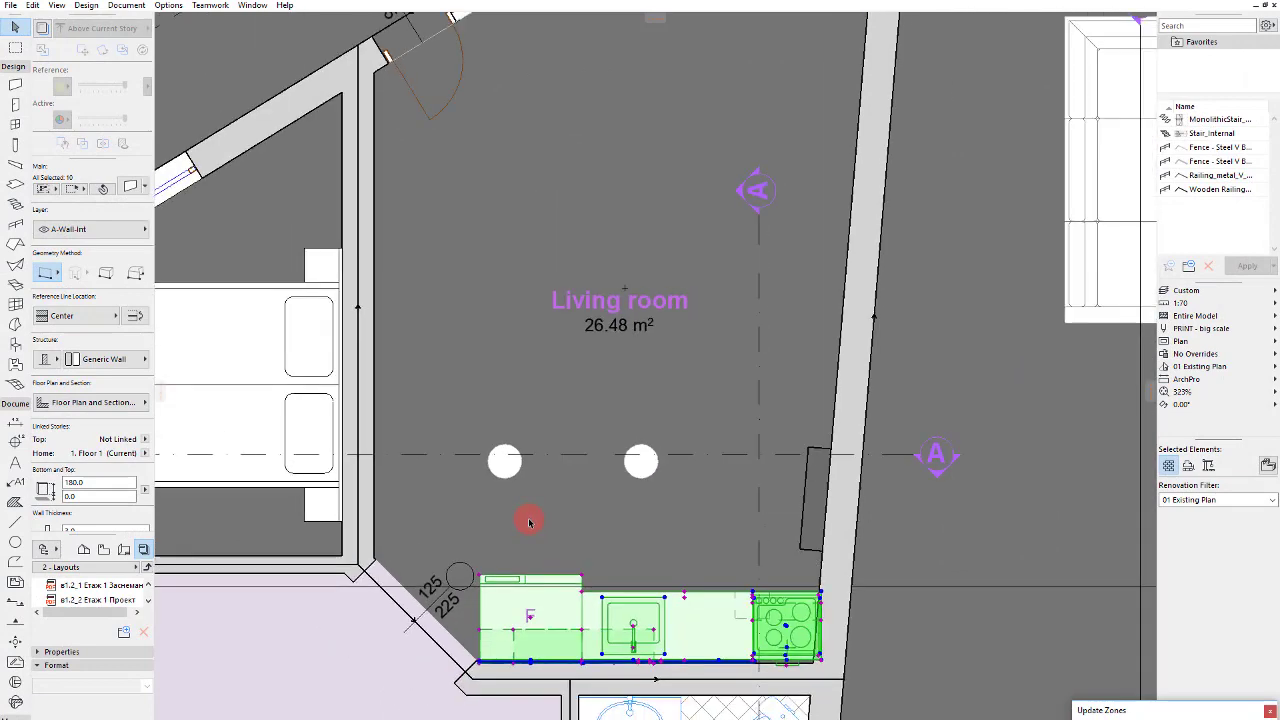
{"action": "scroll", "coordinate": [750, 700], "scroll_direction": "up", "scroll_amount": 3}
{"action": "middle_click_drag", "start_coordinate": [751, 690], "coordinate": [753, 651]}
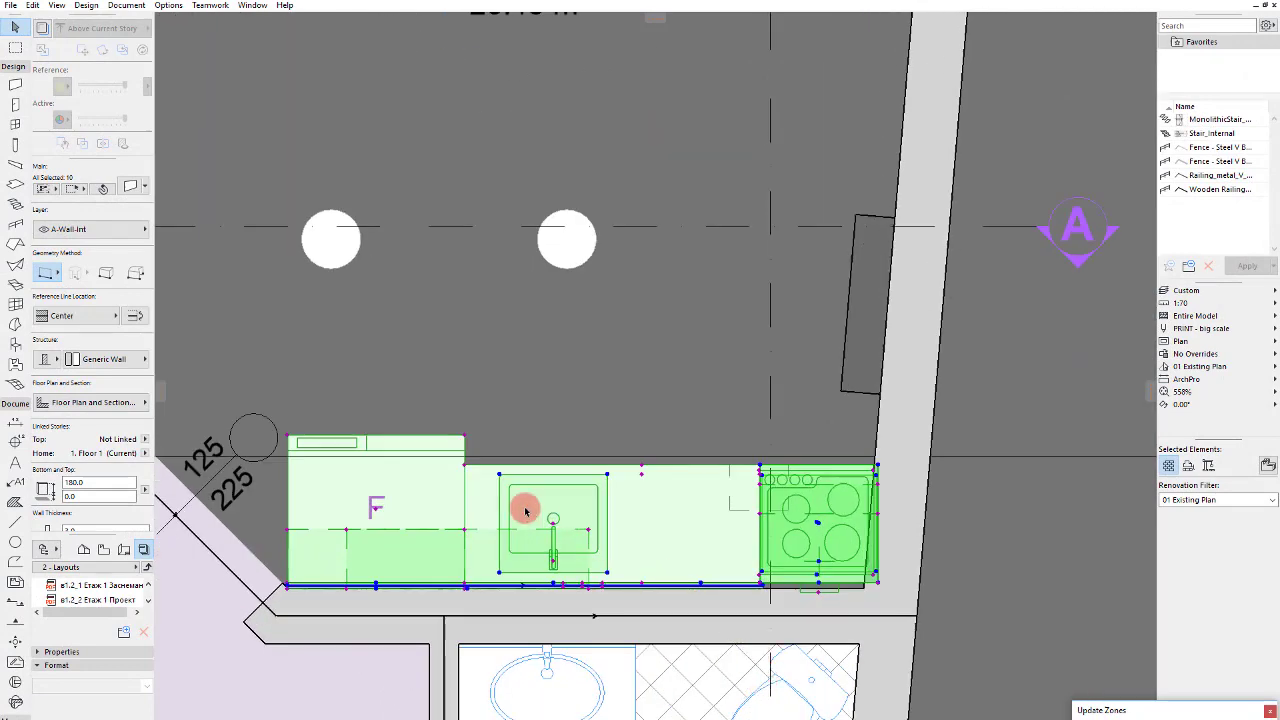
Step: Mirror the kitchen row so the fridge is beside the slanted outer wall, and shift it to meet that wall's inner face
{"action": "left_click", "coordinate": [583, 492]}
{"action": "left_click", "coordinate": [586, 443]}
{"action": "scroll", "coordinate": [888, 598], "scroll_direction": "up", "scroll_amount": 3}
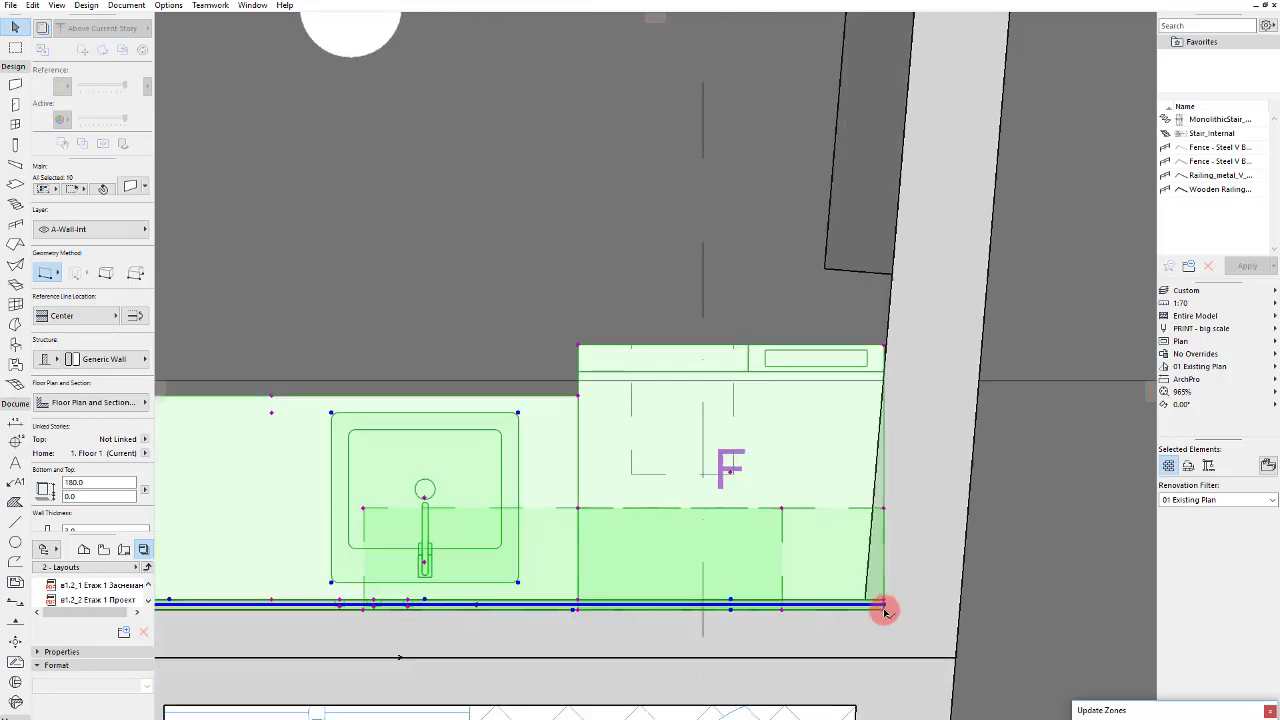
{"action": "mouse_move", "coordinate": [886, 610]}
{"action": "left_mouse_down"}
{"action": "mouse_move", "coordinate": [854, 608]}
{"action": "mouse_move", "coordinate": [866, 605]}
{"action": "left_mouse_up"}
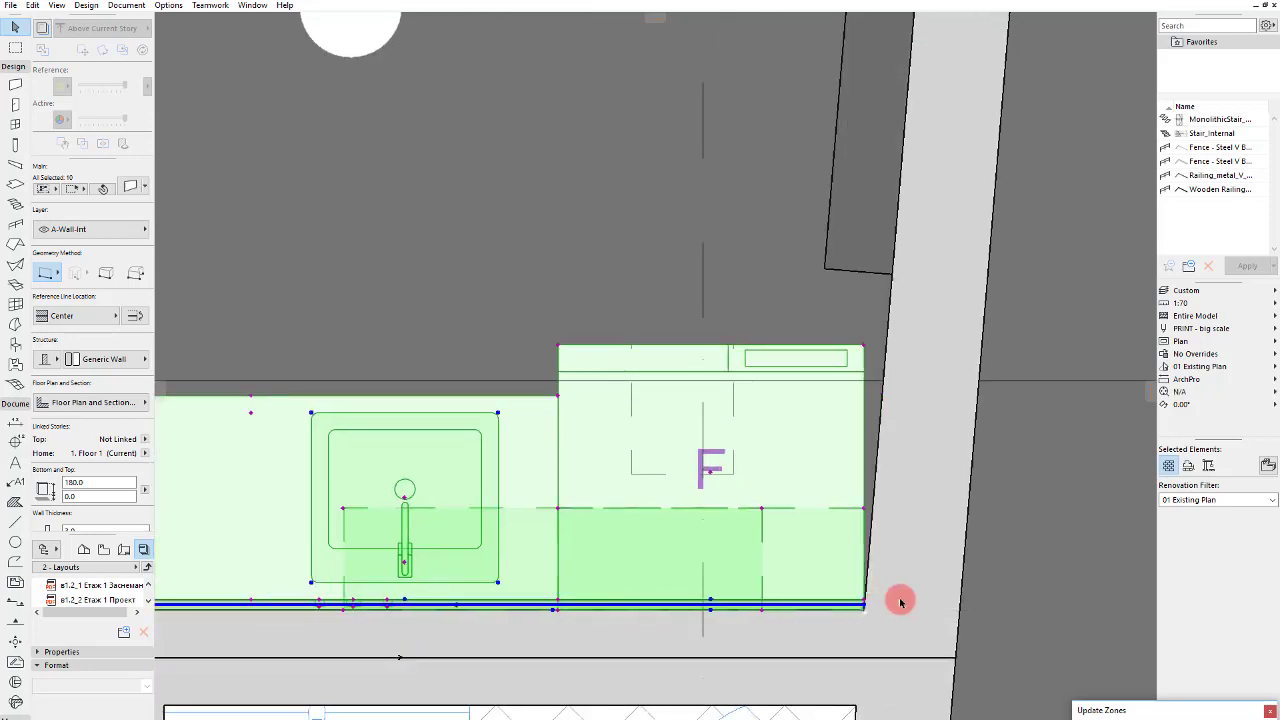
{"action": "scroll", "coordinate": [900, 602], "scroll_direction": "down", "scroll_amount": 3}
{"action": "left_click", "coordinate": [620, 424]}
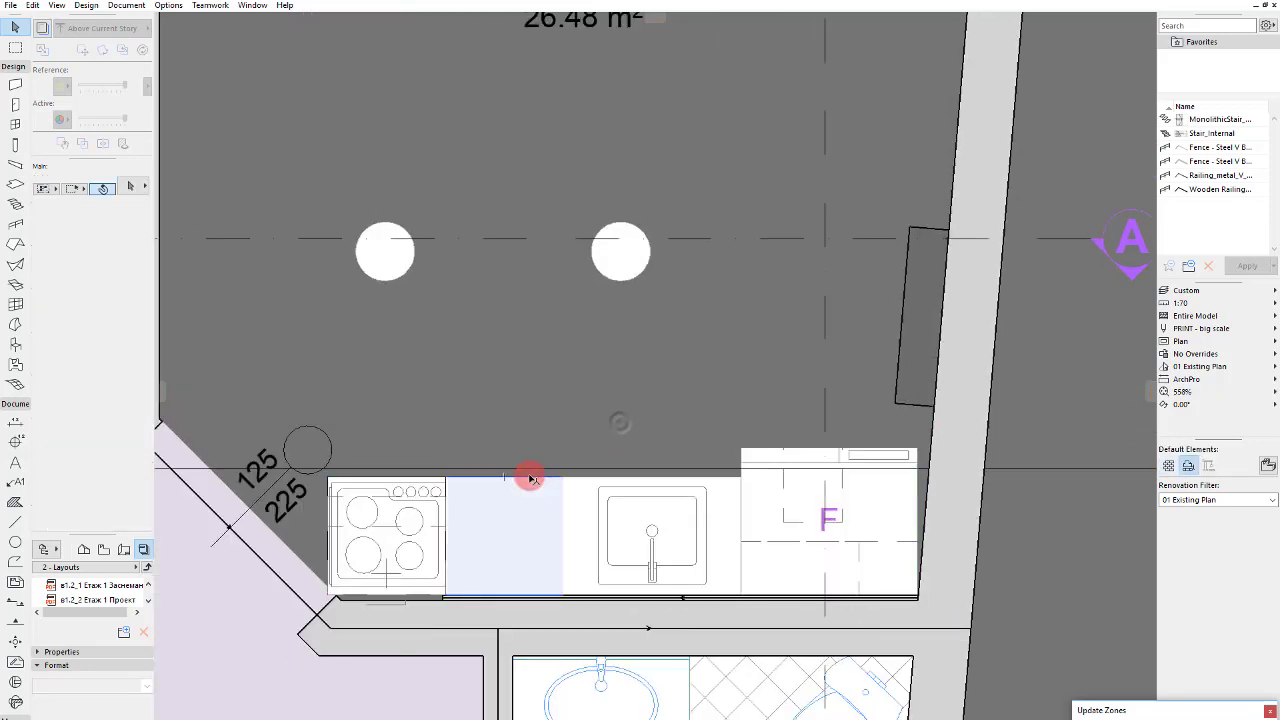
Step: Shorten the base cabinet between the cooker and the sink by 30 from its cooker side
{"action": "left_click", "coordinate": [531, 478]}
{"action": "left_click", "coordinate": [447, 478]}
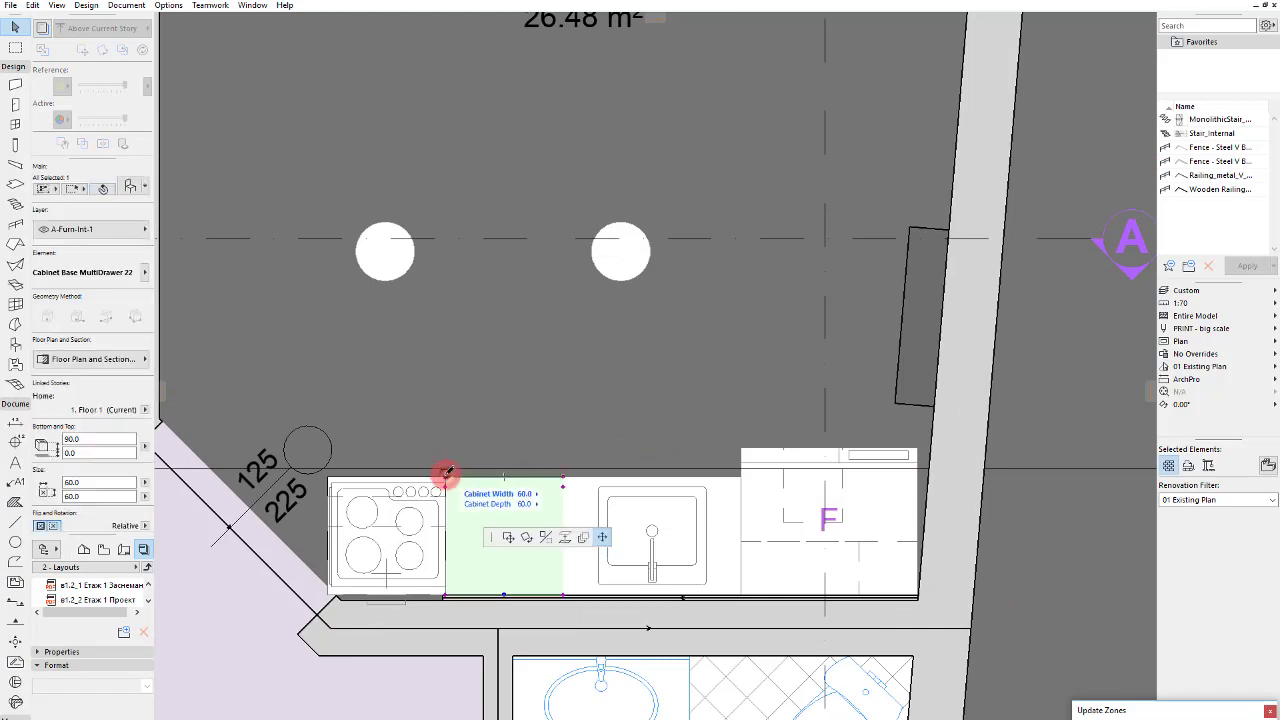
{"action": "type", "text": "30"}
{"action": "key", "text": "Return"}
{"action": "left_click", "coordinate": [434, 448]}
Step: Select the cooker with its parts and move it 30 horizontally to meet the shortened base cabinet
{"action": "left_click_drag", "start_coordinate": [342, 420], "coordinate": [448, 620]}
{"action": "left_click", "coordinate": [437, 489]}
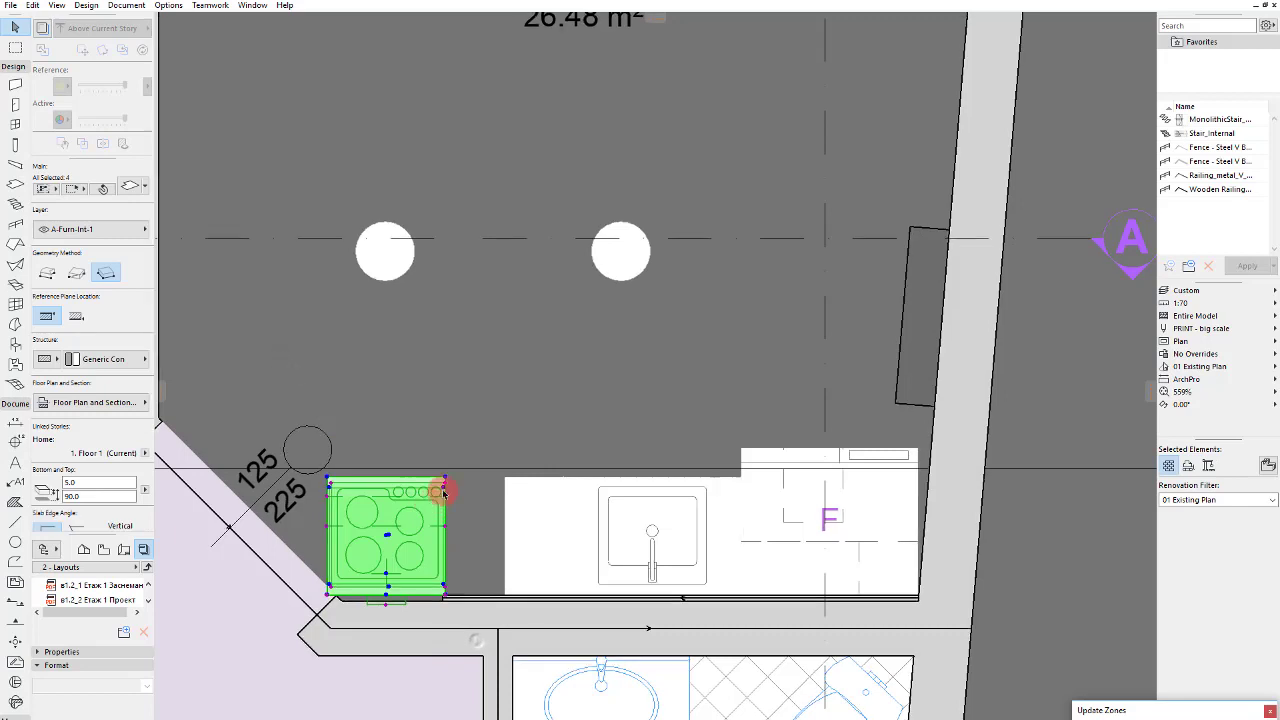
{"action": "scroll", "coordinate": [451, 467], "scroll_direction": "up", "scroll_amount": 2}
{"action": "key", "text": "ctrl+d"}
{"action": "left_click", "coordinate": [452, 466]}
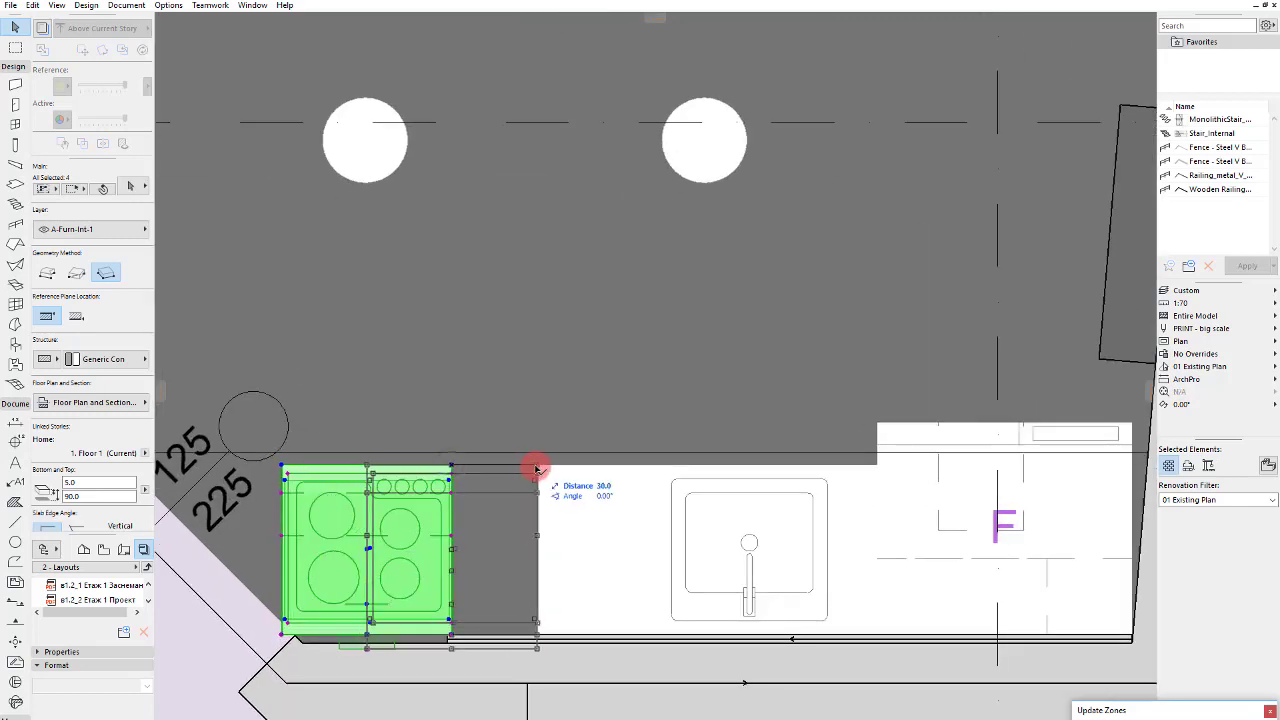
{"action": "left_click", "coordinate": [537, 465]}
{"action": "left_click", "coordinate": [522, 351]}
Step: Stretch the thin wall behind the kitchen units past the cooker to the corner by the diagonal wall
{"action": "scroll", "coordinate": [475, 446], "scroll_direction": "down", "scroll_amount": 2}
{"action": "scroll", "coordinate": [508, 551], "scroll_direction": "up", "scroll_amount": 3}
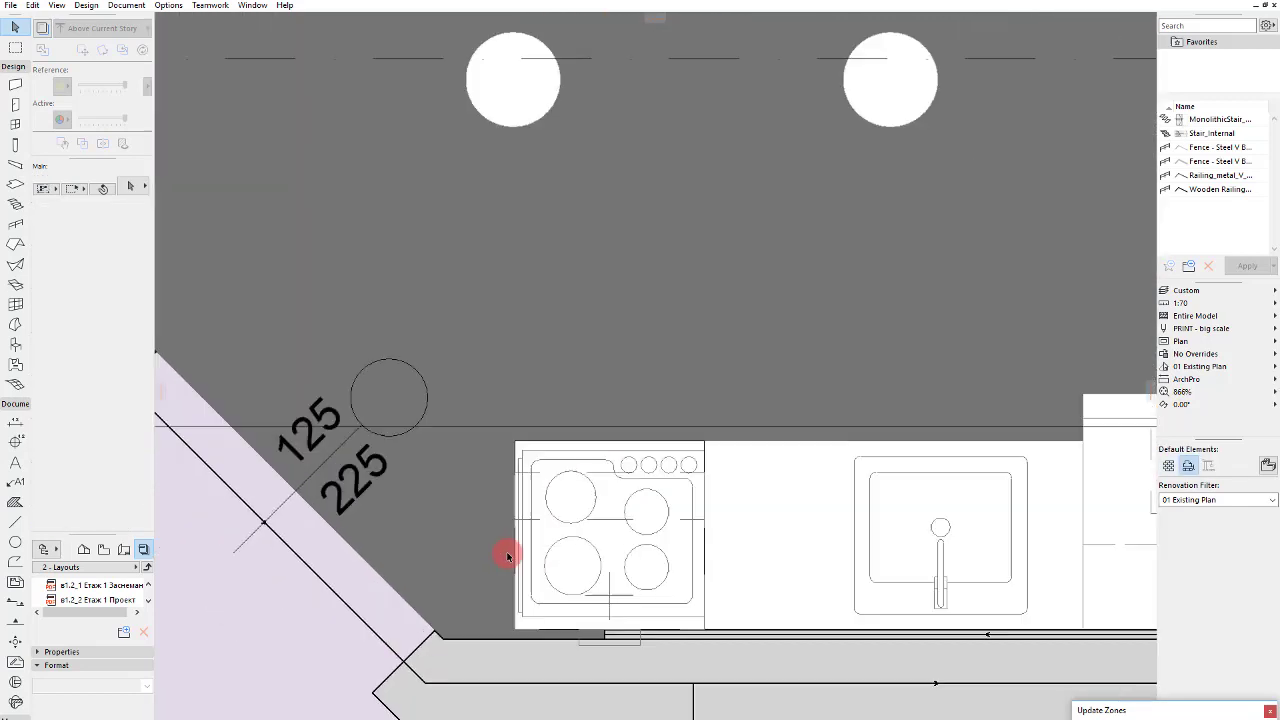
{"action": "left_click", "coordinate": [626, 649]}
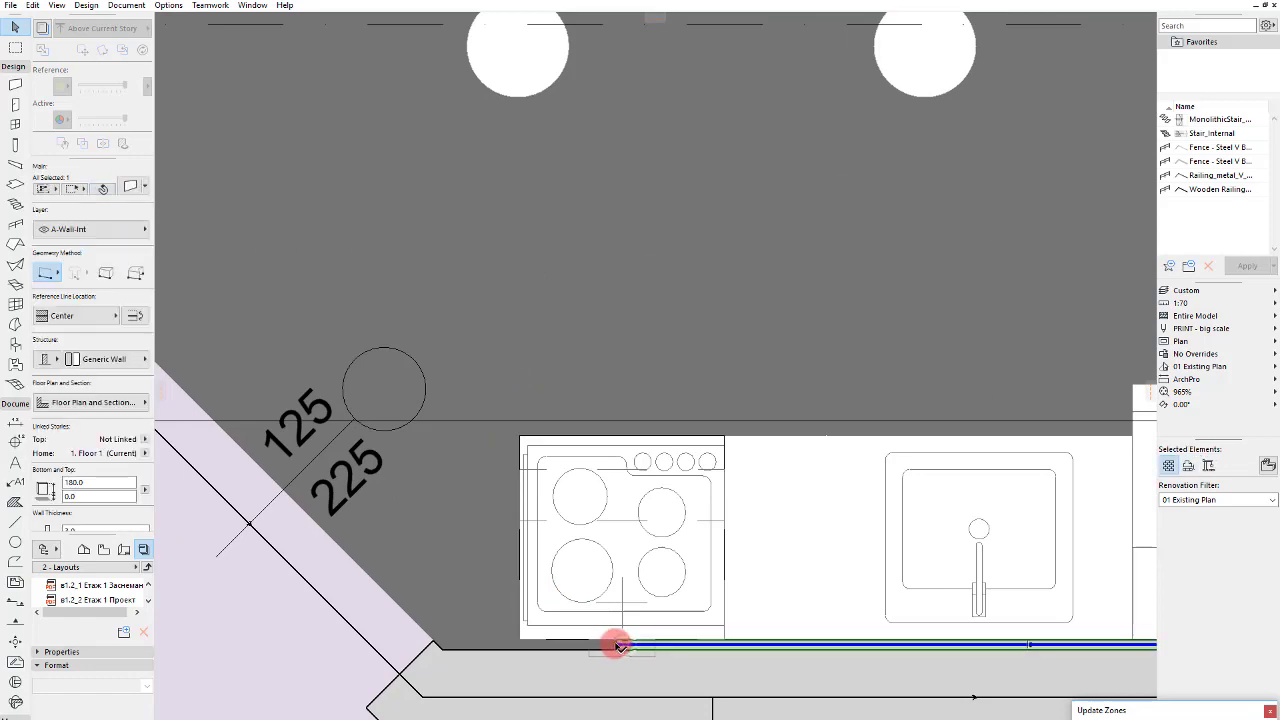
{"action": "left_click", "coordinate": [610, 646]}
{"action": "left_click", "coordinate": [439, 645]}
{"action": "left_click", "coordinate": [467, 529]}
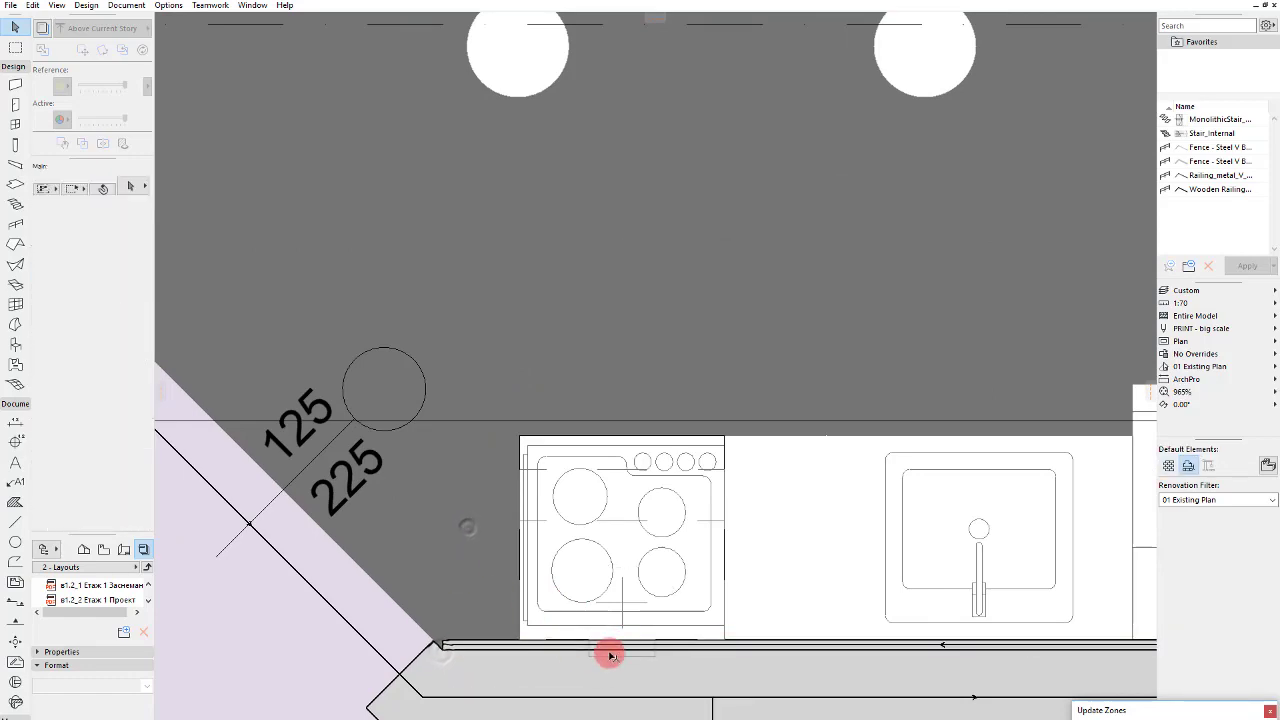
{"action": "scroll", "coordinate": [548, 580], "scroll_direction": "down", "scroll_amount": 5}
{"action": "scroll", "coordinate": [630, 432], "scroll_direction": "down", "scroll_amount": 4}
{"action": "scroll", "coordinate": [630, 432], "scroll_direction": "up", "scroll_amount": 5}
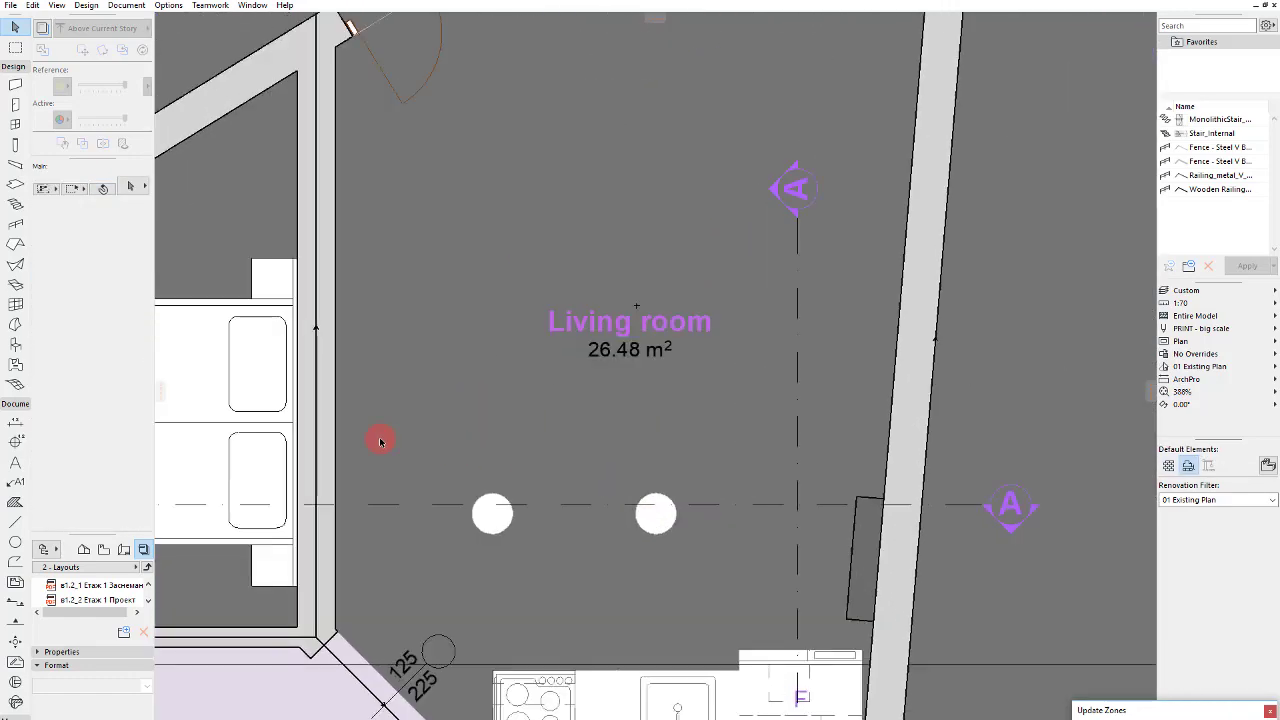
Step: Move the two ceiling lamps together closer to the kitchen row, spreading them over the units between cooker and fridge
{"action": "left_click_drag", "start_coordinate": [380, 440], "coordinate": [734, 598]}
{"action": "key", "text": "ctrl+d"}
{"action": "left_click", "coordinate": [608, 572]}
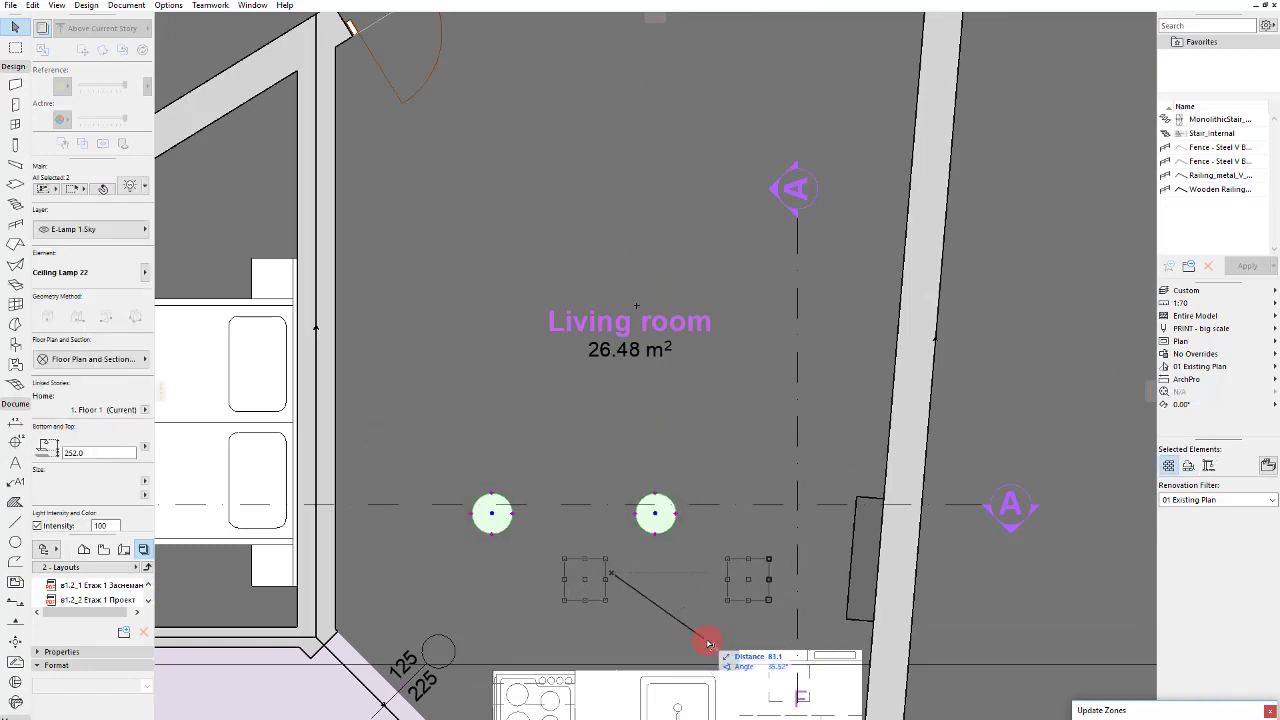
{"action": "left_click", "coordinate": [707, 641]}
{"action": "left_click", "coordinate": [611, 491]}
Step: Move the corner sofa set with its coffee table and lamp from outside the plan into the living room
{"action": "scroll", "coordinate": [497, 340], "scroll_direction": "down", "scroll_amount": 4}
{"action": "scroll", "coordinate": [663, 283], "scroll_direction": "down", "scroll_amount": 3}
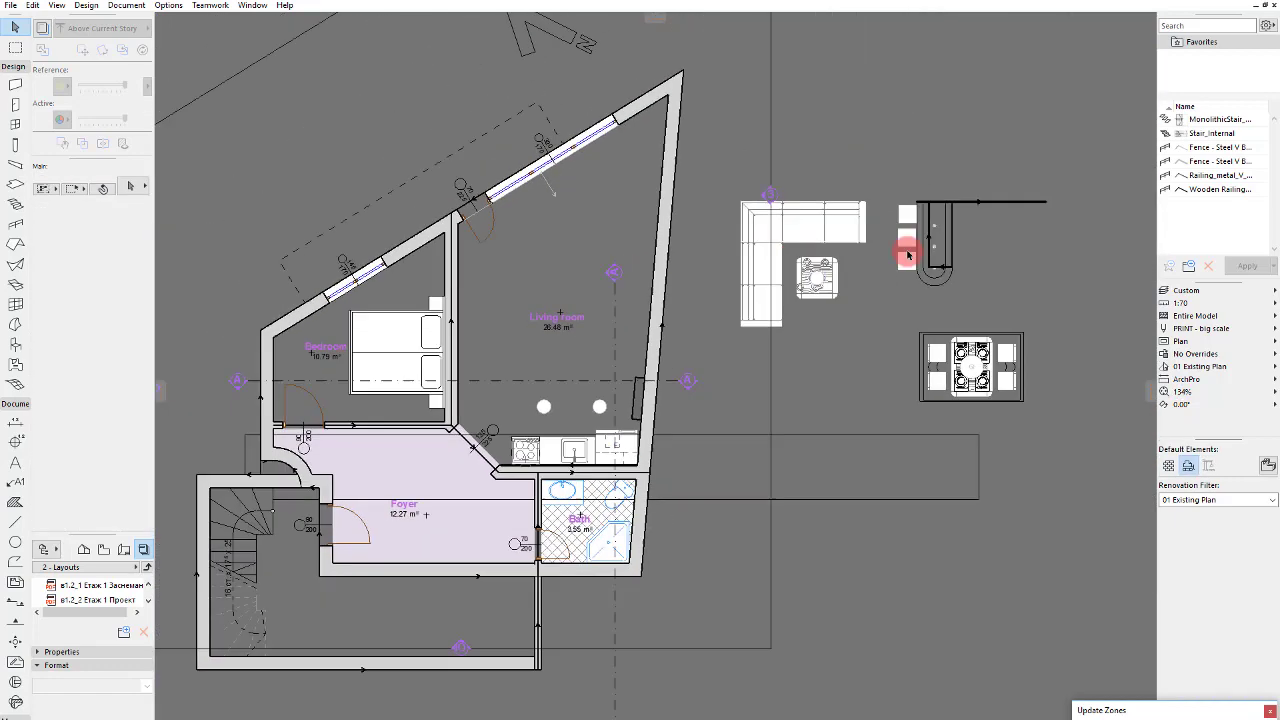
{"action": "scroll", "coordinate": [651, 242], "scroll_direction": "up", "scroll_amount": 4}
{"action": "left_click_drag", "start_coordinate": [340, 112], "coordinate": [740, 486]}
{"action": "scroll", "coordinate": [720, 326], "scroll_direction": "down", "scroll_amount": 2}
{"action": "scroll", "coordinate": [813, 418], "scroll_direction": "down", "scroll_amount": 1}
{"action": "key", "text": "ctrl+d"}
{"action": "left_click", "coordinate": [757, 366]}
{"action": "left_click", "coordinate": [498, 383]}
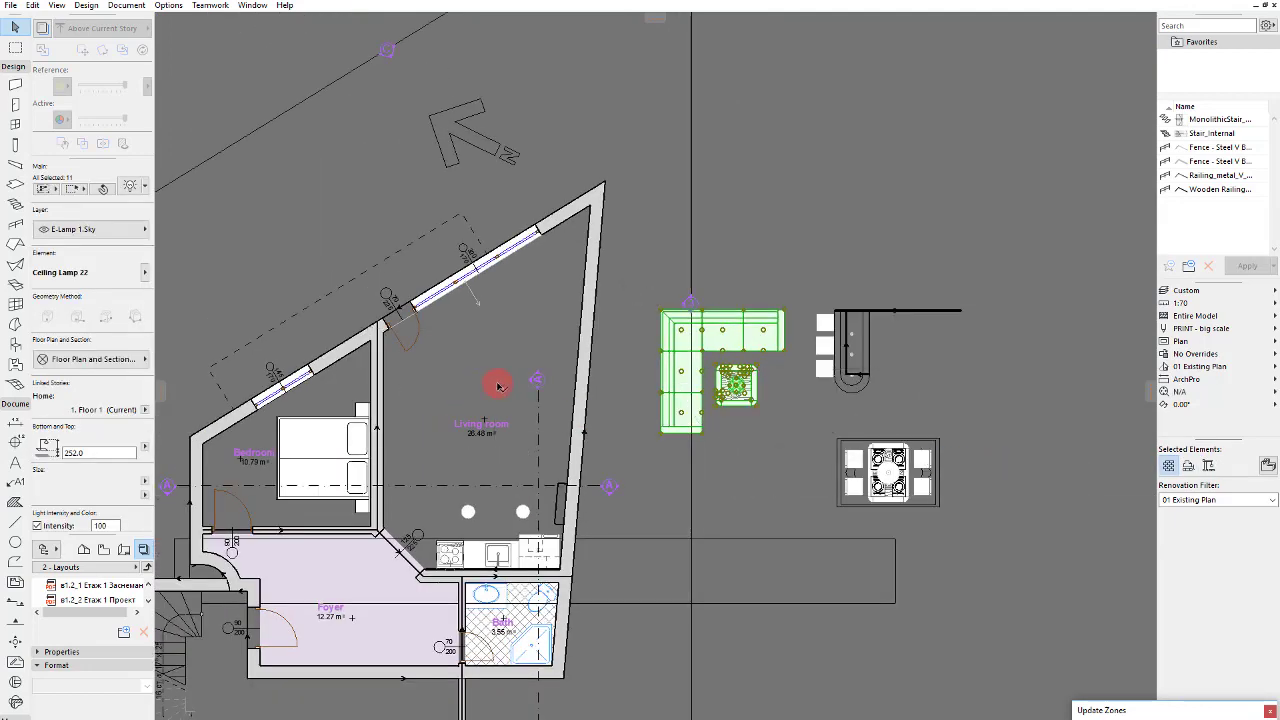
Step: Rotate the sofa set a quarter turn clockwise so its corner faces the slanted outer wall
{"action": "key", "text": "ctrl+e"}
{"action": "left_click", "coordinate": [455, 372]}
{"action": "left_click", "coordinate": [495, 373]}
{"action": "left_click", "coordinate": [486, 323]}
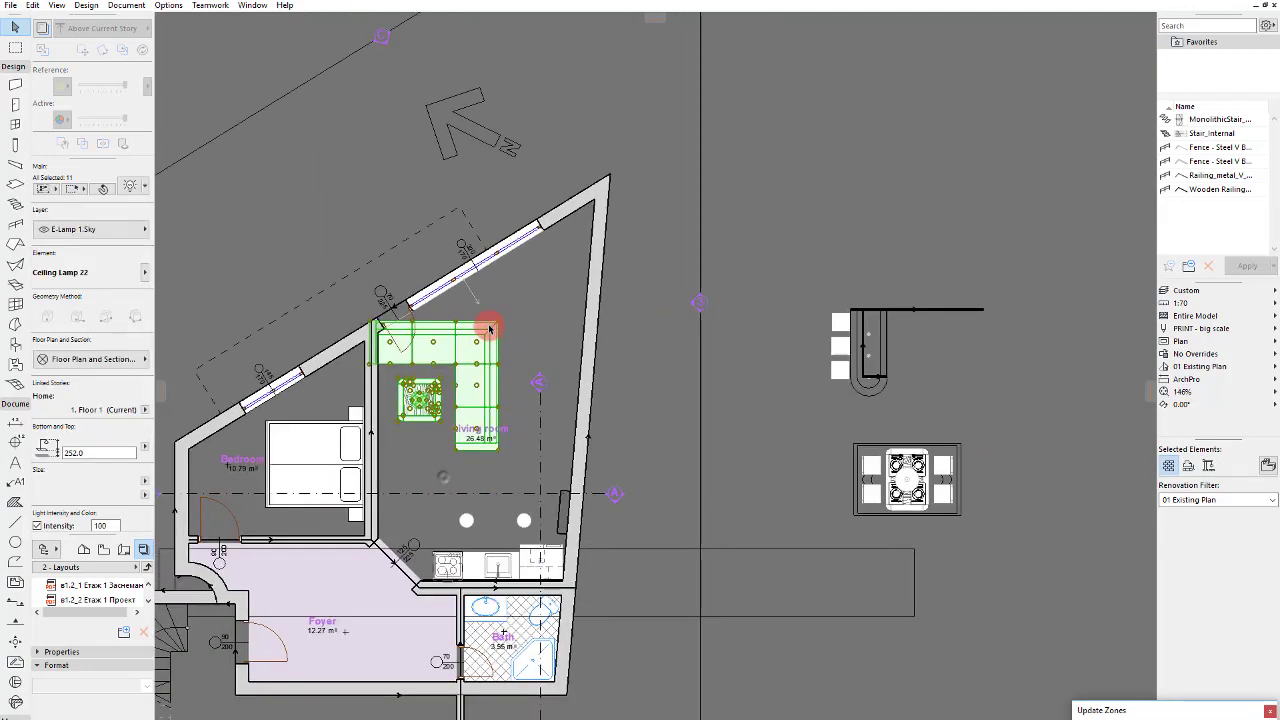
Step: Move the sofa set's outer corner onto the slanted wall's inner face and rotate the set parallel to that wall
{"action": "scroll", "coordinate": [500, 322], "scroll_direction": "up", "scroll_amount": 3}
{"action": "left_click_drag", "start_coordinate": [499, 318], "coordinate": [643, 292]}
{"action": "key", "text": "ctrl+e"}
{"action": "left_click", "coordinate": [643, 292]}
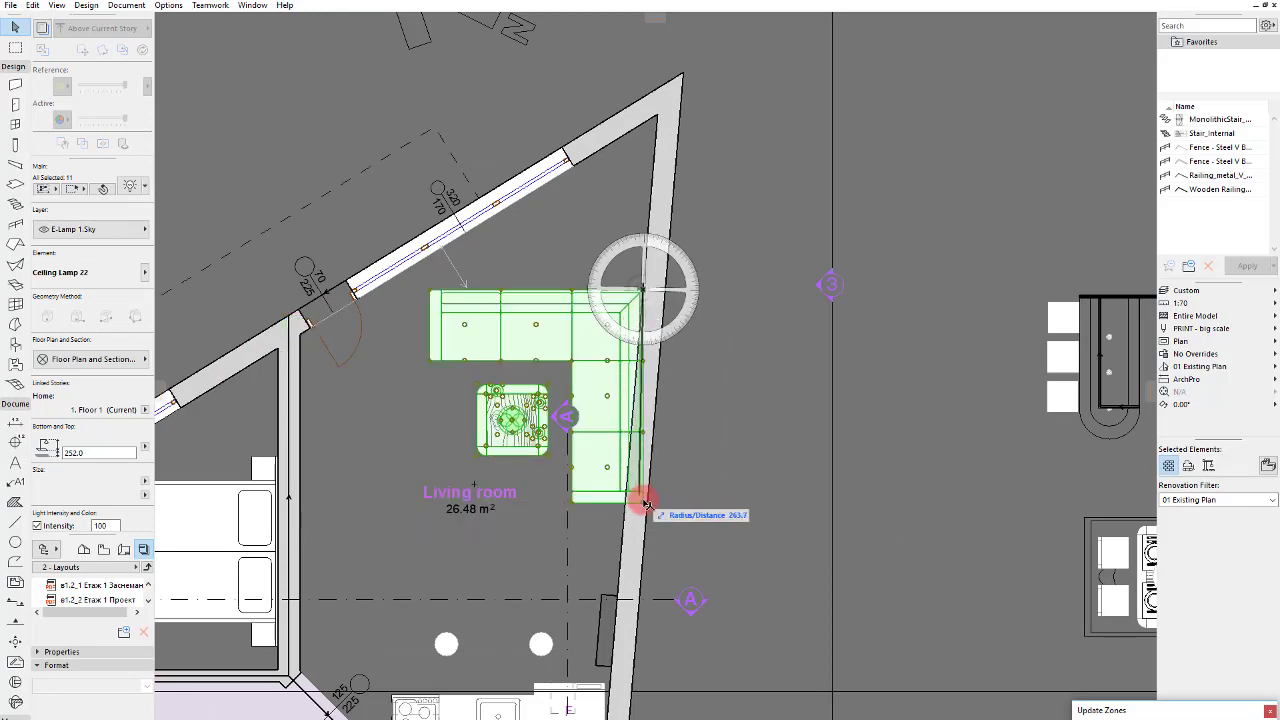
{"action": "left_click", "coordinate": [646, 507]}
{"action": "left_click", "coordinate": [617, 466]}
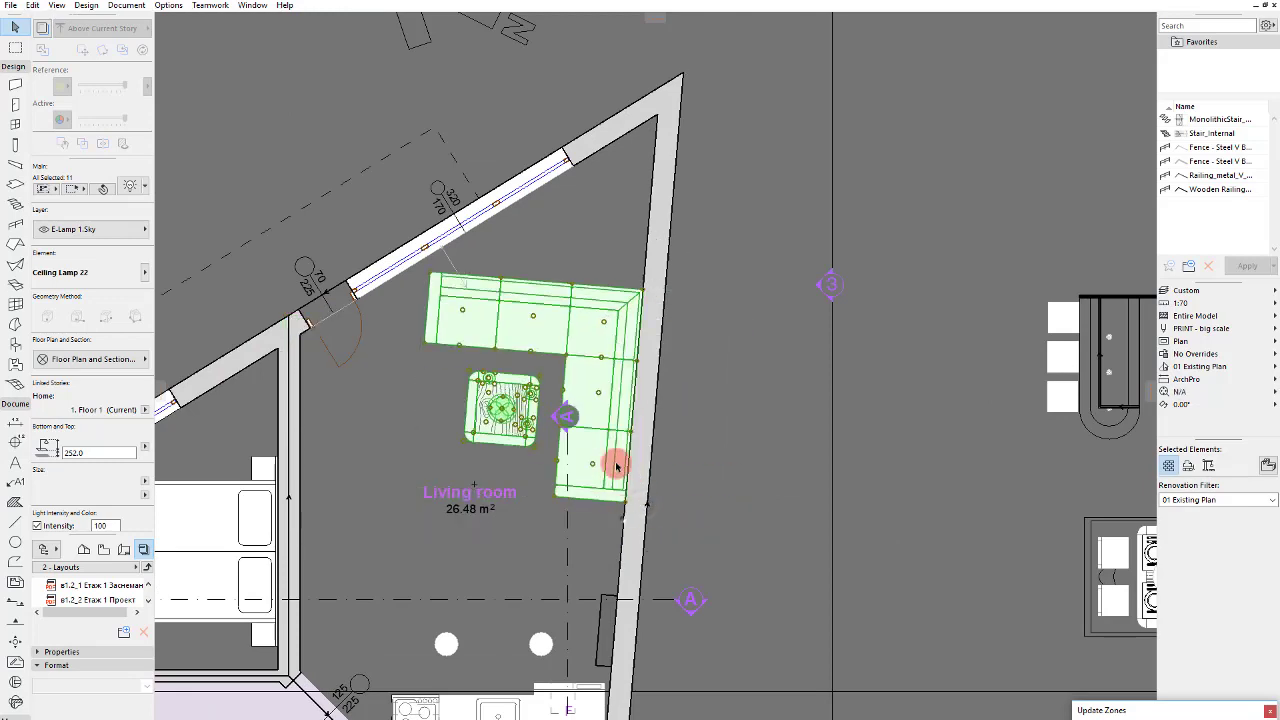
Step: Delete the two sofa modules on the window side, leaving the straight row along the slanted wall
{"action": "scroll", "coordinate": [491, 286], "scroll_direction": "up", "scroll_amount": 5}
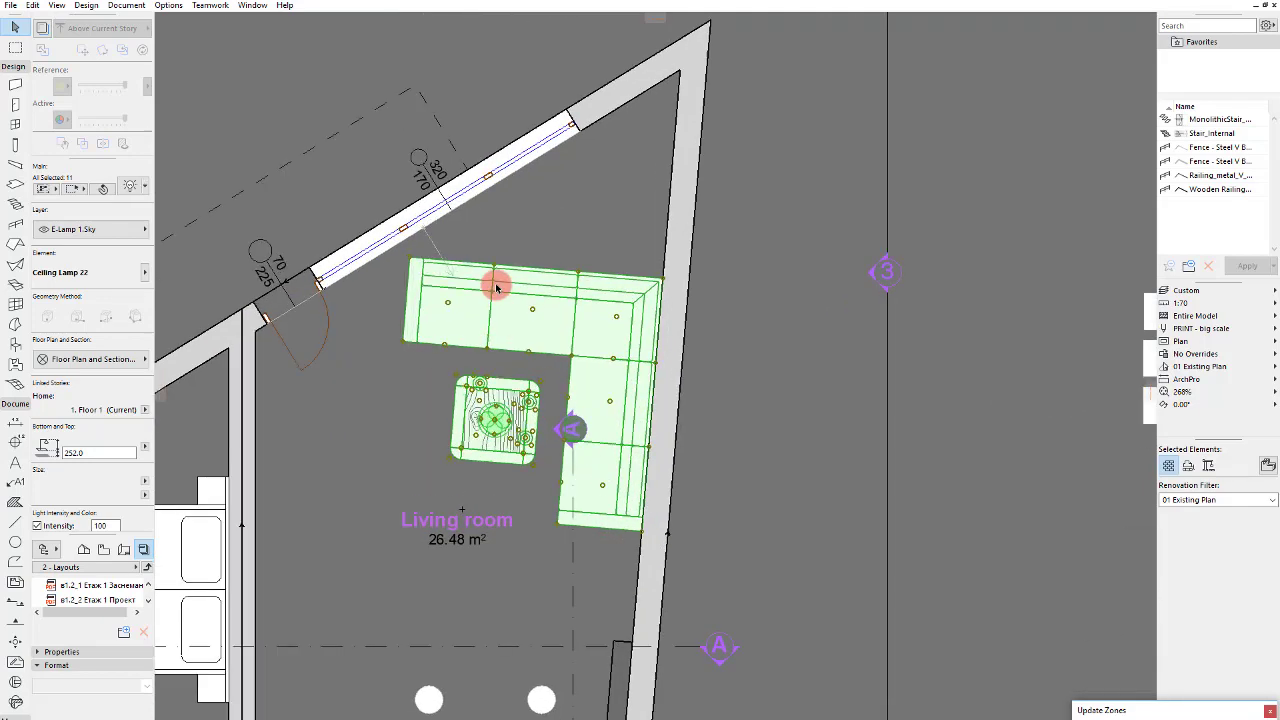
{"action": "key", "text": "Escape"}
{"action": "left_click", "coordinate": [554, 324]}
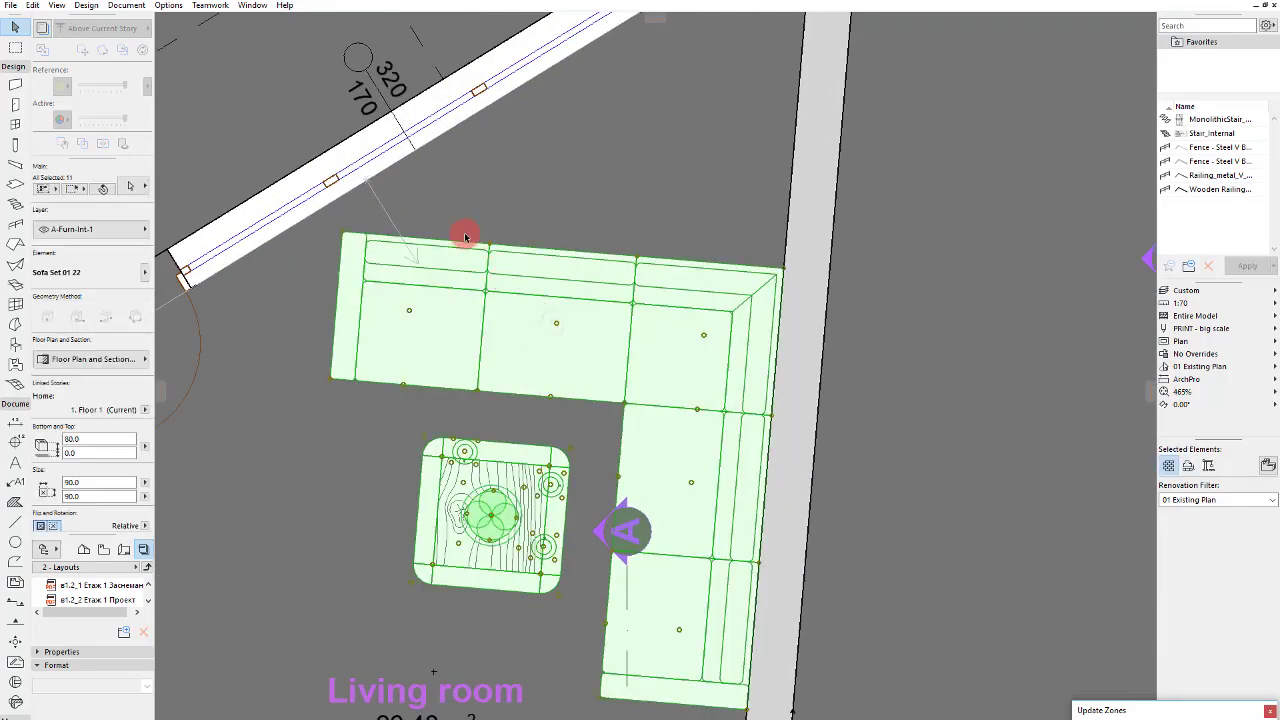
{"action": "left_click", "coordinate": [457, 217]}
{"action": "left_click", "coordinate": [486, 320]}
{"action": "key", "text": "Delete"}
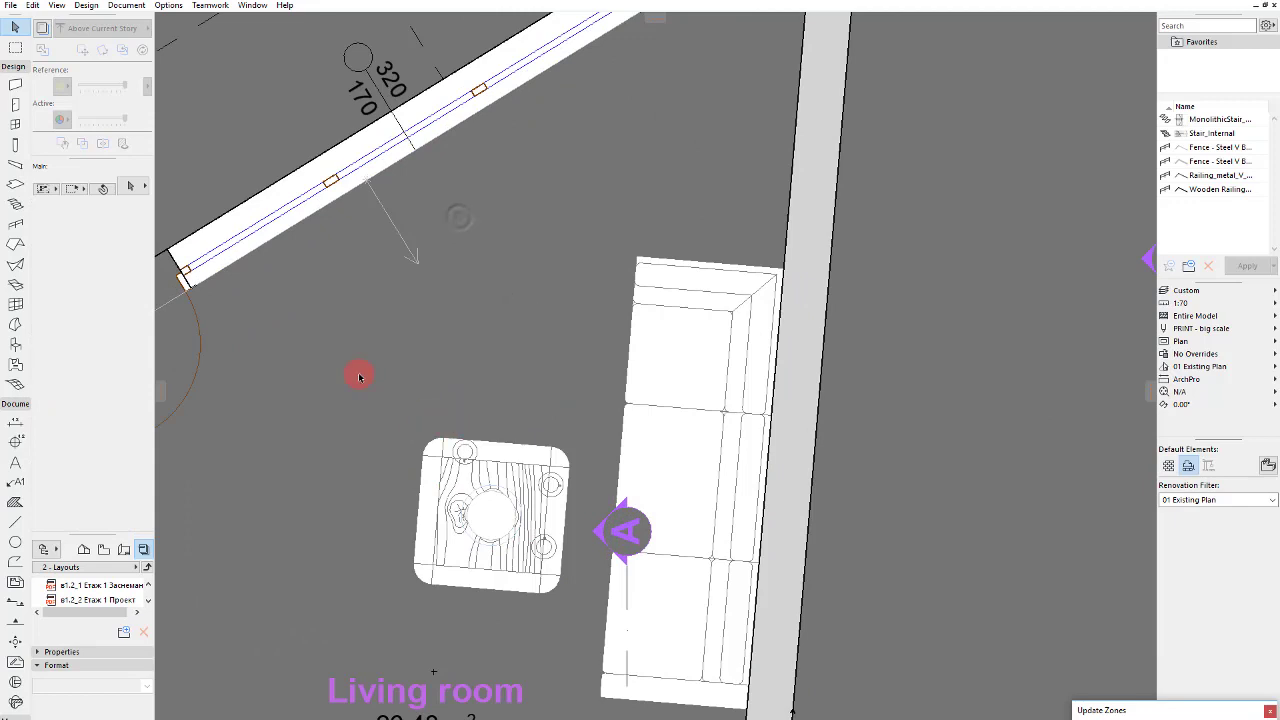
Step: Resize the coffee table to 120 by 60
{"action": "left_click_drag", "start_coordinate": [341, 367], "coordinate": [603, 620]}
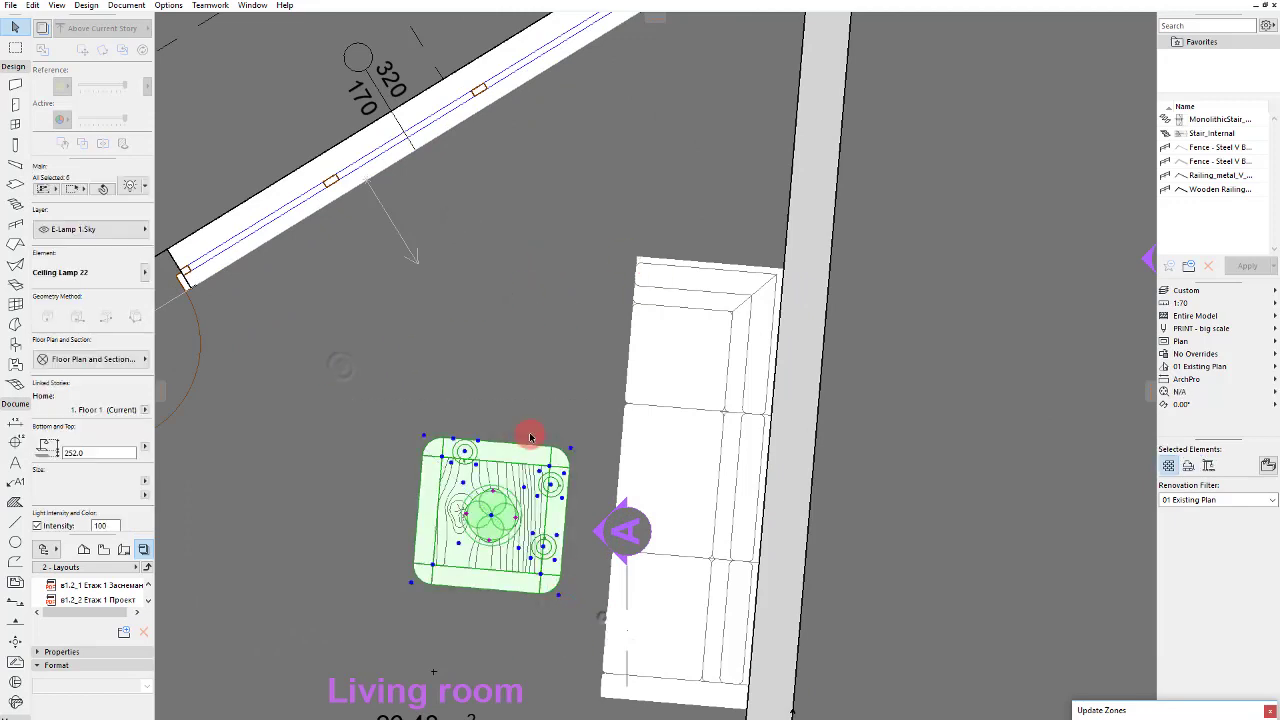
{"action": "key", "text": "Escape"}
{"action": "left_click", "coordinate": [572, 450]}
{"action": "left_click", "coordinate": [573, 449]}
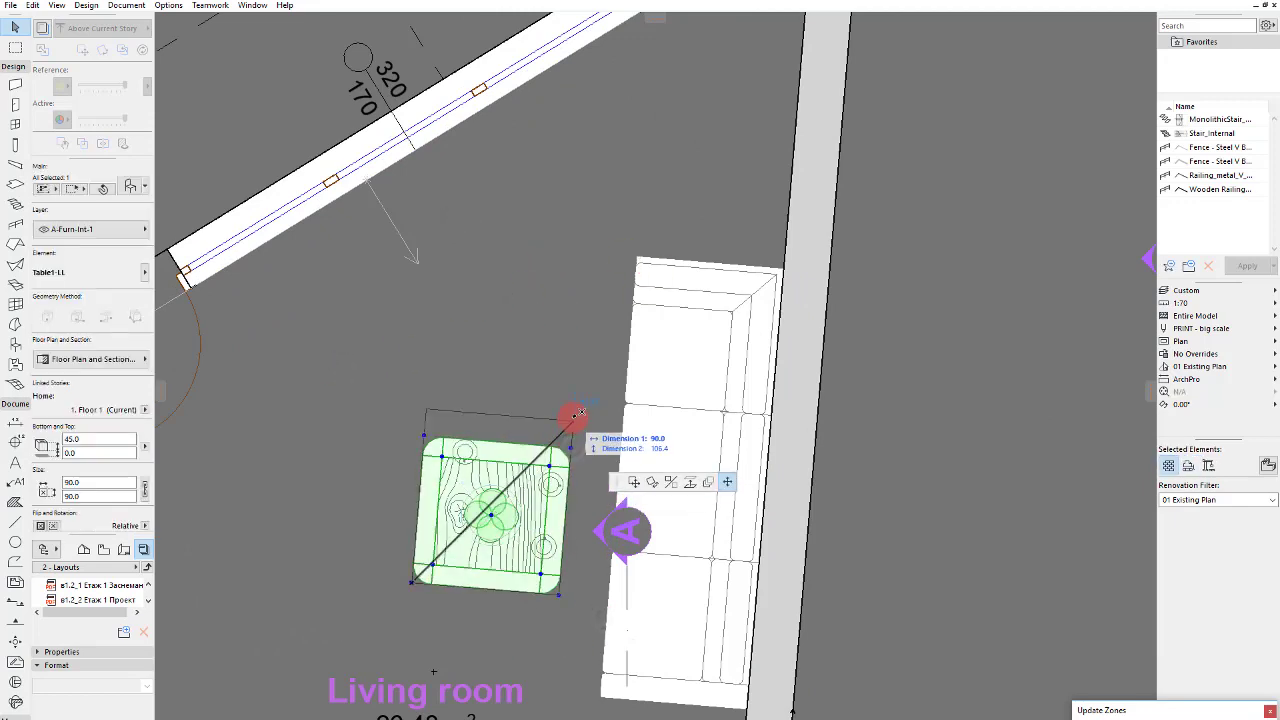
{"action": "key", "text": "Escape"}
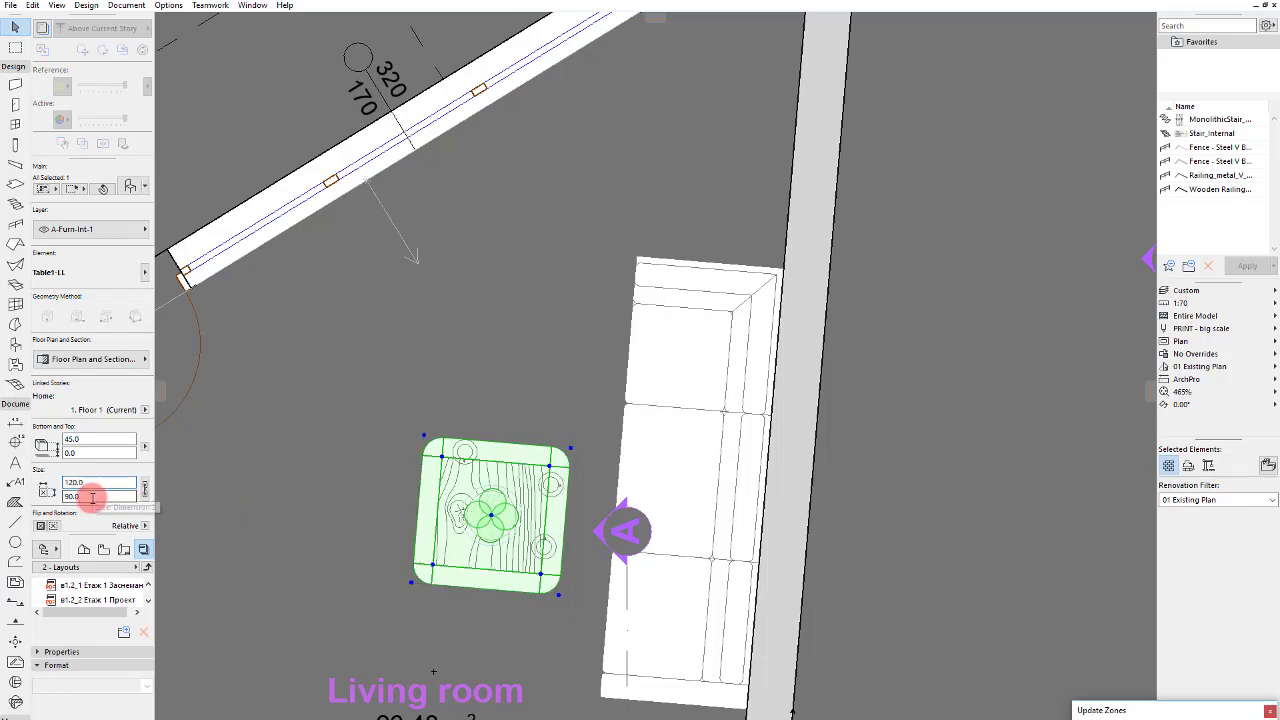
{"action": "type", "text": "60"}
{"action": "key", "text": "Return"}
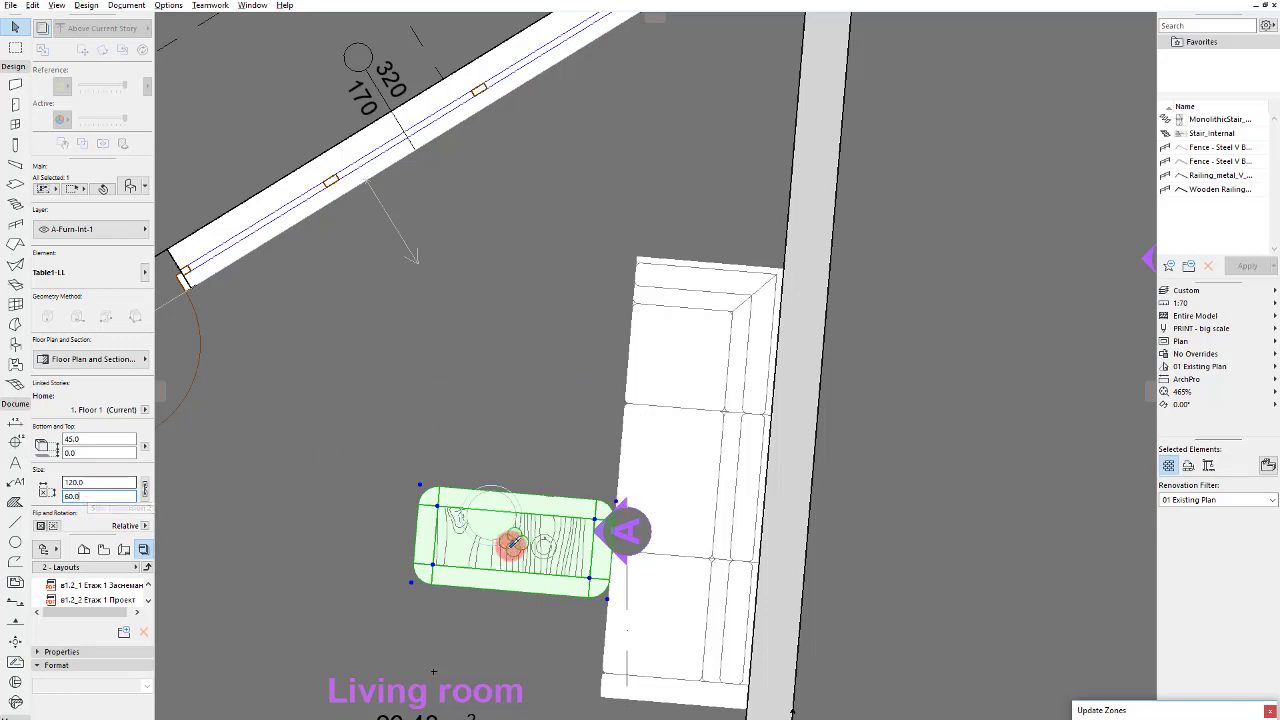
Step: Rotate the coffee table 90° about its centre so its long side runs parallel to the sofa
{"action": "right_click", "coordinate": [513, 543]}
{"action": "scroll", "coordinate": [95, 476], "scroll_direction": "down", "scroll_amount": 4}
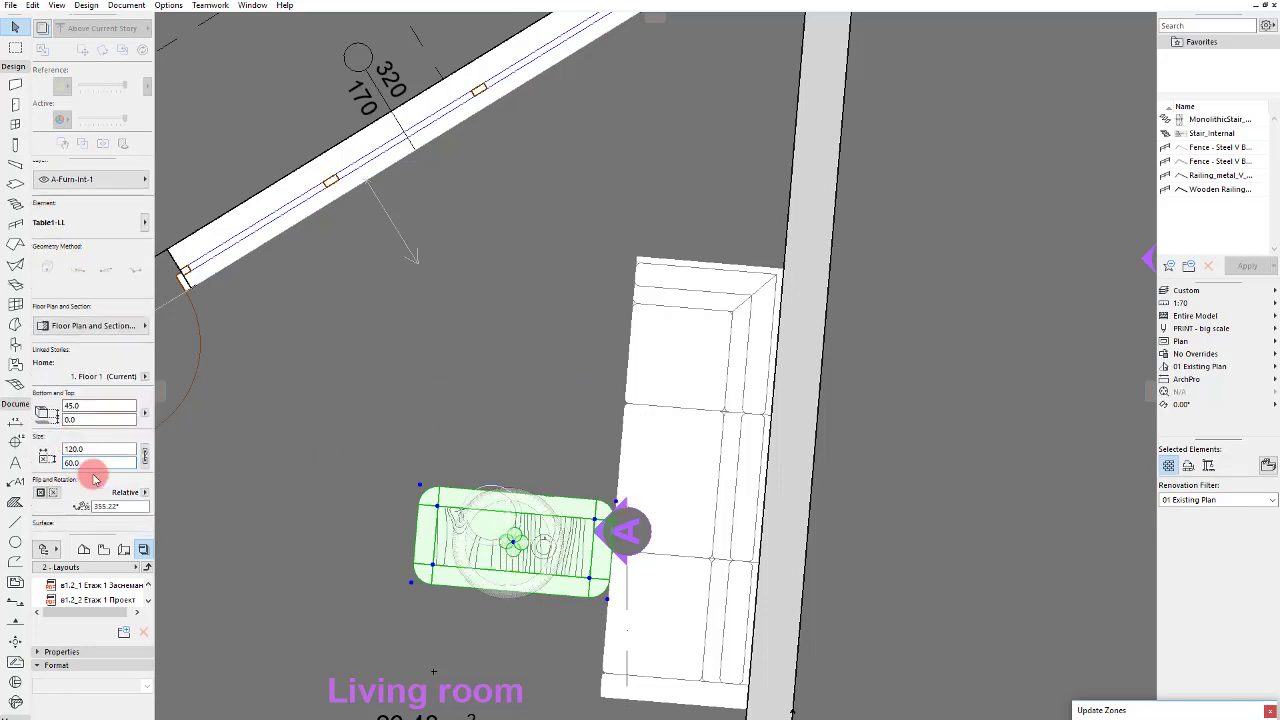
{"action": "left_click", "coordinate": [509, 543]}
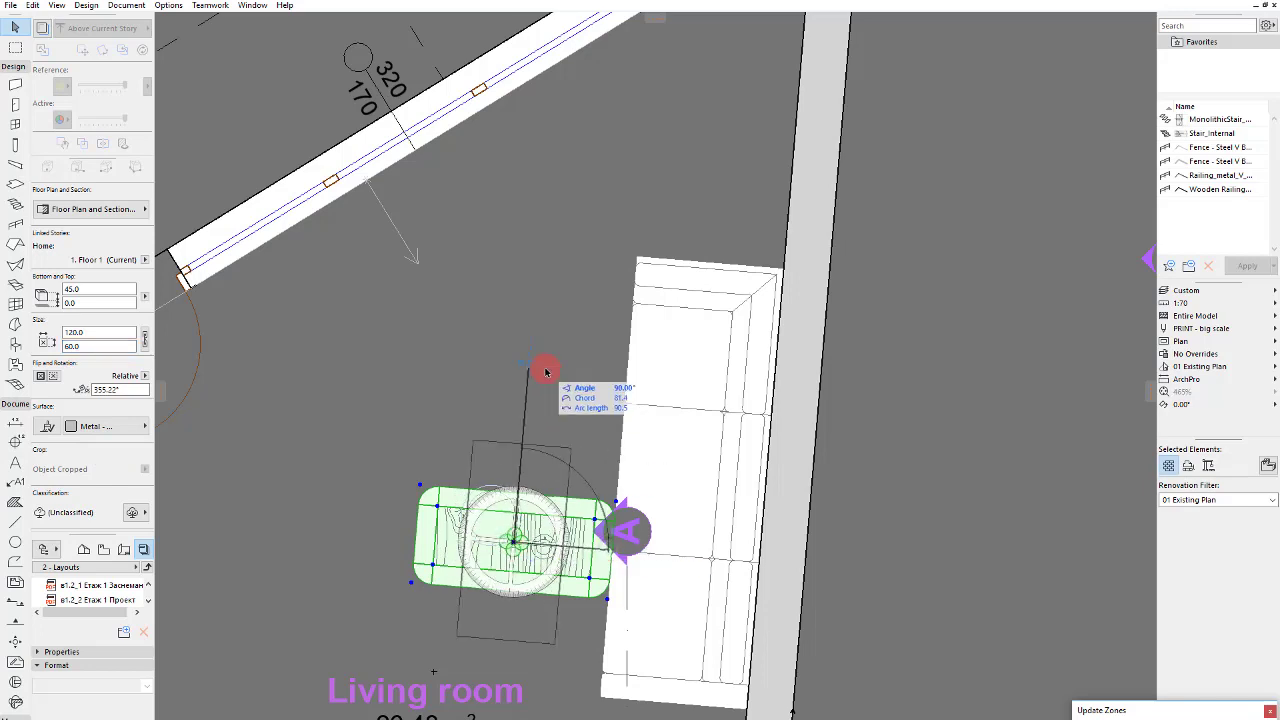
{"action": "left_click", "coordinate": [546, 369]}
{"action": "key", "text": "Escape"}
{"action": "scroll", "coordinate": [410, 403], "scroll_direction": "down", "scroll_amount": 1}
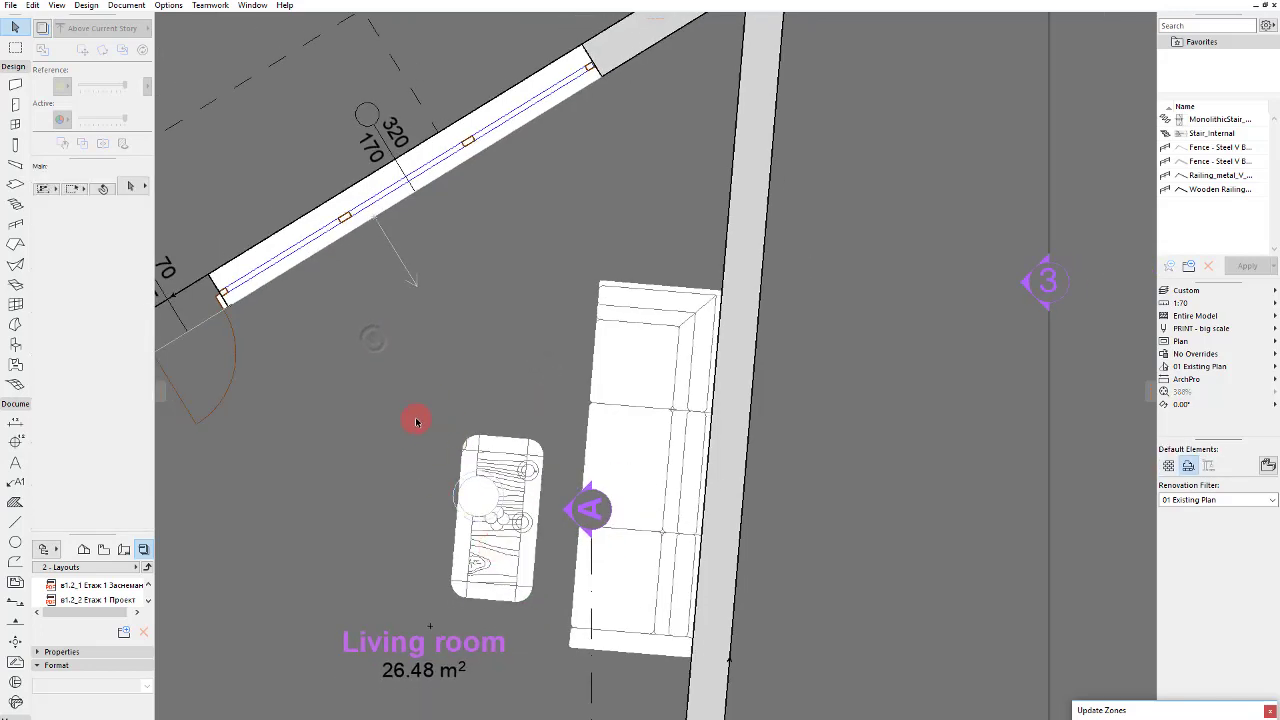
Step: Centre the ceiling lamp over the coffee table and move the cup on the window side to the table's opposite end, near the sofa
{"action": "left_click_drag", "start_coordinate": [402, 402], "coordinate": [523, 551]}
{"action": "mouse_move", "coordinate": [500, 500]}
{"action": "left_mouse_down"}
{"action": "mouse_move", "coordinate": [522, 527]}
{"action": "mouse_move", "coordinate": [510, 488]}
{"action": "left_mouse_up"}
{"action": "key", "text": "Escape"}
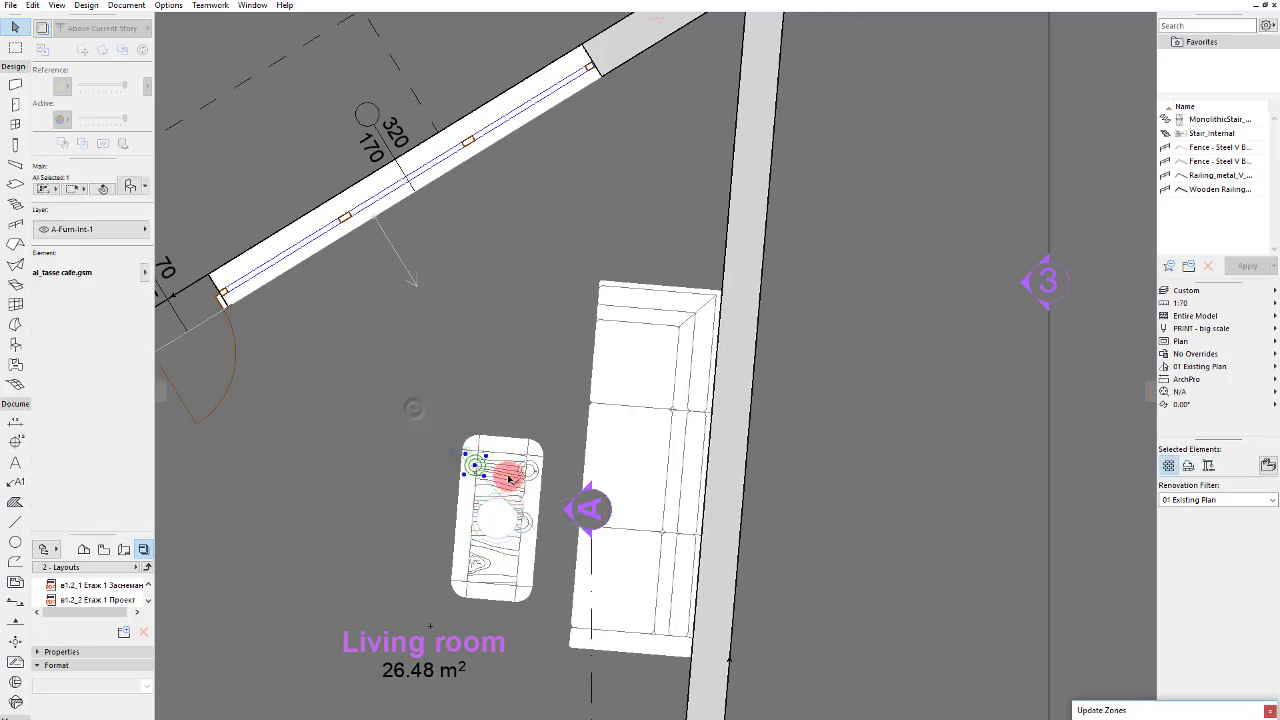
{"action": "key", "text": "ctrl+d"}
{"action": "left_click", "coordinate": [502, 454]}
{"action": "left_click", "coordinate": [545, 564]}
{"action": "key", "text": "Escape"}
Step: Move the coffee table with its cups and lamp towards the window so it lines up with the sofa's middle
{"action": "left_click_drag", "start_coordinate": [405, 401], "coordinate": [536, 658]}
{"action": "left_click_drag", "start_coordinate": [551, 531], "coordinate": [556, 474]}
{"action": "left_click", "coordinate": [520, 340]}
{"action": "scroll", "coordinate": [549, 307], "scroll_direction": "down", "scroll_amount": 3}
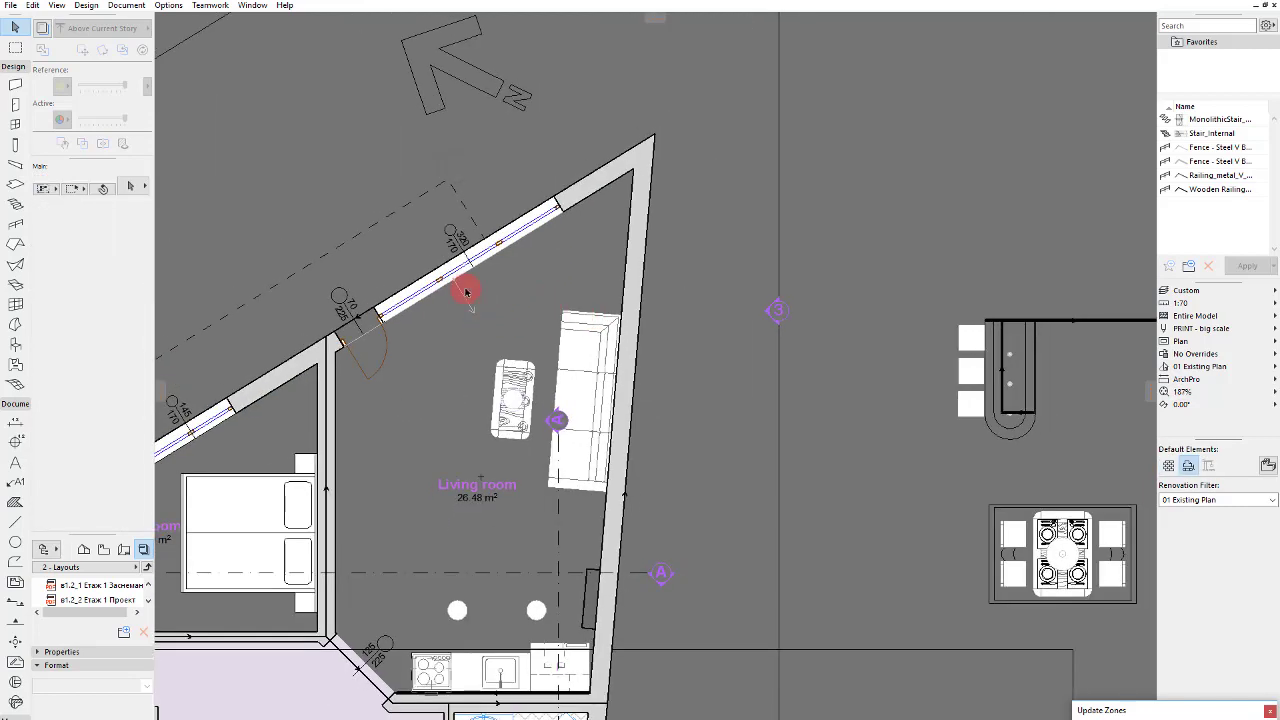
{"action": "left_click", "coordinate": [530, 382]}
{"action": "scroll", "coordinate": [555, 375], "scroll_direction": "up", "scroll_amount": 3}
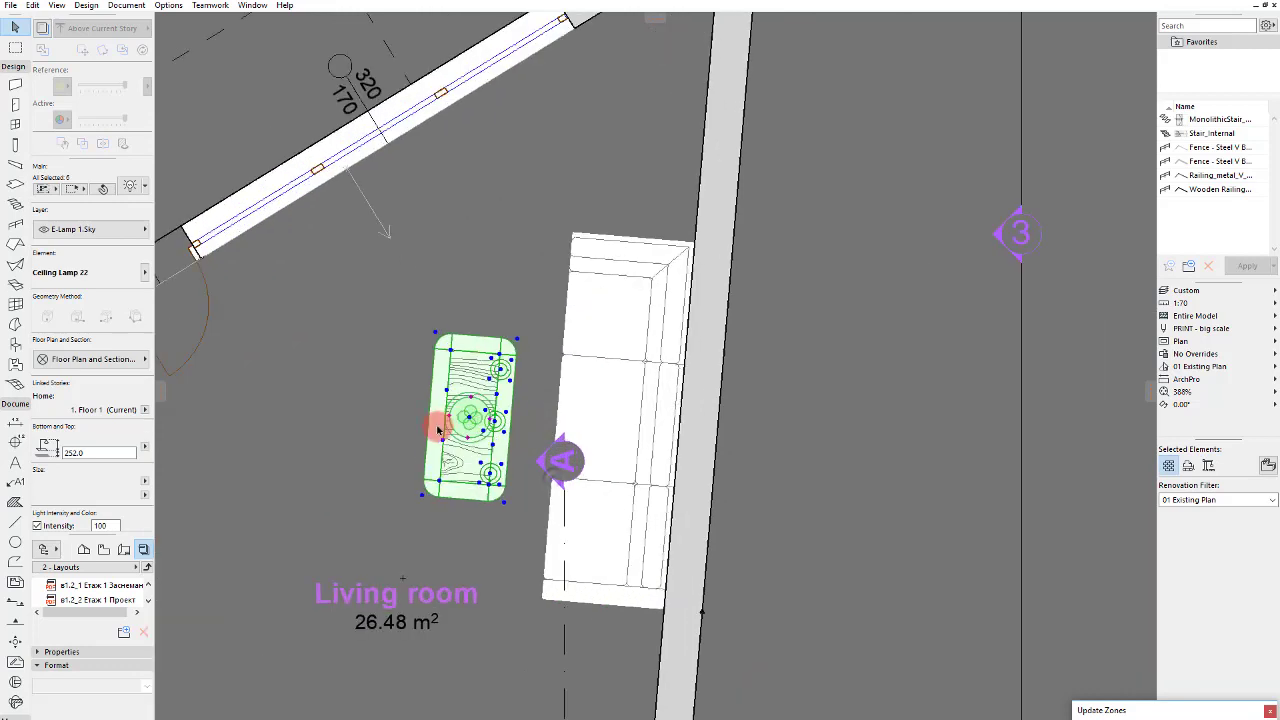
{"action": "left_click_drag", "start_coordinate": [470, 417], "coordinate": [557, 417]}
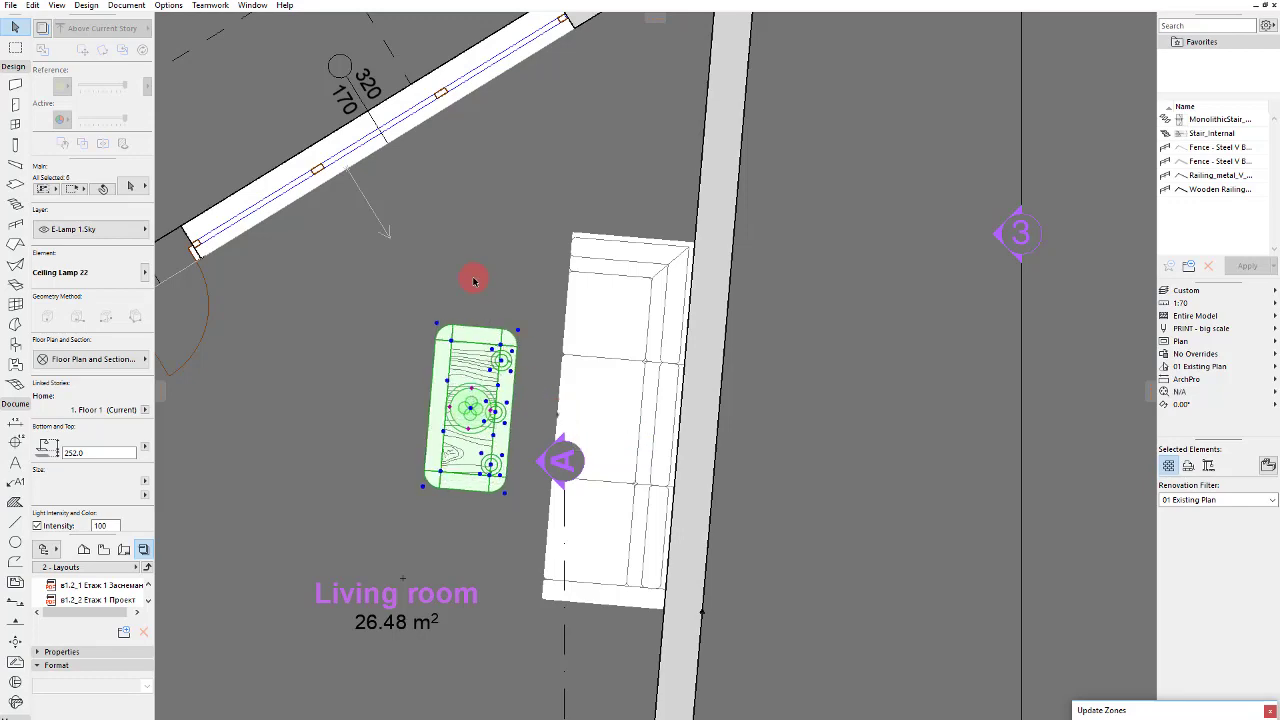
{"action": "left_click", "coordinate": [474, 281]}
Step: Move the dining set with its rug and pendant lamp into the living room between the sofa and the kitchen lamps
{"action": "scroll", "coordinate": [542, 362], "scroll_direction": "down", "scroll_amount": 5}
{"action": "scroll", "coordinate": [793, 420], "scroll_direction": "up", "scroll_amount": 3}
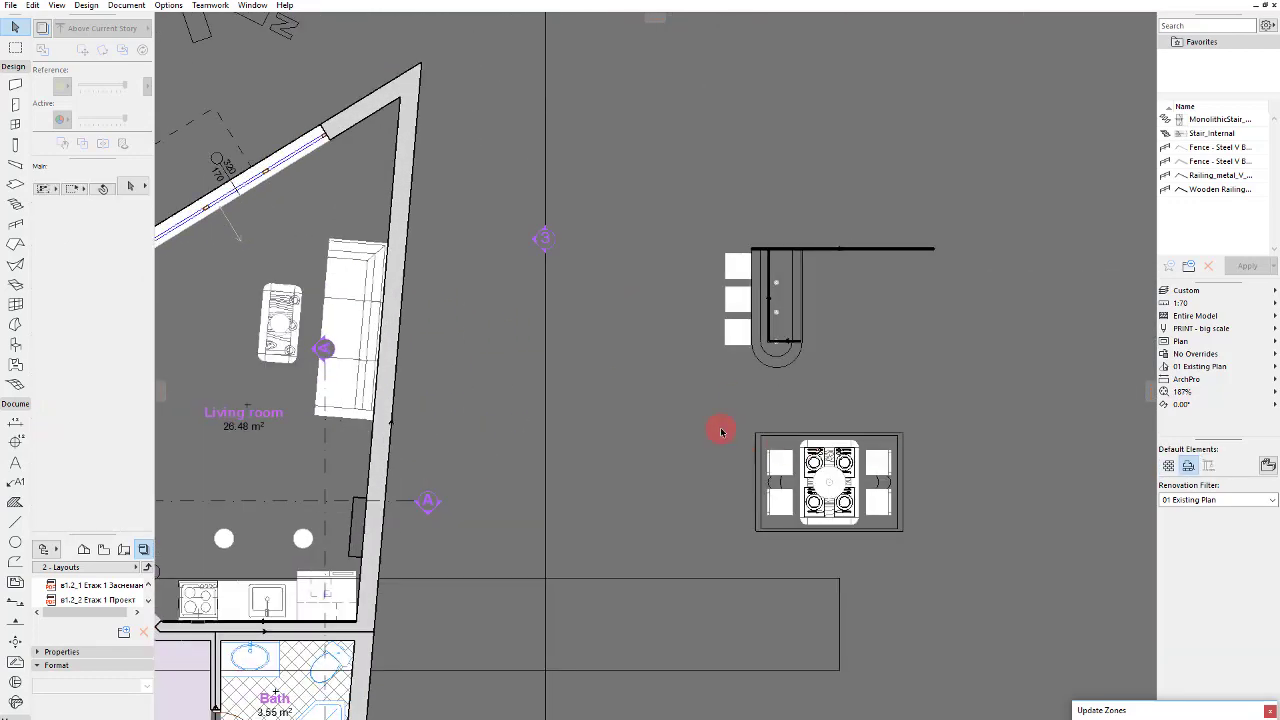
{"action": "left_click_drag", "start_coordinate": [663, 403], "coordinate": [949, 571]}
{"action": "left_click_drag", "start_coordinate": [931, 480], "coordinate": [350, 462]}
{"action": "scroll", "coordinate": [403, 441], "scroll_direction": "down", "scroll_amount": 4}
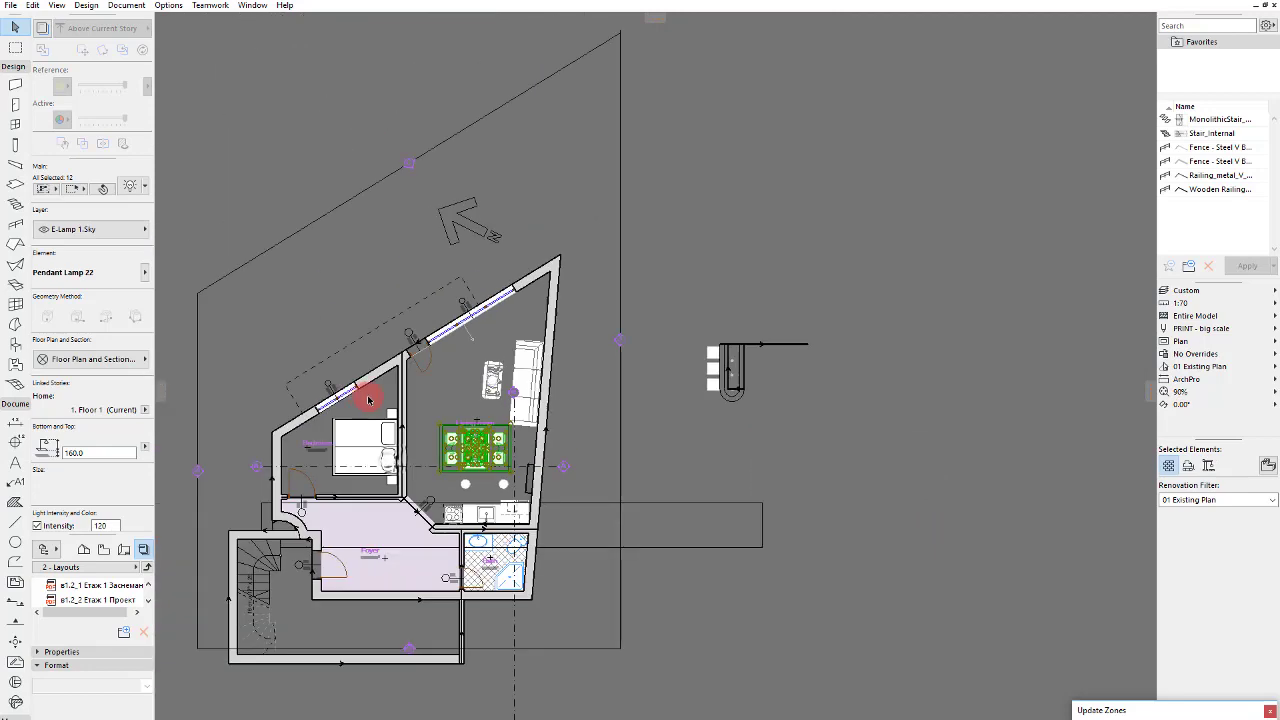
{"action": "scroll", "coordinate": [629, 480], "scroll_direction": "up", "scroll_amount": 6}
{"action": "left_click", "coordinate": [728, 522]}
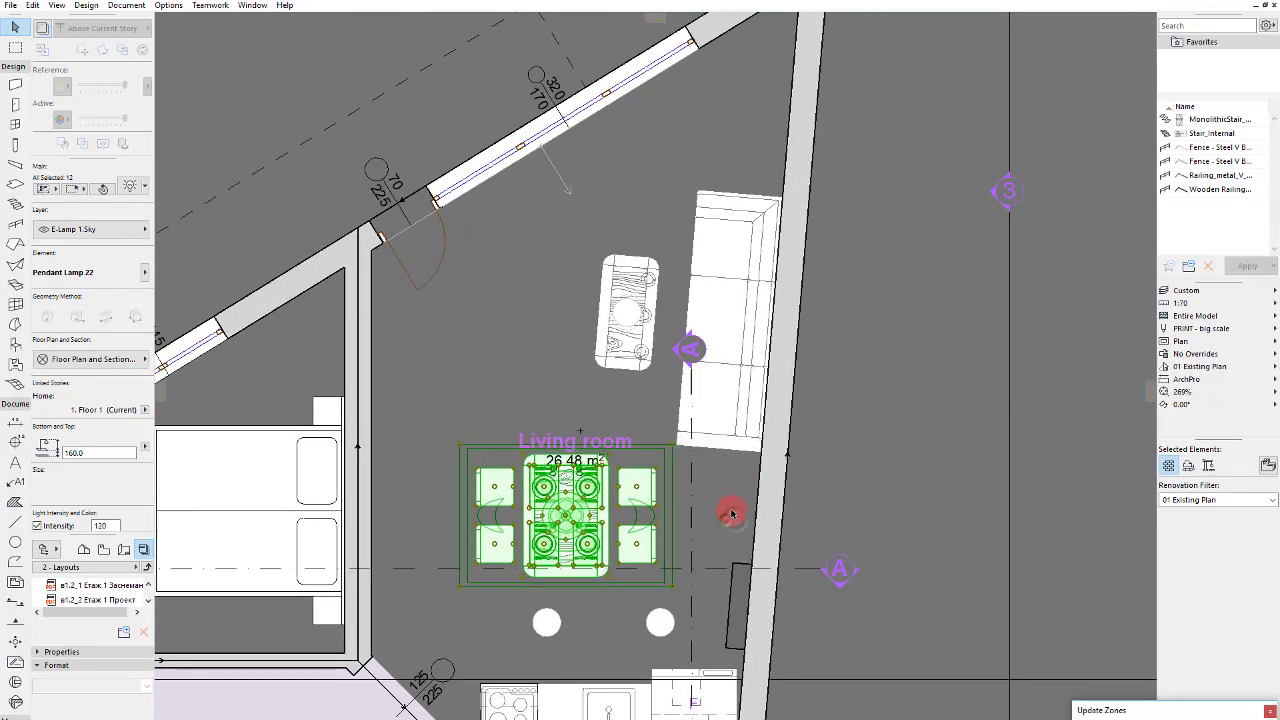
{"action": "key", "text": "ctrl+d"}
{"action": "left_click", "coordinate": [732, 515]}
{"action": "left_click", "coordinate": [740, 515]}
Step: Rotate the dining set 90° about its table centre and shift it vertically clear of the two kitchen lamps
{"action": "key", "text": "ctrl+e"}
{"action": "left_click", "coordinate": [576, 519]}
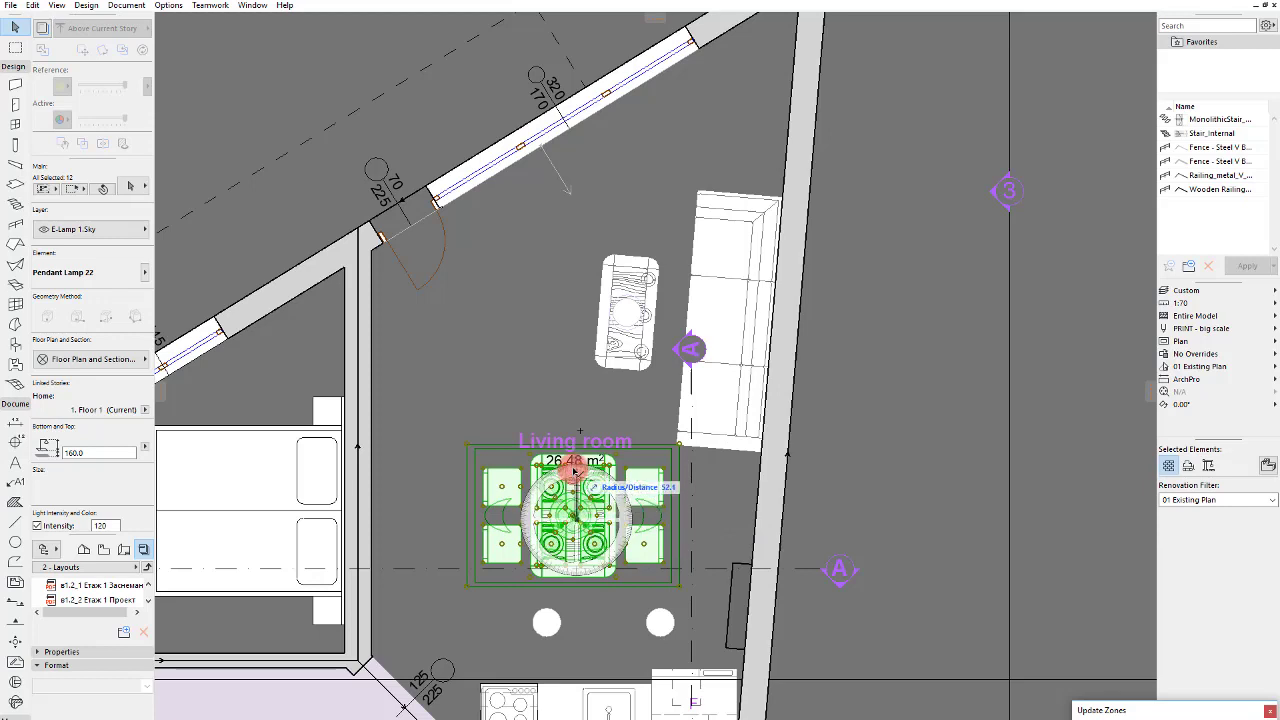
{"action": "left_click", "coordinate": [573, 467]}
{"action": "left_click", "coordinate": [438, 527]}
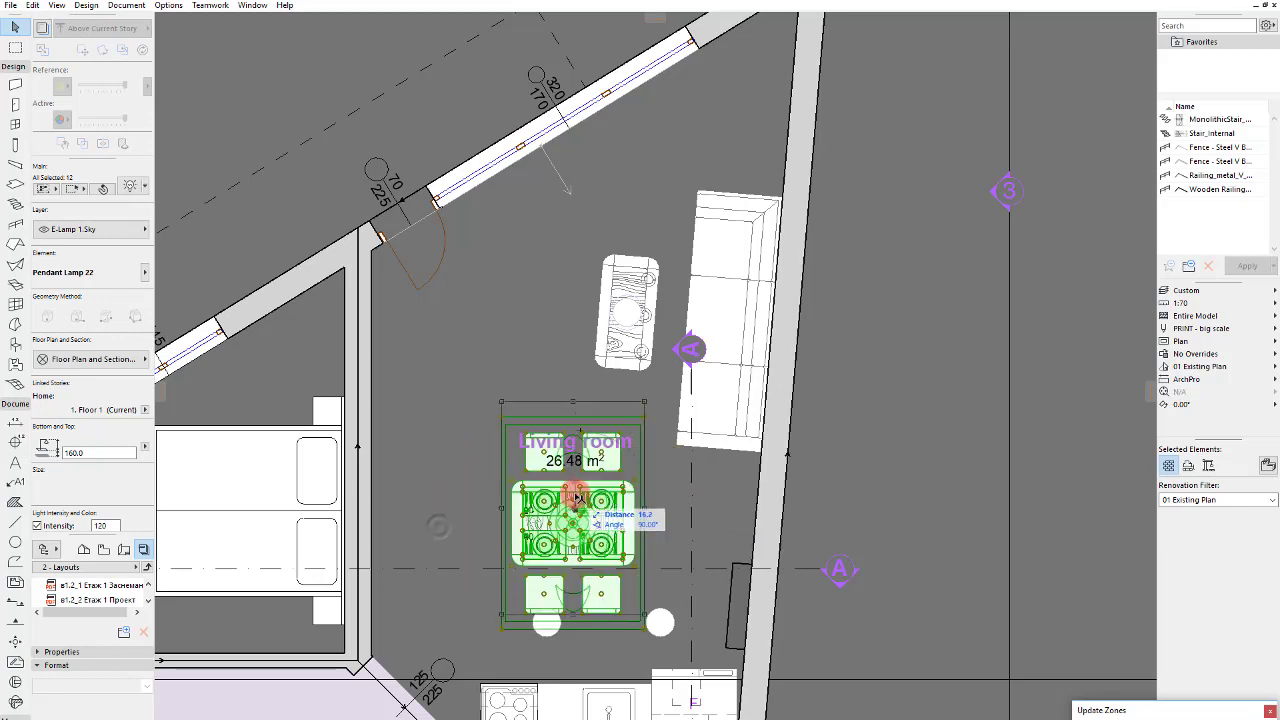
{"action": "left_click", "coordinate": [618, 503]}
Step: Select the sofa together with the coffee table group
{"action": "left_click_drag", "start_coordinate": [555, 164], "coordinate": [831, 468]}
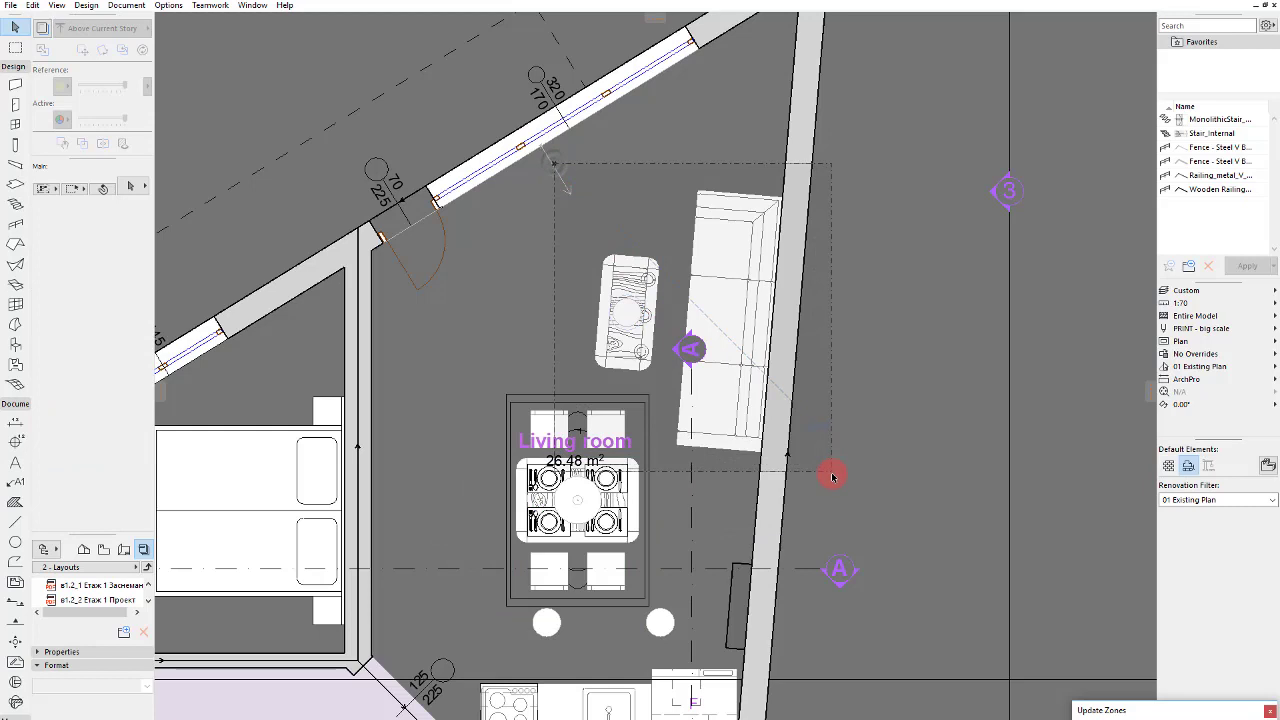